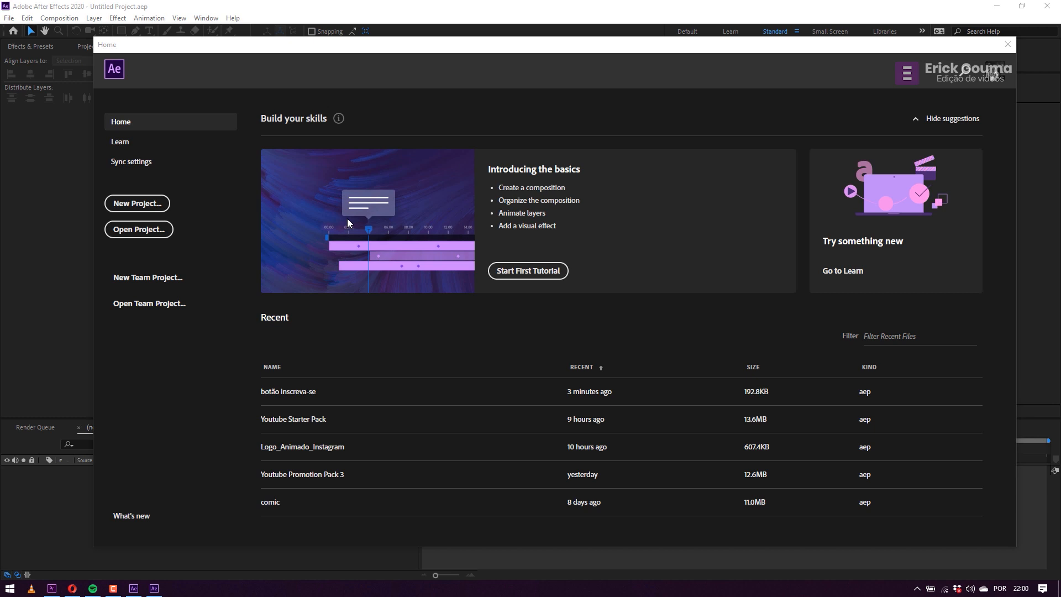
Start a new empty project.
click(152, 209)
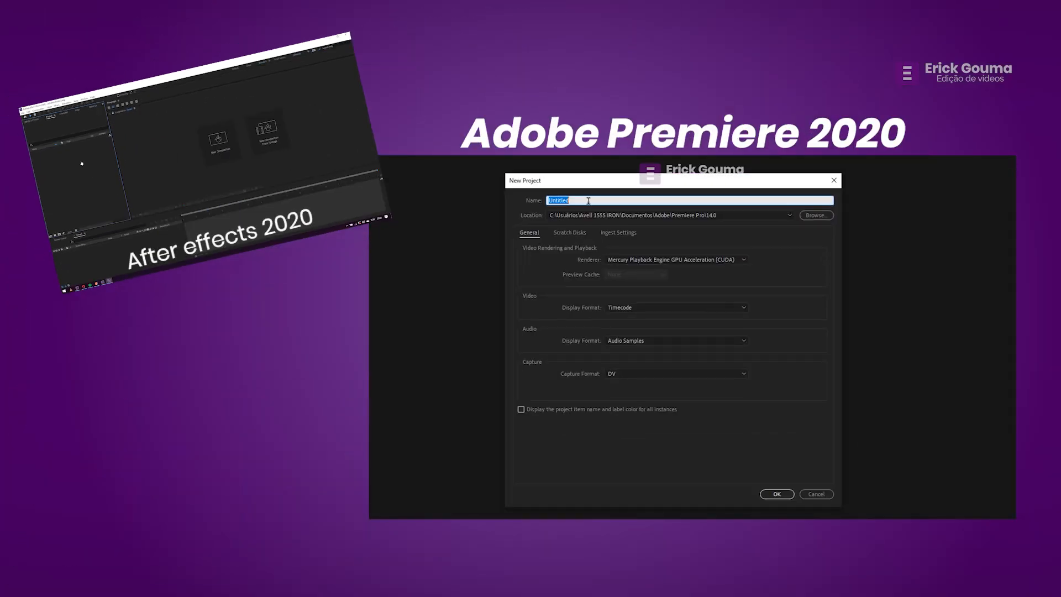
In Adobe Premiere, name the new project VIDEO AULA APRENDENDO EDITAR and store it in the Adobe Premiere Aula folder under Vídeos.
text(ITAR)
click(773, 217)
click(672, 228)
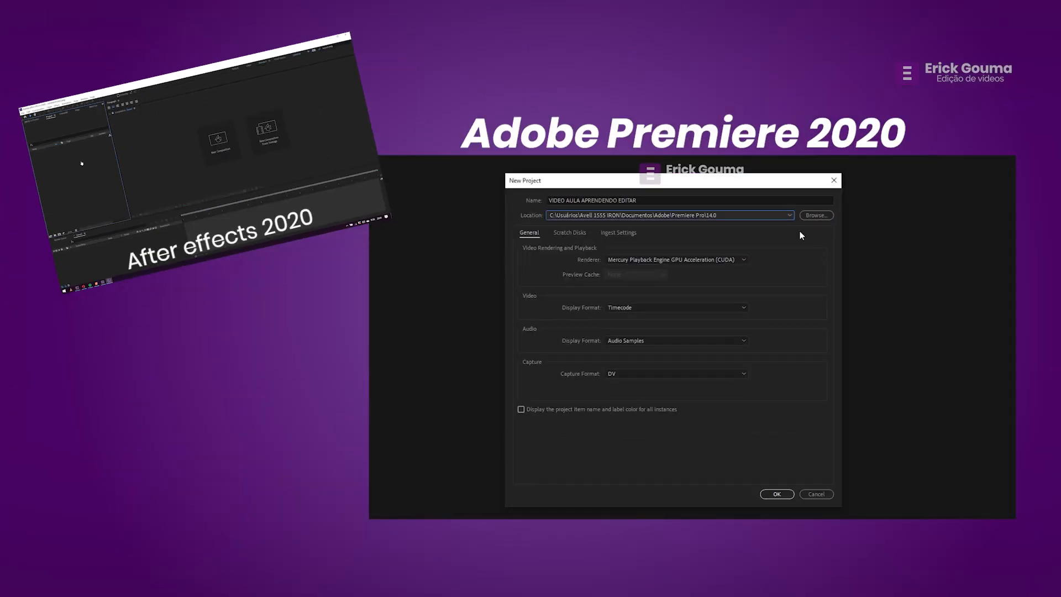
click(816, 215)
double_click(519, 240)
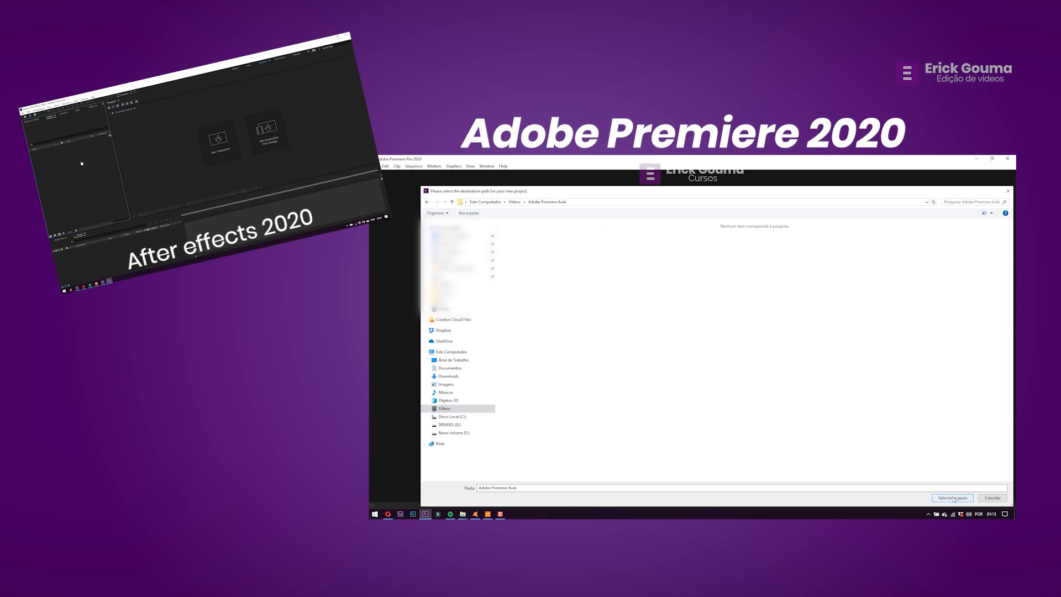
click(952, 499)
click(808, 301)
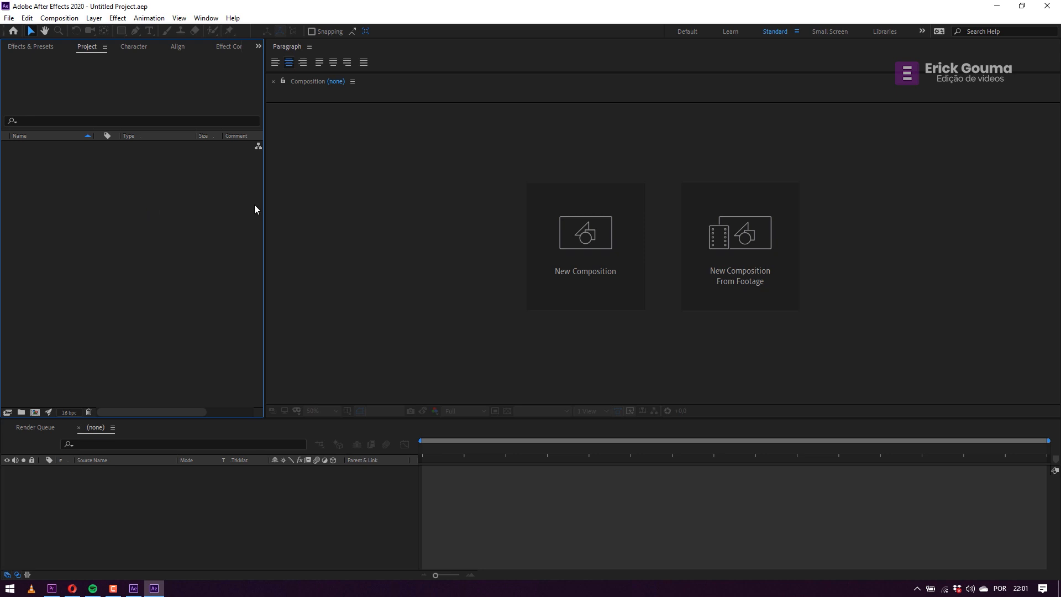
Start a new composition in After Effects, name it "botão de inscrição" and keep the Custom preset.
click(578, 227)
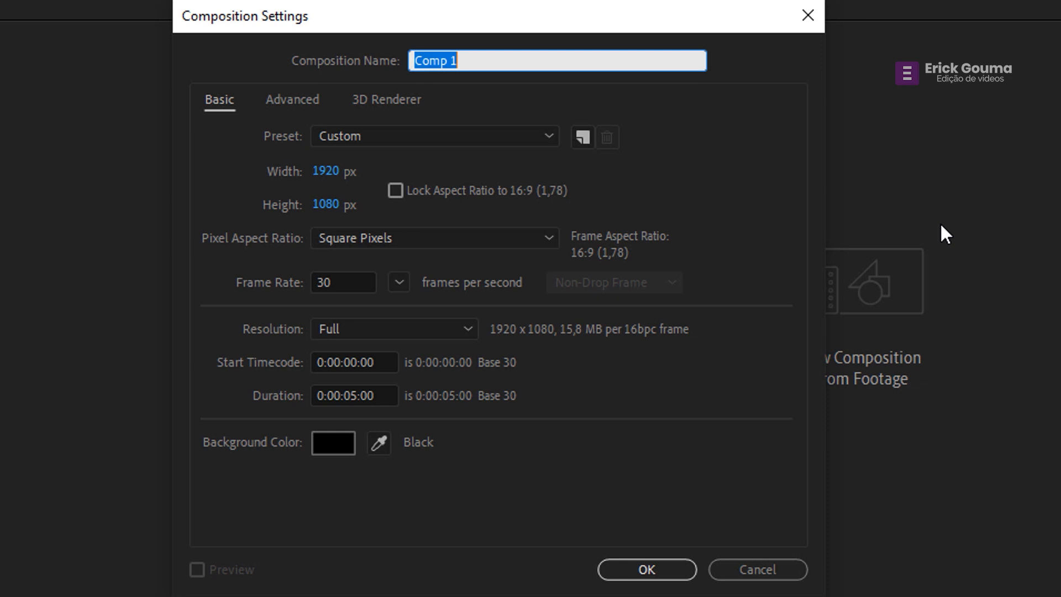
text(botão de in)
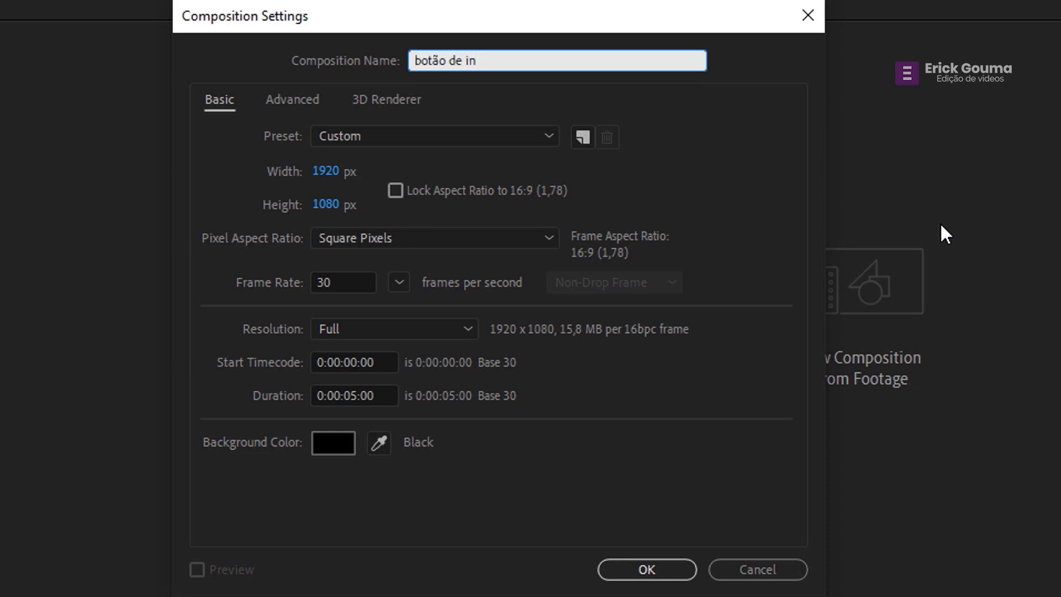
text(scrição)
click(376, 134)
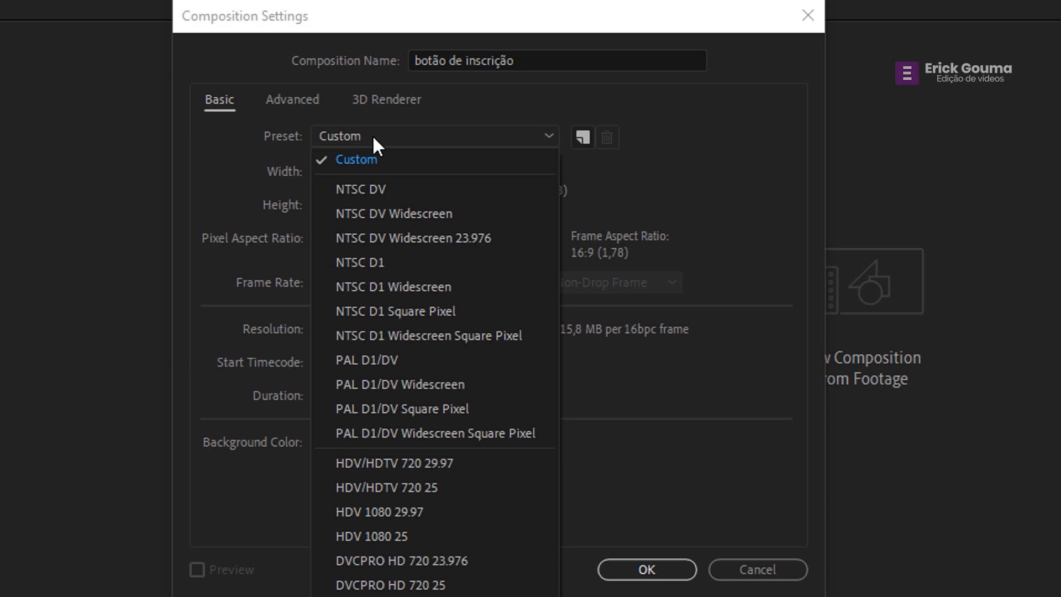
click(372, 135)
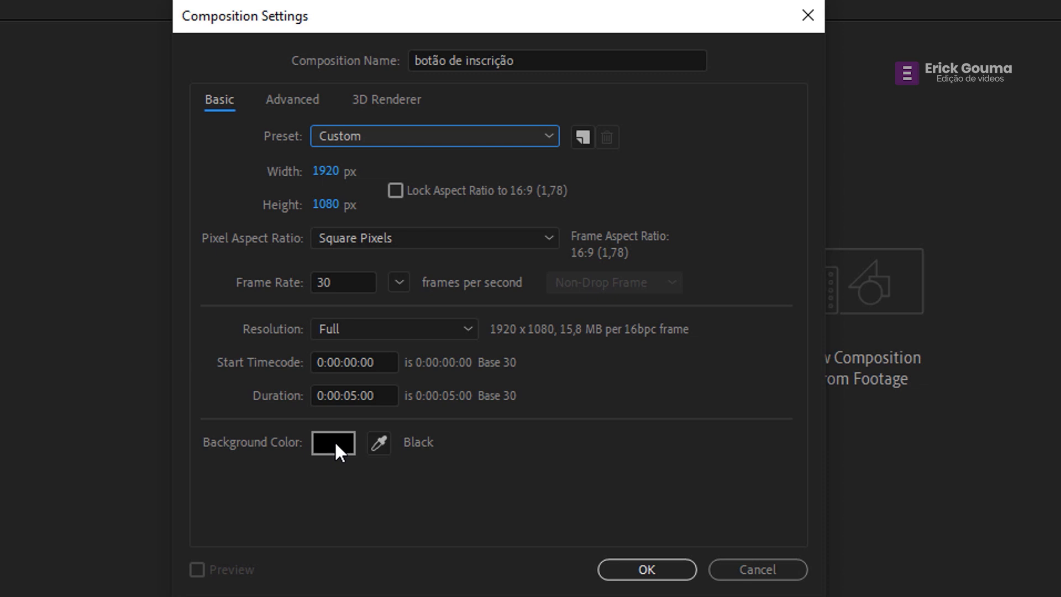
Review the composition's Advanced and 3D Renderer settings and create the composition with its basic settings.
click(287, 99)
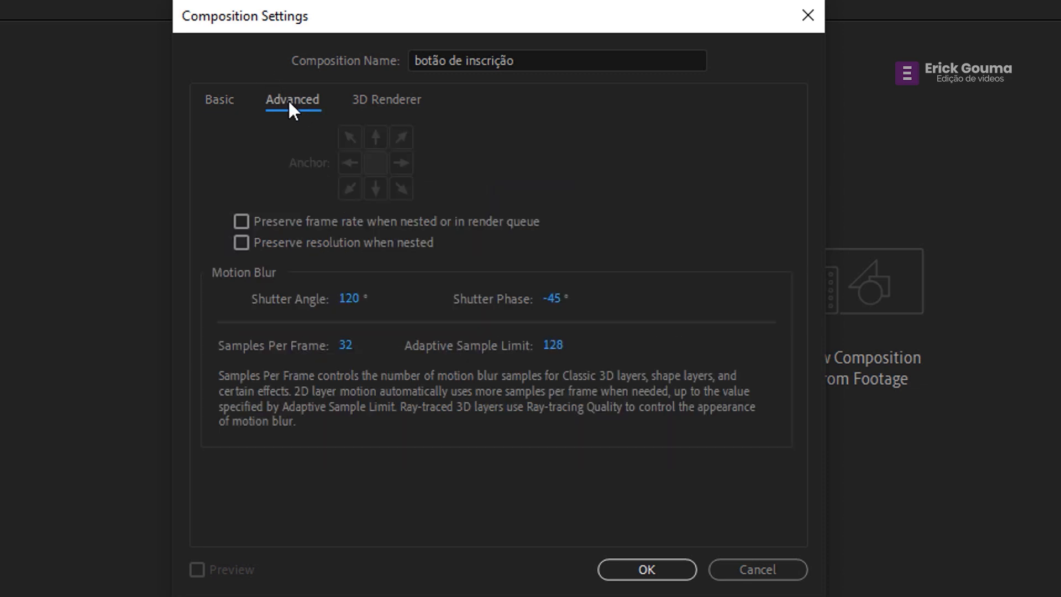
click(375, 105)
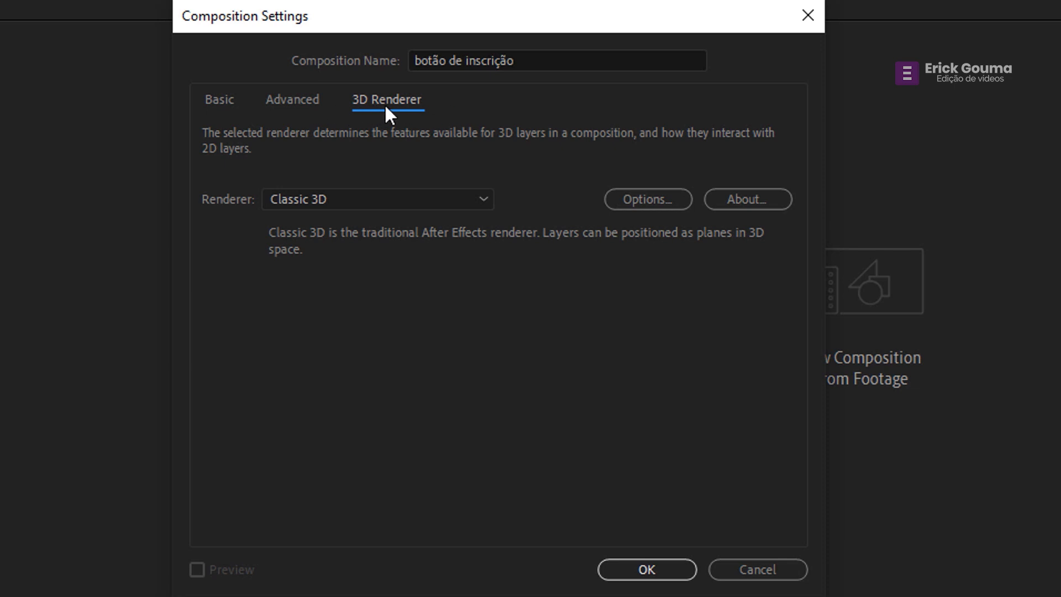
click(291, 102)
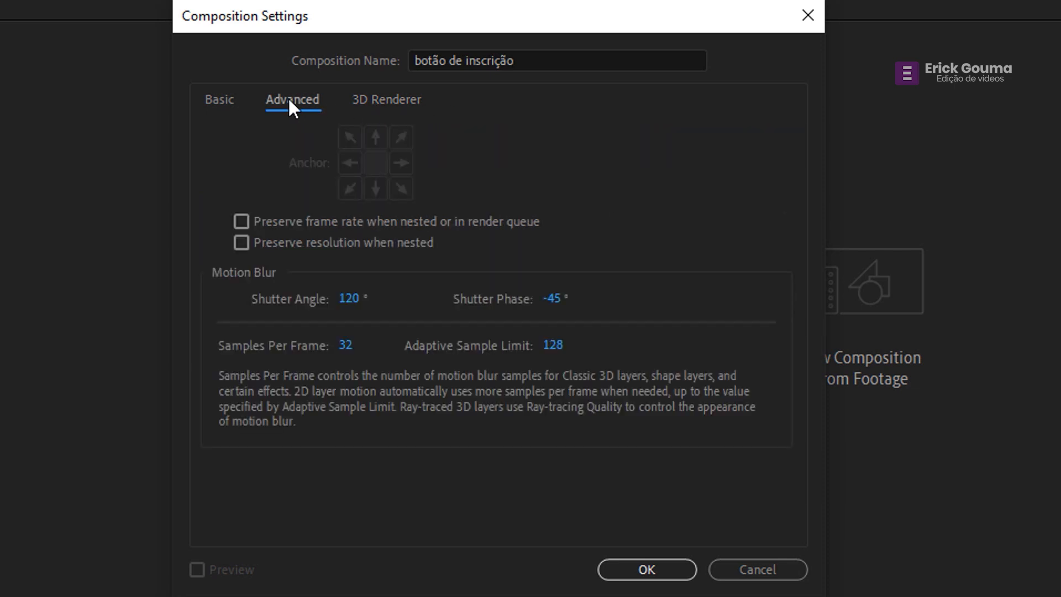
click(209, 108)
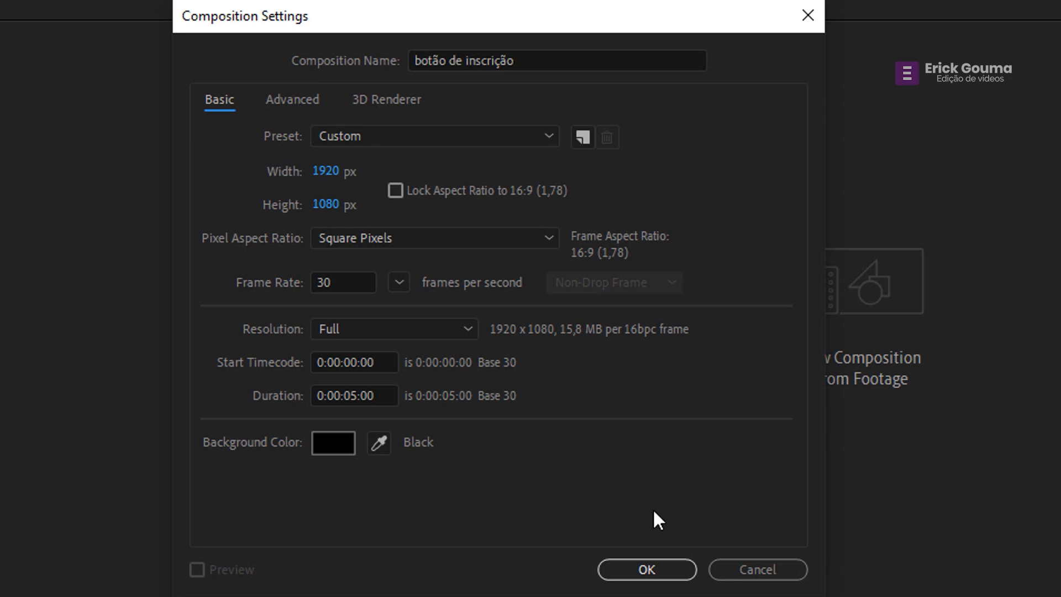
click(654, 562)
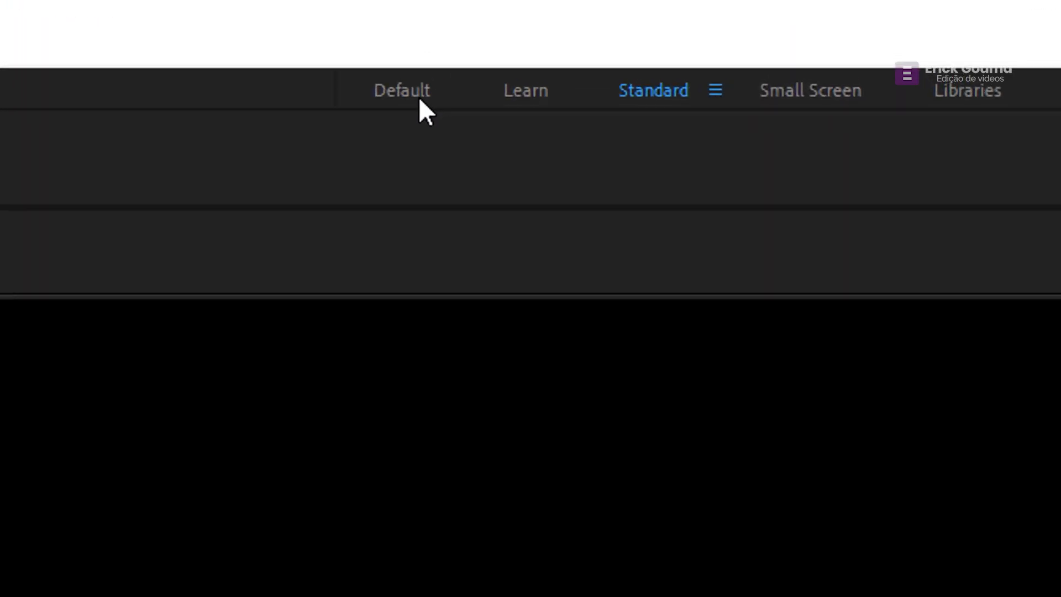
Switch to the Default workspace and enlarge the composition viewer in height and width.
click(691, 32)
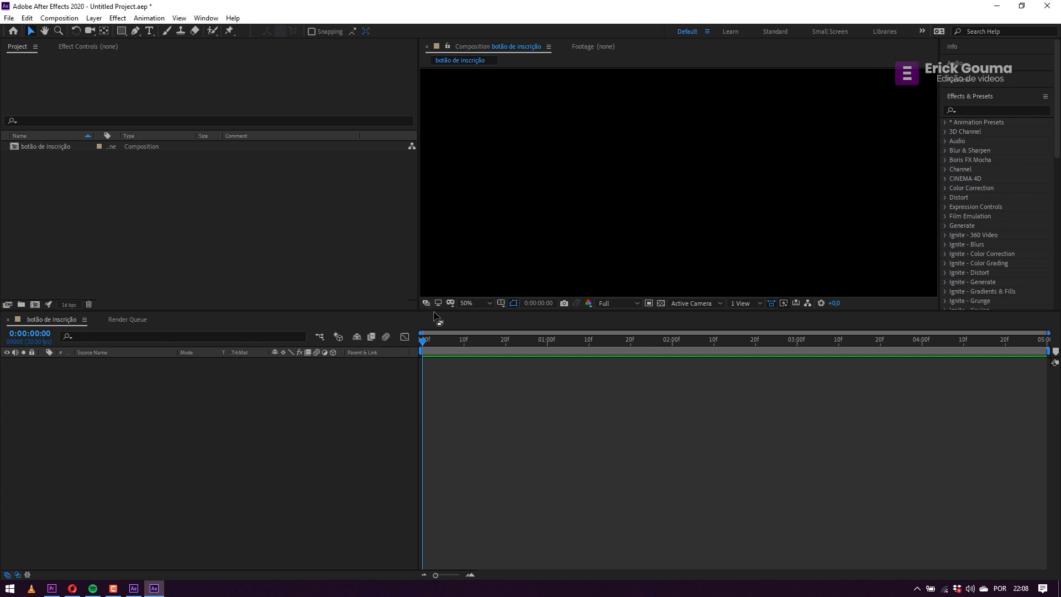
drag(435, 311, 459, 406)
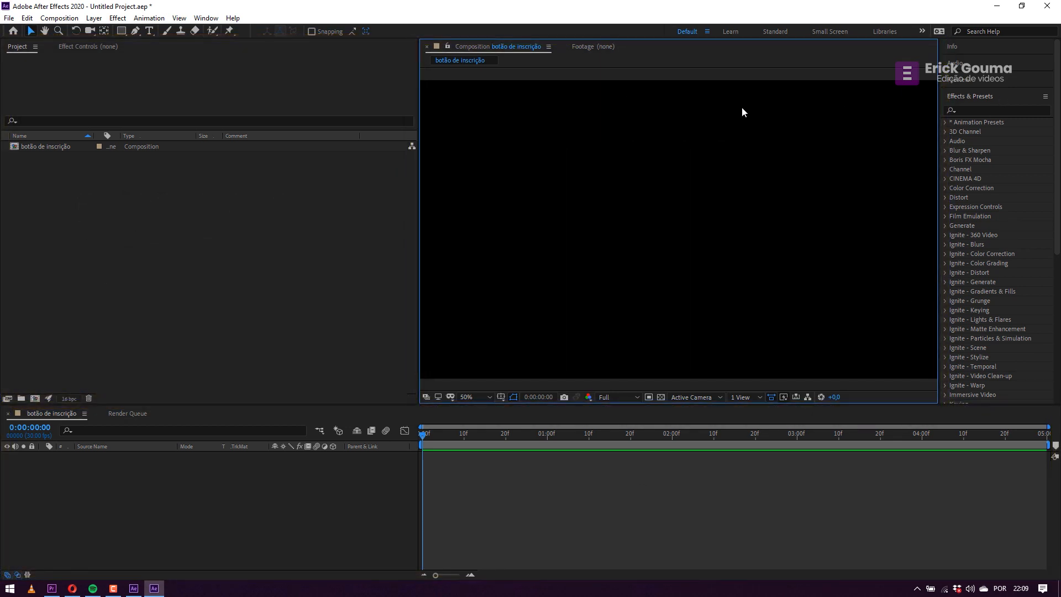
drag(418, 206, 354, 205)
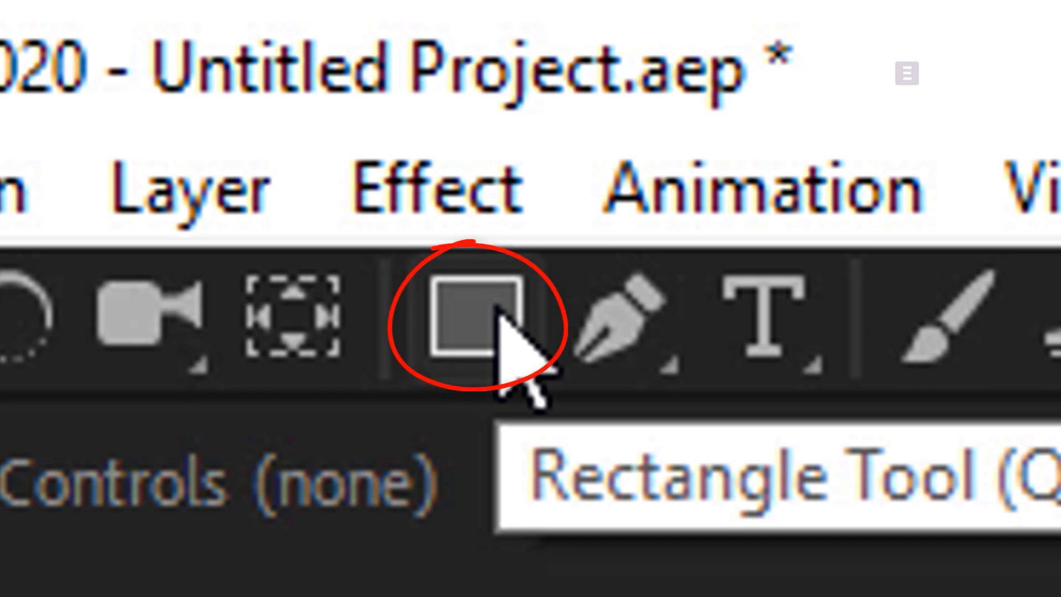
Draw a red filled rectangle of about 1078 × 290 px in the composition.
click(498, 314)
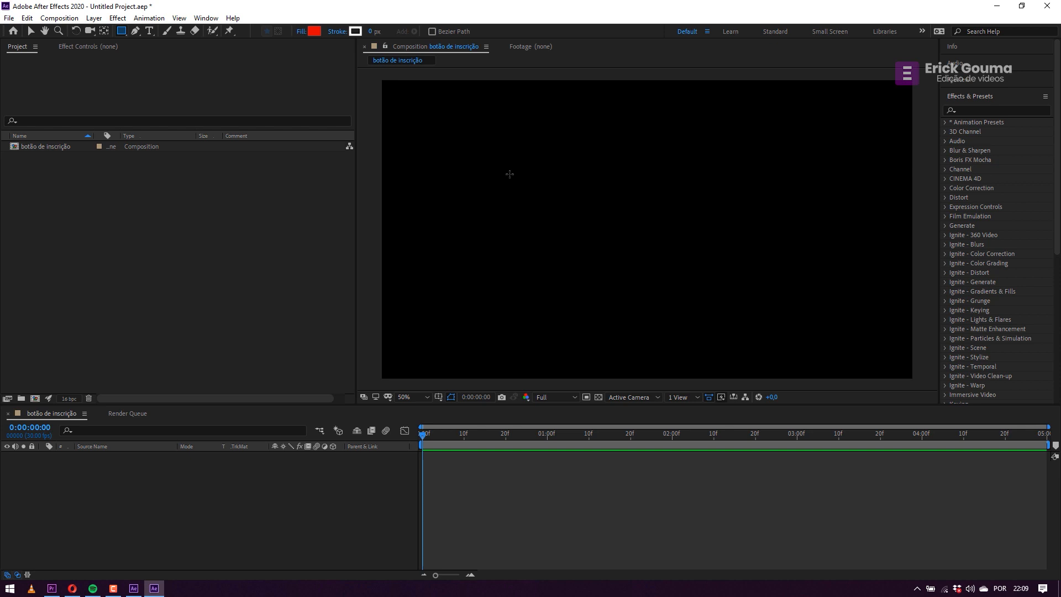
mouse_move(488, 169)
mouse_down()
mouse_move(672, 206)
mouse_move(752, 206)
mouse_move(751, 234)
mouse_move(787, 249)
mouse_up()
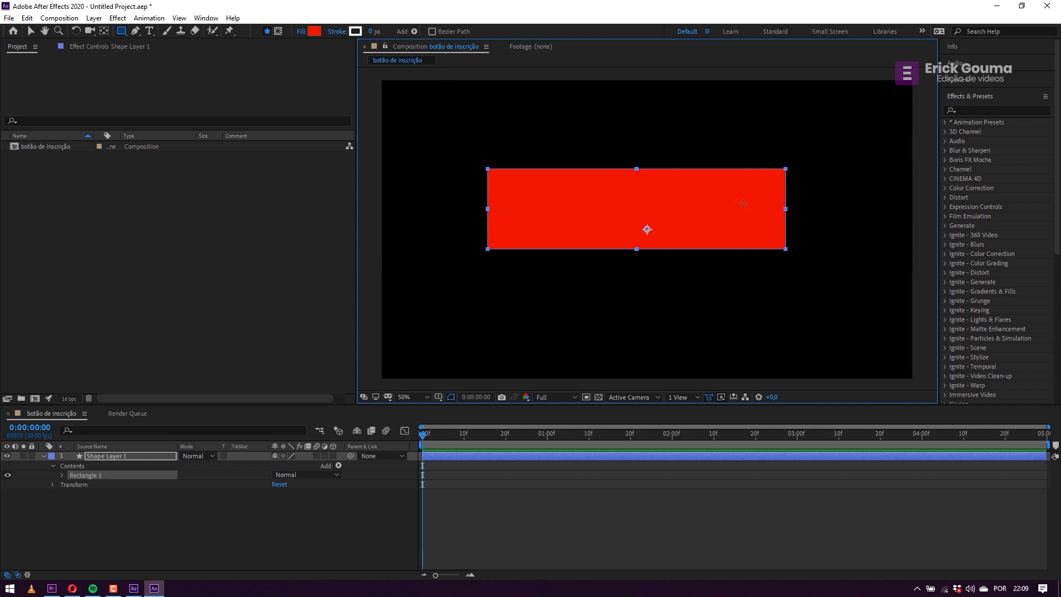
Change the rectangle's fill to the darker red AD0505.
click(314, 31)
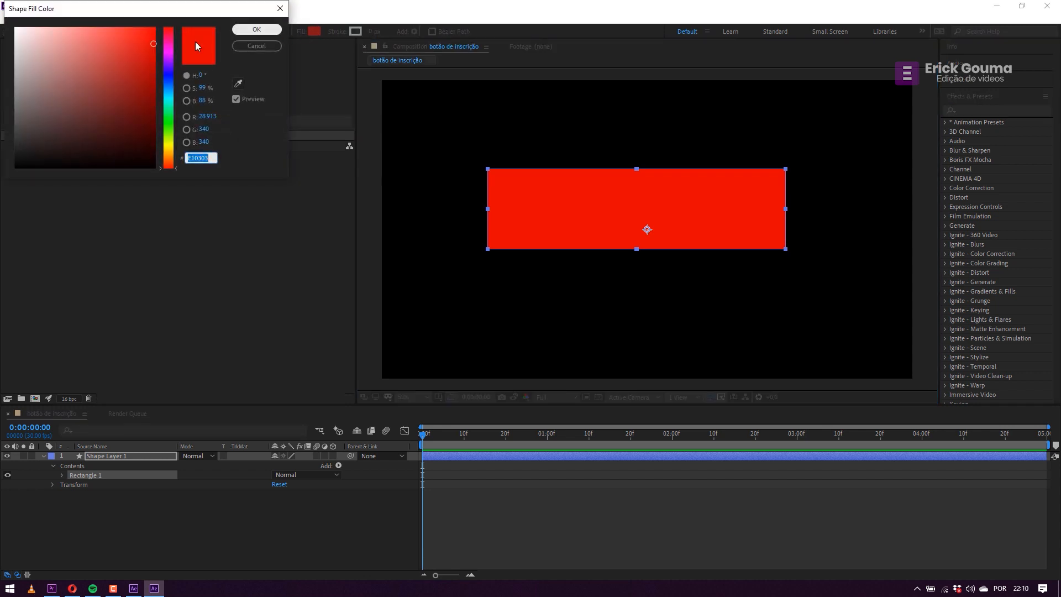
click(120, 66)
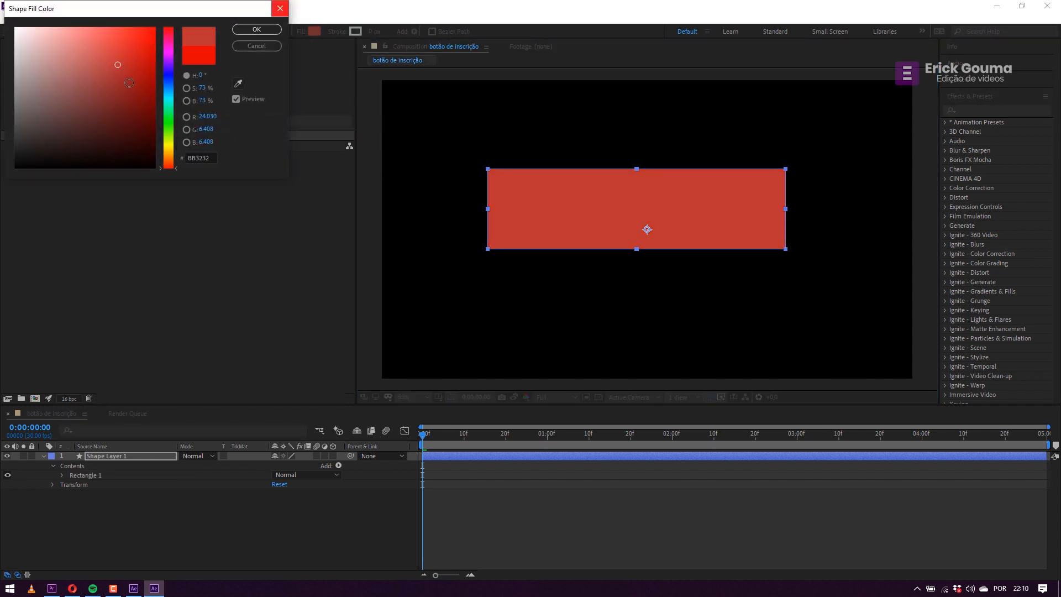
click(146, 56)
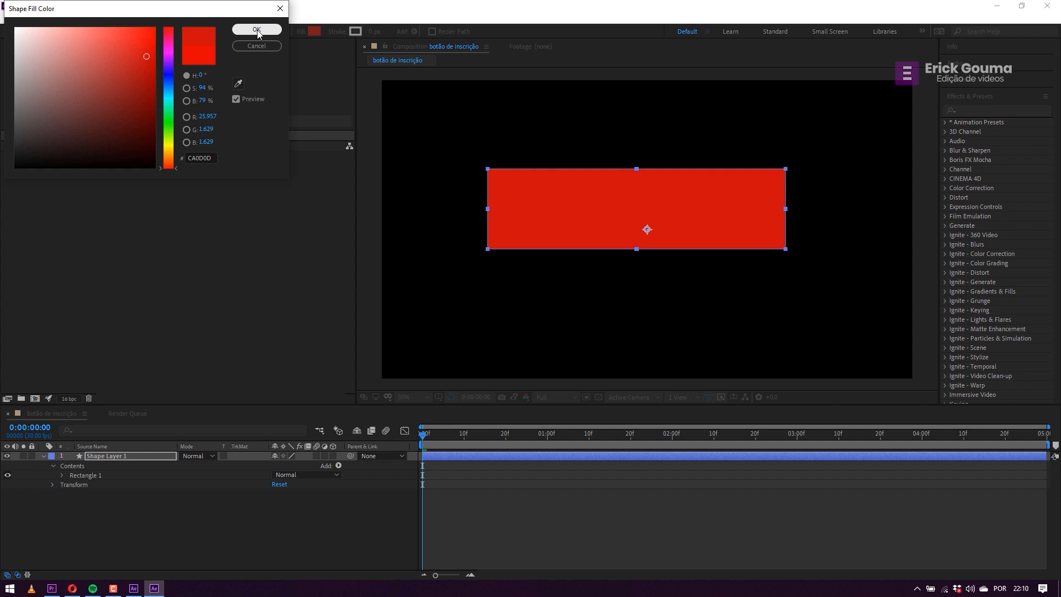
click(151, 72)
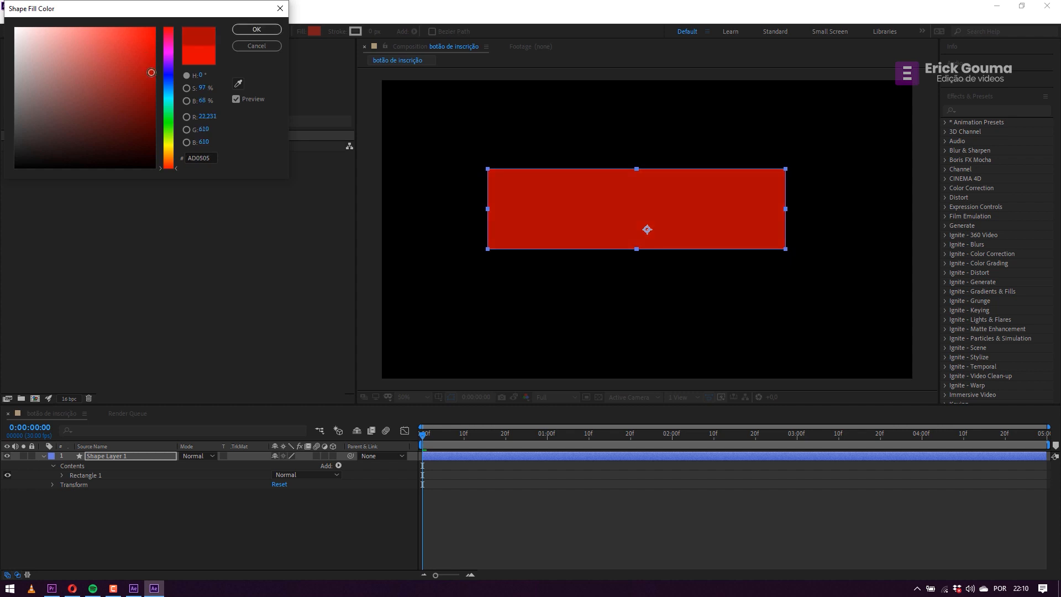
click(257, 29)
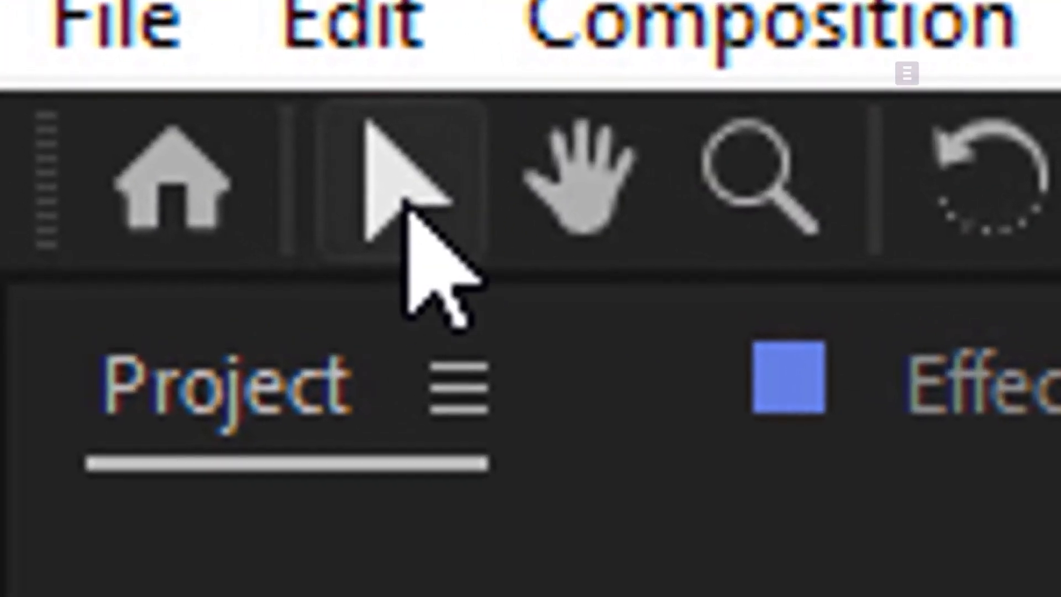
Select the red rectangle and move it to about the centre of the composition.
click(31, 34)
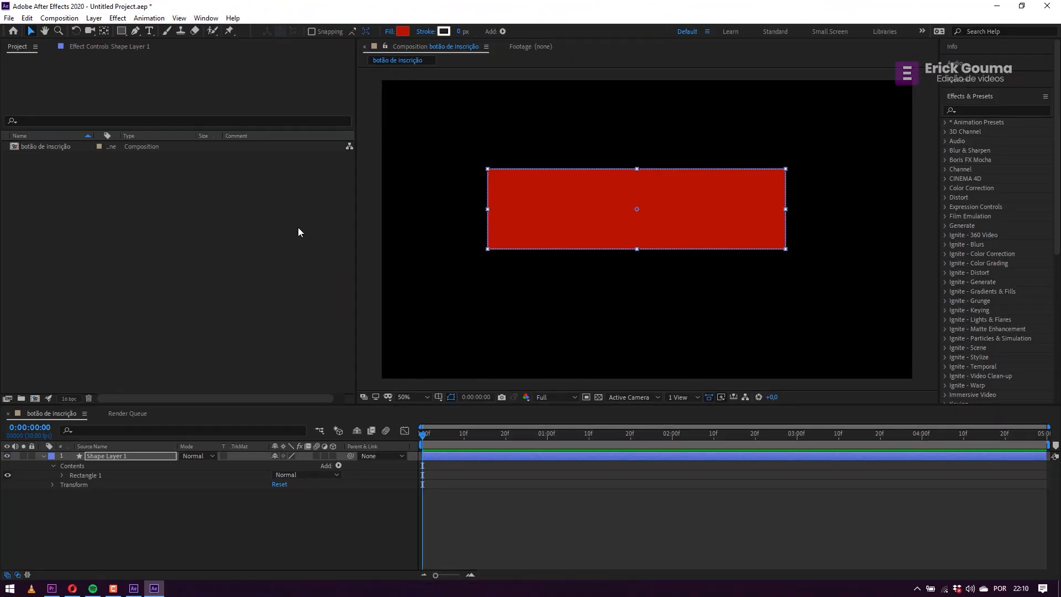
click(695, 213)
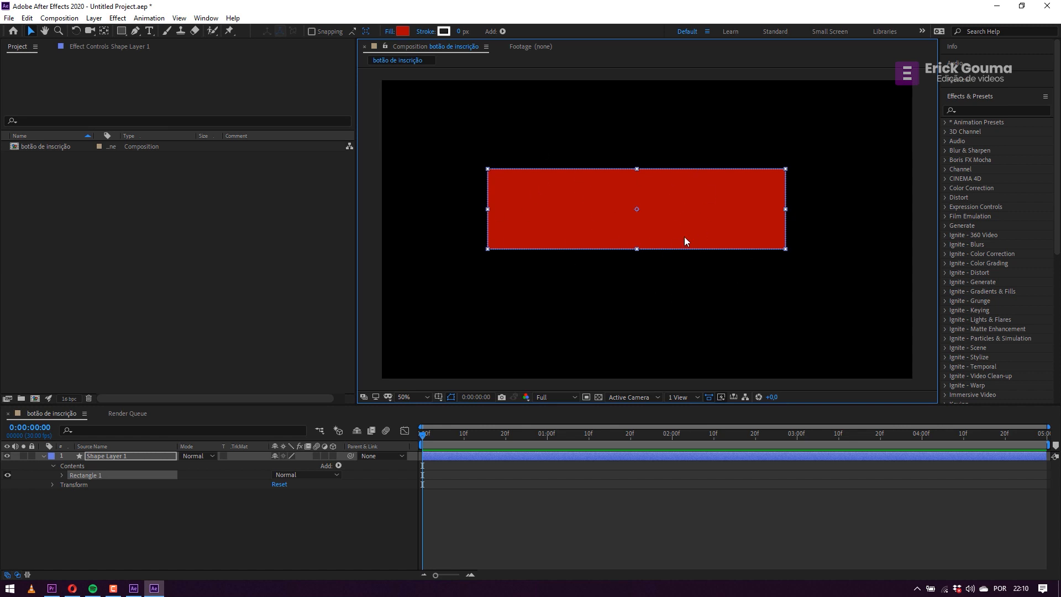
key(period)
key(period)
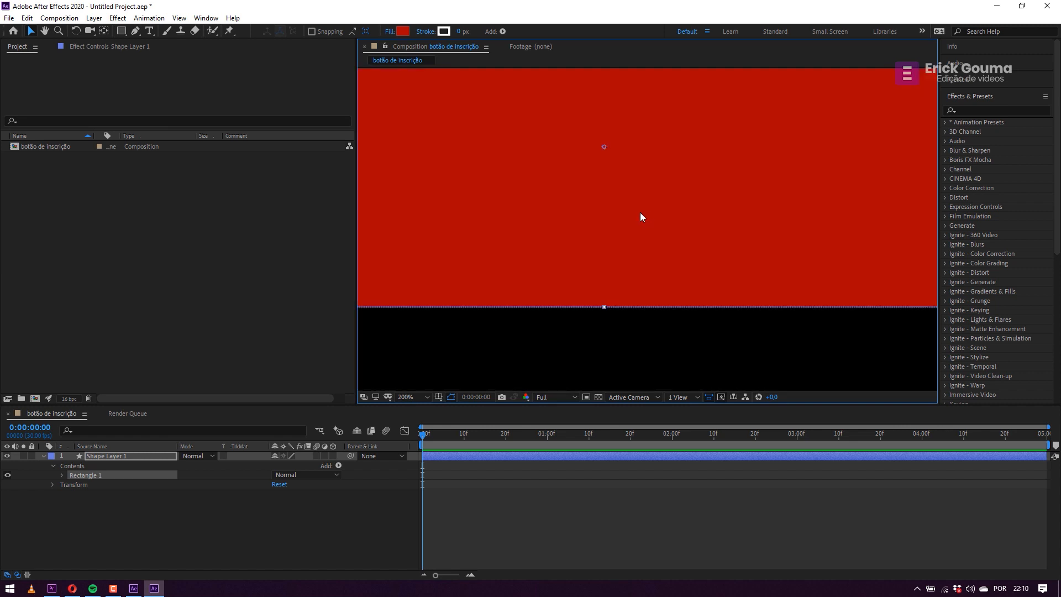
key(comma)
key(comma)
key(comma)
key(comma)
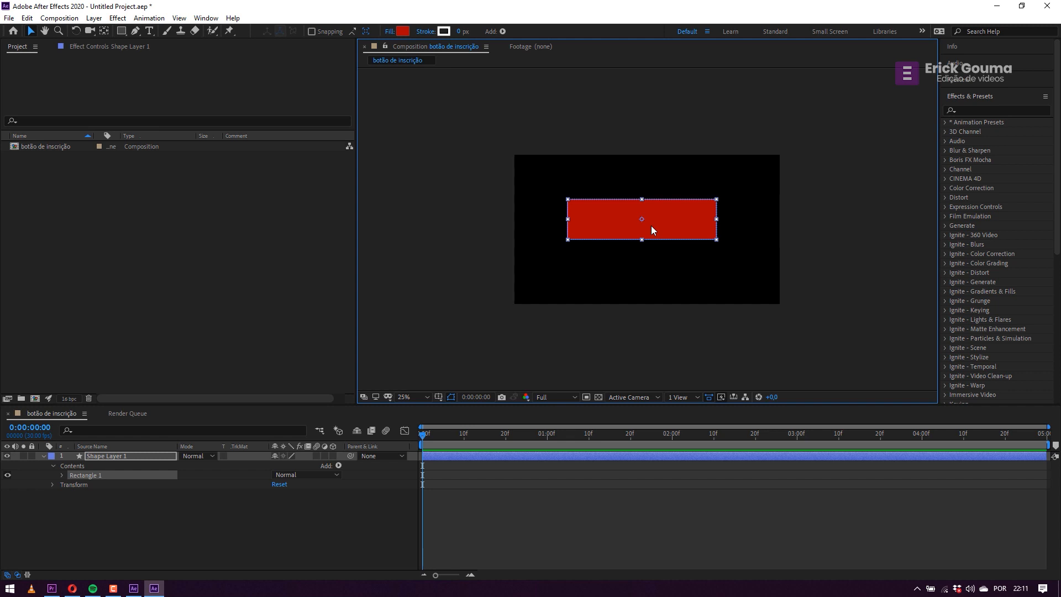
mouse_move(662, 220)
mouse_down()
mouse_move(678, 224)
mouse_move(668, 226)
mouse_up()
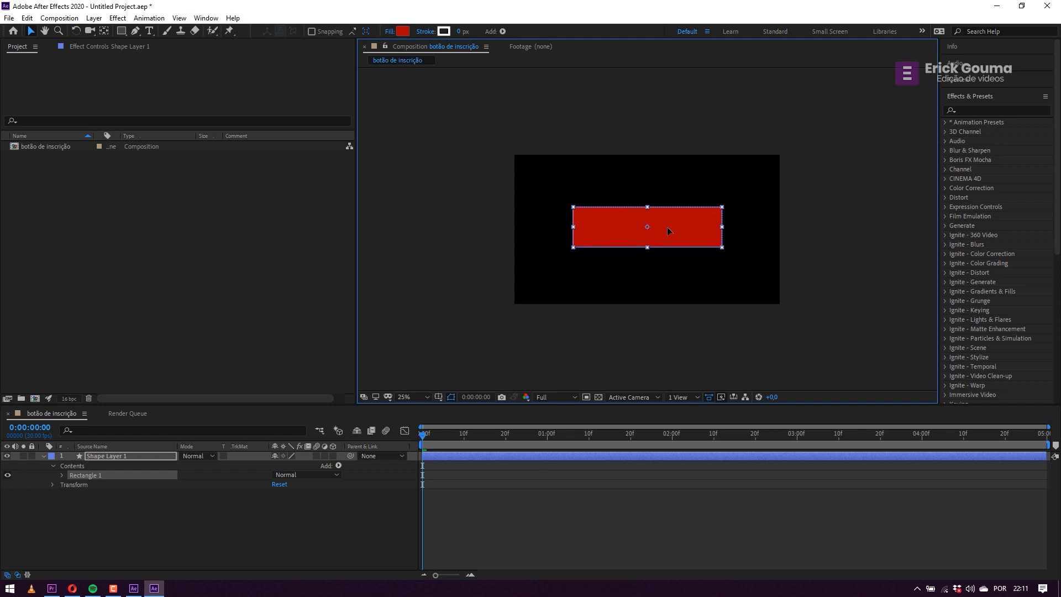
key(period)
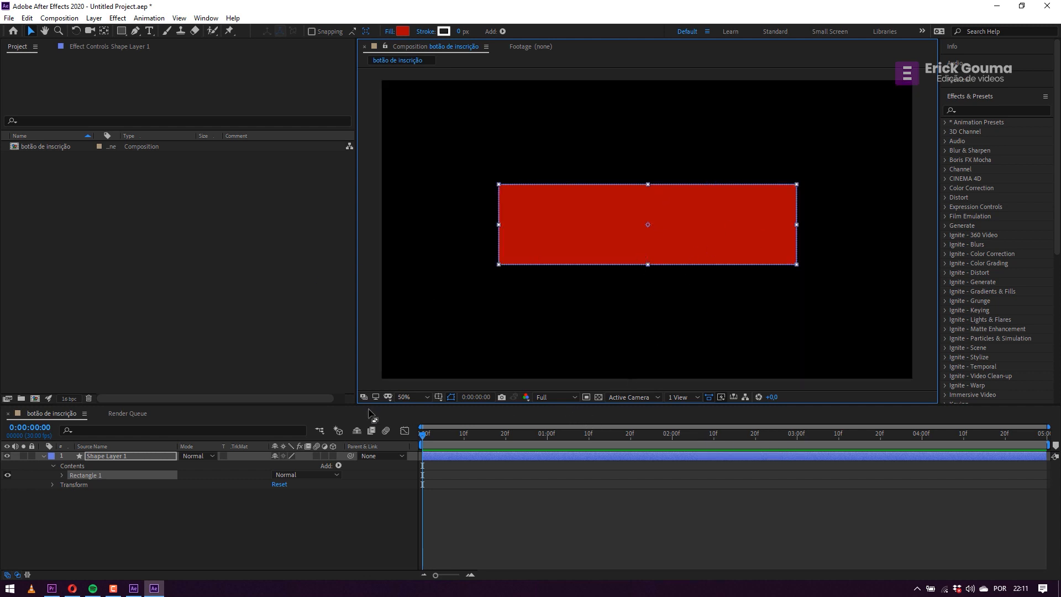
Scale the rectangle path of the shape layer proportionally to about 1249 × 336 px.
click(99, 456)
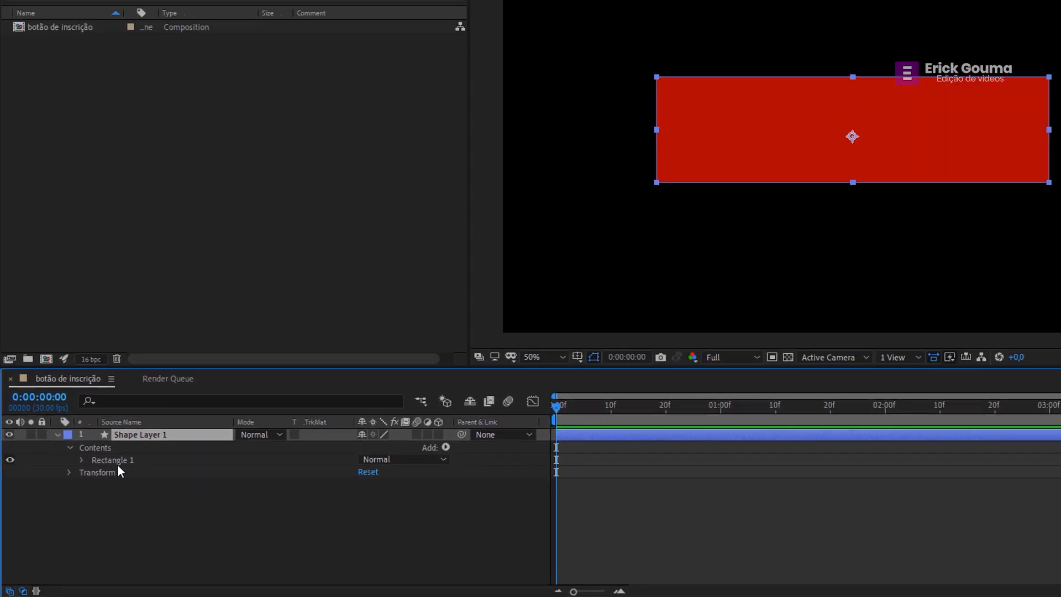
click(161, 440)
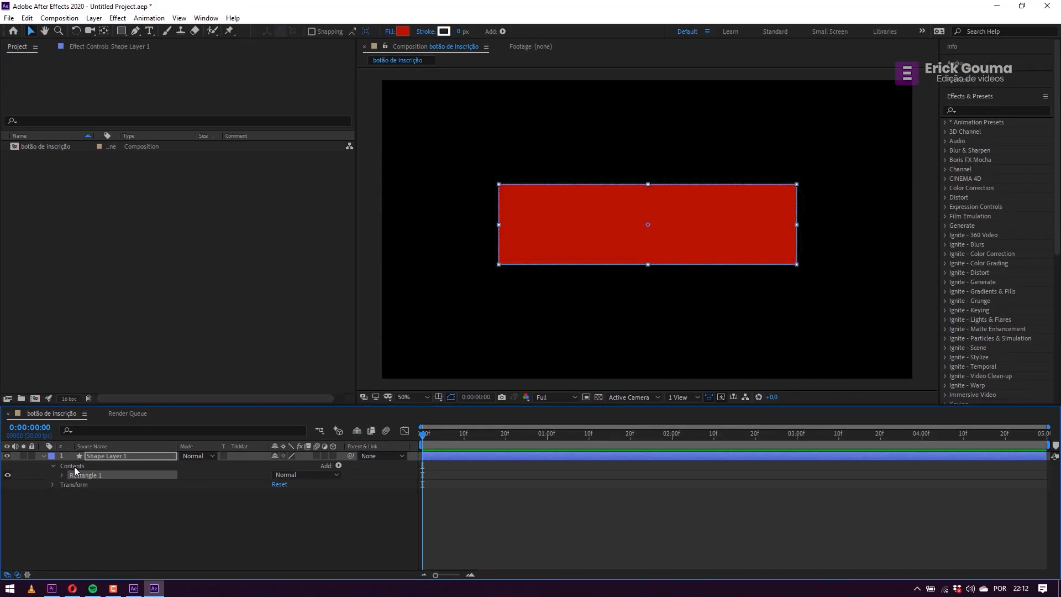
click(61, 475)
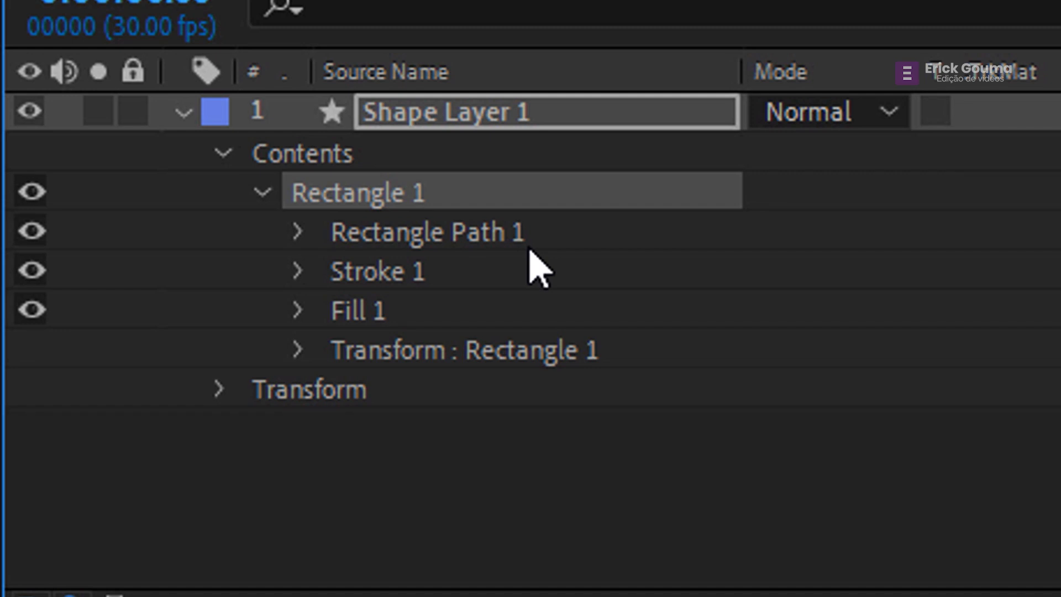
click(301, 235)
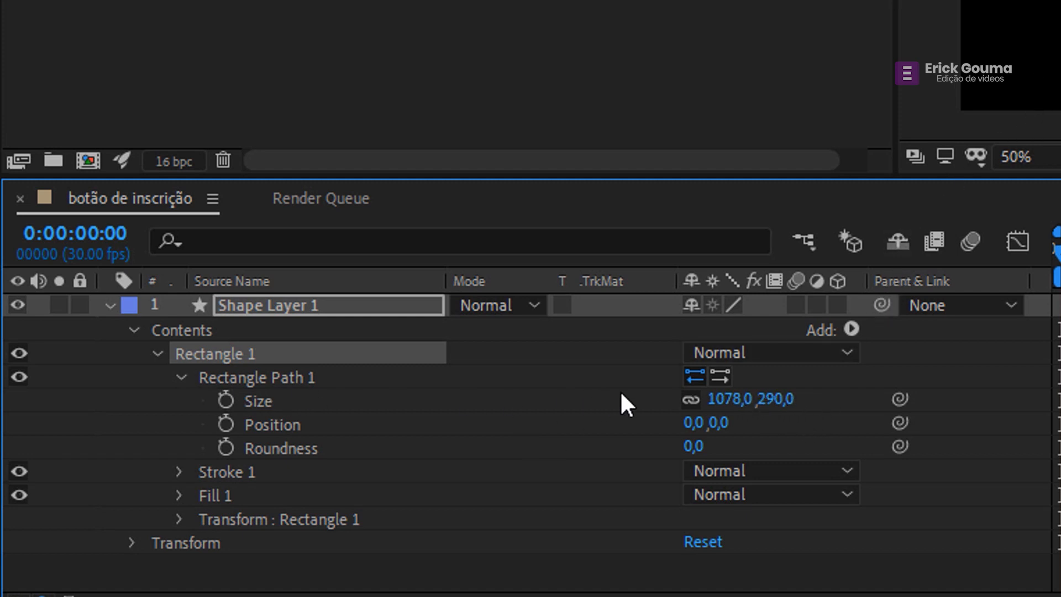
drag(748, 396, 864, 382)
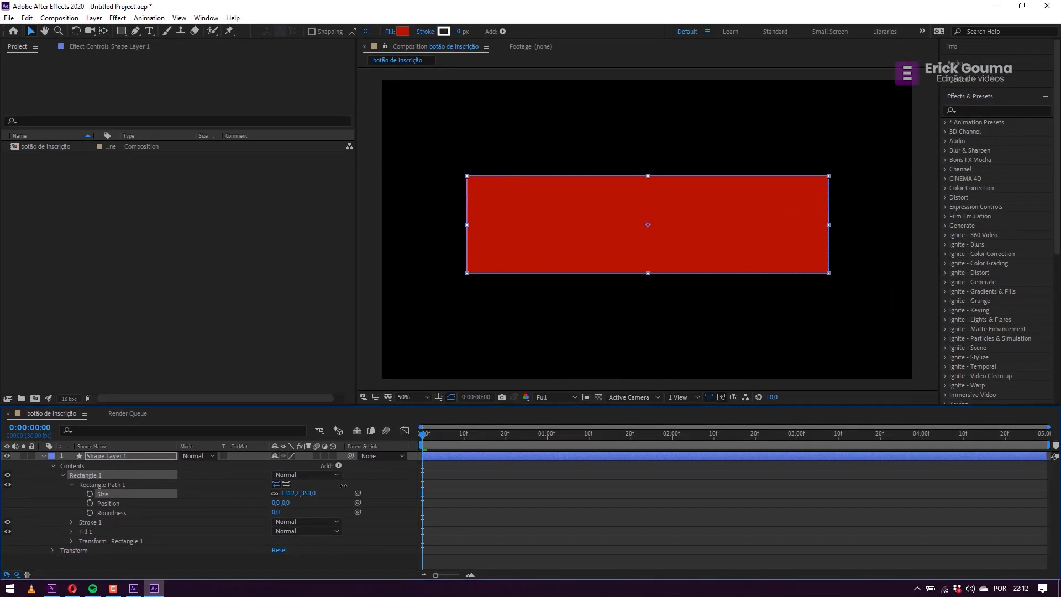
drag(344, 486, 306, 496)
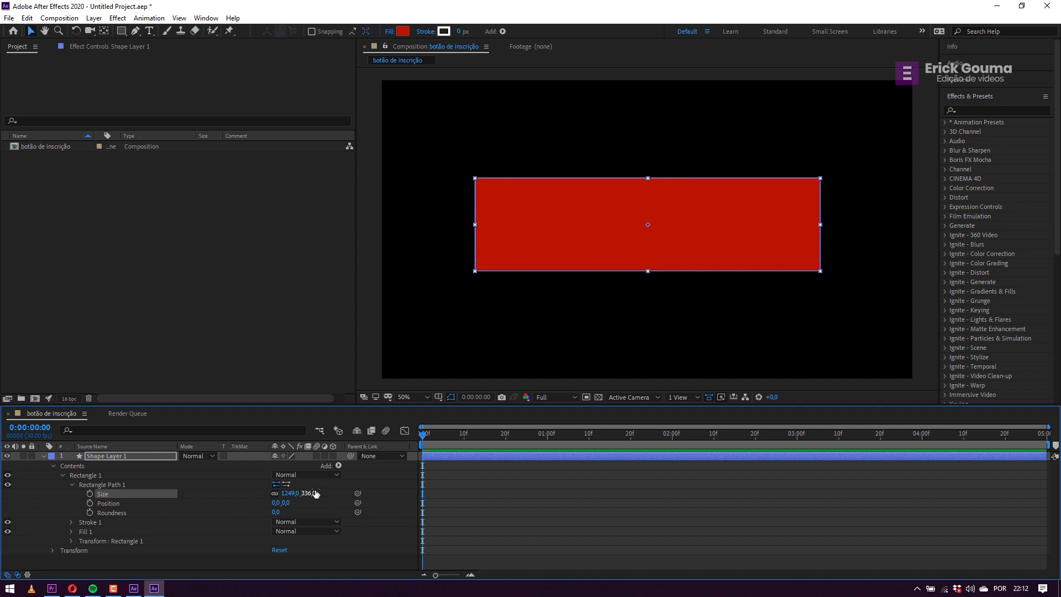
Scale the rectangle path proportionally down to about 1033.4 × 278 px.
drag(309, 498, 273, 489)
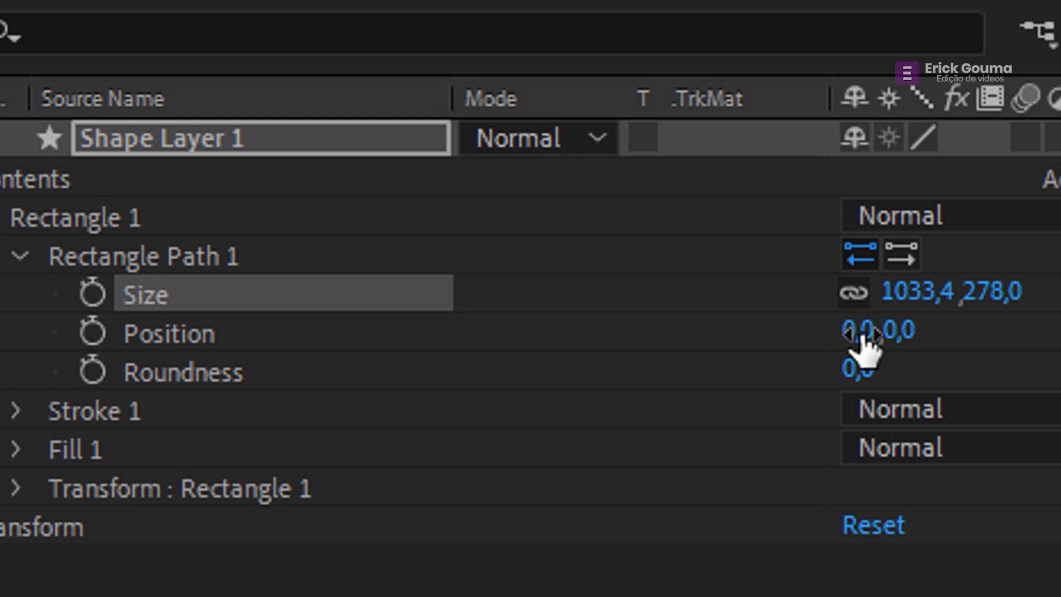
drag(862, 334, 1060, 336)
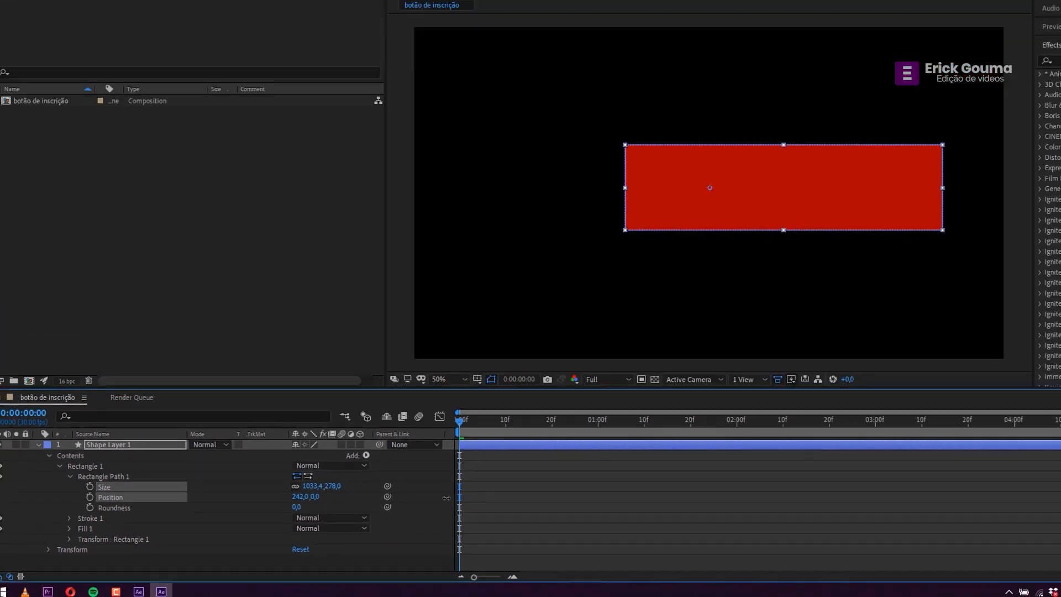
drag(446, 498, 97, 503)
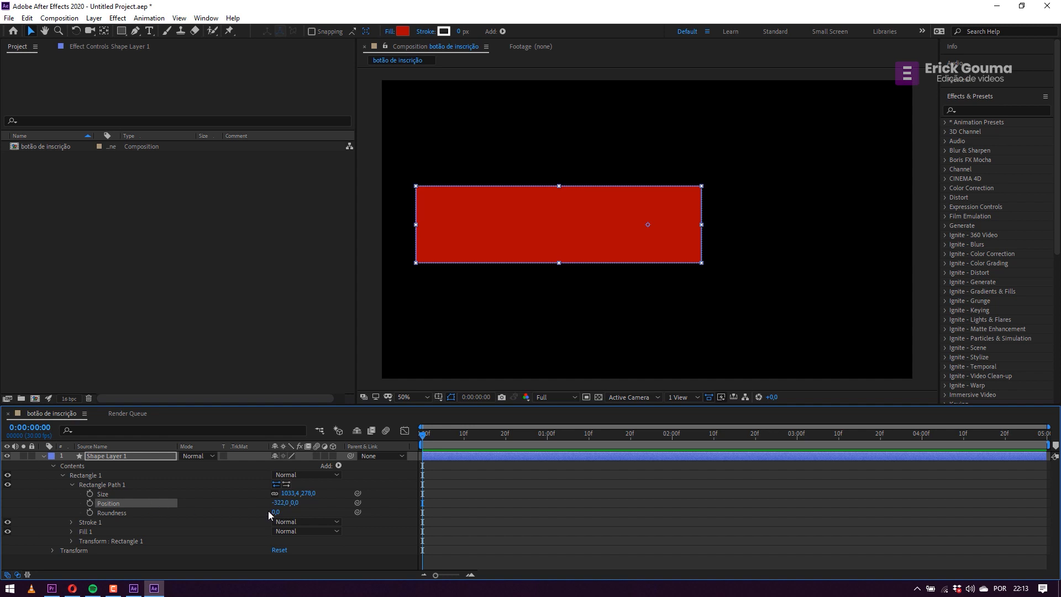
key(ctrl+z)
key(ctrl+z)
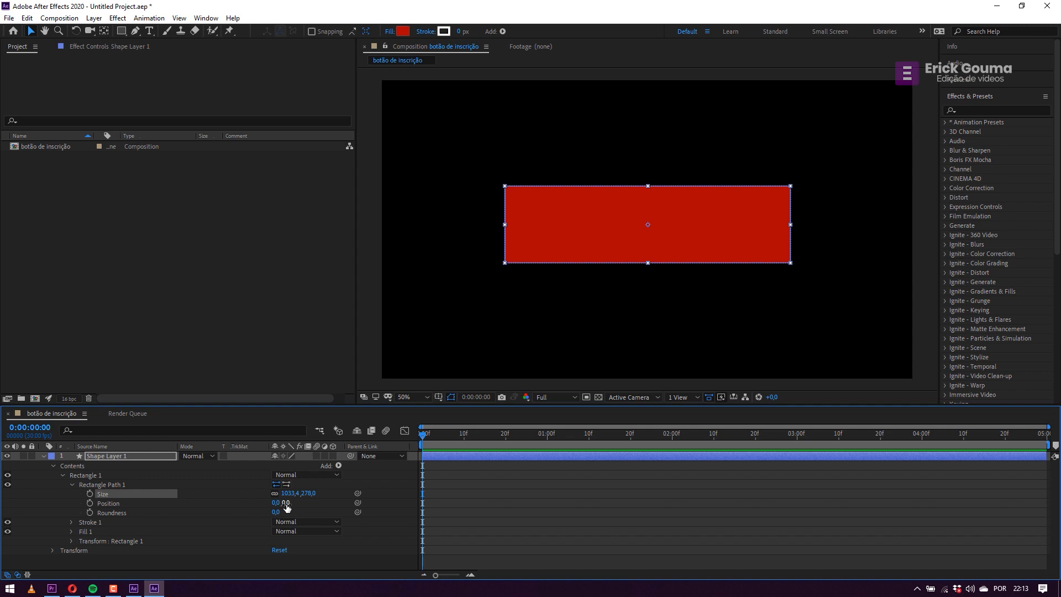
Raise the rectangle path slightly by setting its Position to about 0, -17.
drag(286, 504, 148, 512)
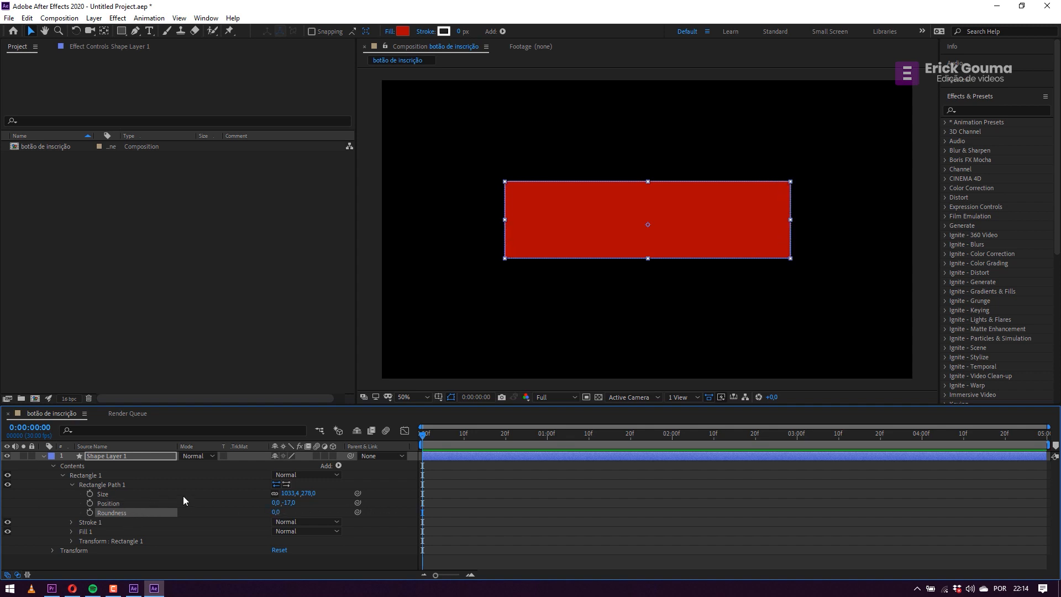
click(108, 496)
click(114, 503)
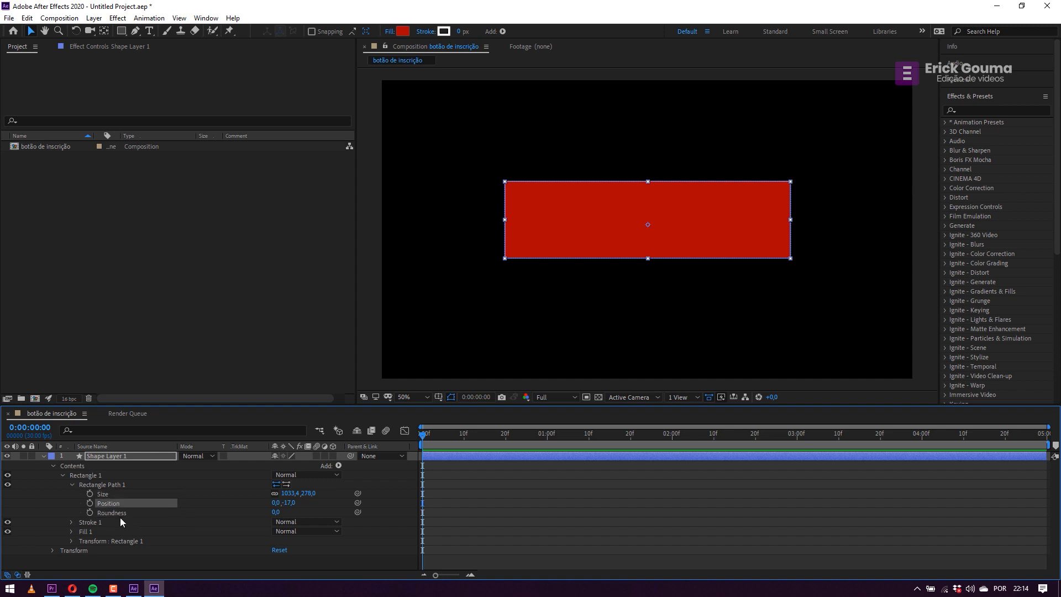
click(125, 512)
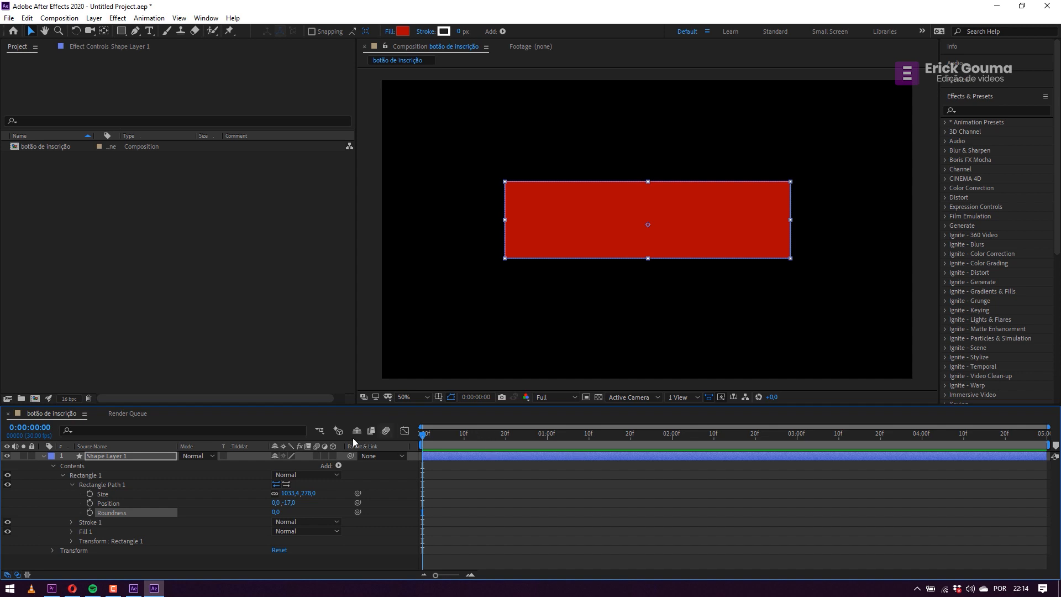
click(107, 495)
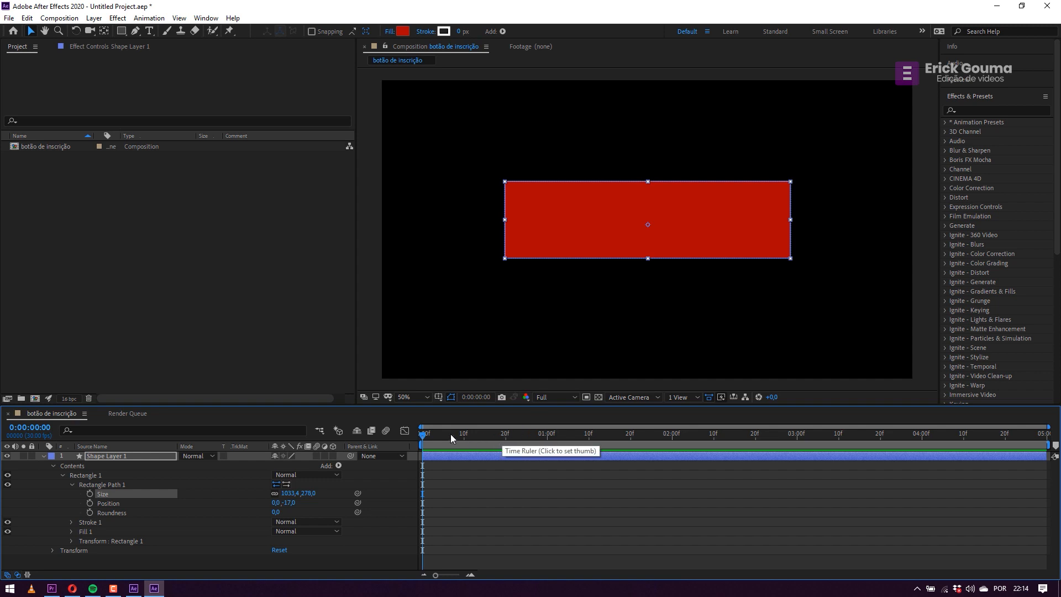
Add Size, Position and Roundness keyframes to the rectangle path at 0:00:01:00 and set Roundness to 54.
drag(423, 435, 548, 438)
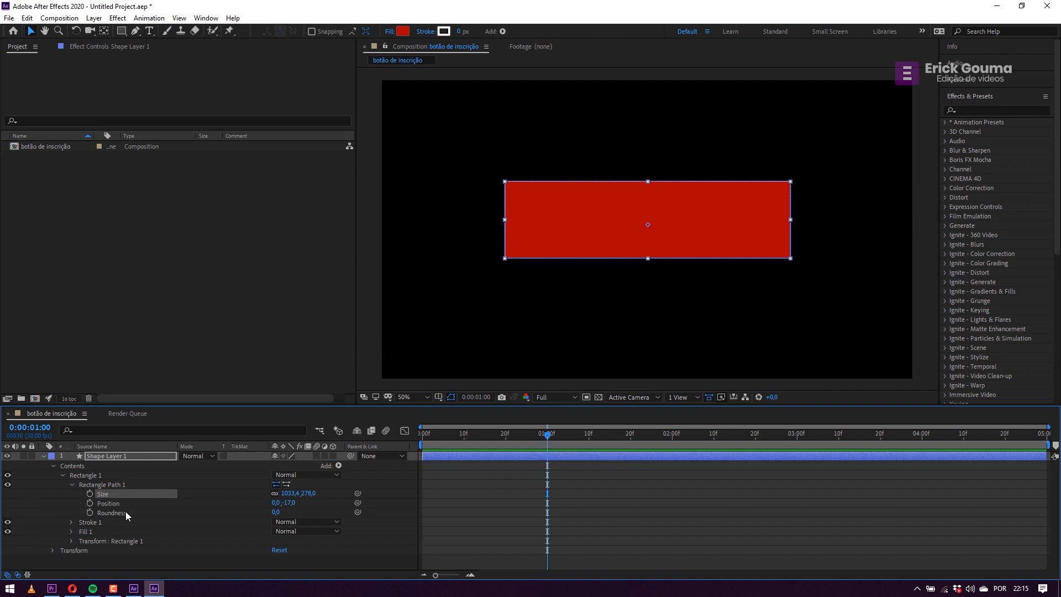
click(91, 494)
click(88, 504)
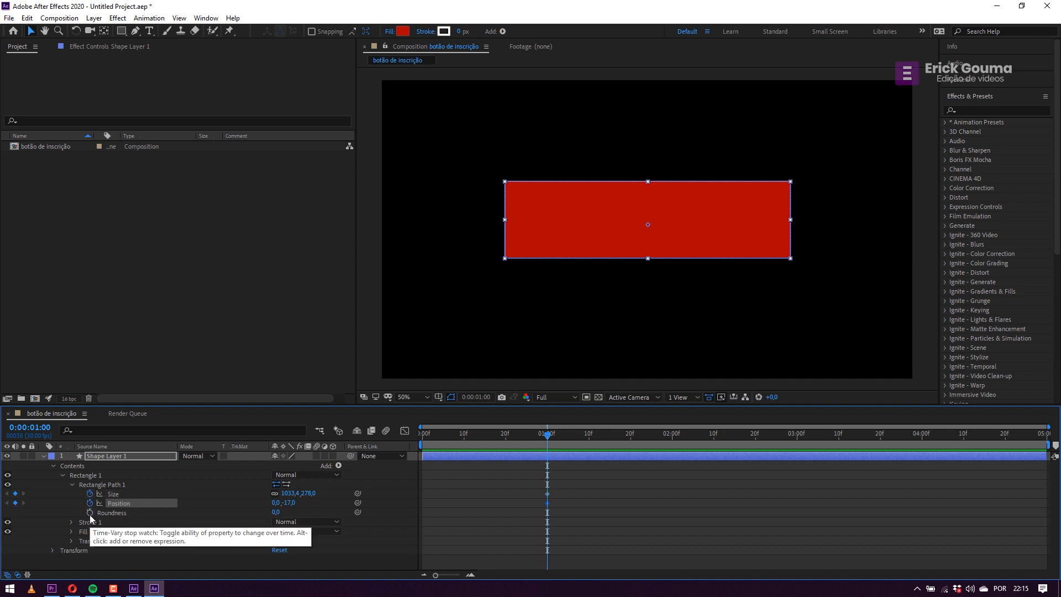
click(89, 512)
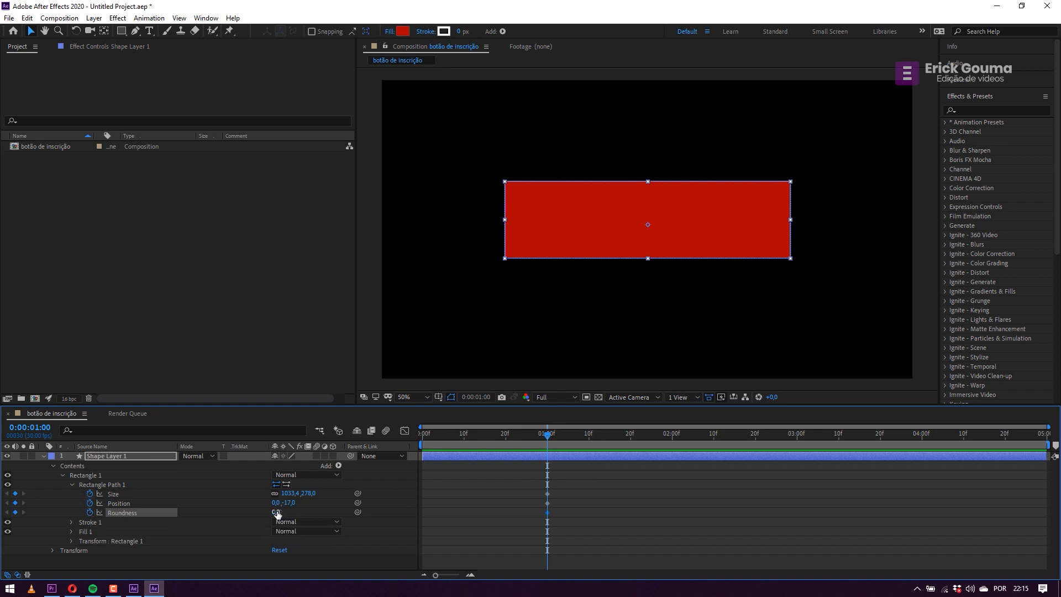
drag(277, 513, 300, 505)
At 0:00:00:03, shrink the rectangle path proportionally to about 320.4 × 86.2 px as a new Size keyframe.
drag(545, 440, 435, 439)
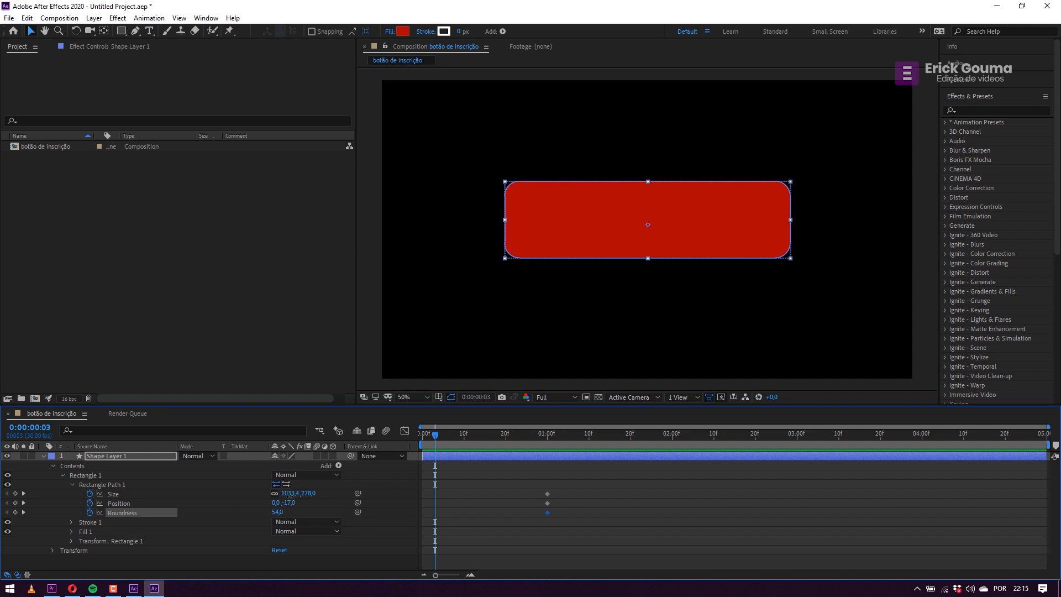
drag(292, 493, 10, 501)
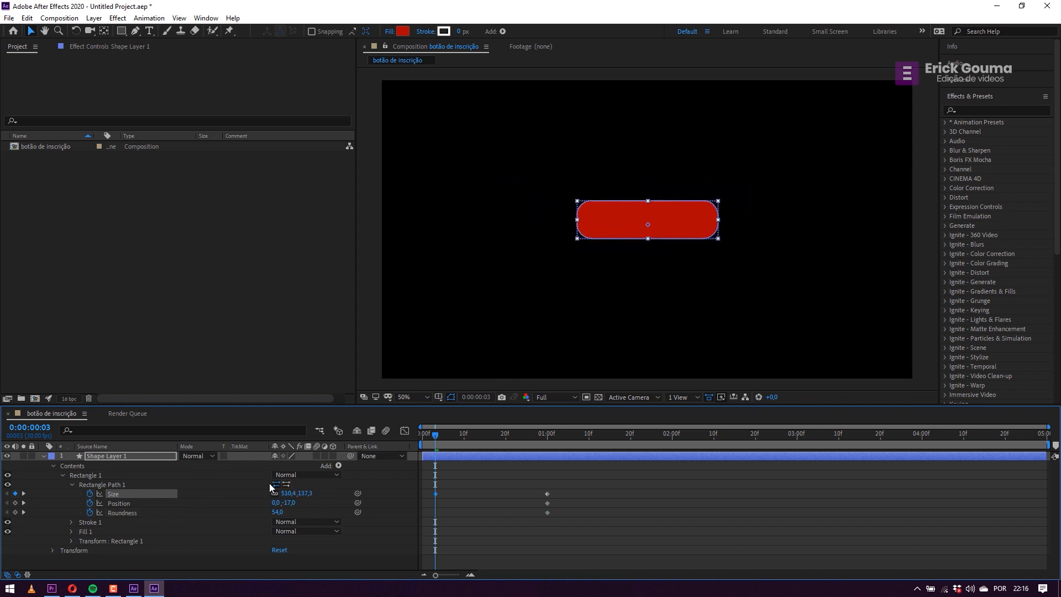
drag(293, 495, 155, 490)
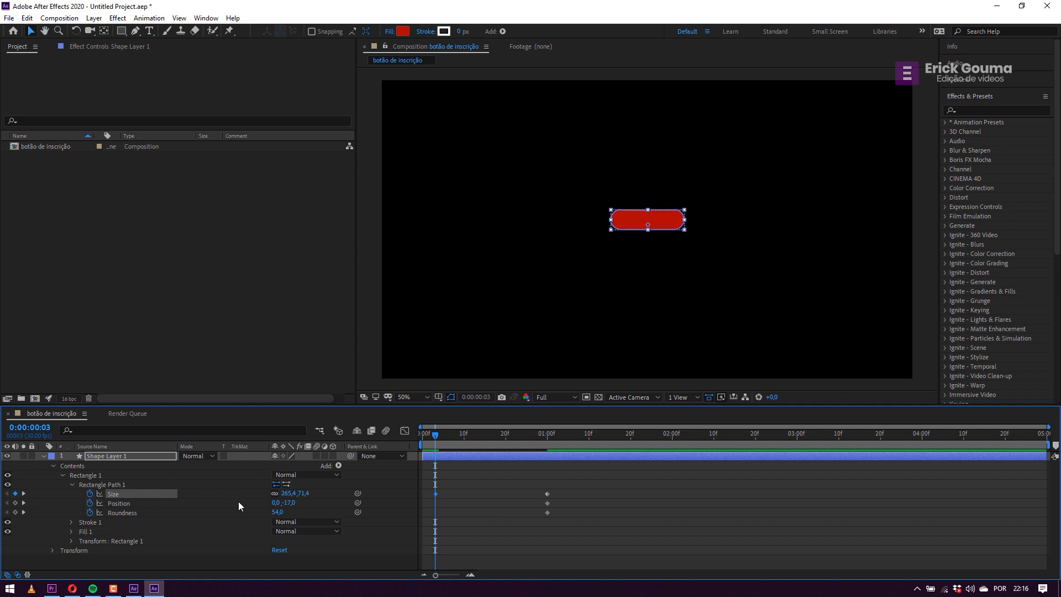
drag(288, 493, 332, 492)
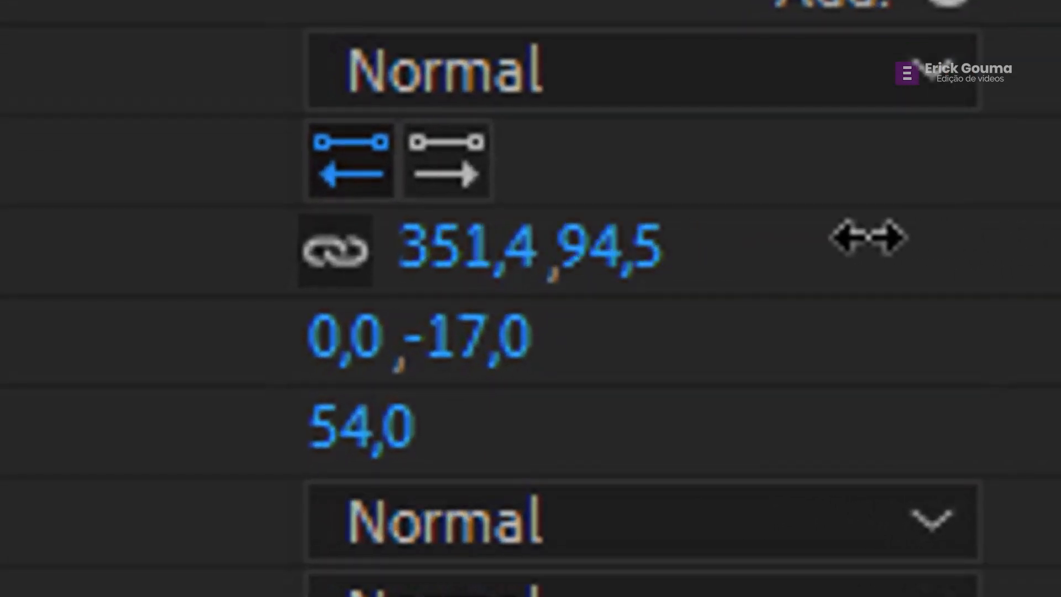
drag(868, 238, 721, 232)
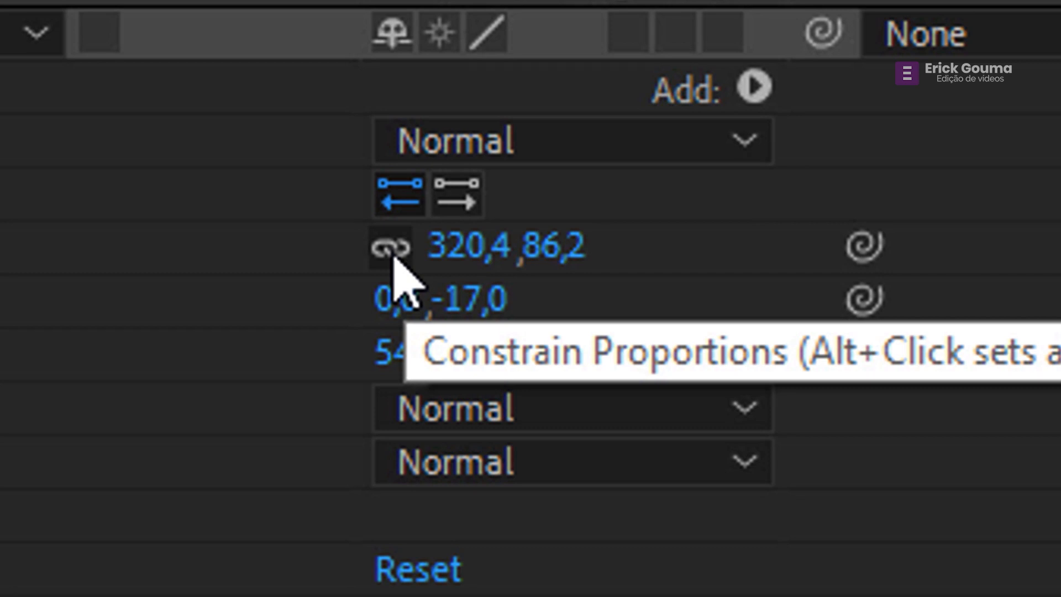
Unlink the Size proportions and narrow the rectangle path to about 91.4 × 87.2 px at 0:00:00:03.
click(393, 255)
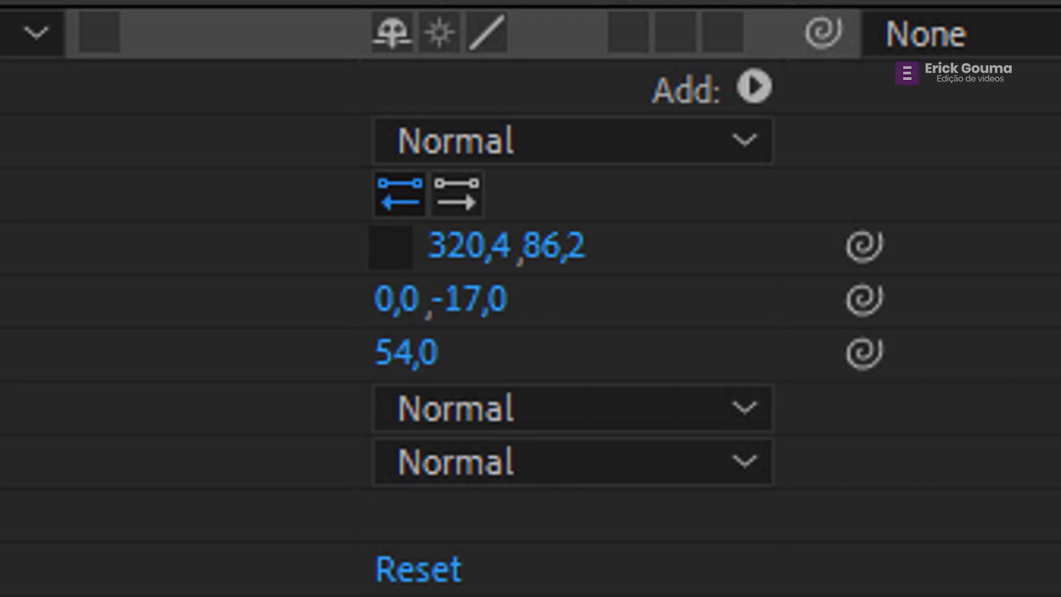
drag(475, 247, 499, 250)
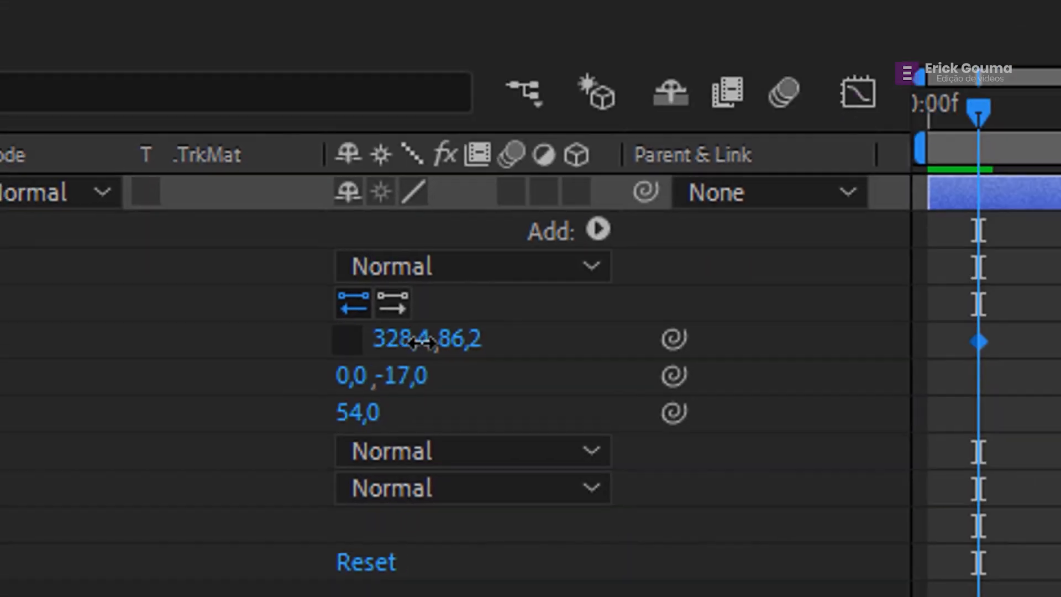
drag(422, 341, 0, 325)
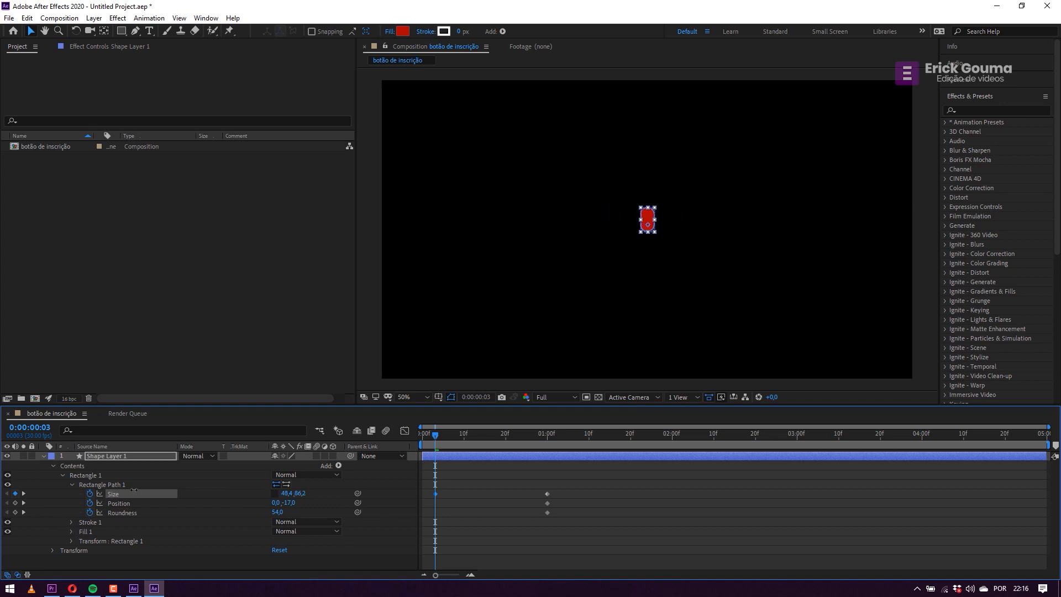
drag(134, 490, 157, 489)
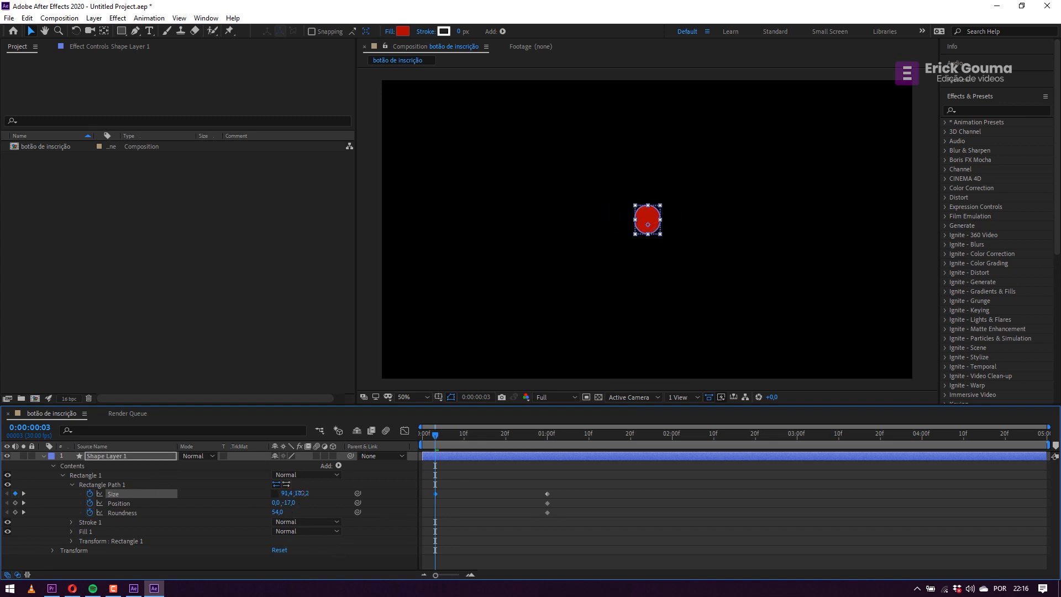
drag(296, 493, 297, 493)
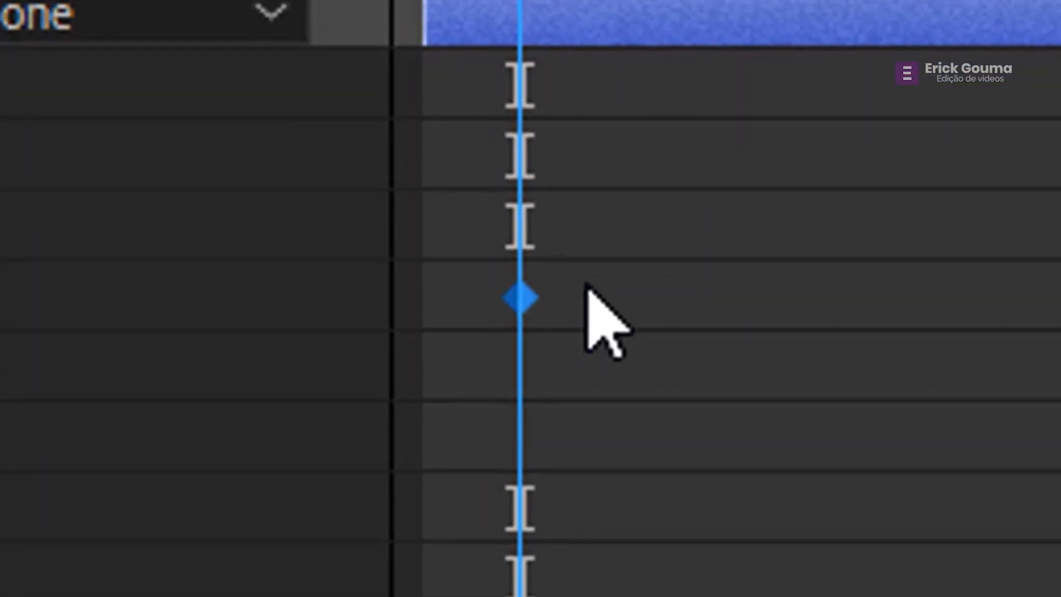
Preview the size animation by playing it and scrubbing between 0:00:00:03 and 0:00:01:00.
click(458, 1)
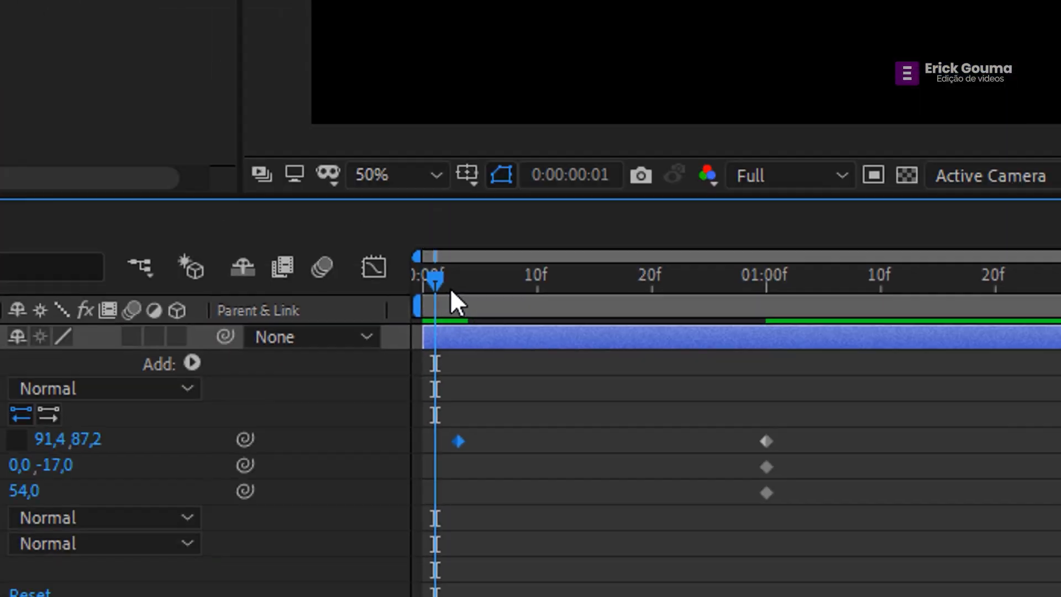
click(436, 440)
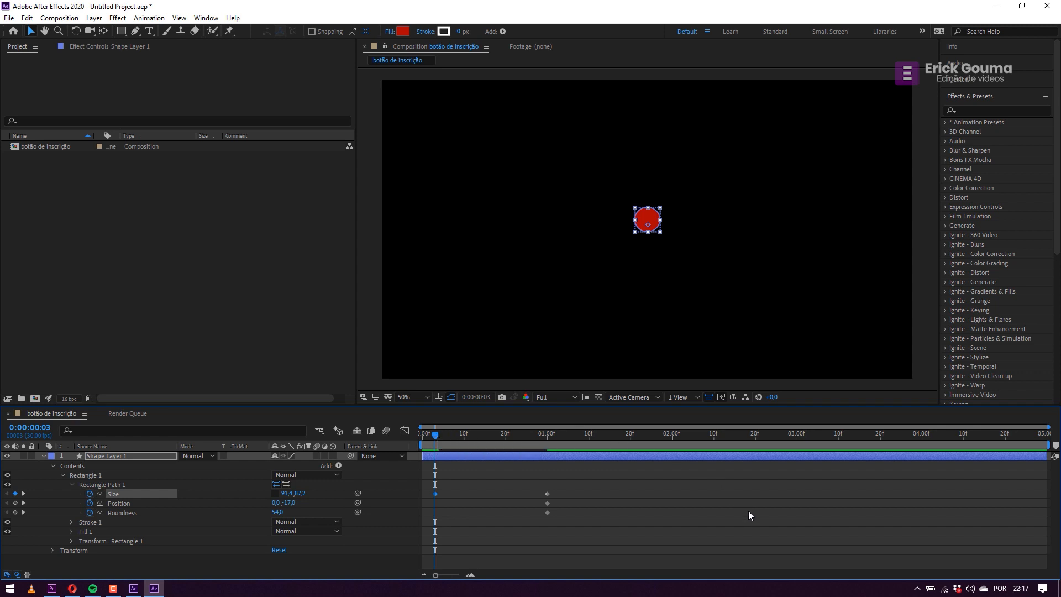
key(h)
key(space)
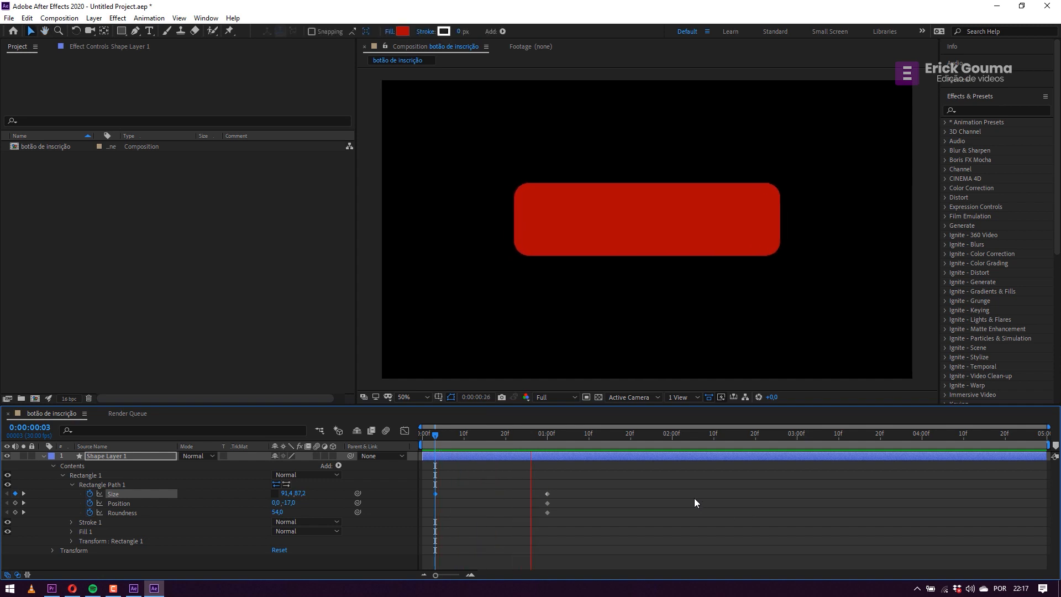
drag(535, 434, 500, 435)
drag(470, 432, 435, 431)
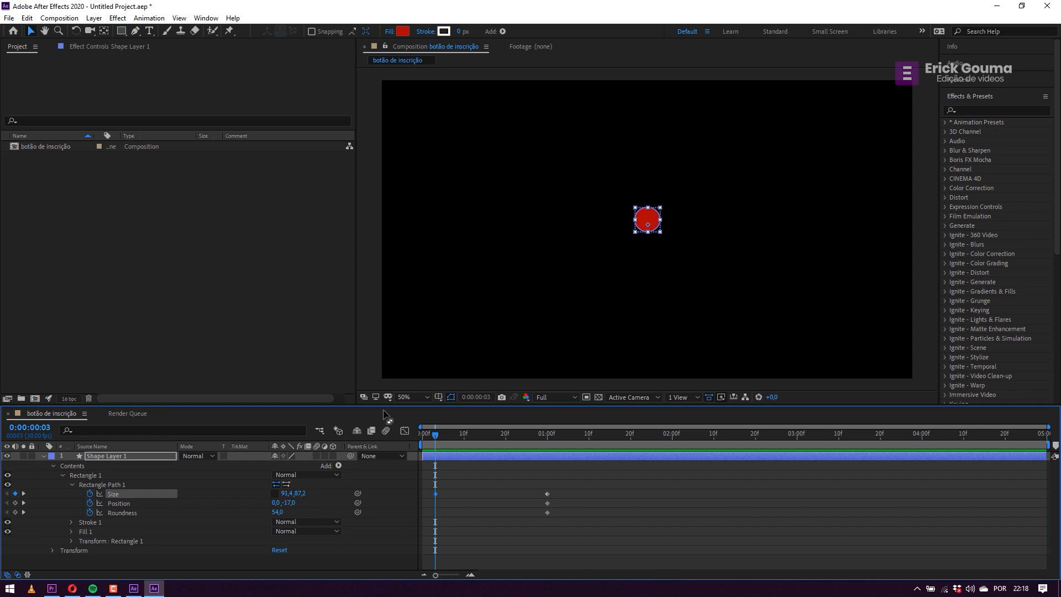
drag(437, 436, 550, 438)
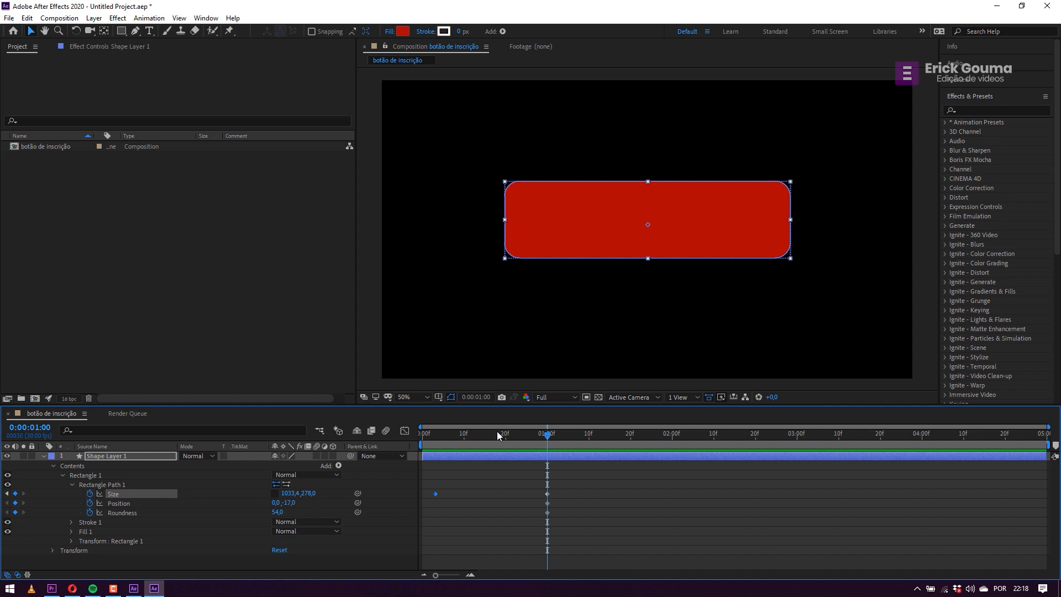
drag(548, 434, 436, 436)
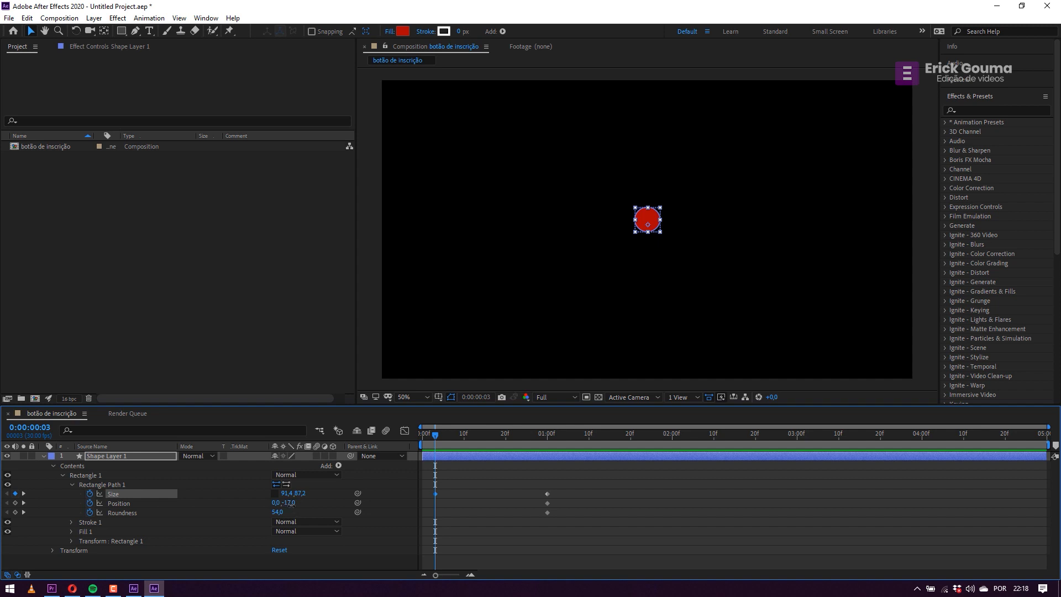
drag(289, 503, 303, 502)
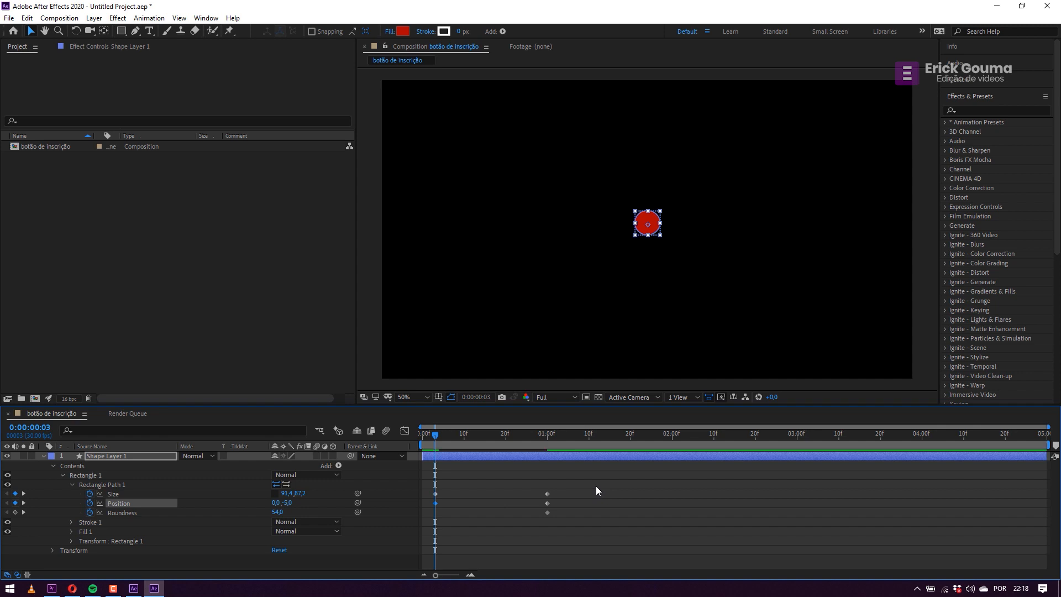
key(ctrl+z)
key(ctrl+z)
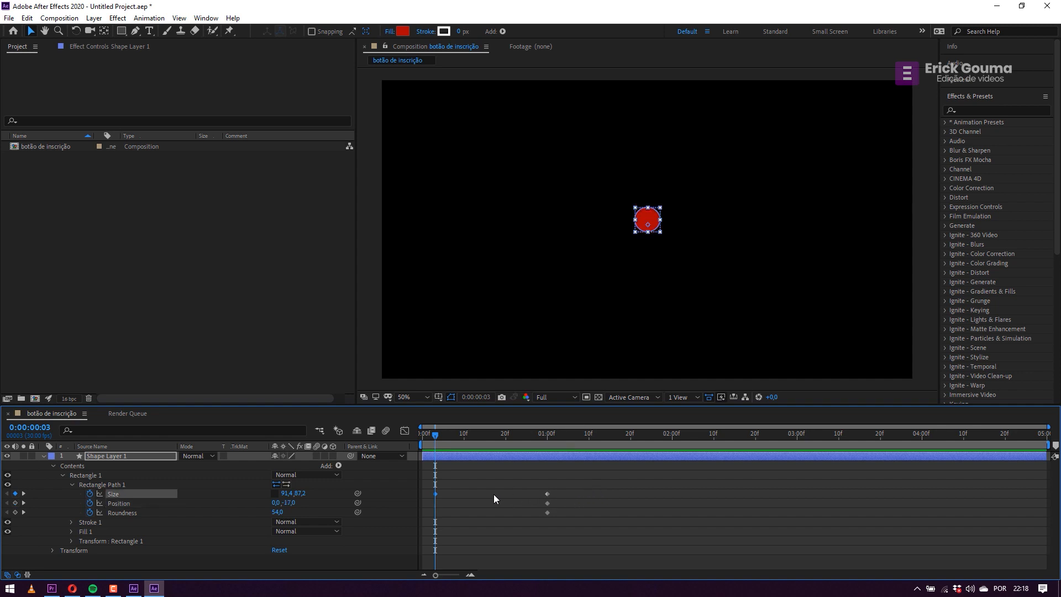
At 0:00:00:03, enlarge the small shape to about 140.4 × 139.2 px and set its Roundness to 110.
mouse_move(301, 500)
mouse_down()
mouse_move(316, 500)
mouse_move(292, 495)
mouse_move(321, 490)
mouse_move(292, 495)
mouse_move(301, 493)
mouse_up()
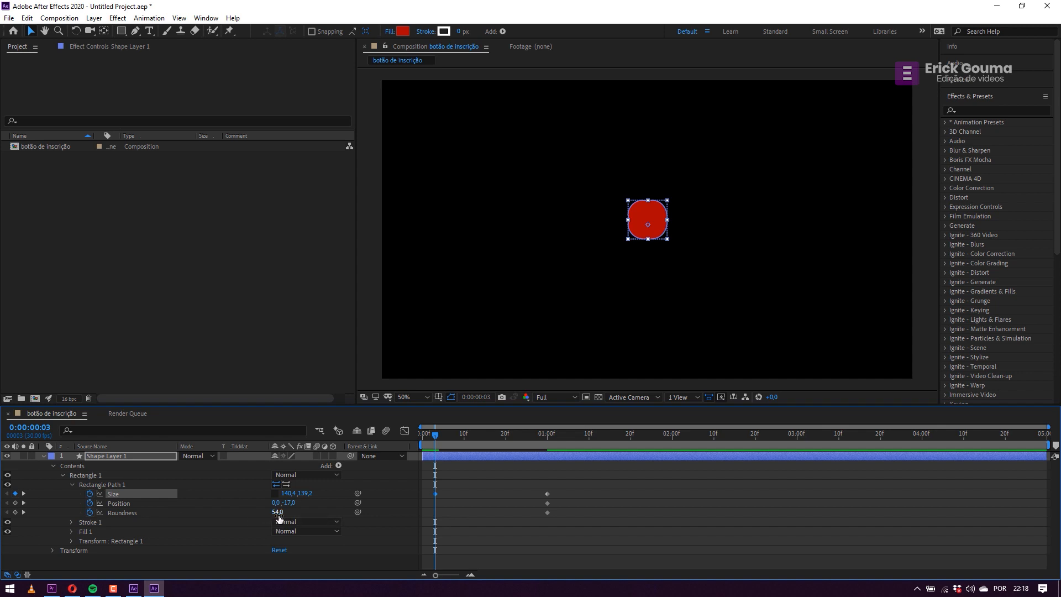
drag(278, 513, 307, 512)
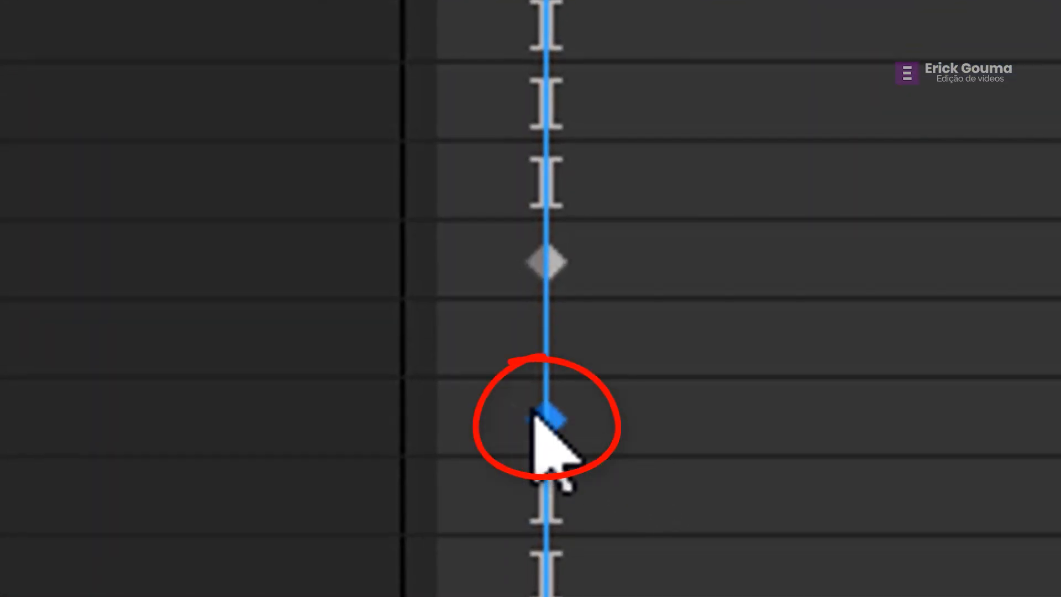
Preview the circle-to-button animation and place the playhead at 0:00:01:00.
mouse_move(533, 437)
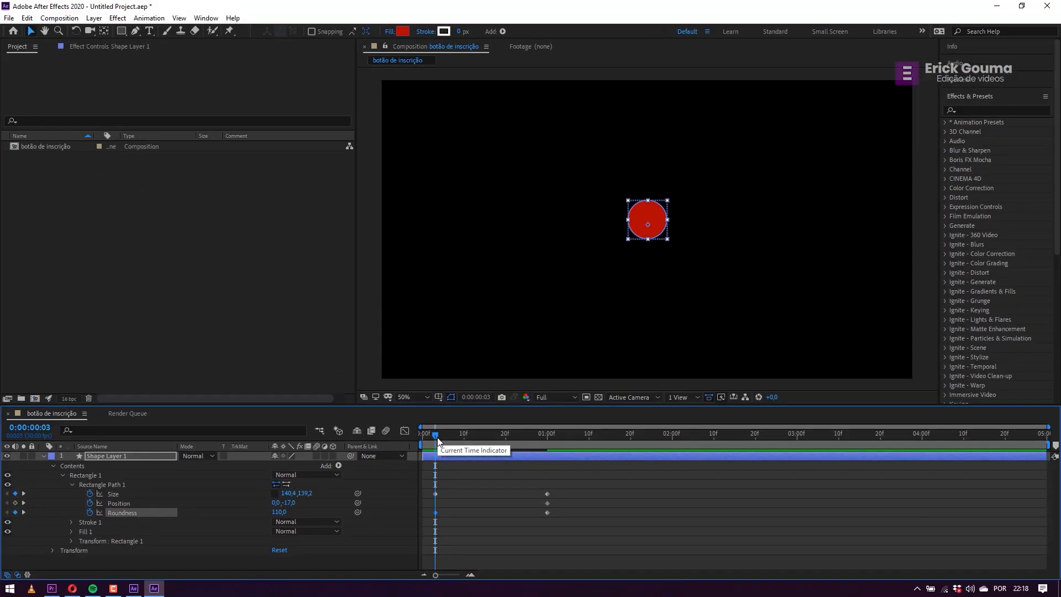
drag(564, 166, 811, 149)
drag(512, 436, 437, 437)
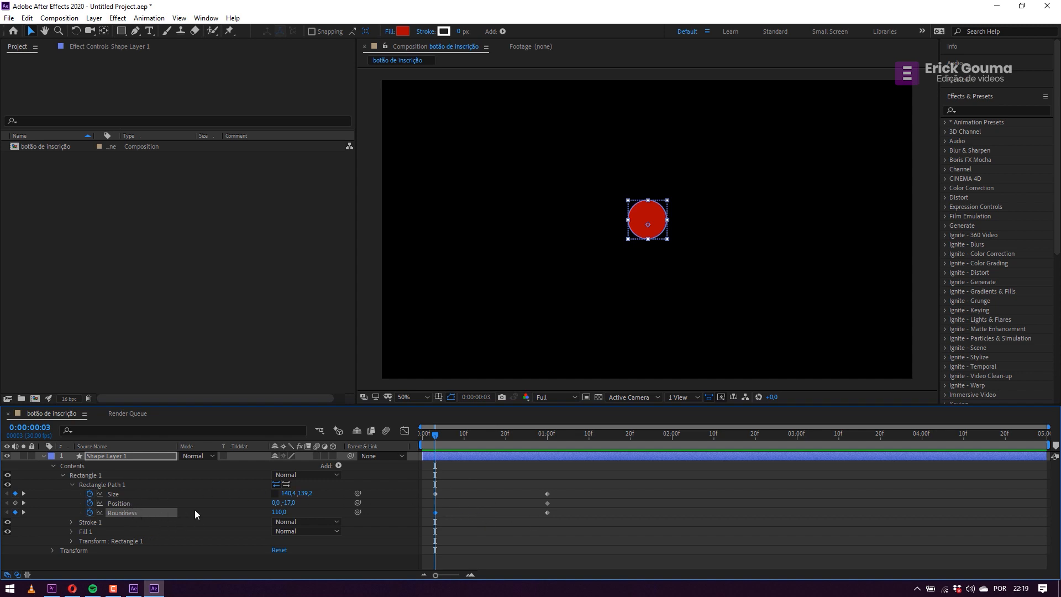
key(space)
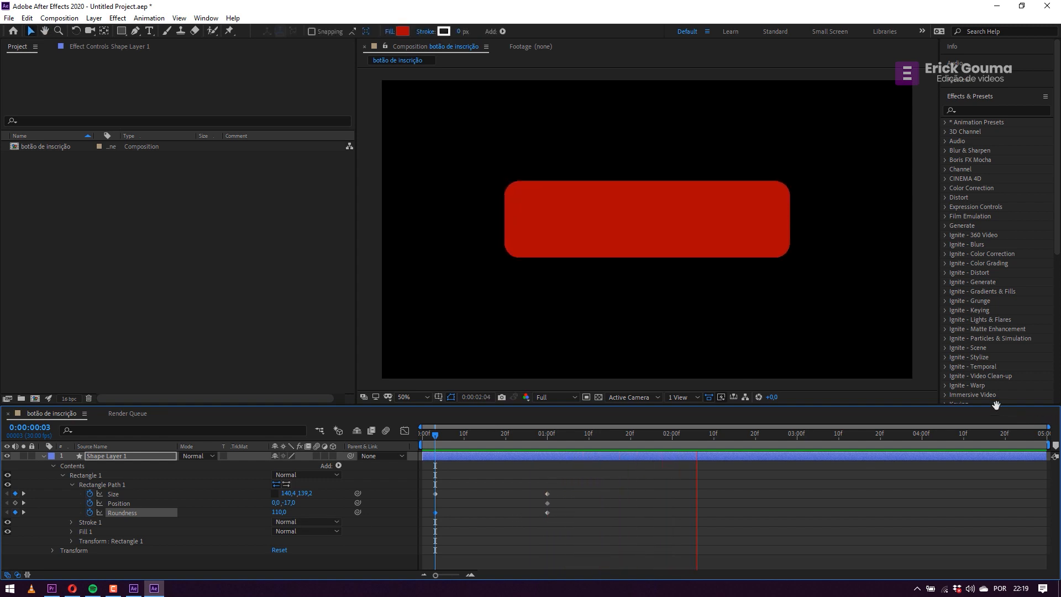
key(space)
click(542, 439)
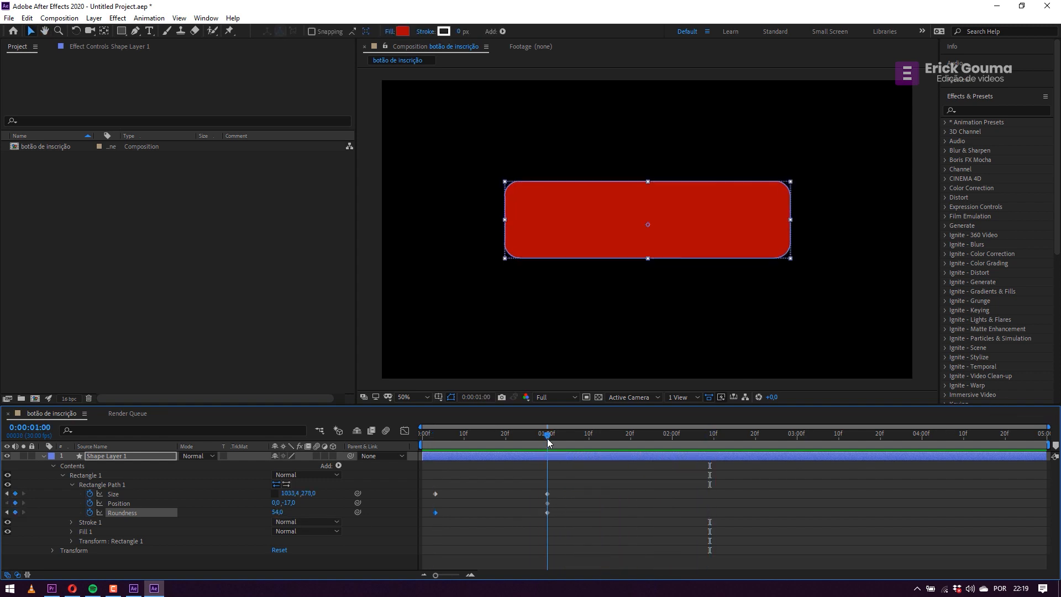
Move the Position keyframe to 0:00:00:19 and shift the Size and Roundness keyframe pairs to start at that same frame.
click(549, 504)
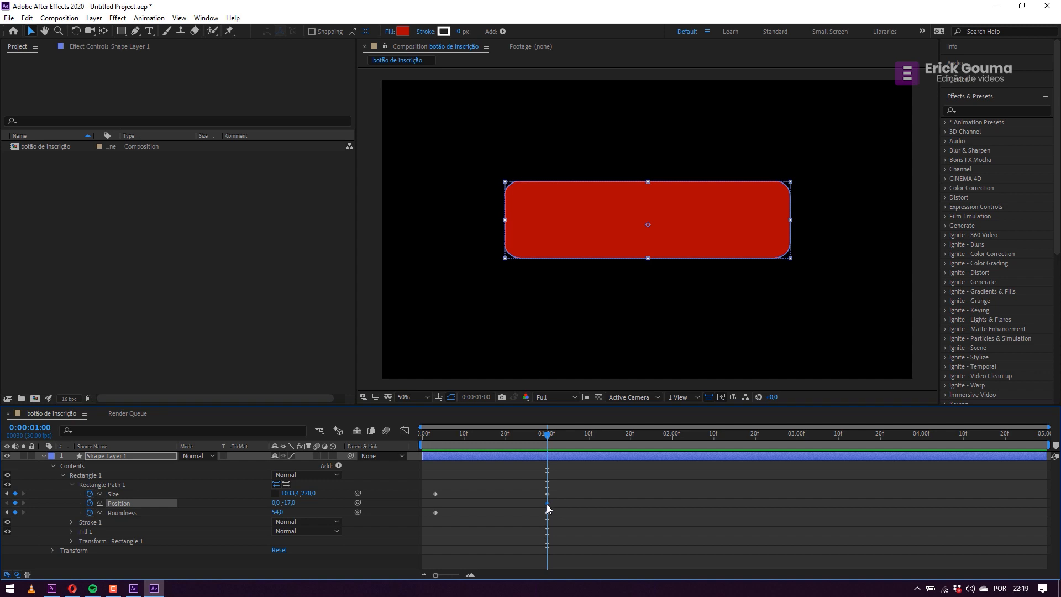
drag(548, 504, 502, 505)
drag(621, 481, 500, 495)
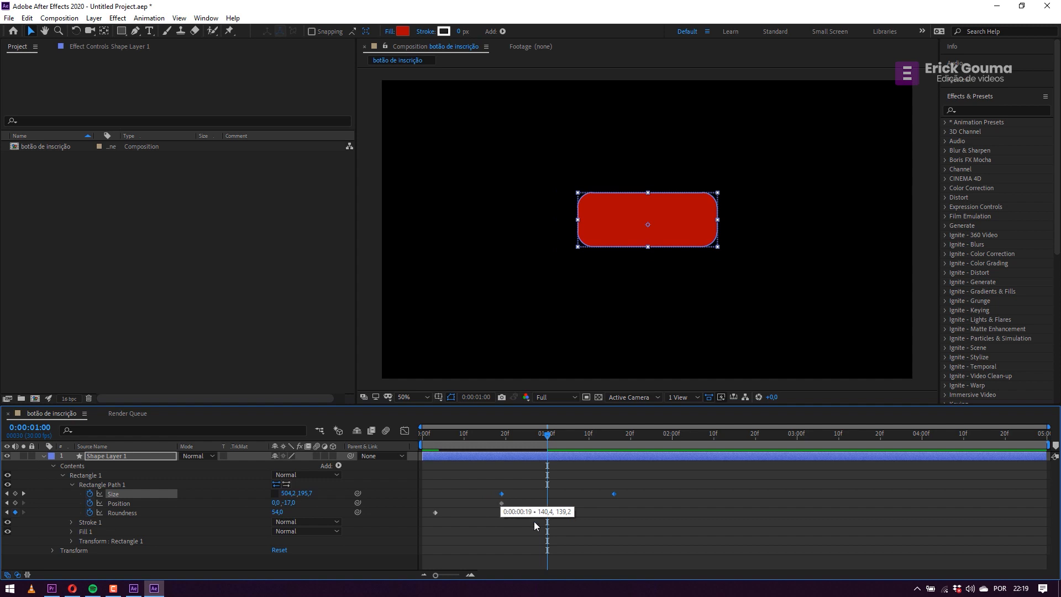
drag(579, 510, 502, 513)
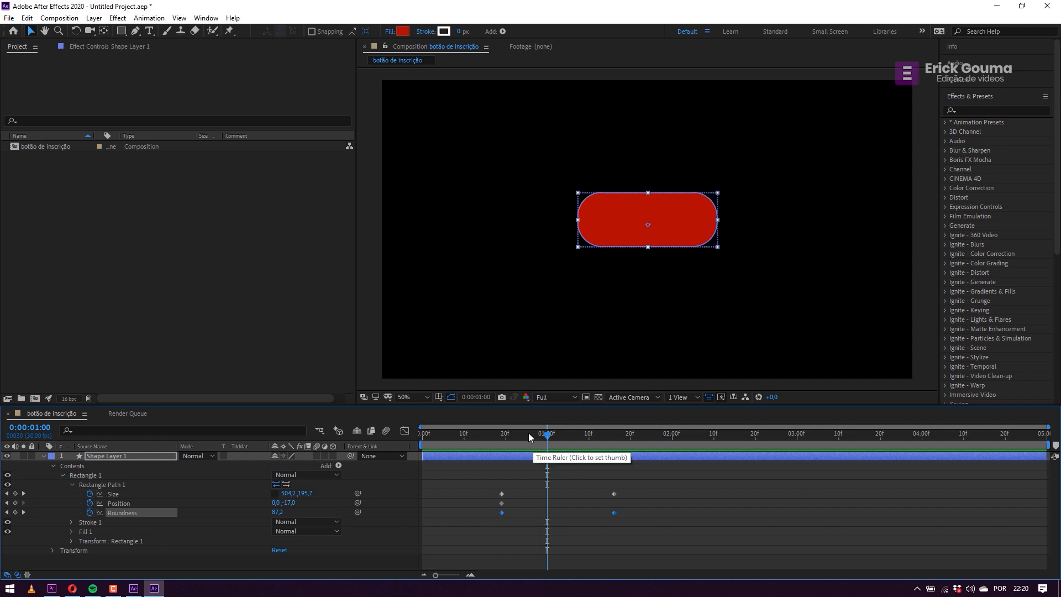
At 0:00:00:02, set the rectangle path's Position to 0, 654 so the circle starts below the frame.
click(505, 433)
drag(495, 434, 431, 435)
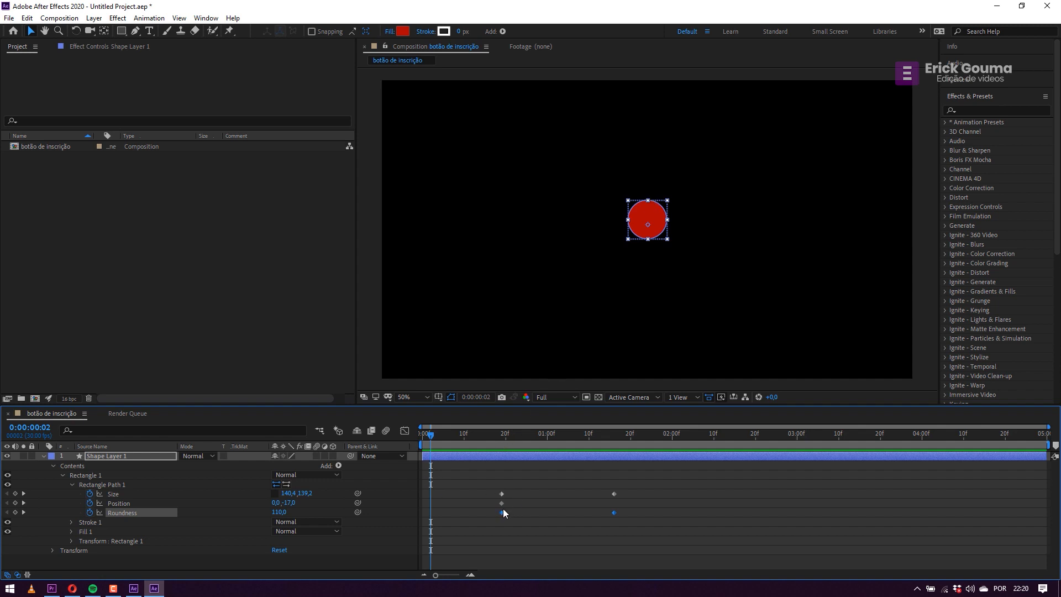
mouse_move(502, 503)
mouse_down()
mouse_move(431, 505)
mouse_move(504, 505)
mouse_up()
drag(290, 503, 665, 501)
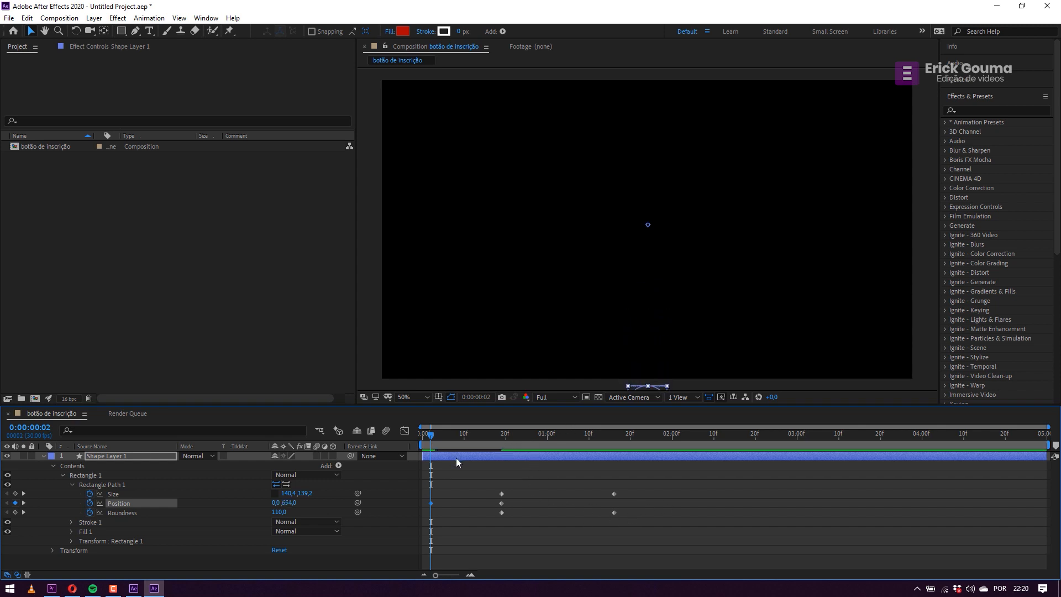
Play the animation to preview the circle rising into the frame and widening into the button.
key(h)
key(space)
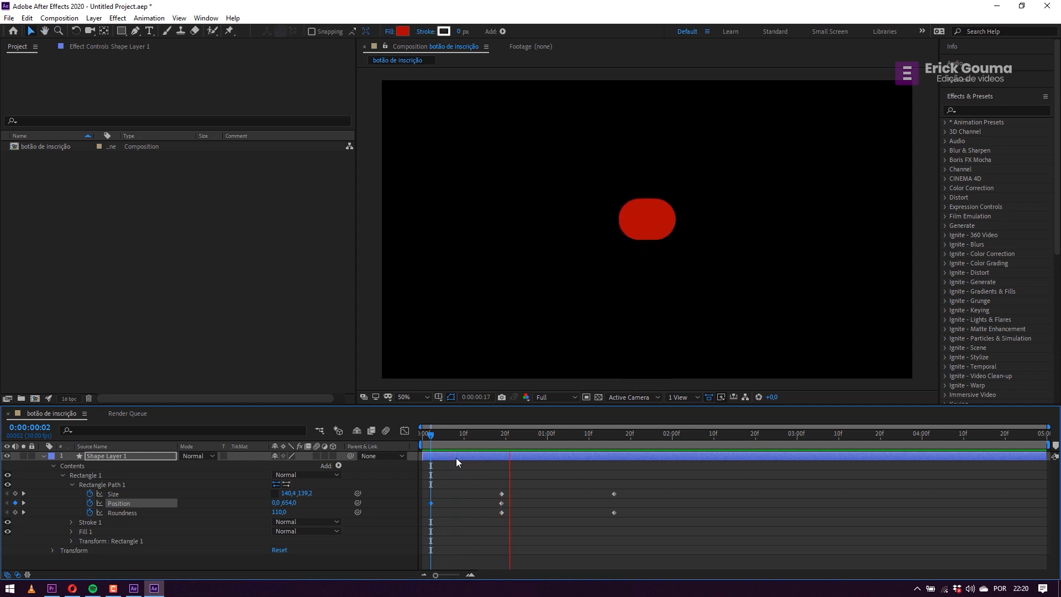
key(space)
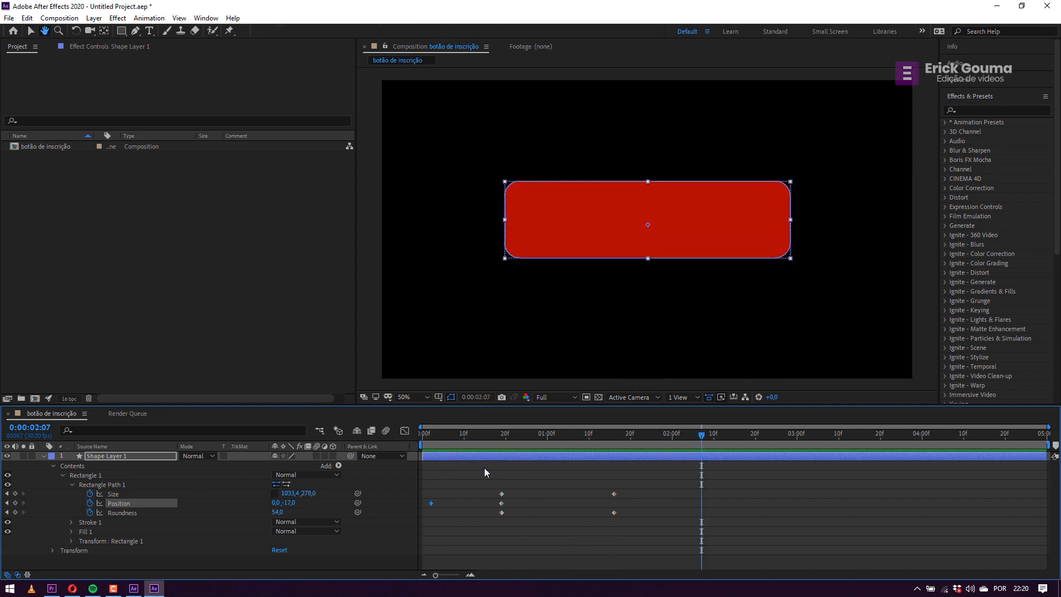
Shift the Size and Roundness keyframe pairs one frame later to start at 0:00:00:20, and play the animation from the beginning.
mouse_move(636, 482)
mouse_down()
mouse_move(493, 494)
mouse_move(507, 492)
mouse_up()
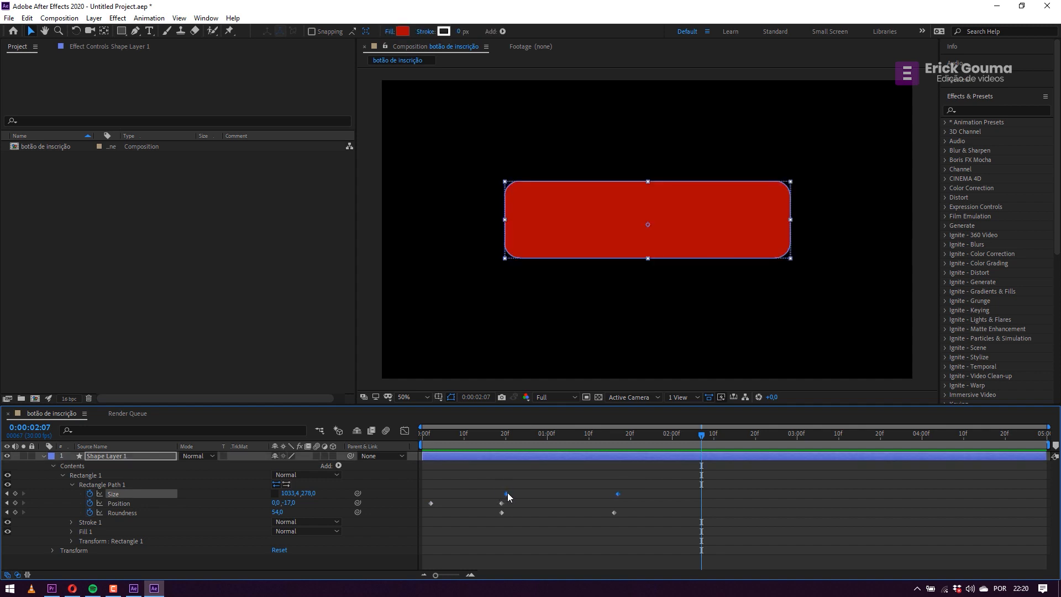
drag(639, 514, 506, 513)
click(424, 435)
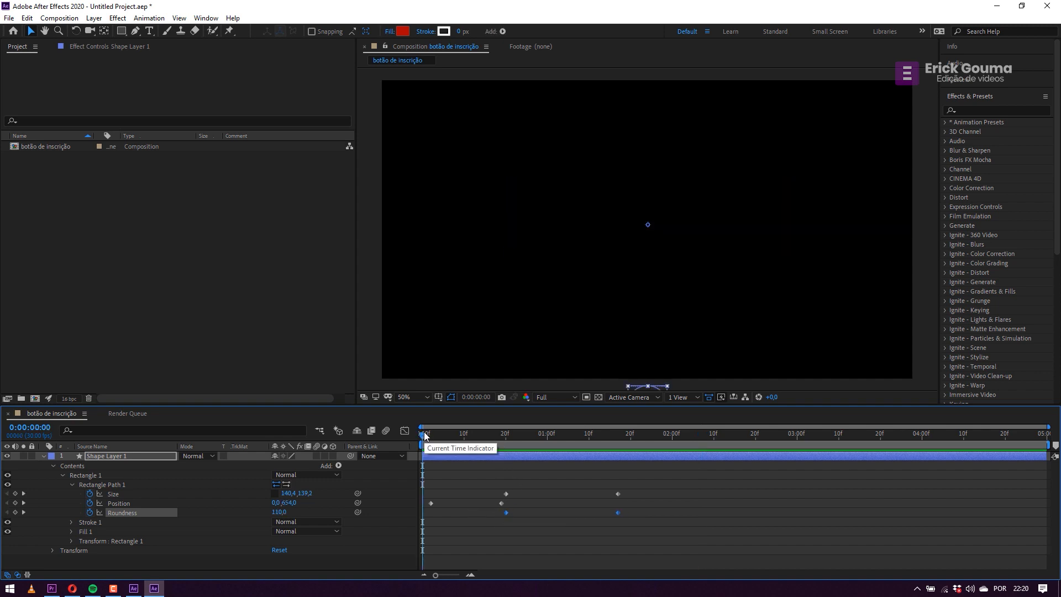
key(space)
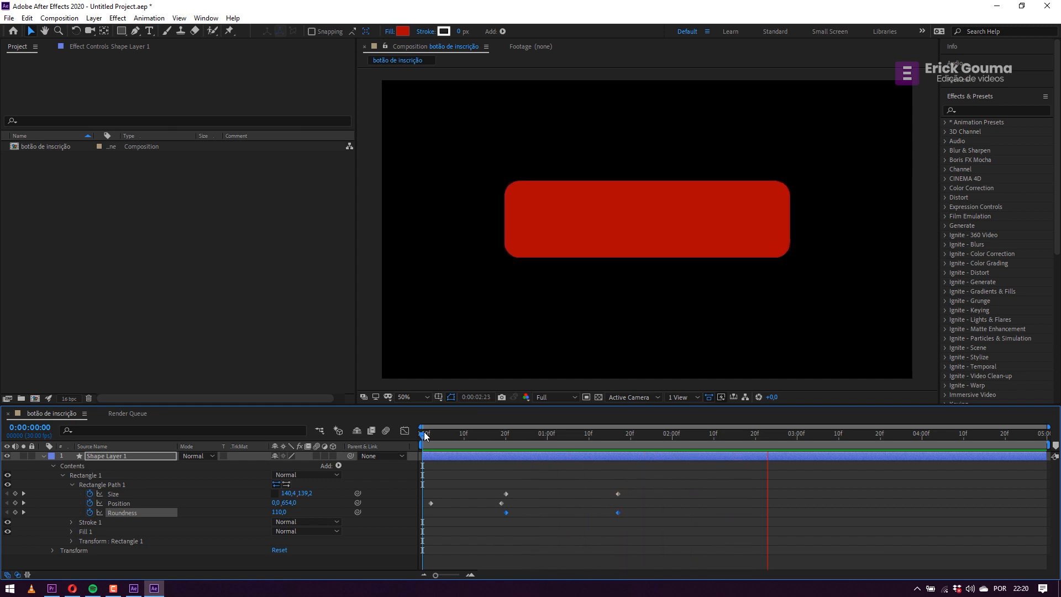
key(space)
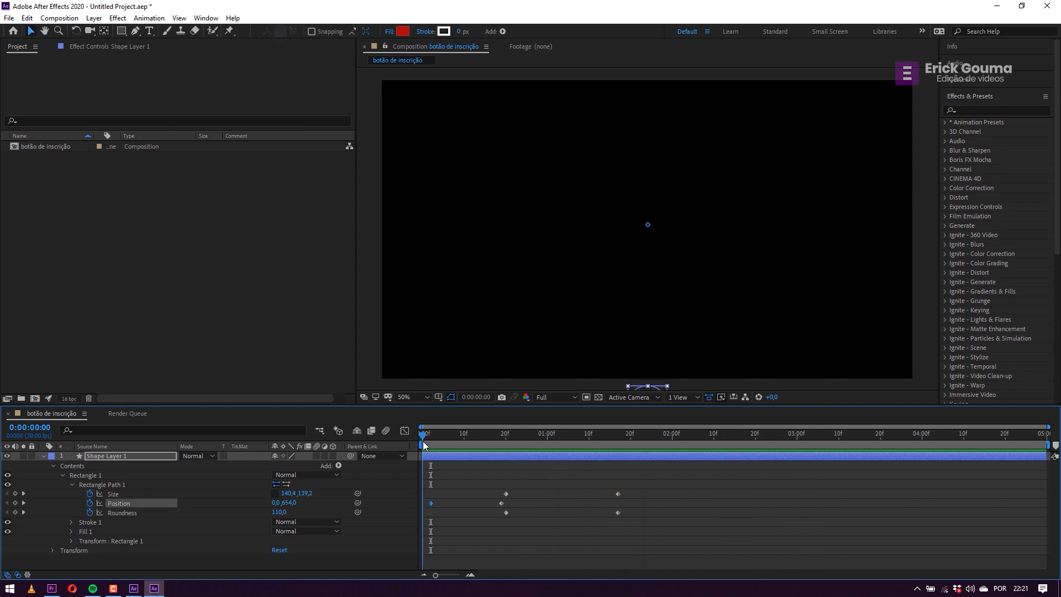
Move the first Position keyframe to 0:00:00:00 and return the playhead to the start.
drag(422, 442, 430, 443)
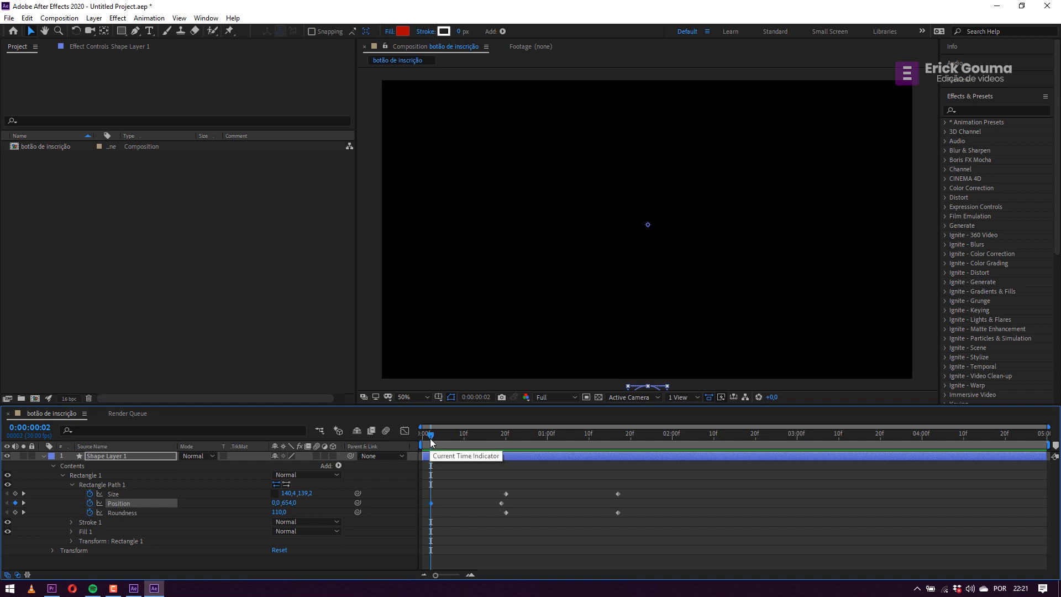
drag(432, 502, 423, 502)
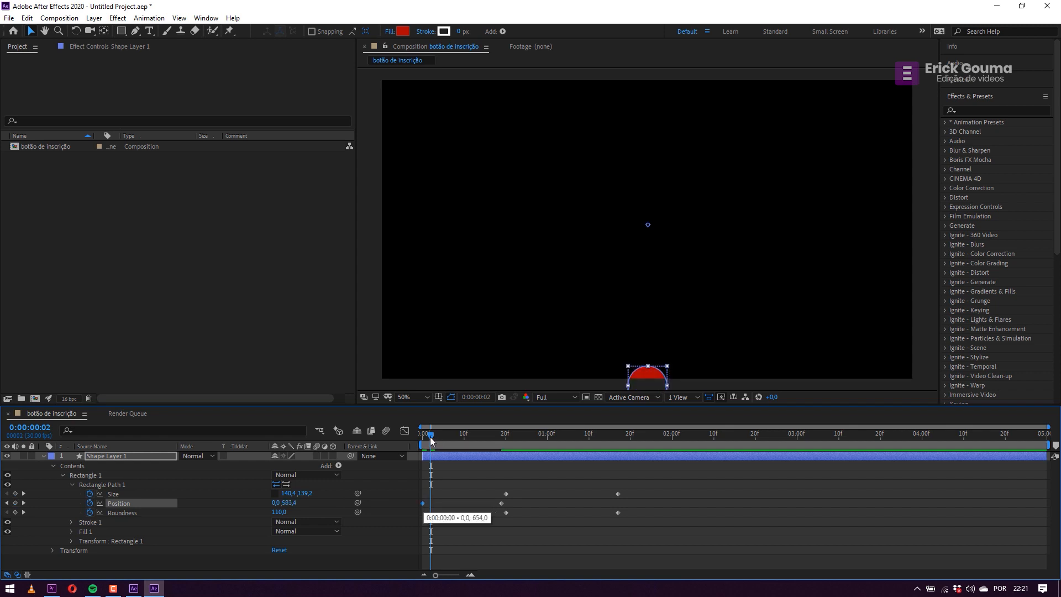
drag(430, 436, 423, 438)
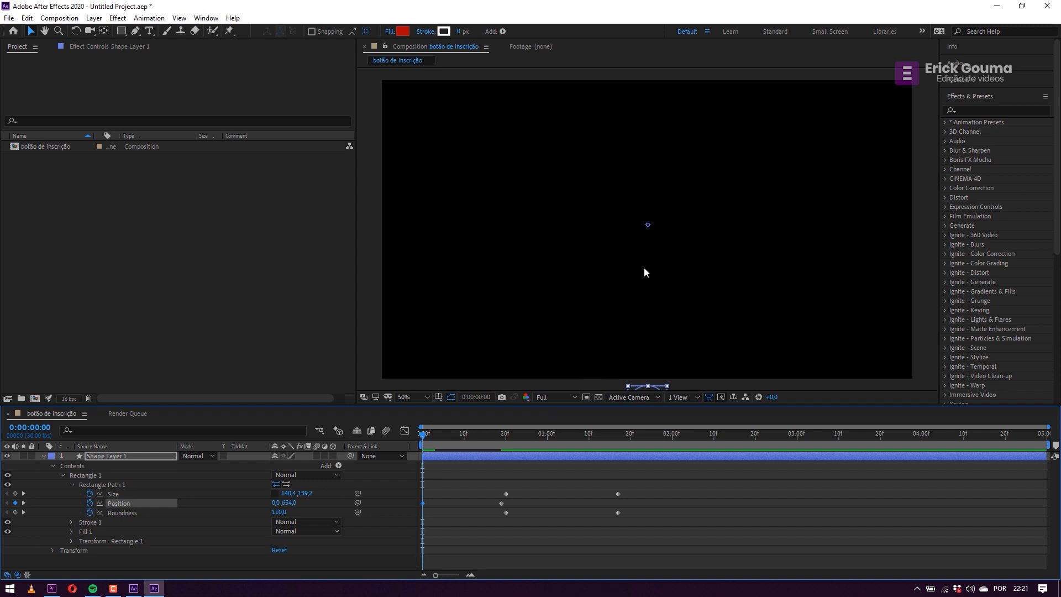
Scrub from the first frame to 0:00:00:16 to preview the circle's upward movement, including the area outside the frame.
key(comma)
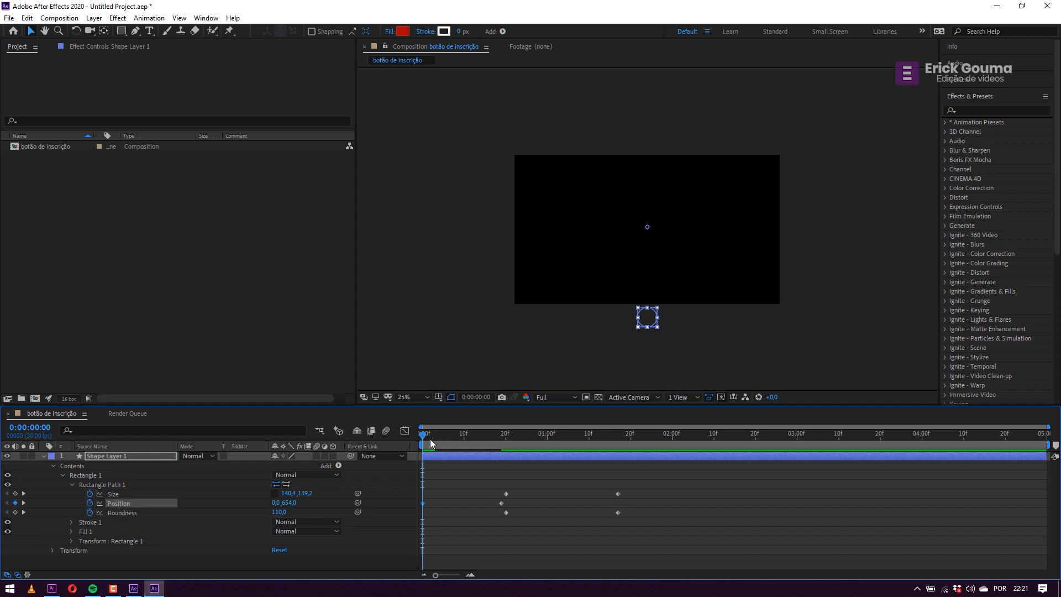
mouse_move(423, 439)
mouse_down()
mouse_move(500, 443)
mouse_move(420, 444)
mouse_up()
drag(429, 434, 490, 446)
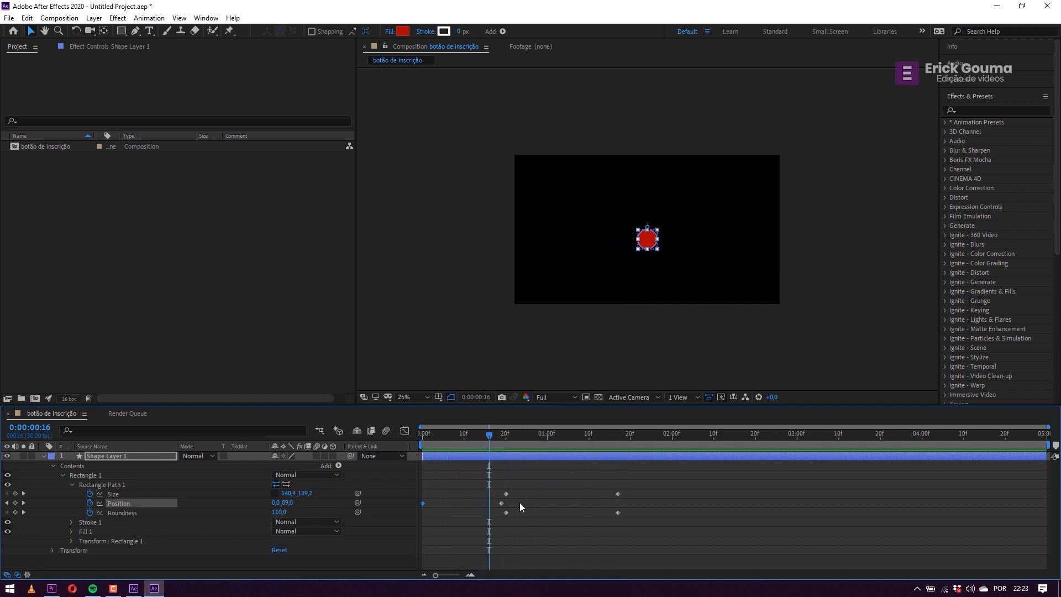
Set the temporal interpolation of both Position keyframes to Bezier, keeping Auto Bezier as the spatial interpolation.
drag(520, 503, 416, 507)
mouse_move(484, 438)
mouse_down()
mouse_move(409, 437)
mouse_move(501, 439)
mouse_up()
key(F9)
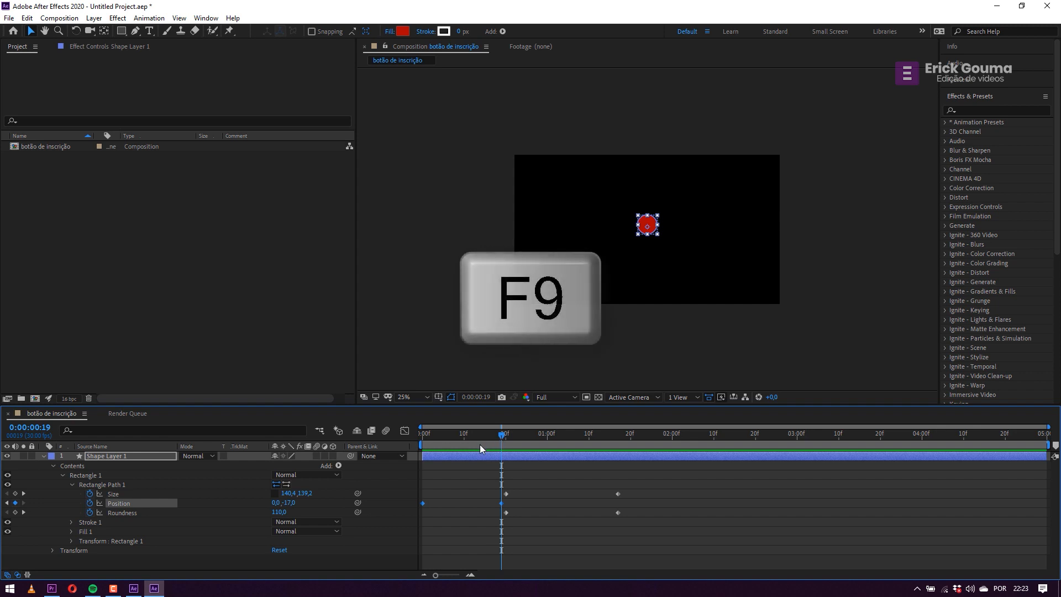
right_click(503, 505)
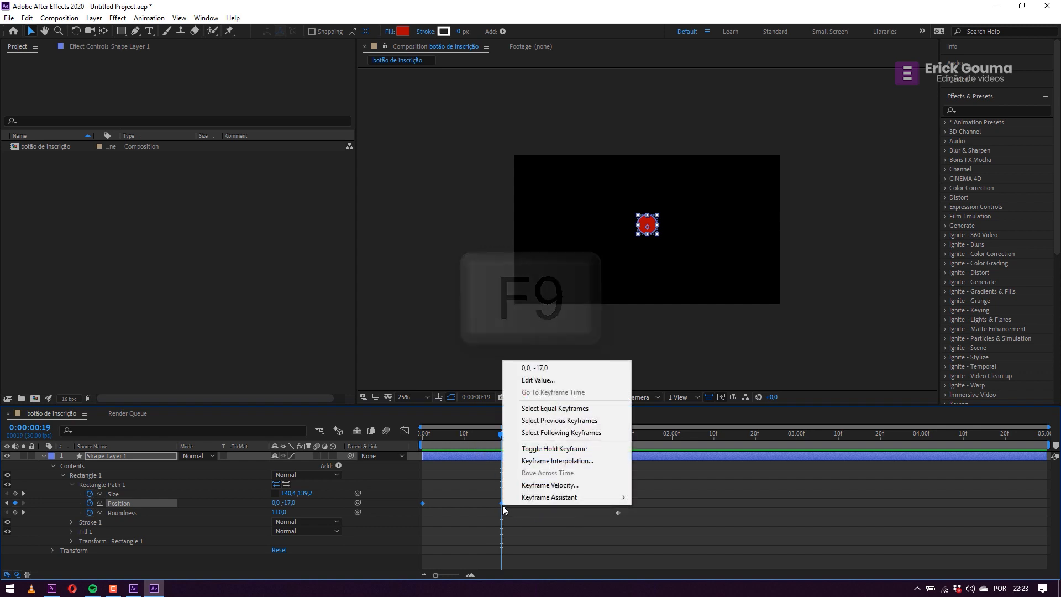
right_click(502, 503)
right_click(502, 503)
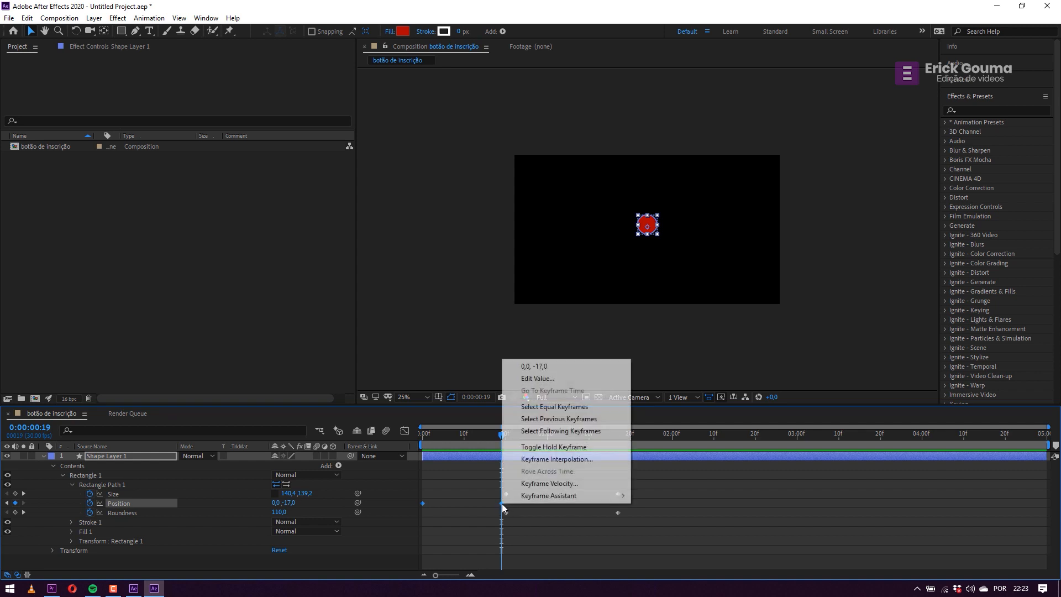
click(565, 459)
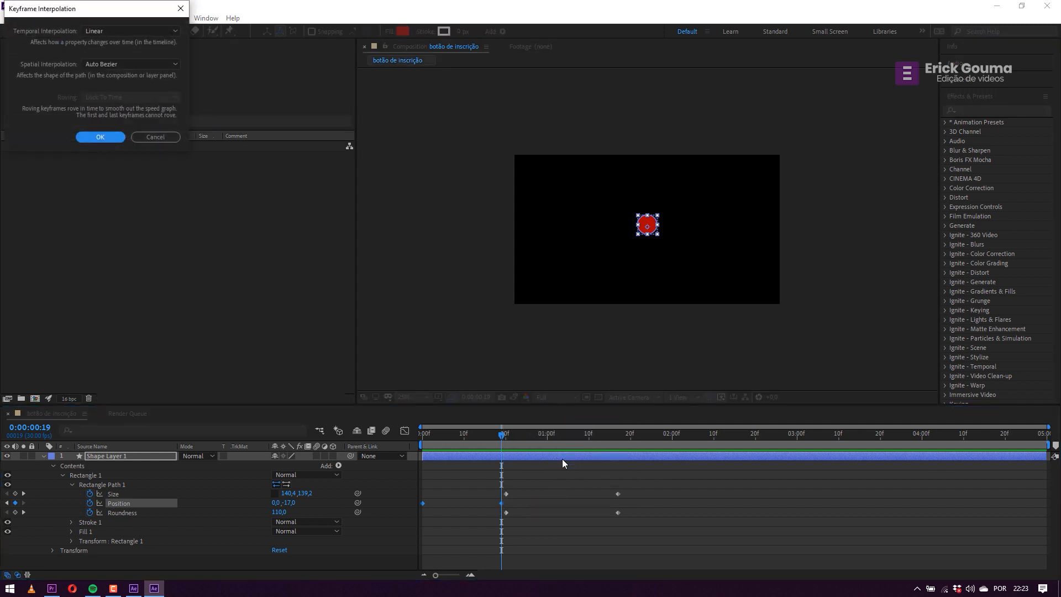
drag(129, 14, 483, 229)
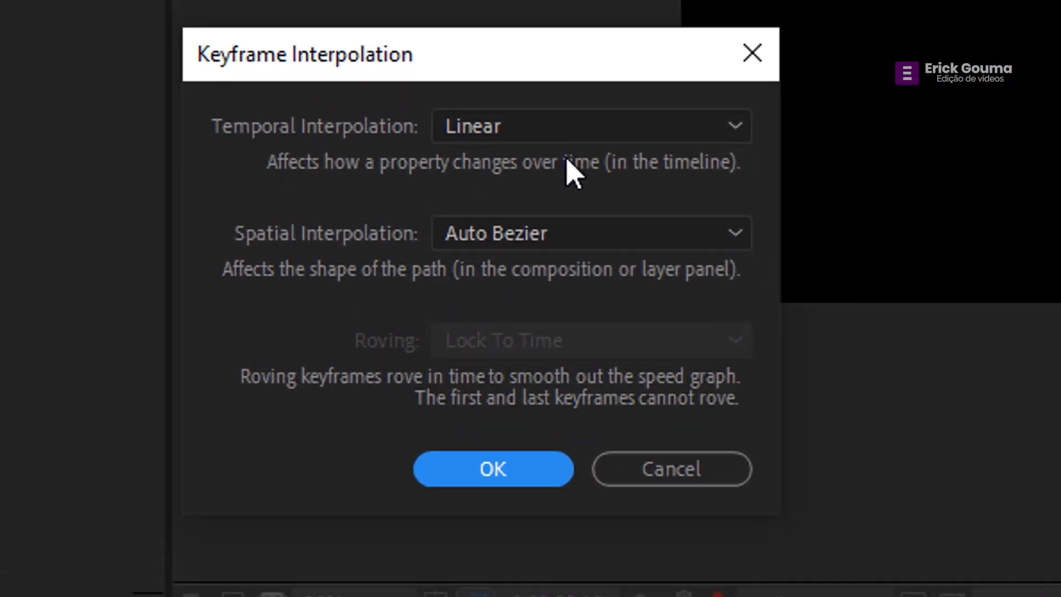
click(735, 134)
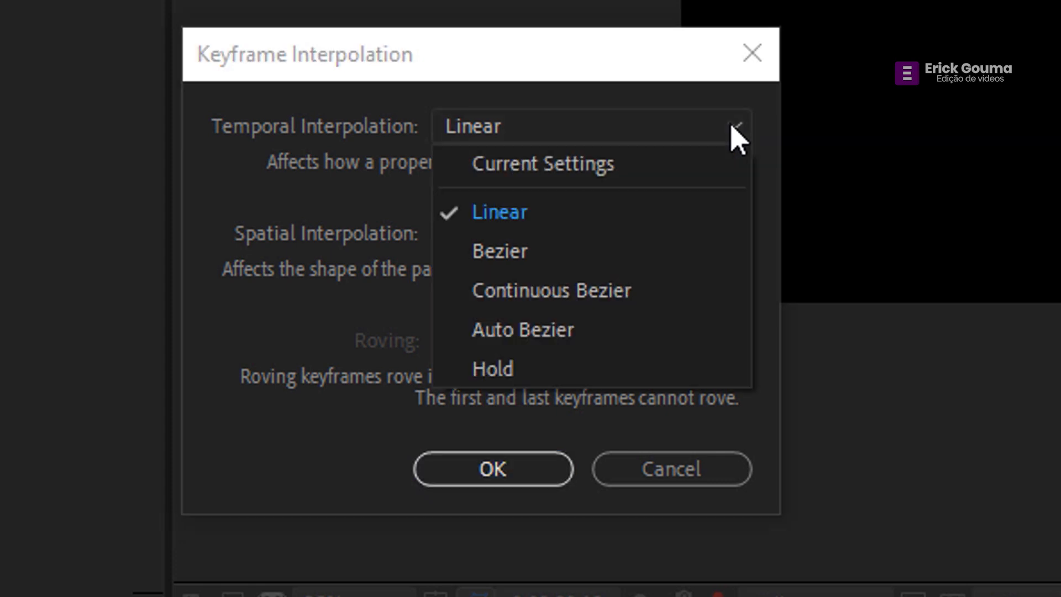
click(543, 253)
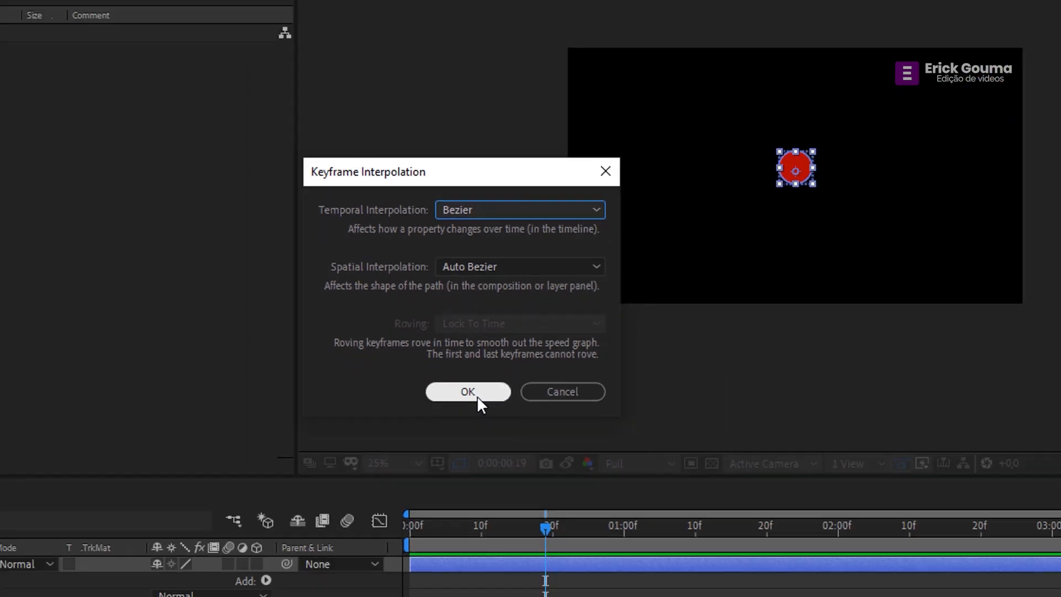
click(497, 473)
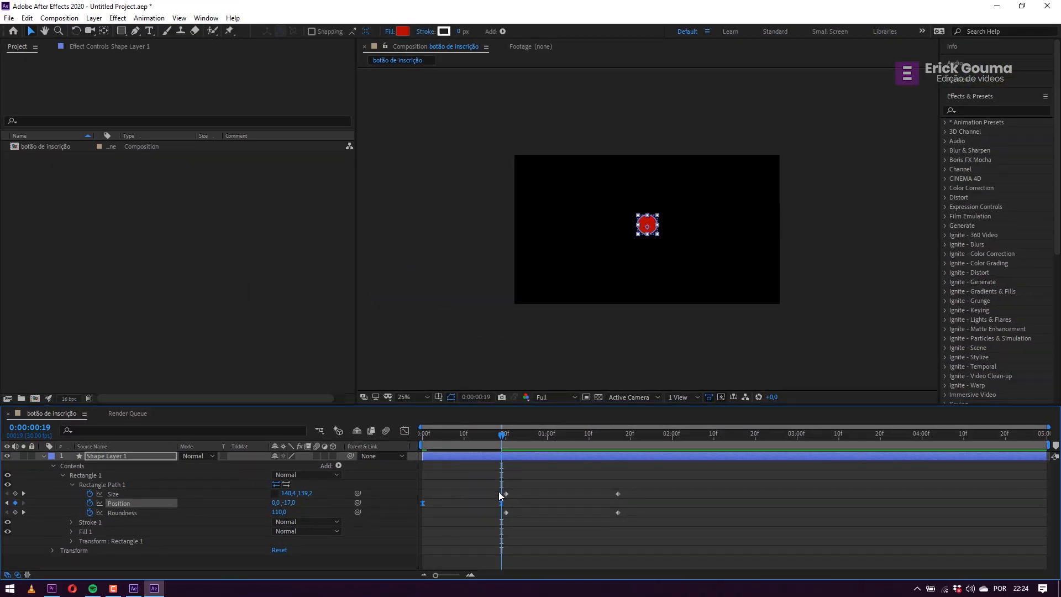
click(513, 508)
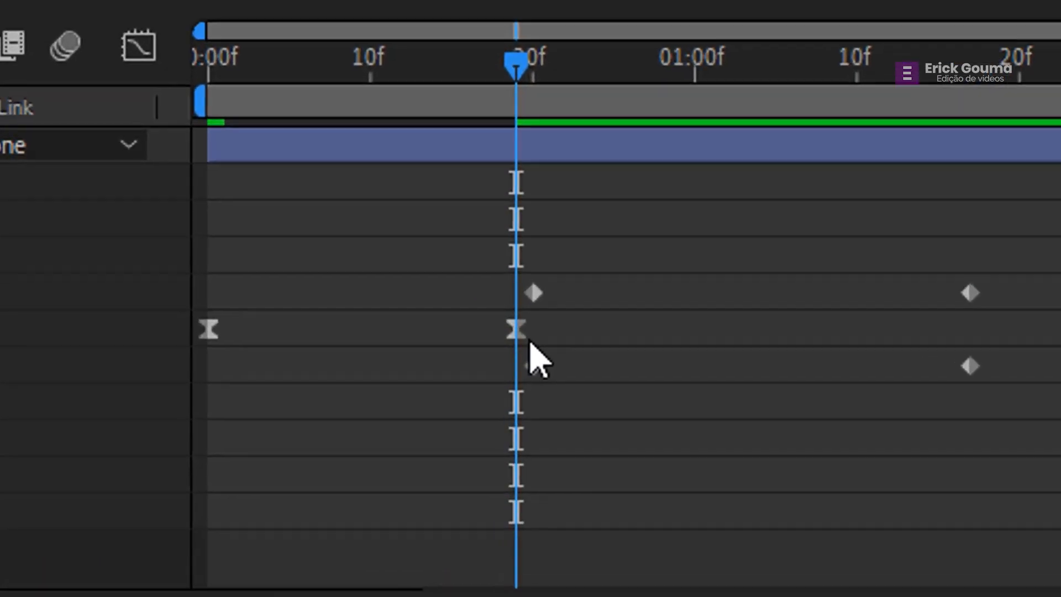
click(523, 326)
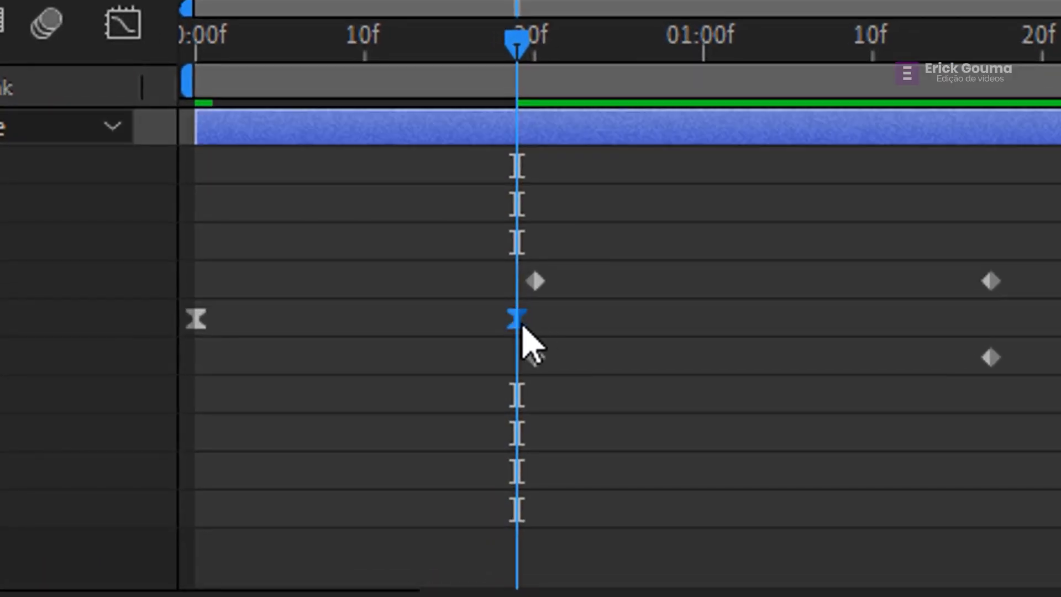
mouse_move(524, 332)
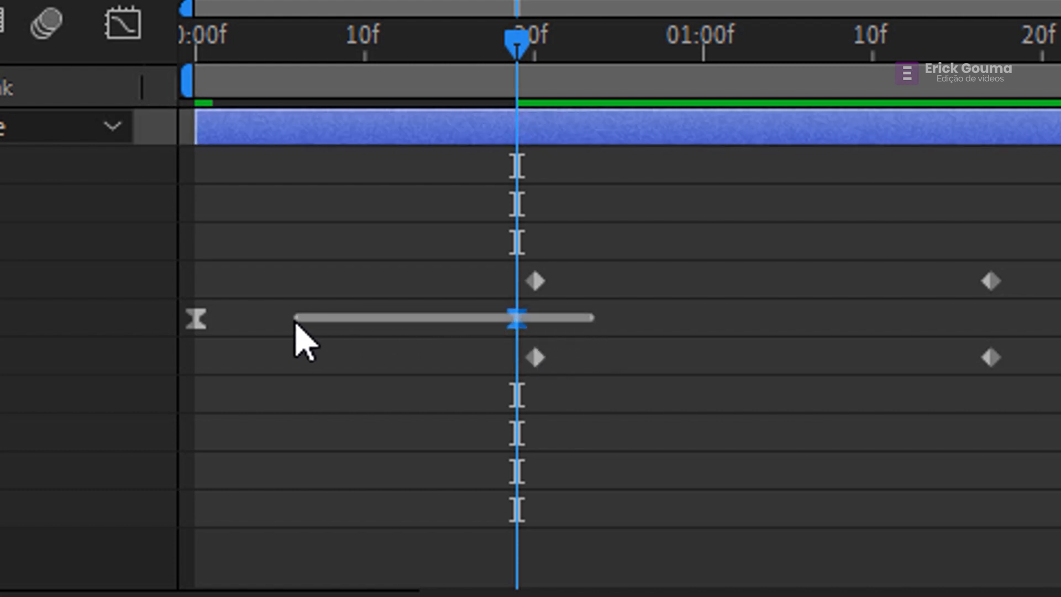
shift+click(191, 319)
click(695, 298)
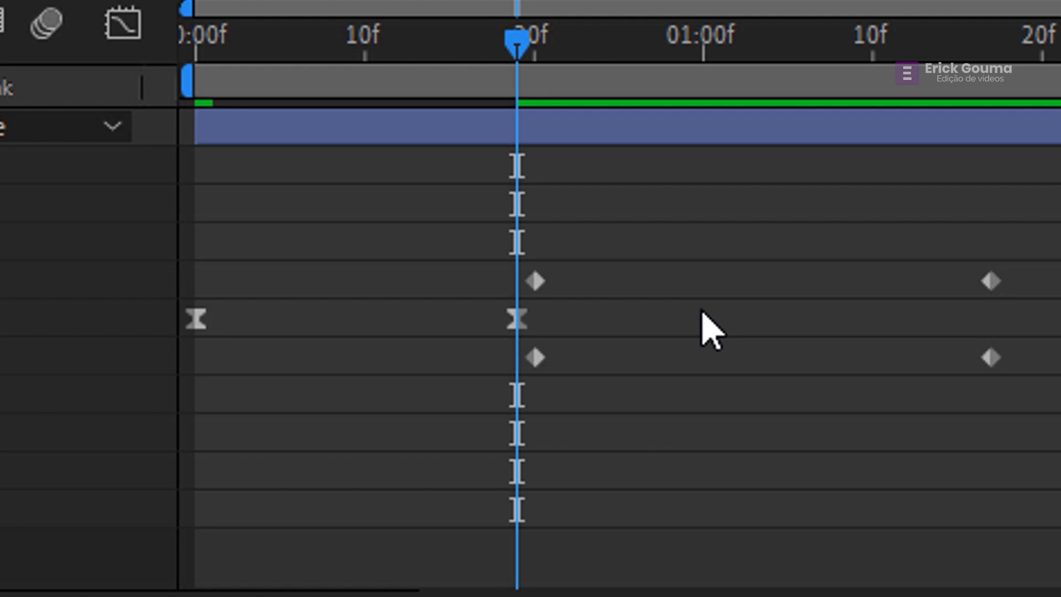
Preview the eased circle movement by scrubbing between 0:00:00:00 and 0:00:00:19, and play the whole animation from the start.
drag(516, 57, 88, 48)
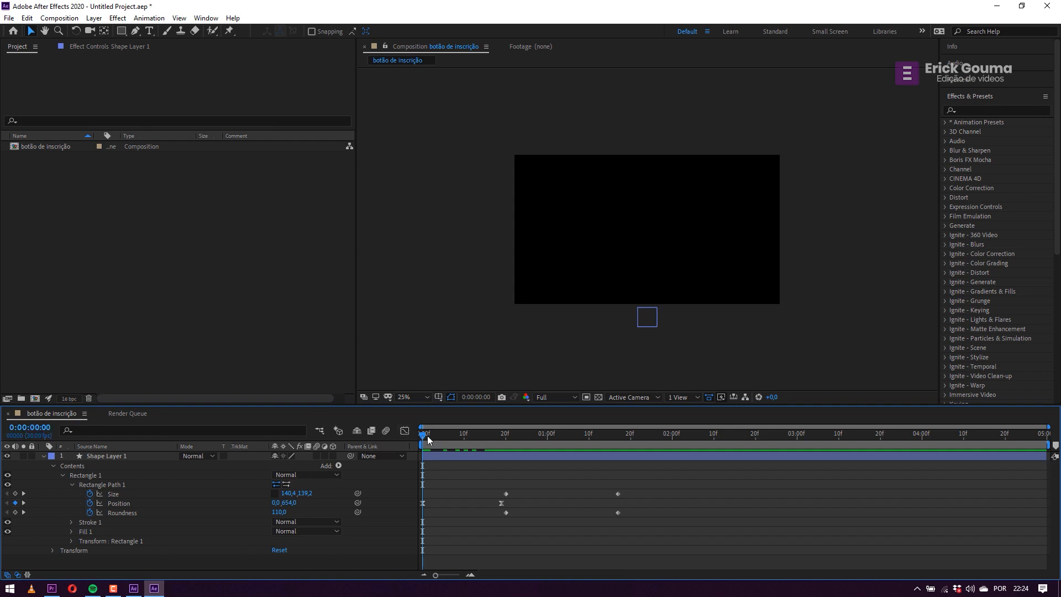
drag(423, 435, 503, 437)
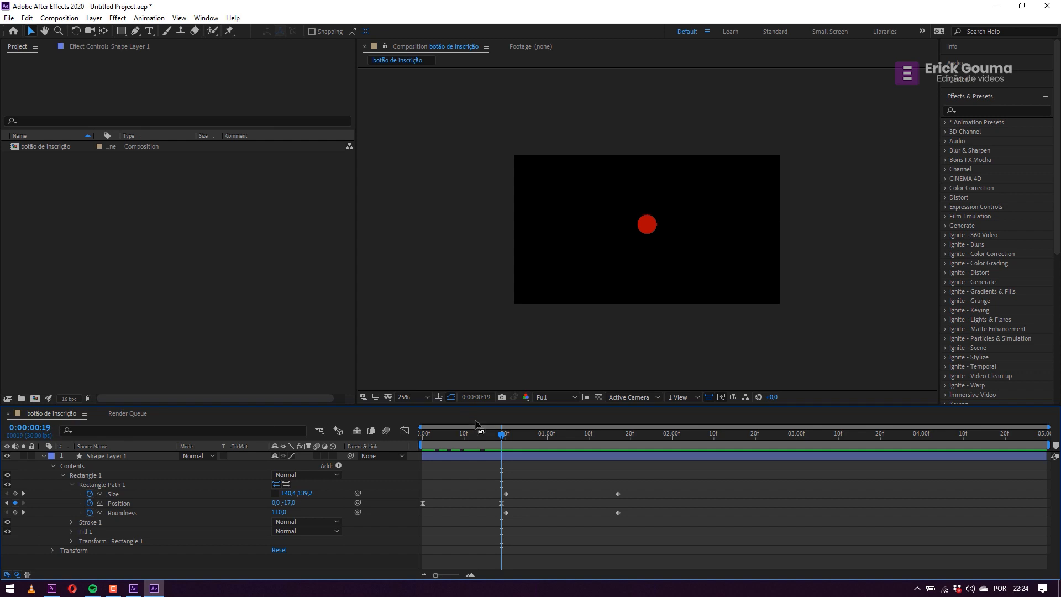
click(488, 437)
drag(489, 436, 331, 439)
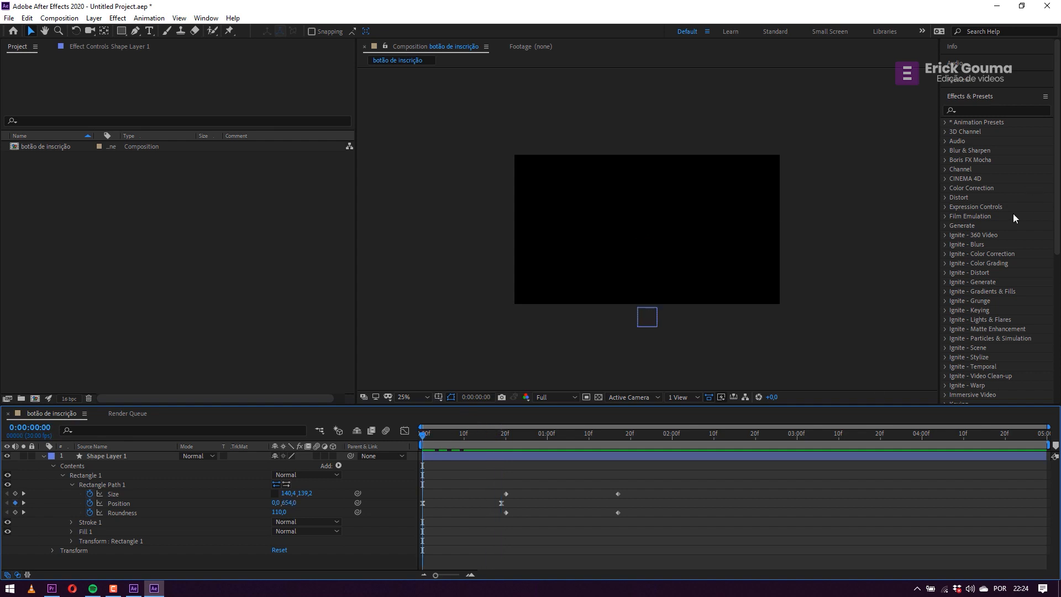
key(period)
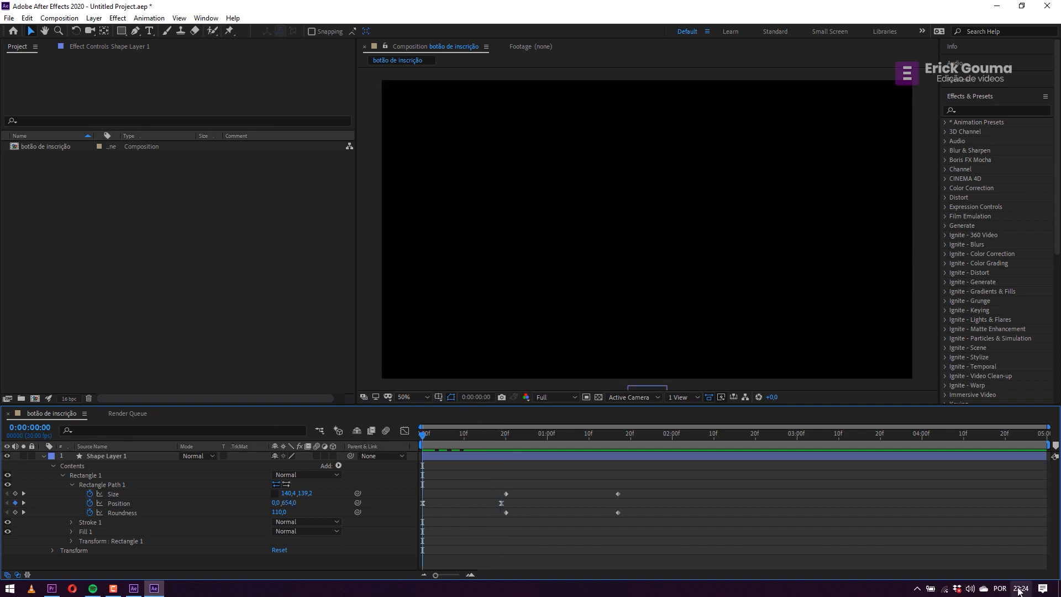
key(h)
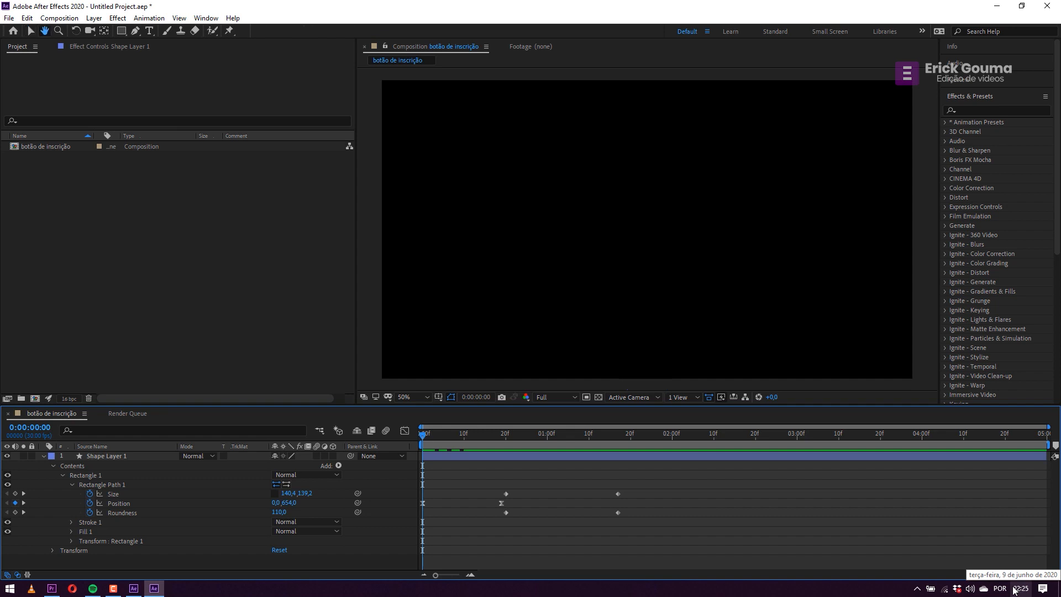
key(space)
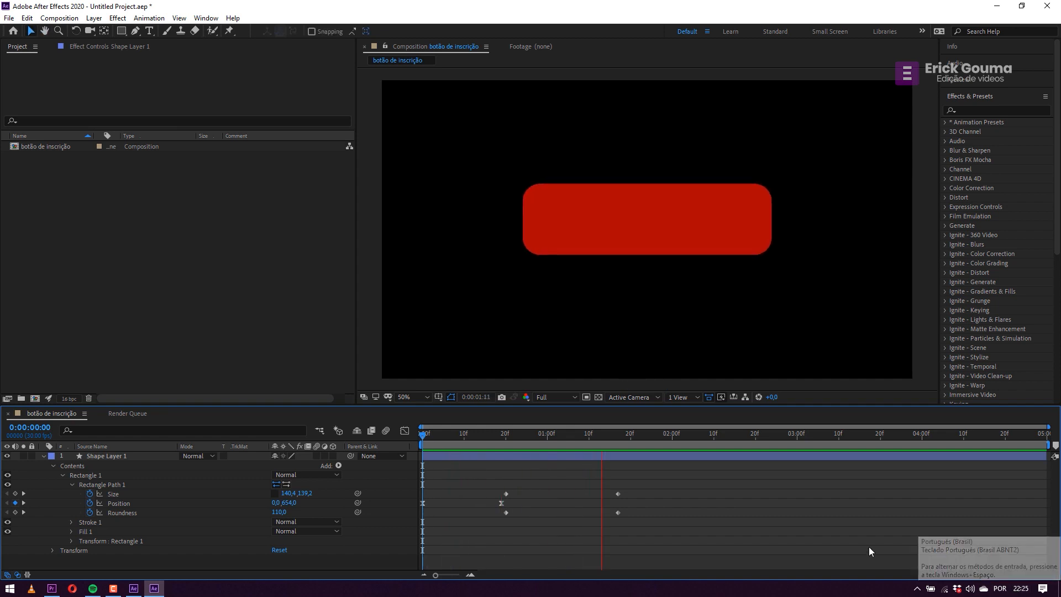
key(space)
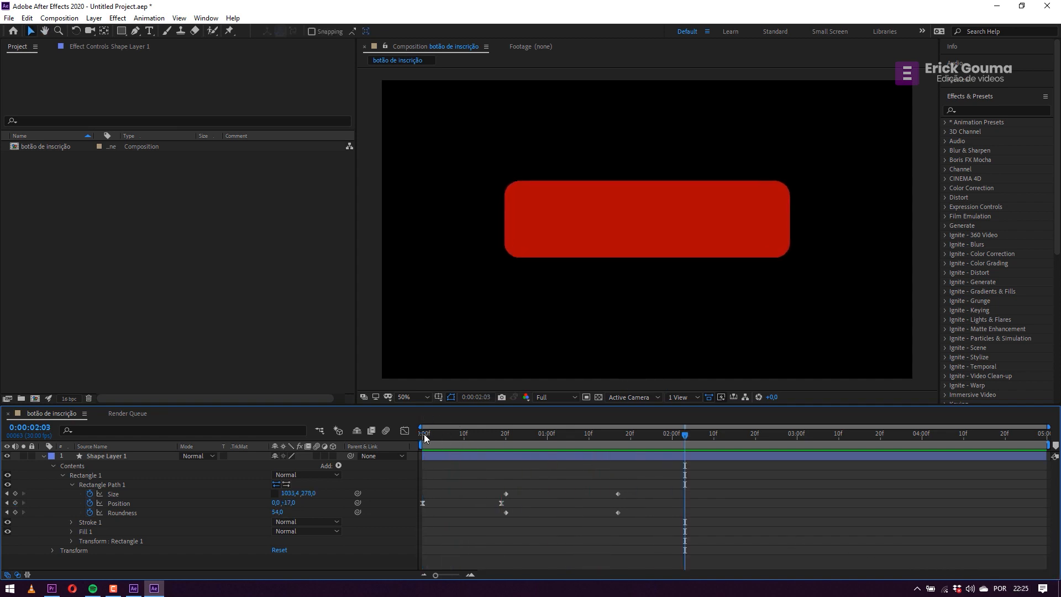
Play the animation from the first frame to check the circle's rise and growth, and return the playhead to the start.
click(424, 434)
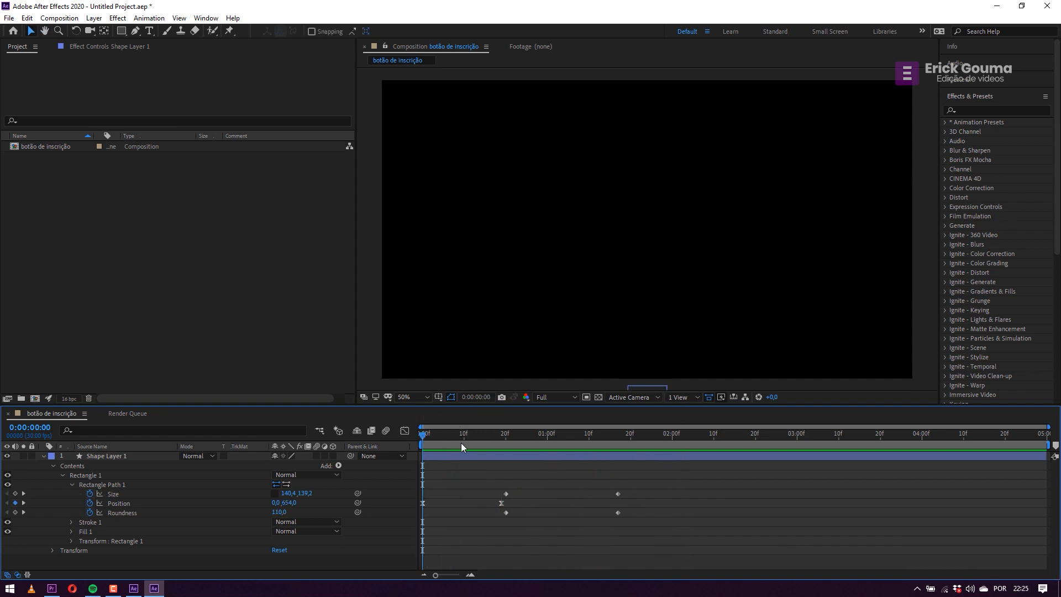
key(space)
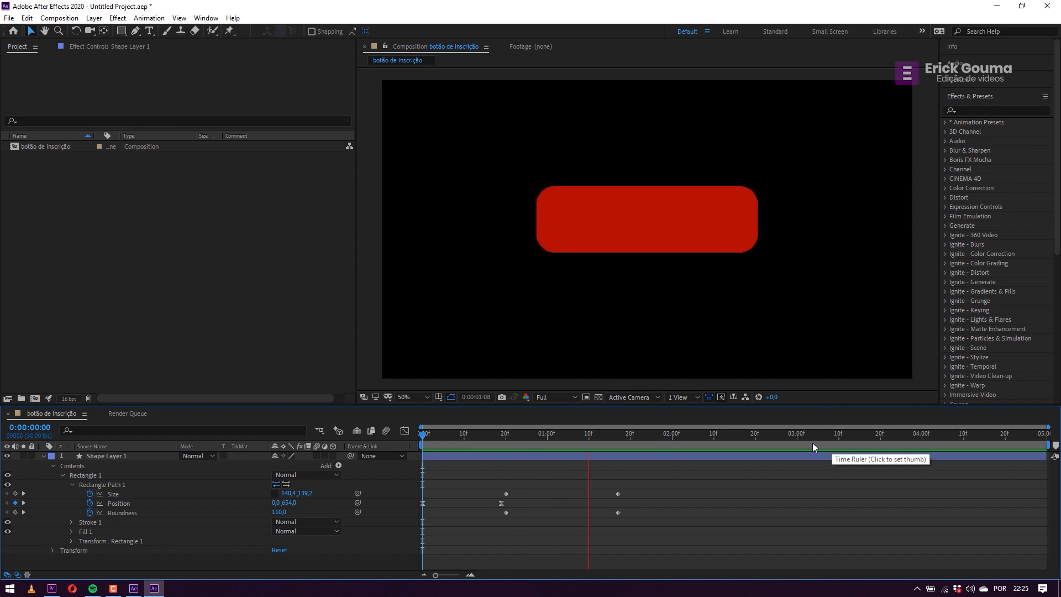
key(space)
drag(480, 437, 393, 446)
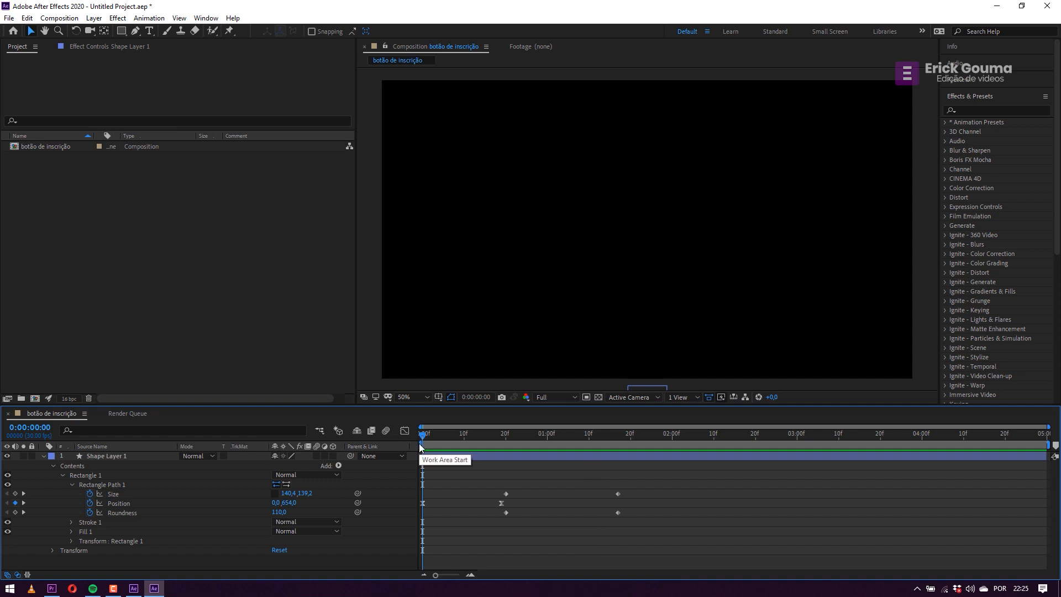
drag(422, 438, 389, 443)
In the Position speed graph, lower the first keyframe's speed to just above 1000 px/sec, lengthen its outgoing handle, and play the result.
drag(513, 501, 412, 503)
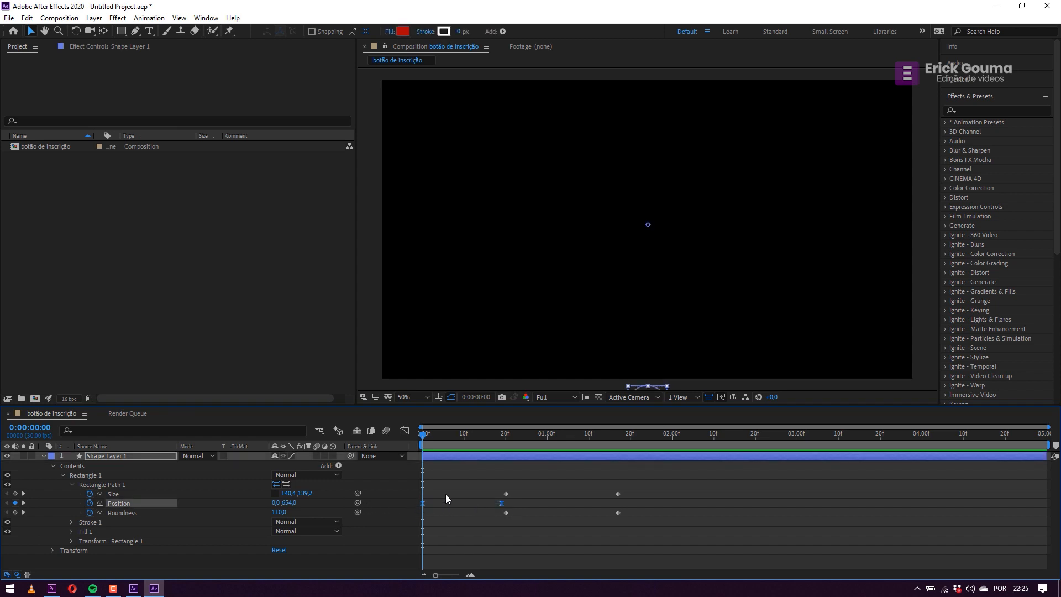
click(405, 432)
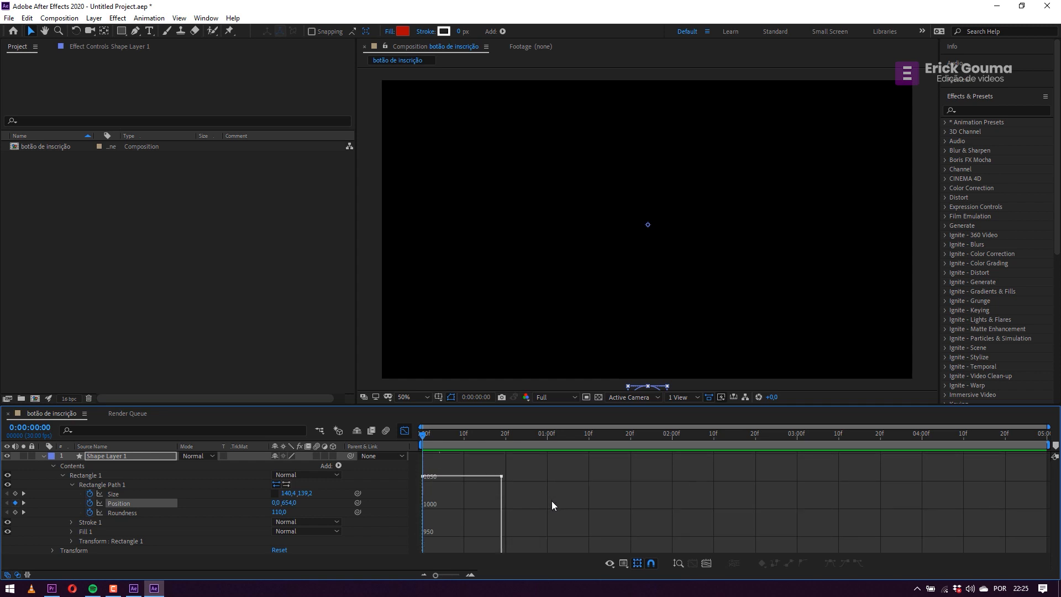
scroll(553, 500, down, 2)
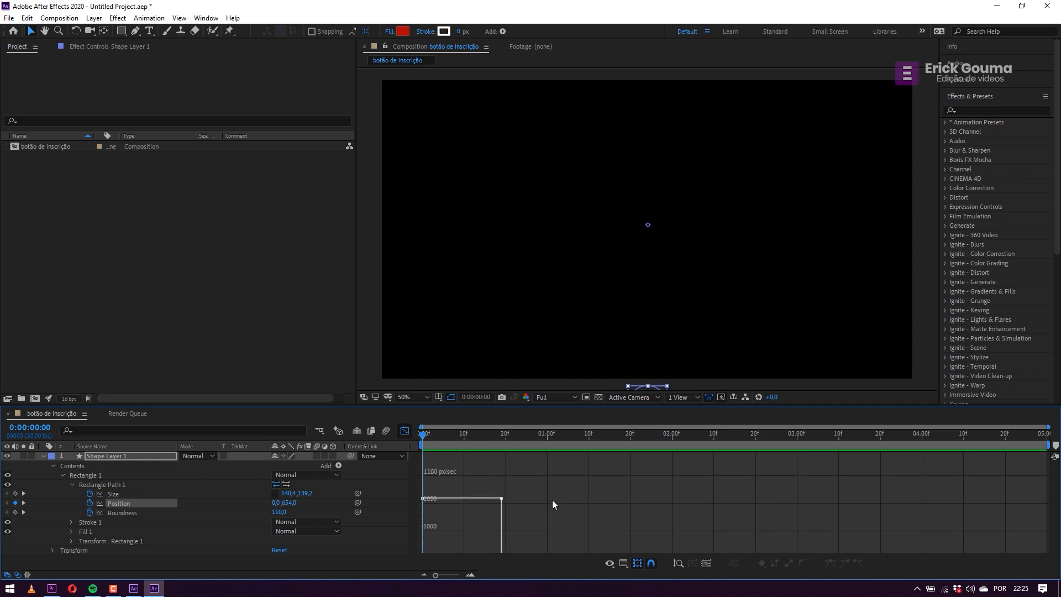
click(502, 498)
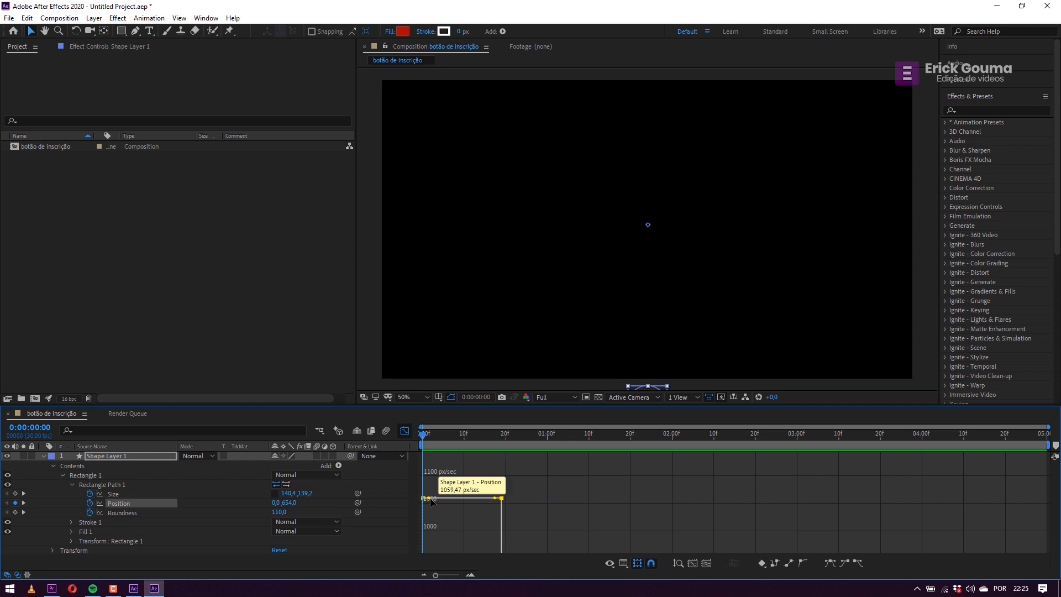
drag(430, 499, 423, 535)
drag(430, 526, 449, 525)
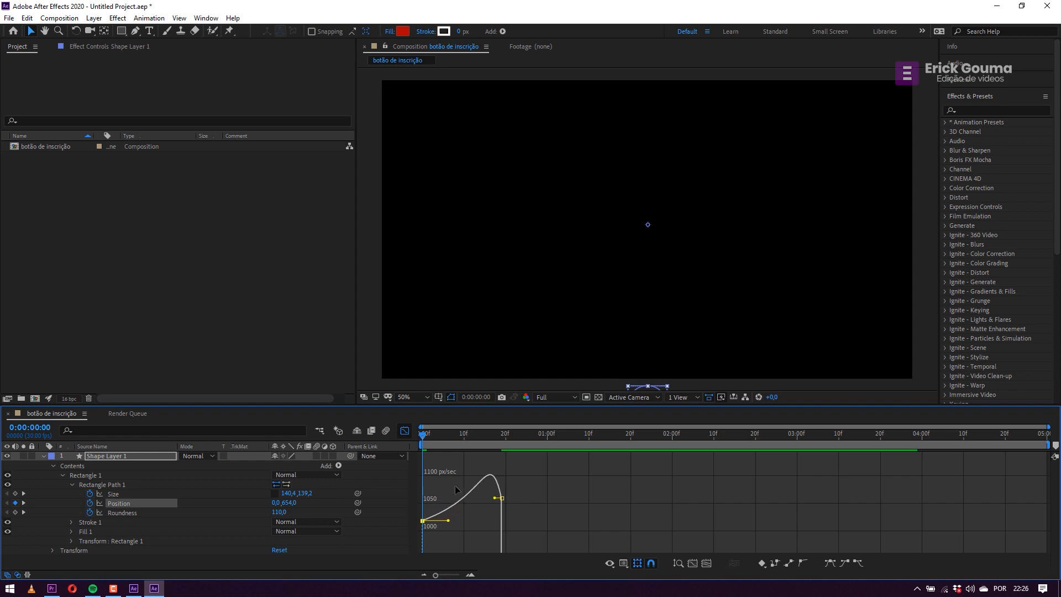
drag(424, 439, 354, 443)
key(space)
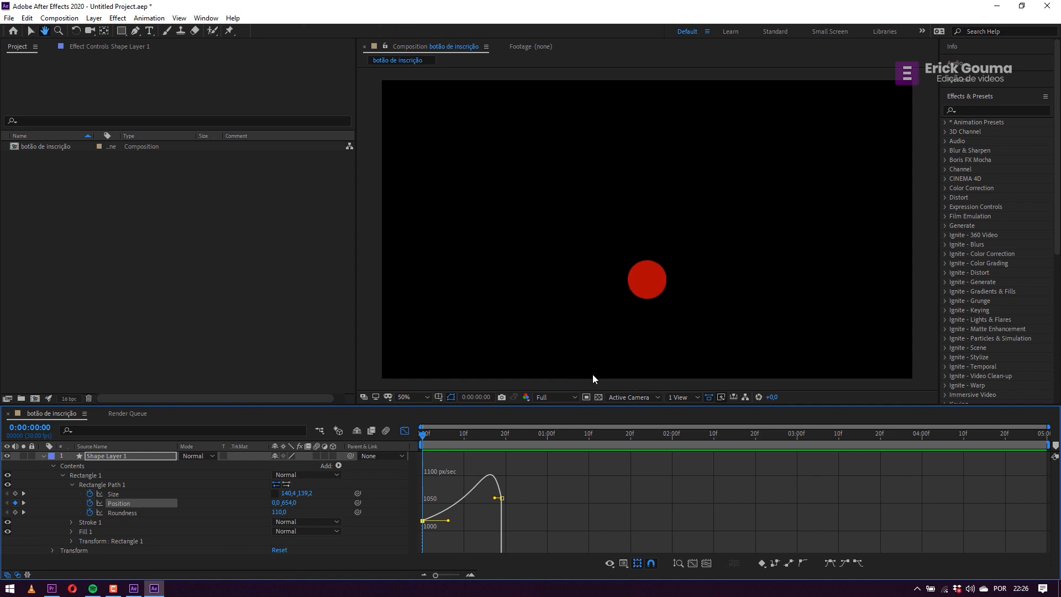
Steepen the Position speed curve by lowering its starting speed below 1000 px/sec and lengthening the second keyframe's incoming handle.
drag(488, 442, 423, 439)
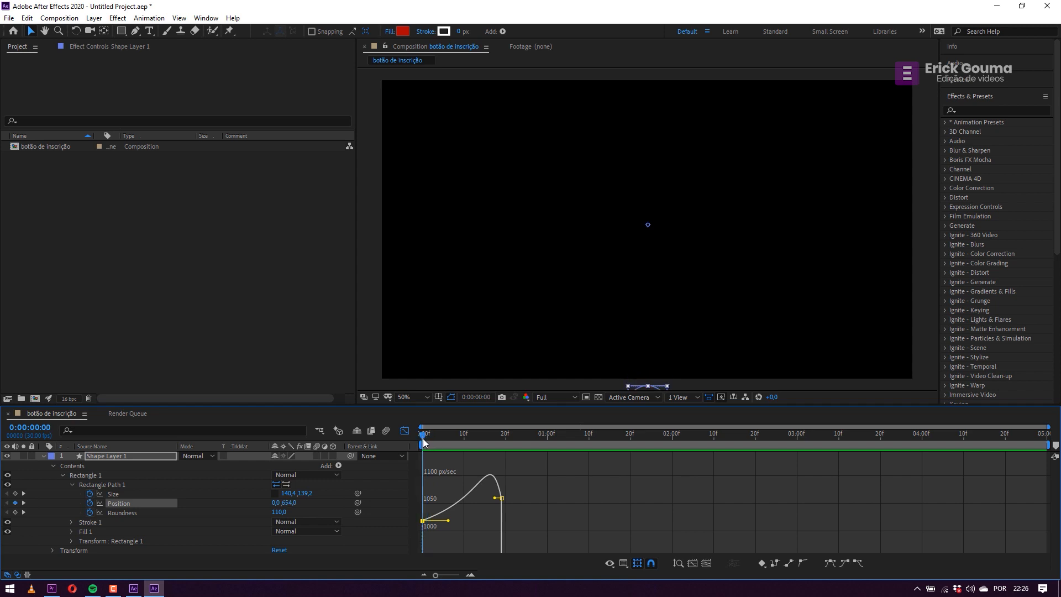
drag(424, 521, 423, 549)
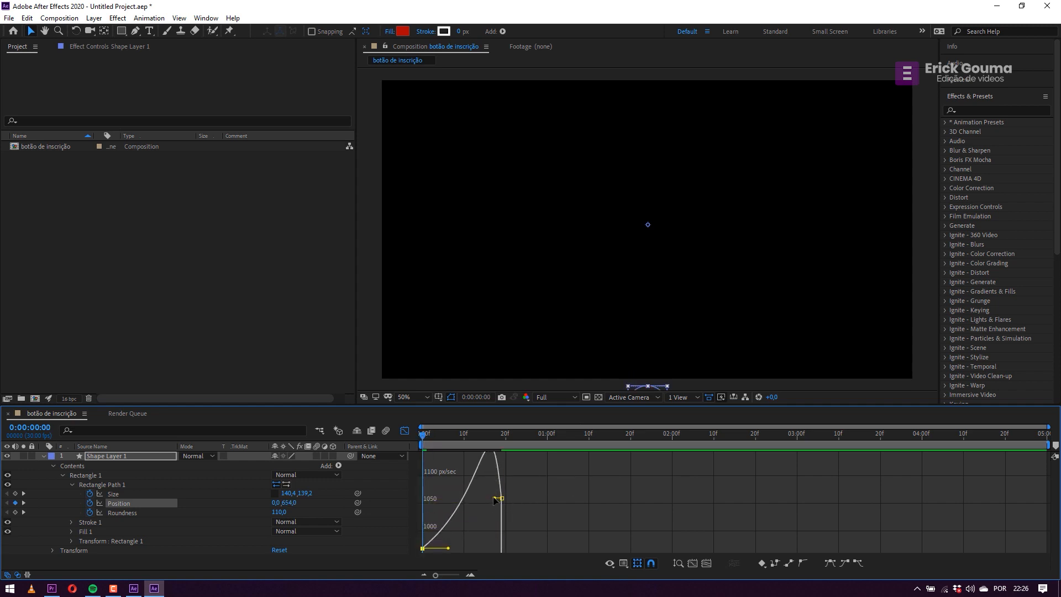
drag(494, 498, 476, 498)
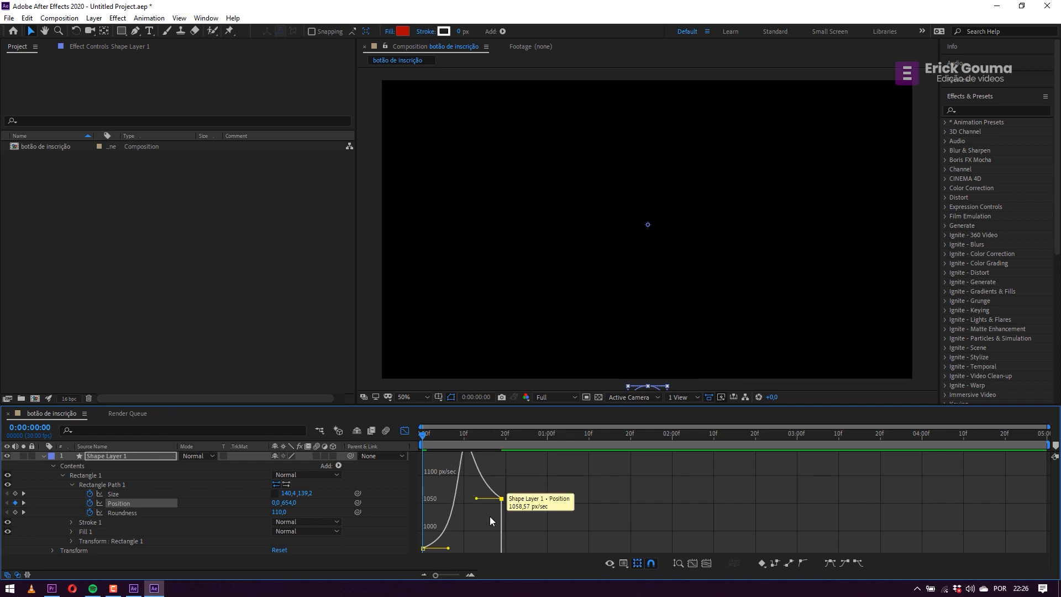
Play the animation from the start to check the reshaped Position curve, and return to the keyframe view with the playhead at 0:00:00:00.
click(430, 438)
drag(430, 437, 363, 440)
key(space)
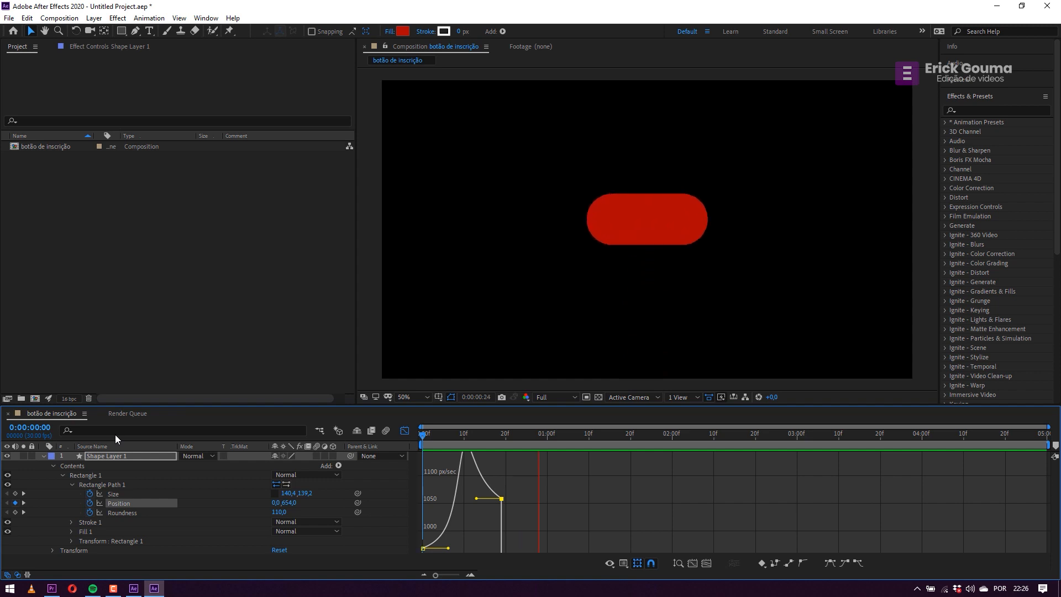
key(space)
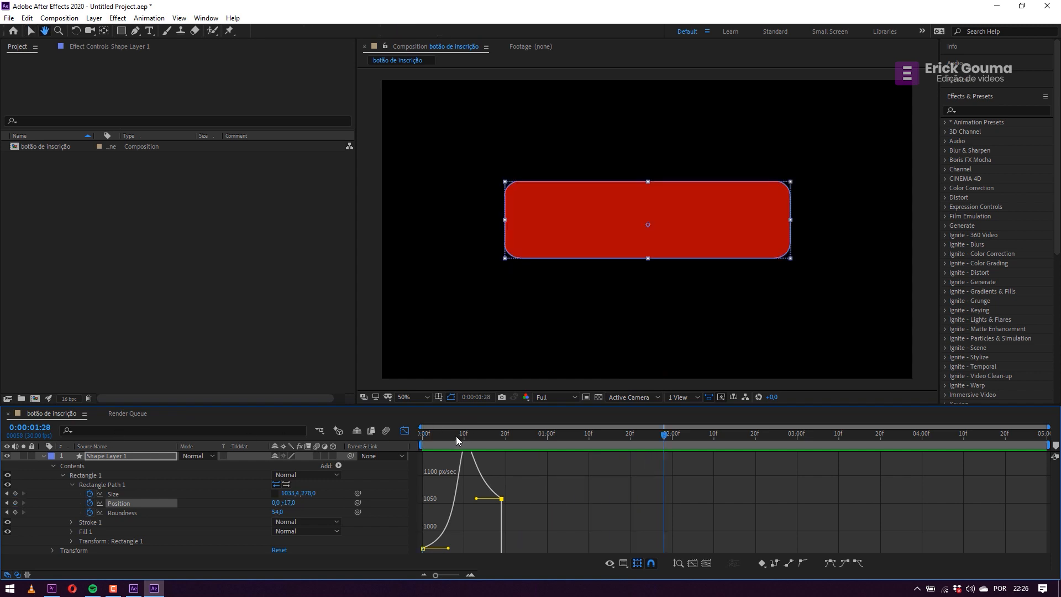
drag(456, 436, 386, 442)
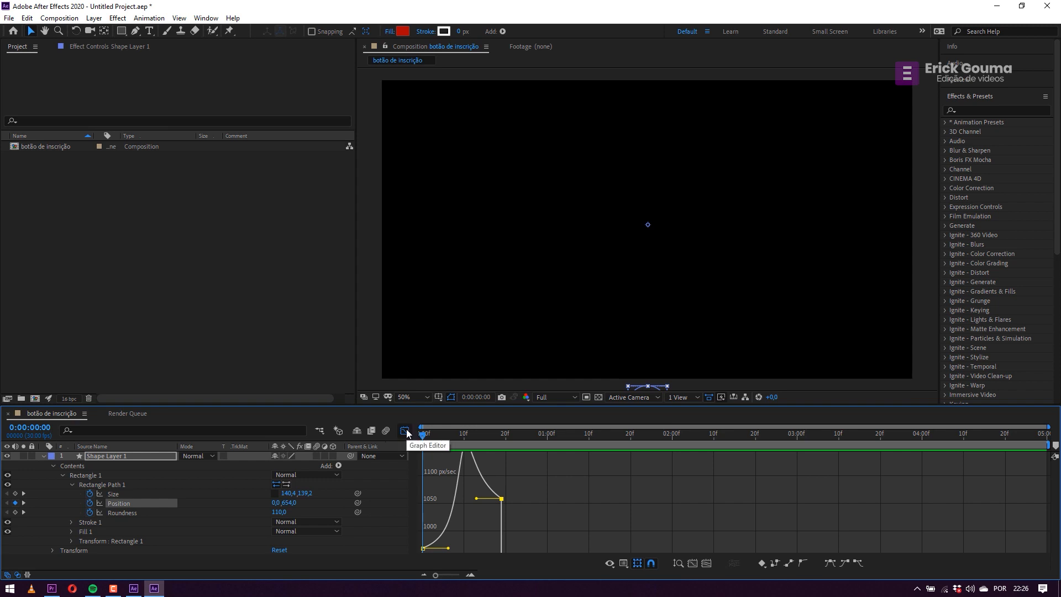
click(405, 431)
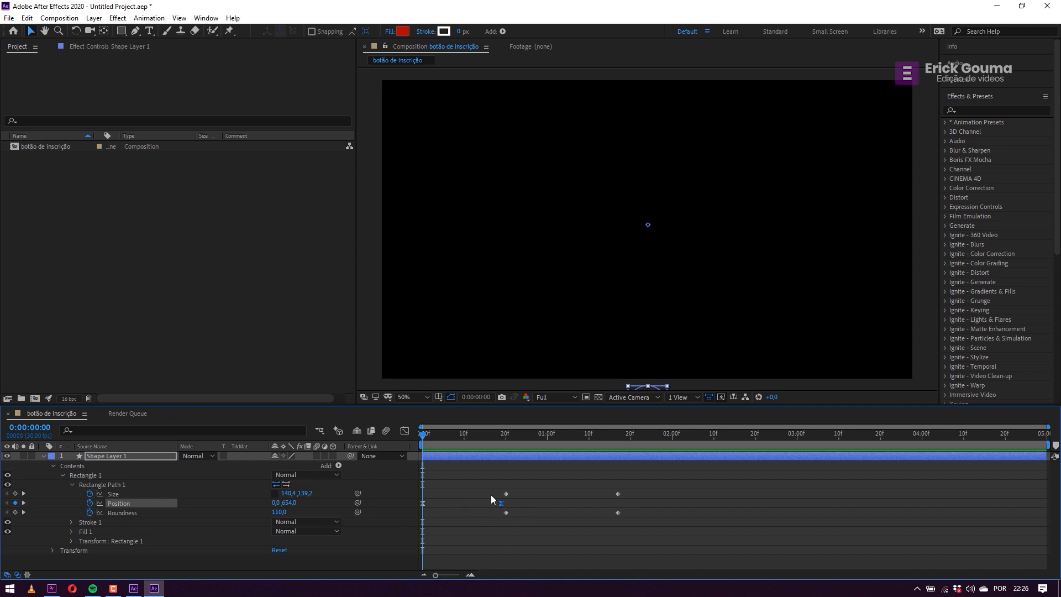
With the playhead at 0:00:00:19, set the temporal interpolation of both Size keyframes to Bezier.
key(space)
click(503, 435)
drag(663, 480, 495, 495)
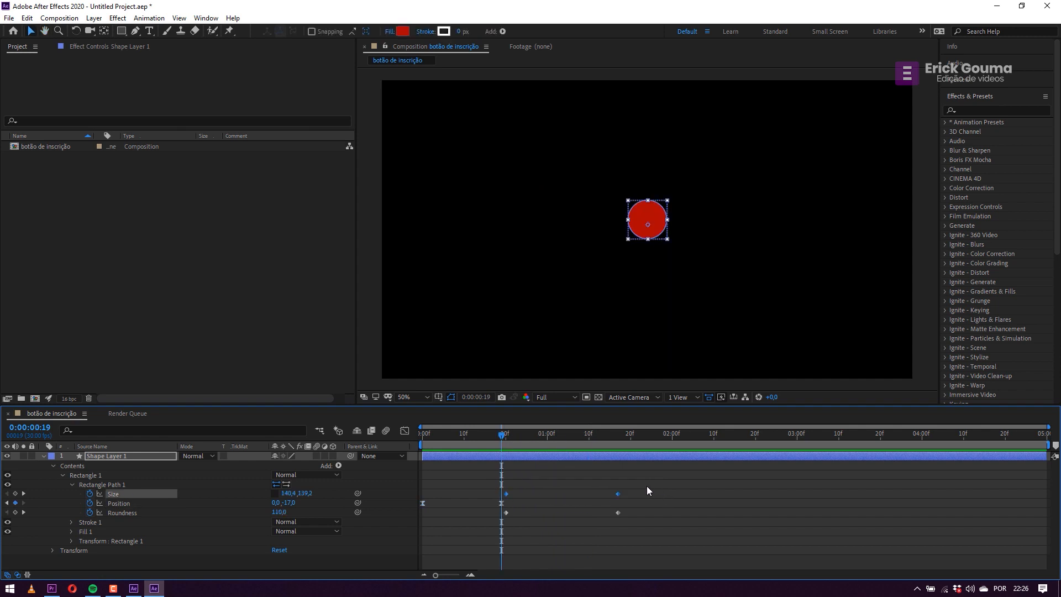
right_click(619, 496)
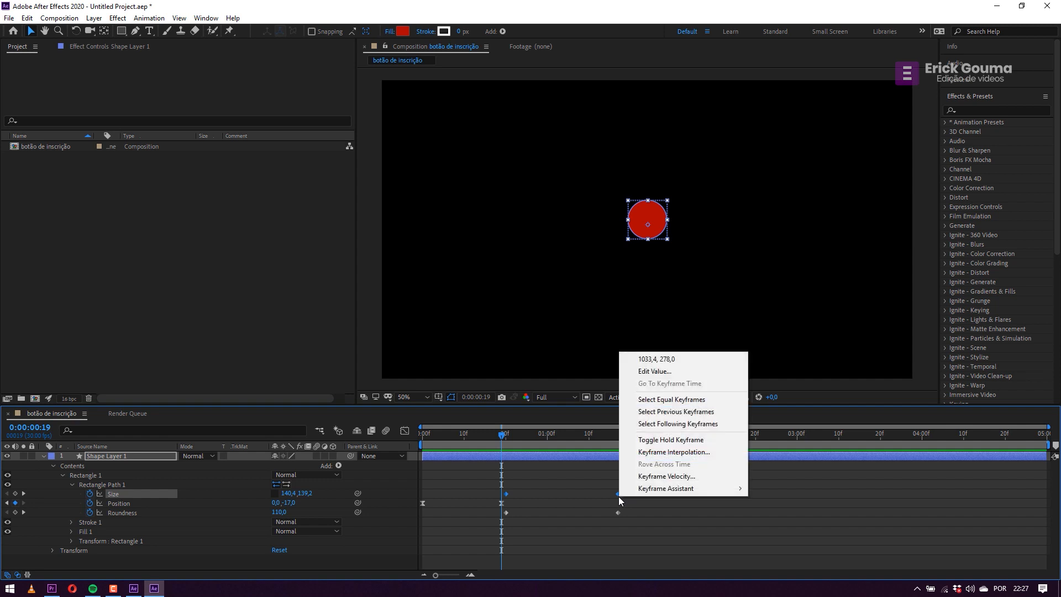
click(662, 452)
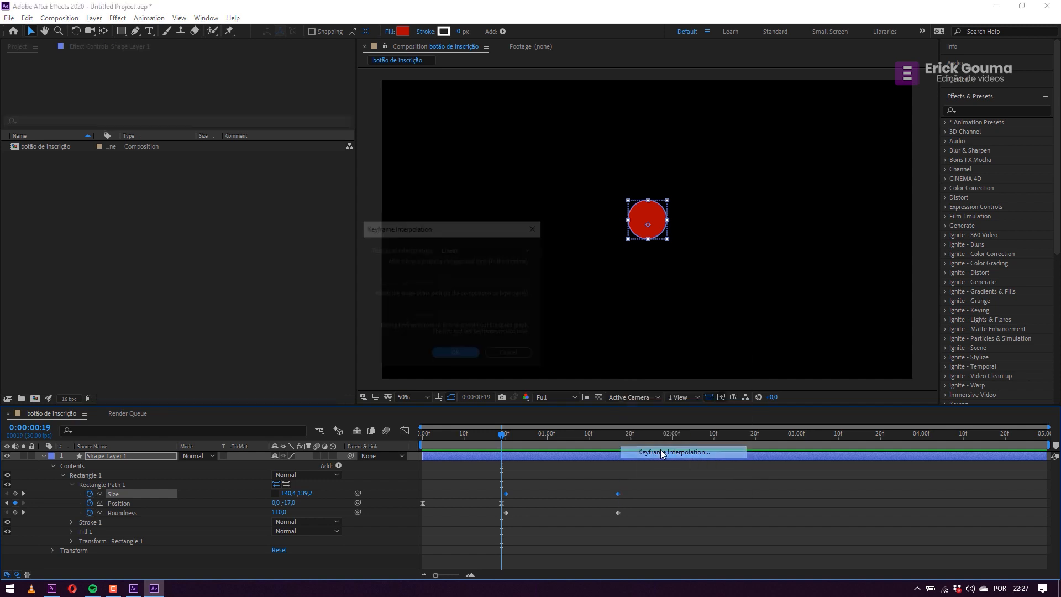
click(487, 249)
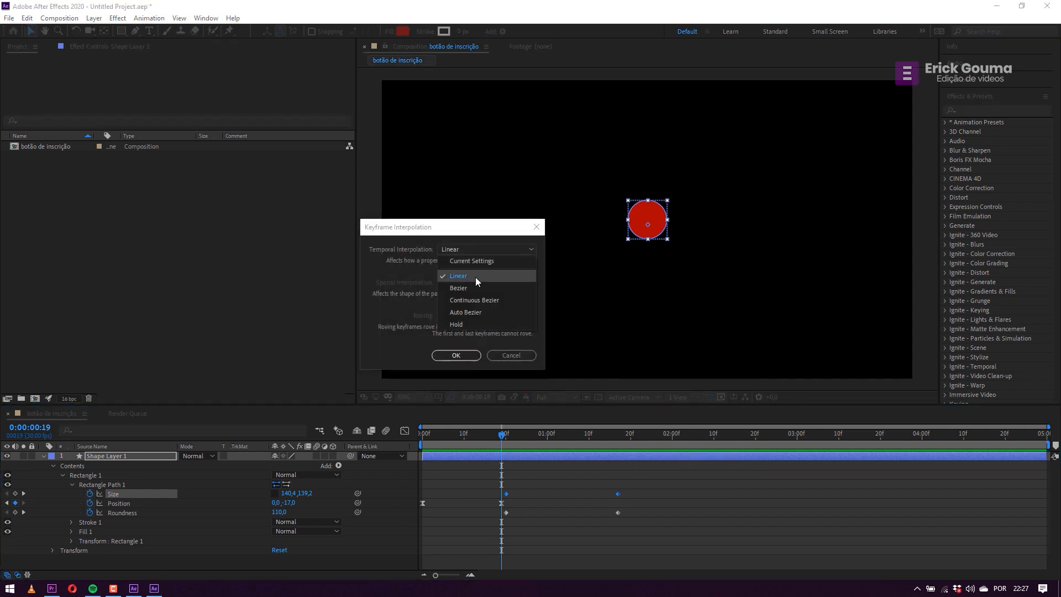
click(464, 288)
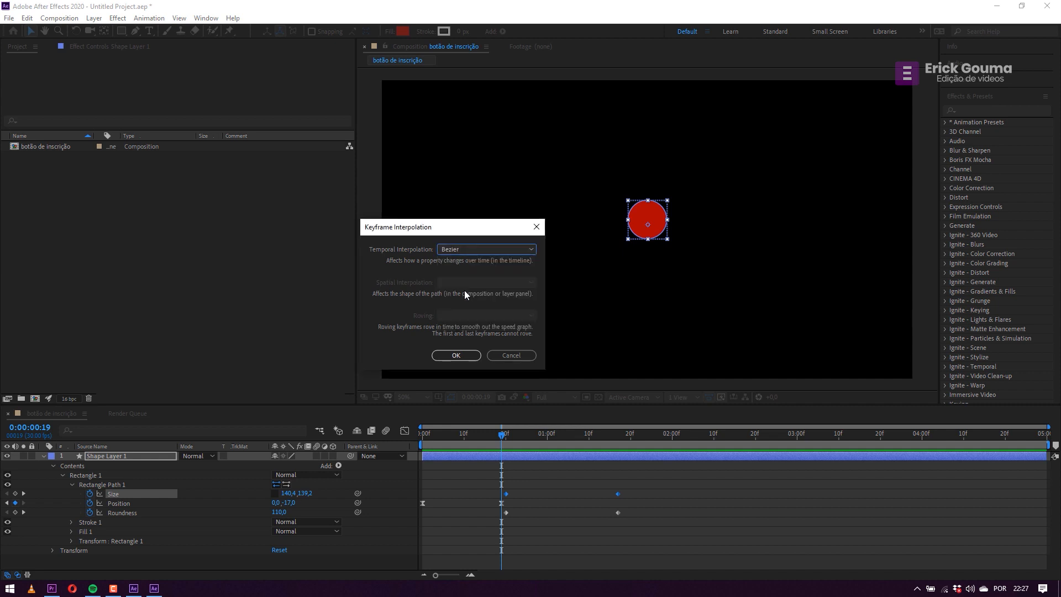
click(456, 356)
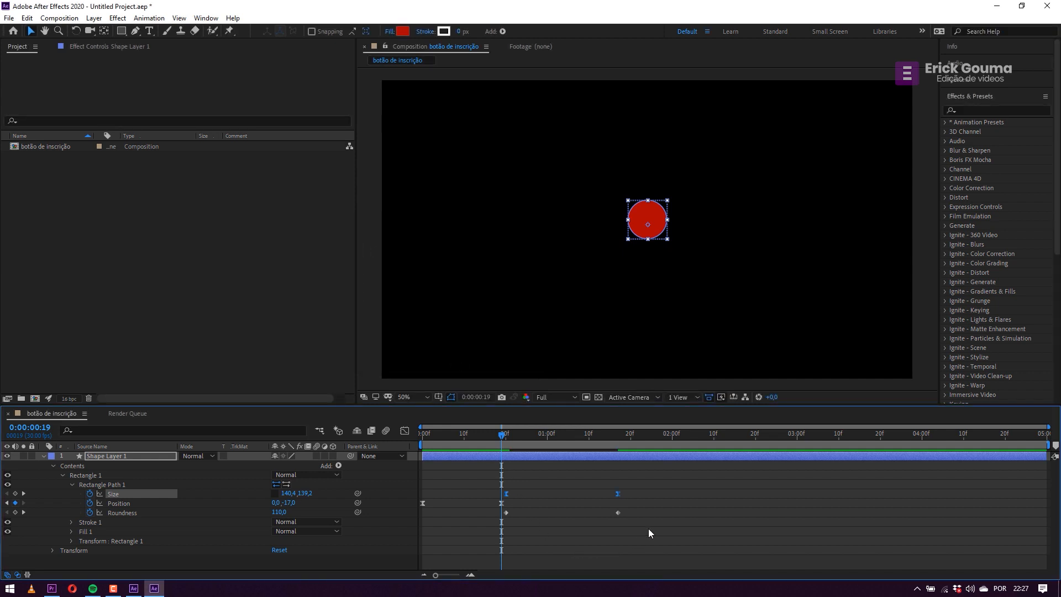
Set the temporal interpolation of both Roundness keyframes to Bezier.
drag(643, 507, 503, 526)
right_click(506, 513)
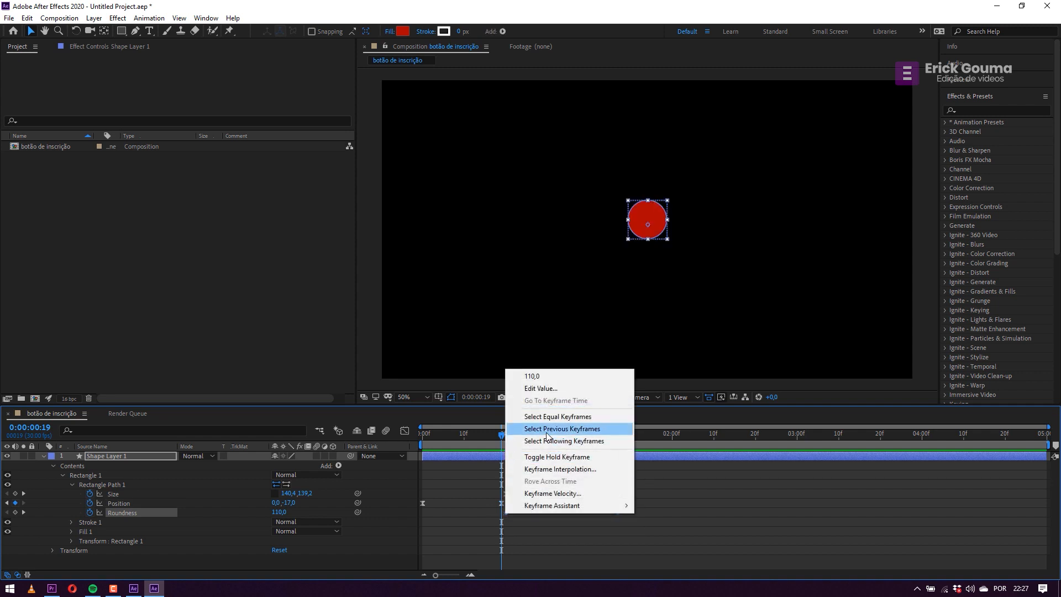
click(551, 469)
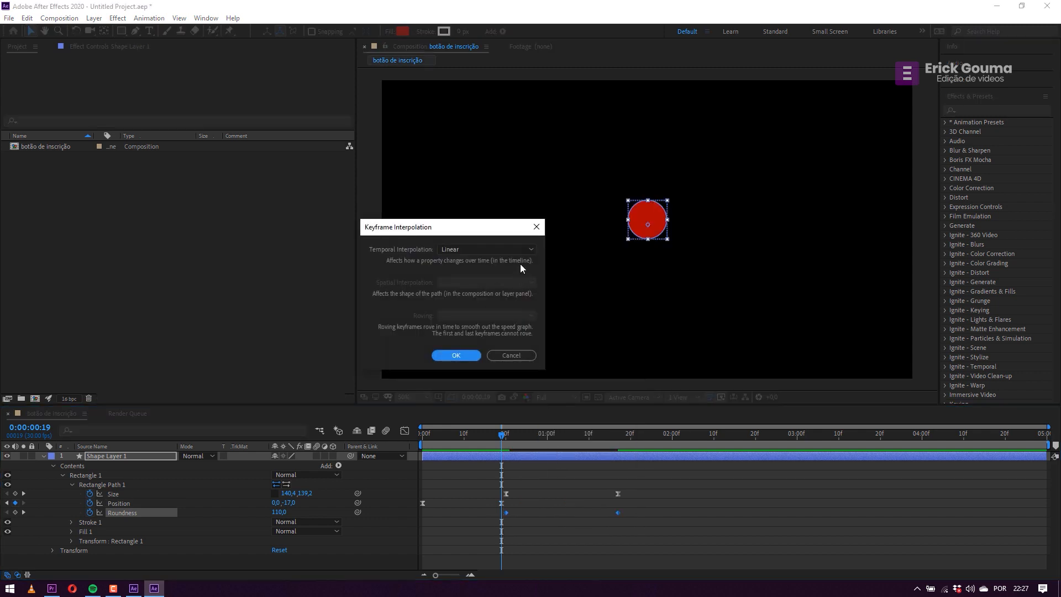
click(525, 250)
click(463, 284)
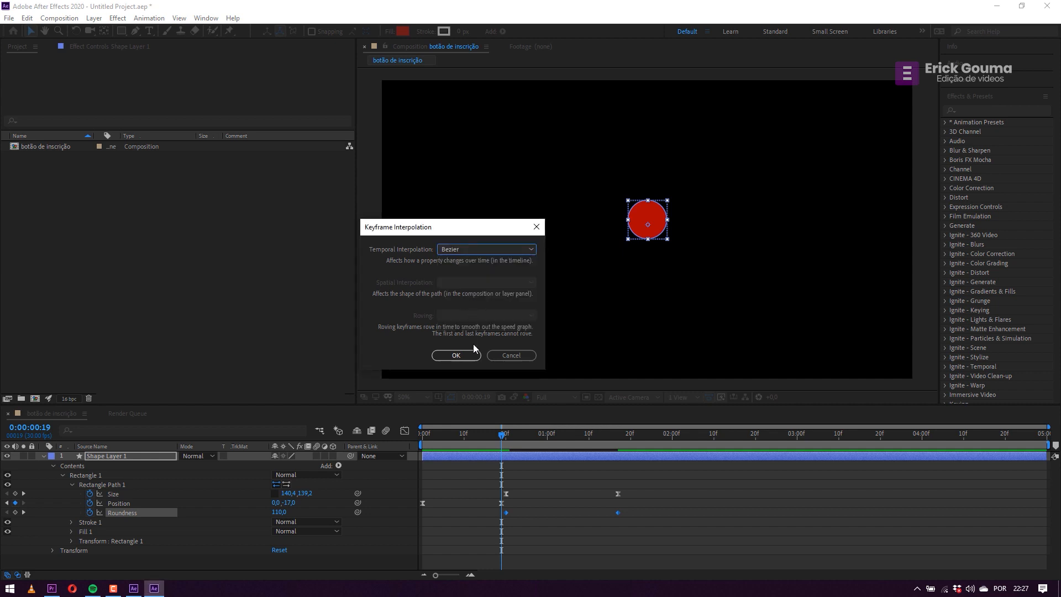
click(453, 355)
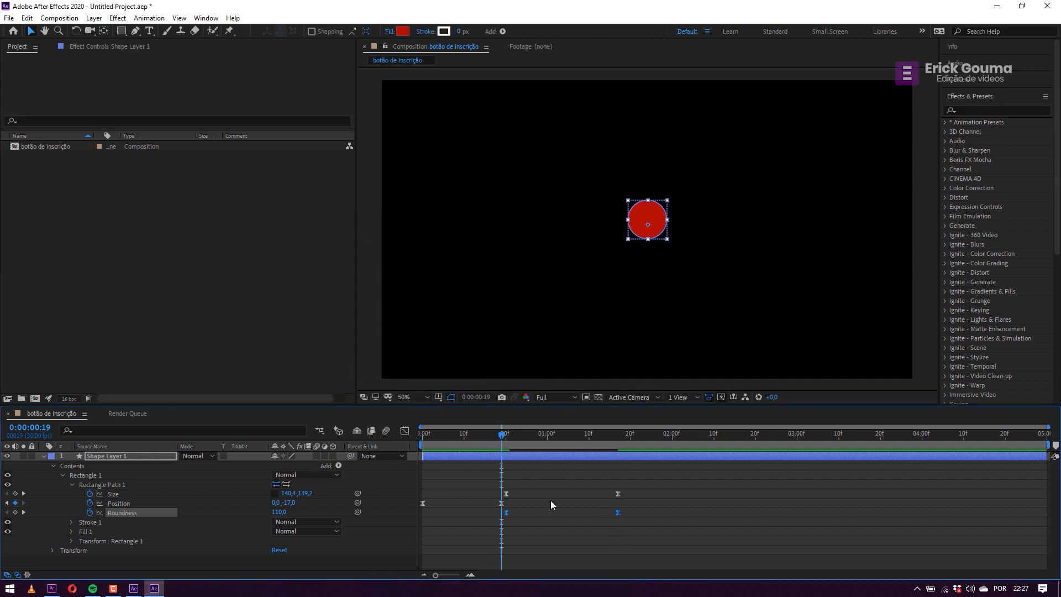
Play the animation from 0:00:00:00 to check the eased growth into a rounded rectangle, and return the playhead to the start.
drag(502, 437, 370, 433)
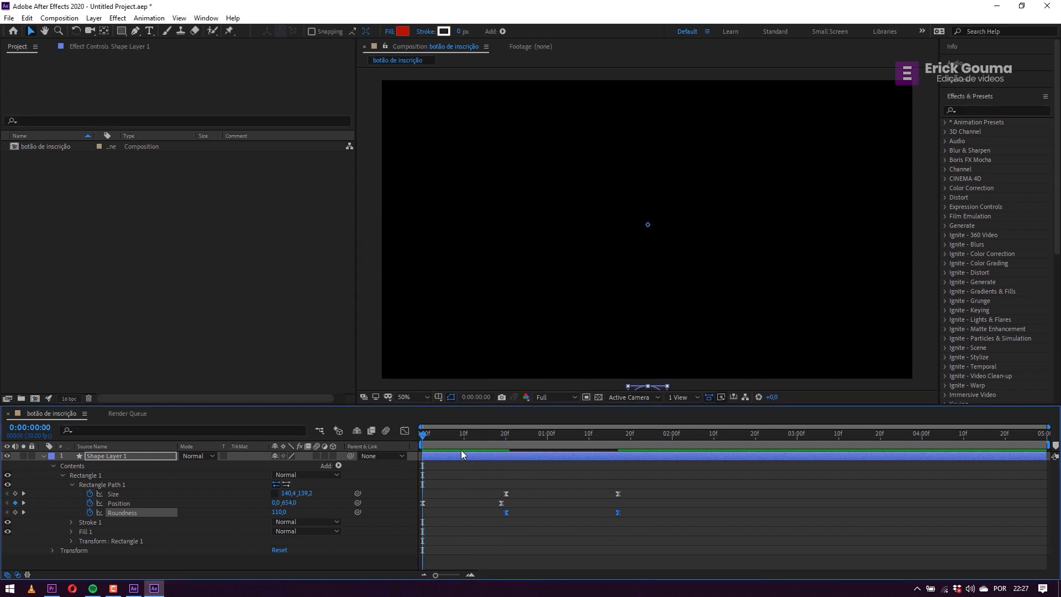
key(space)
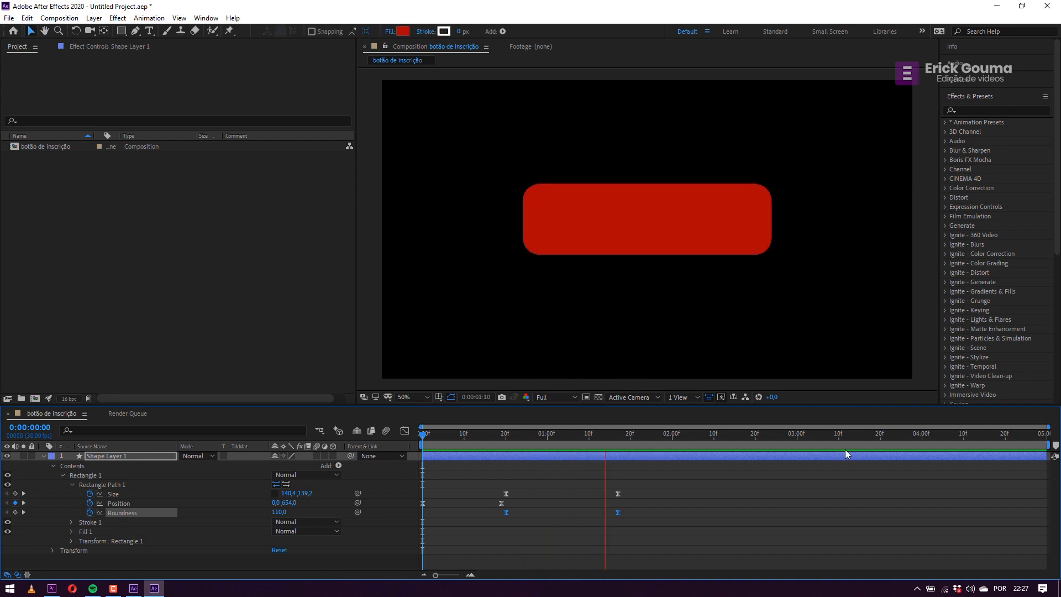
drag(517, 437, 410, 446)
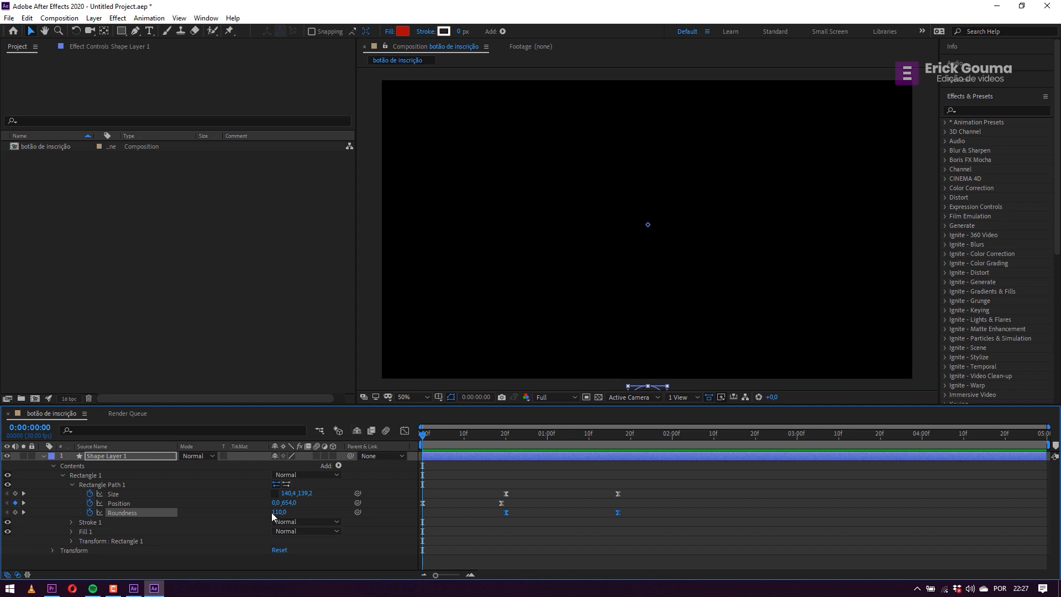
Collapse Shape Layer 1's properties and, at 0:00:02:01, add a text layer reading "Inscreva-se" below the red rectangle.
click(43, 456)
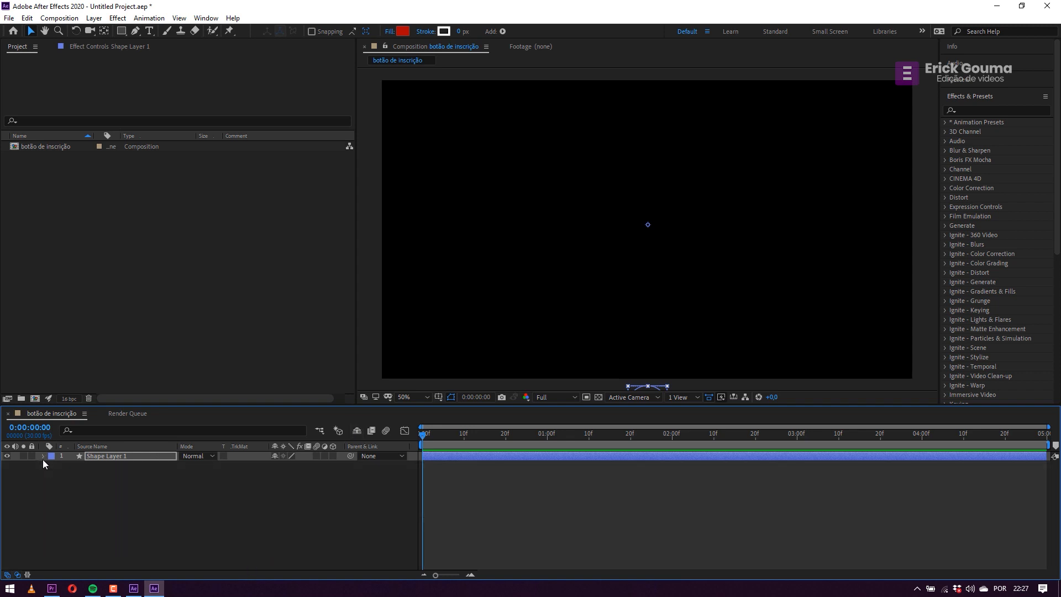
drag(438, 439, 678, 430)
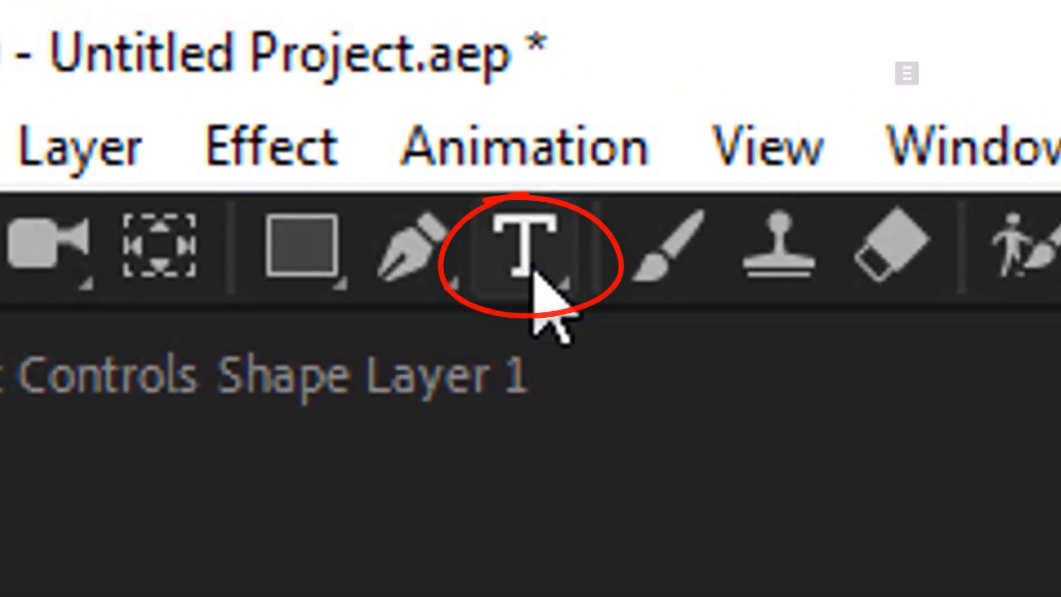
click(534, 260)
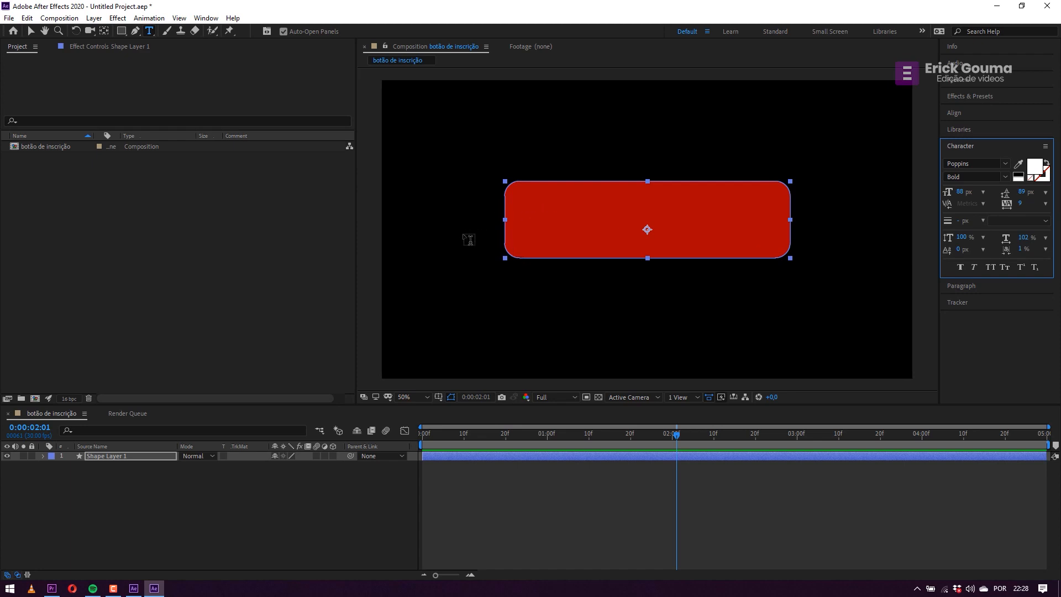
click(480, 320)
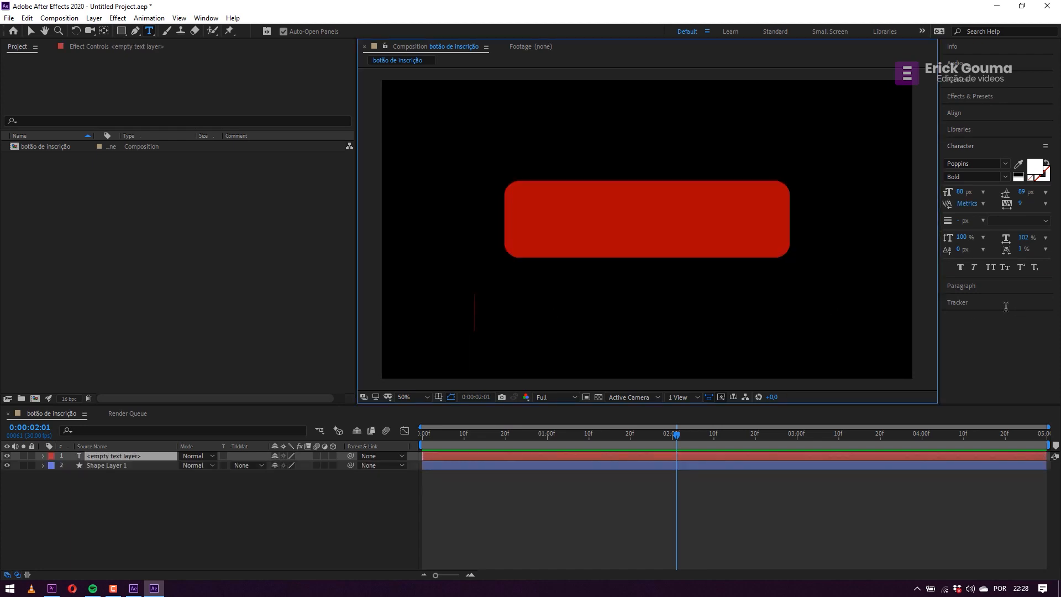
text(I)
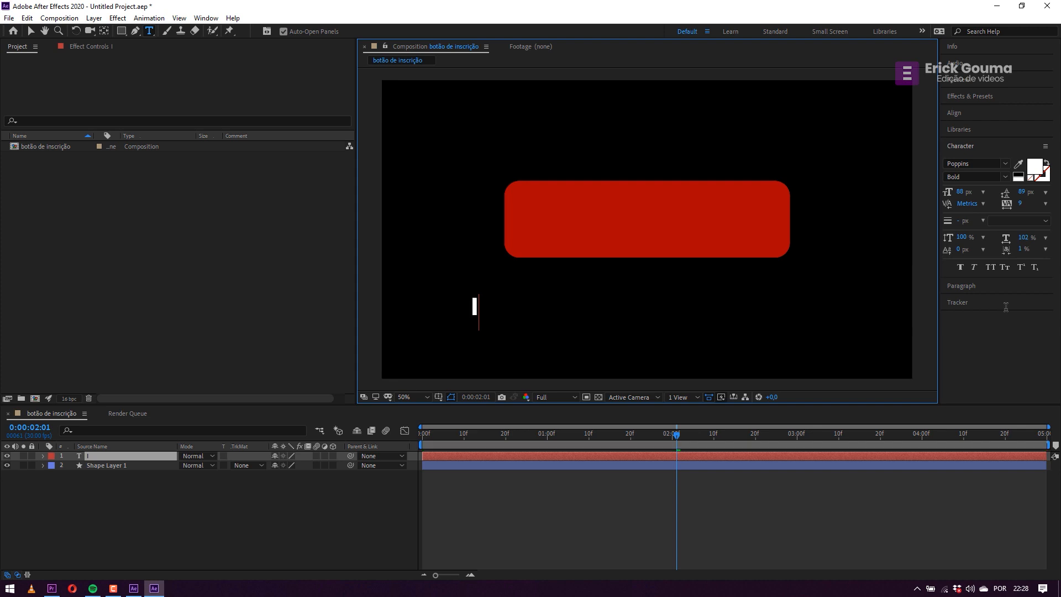
text(nscreva-se)
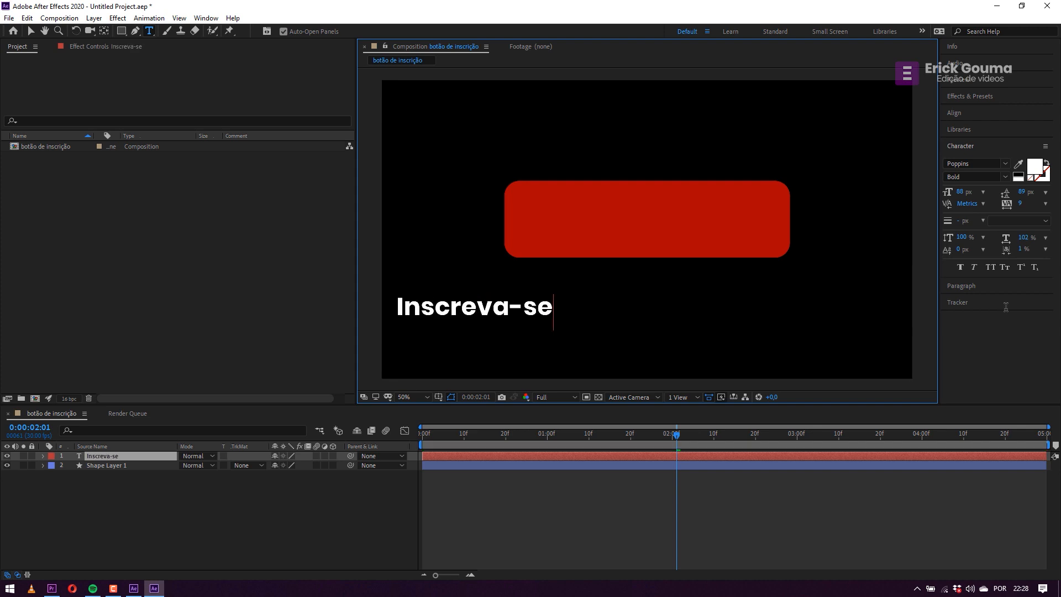
Move the "Inscreva-se" text to the centre of the red rectangle and set its font size to 128 px.
click(31, 32)
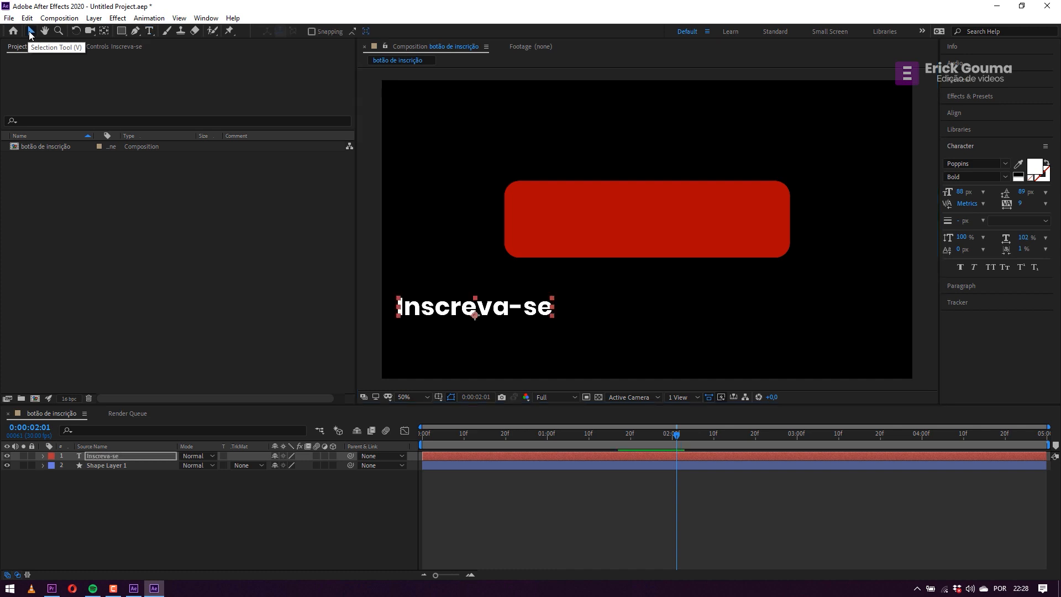
drag(501, 310, 667, 224)
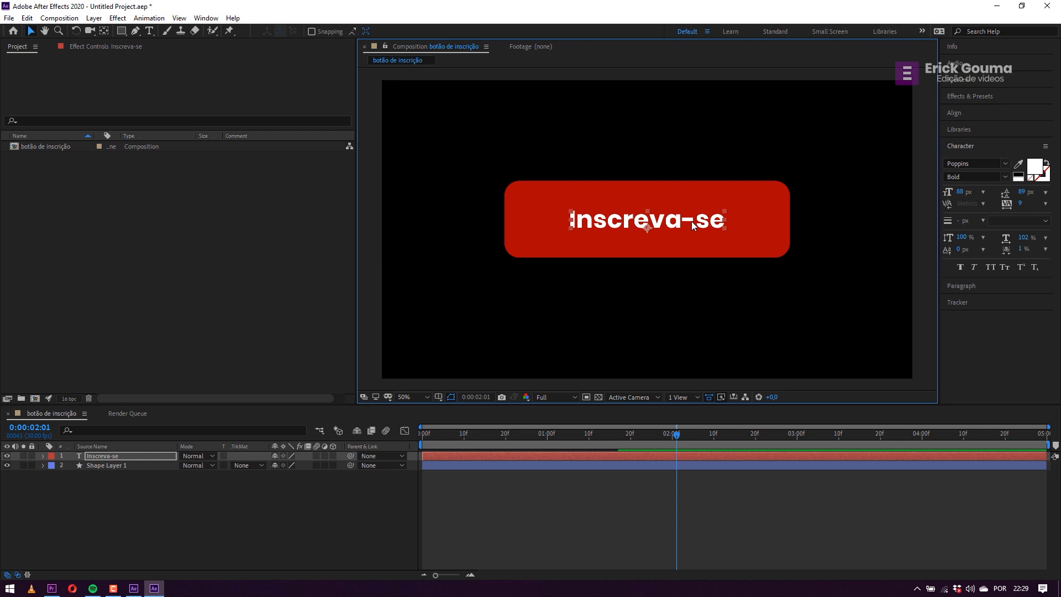
key(ctrl+0)
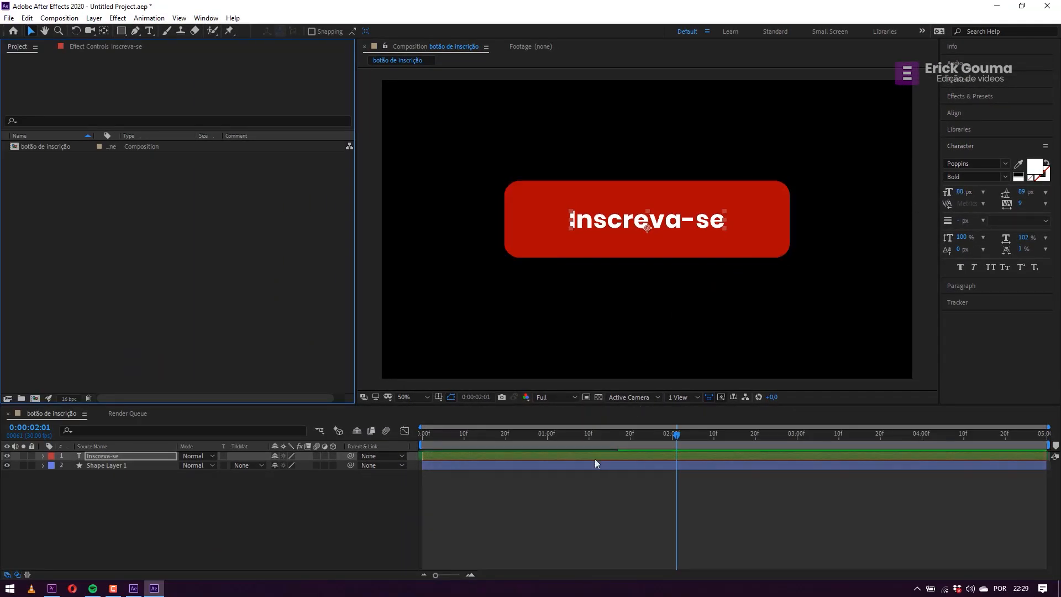
click(596, 458)
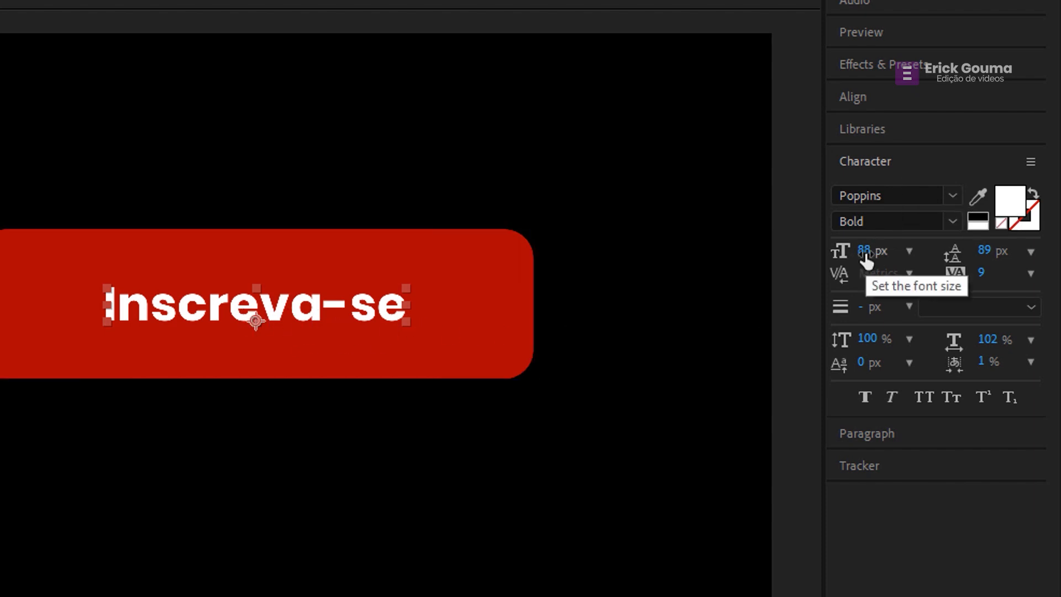
drag(866, 257, 906, 250)
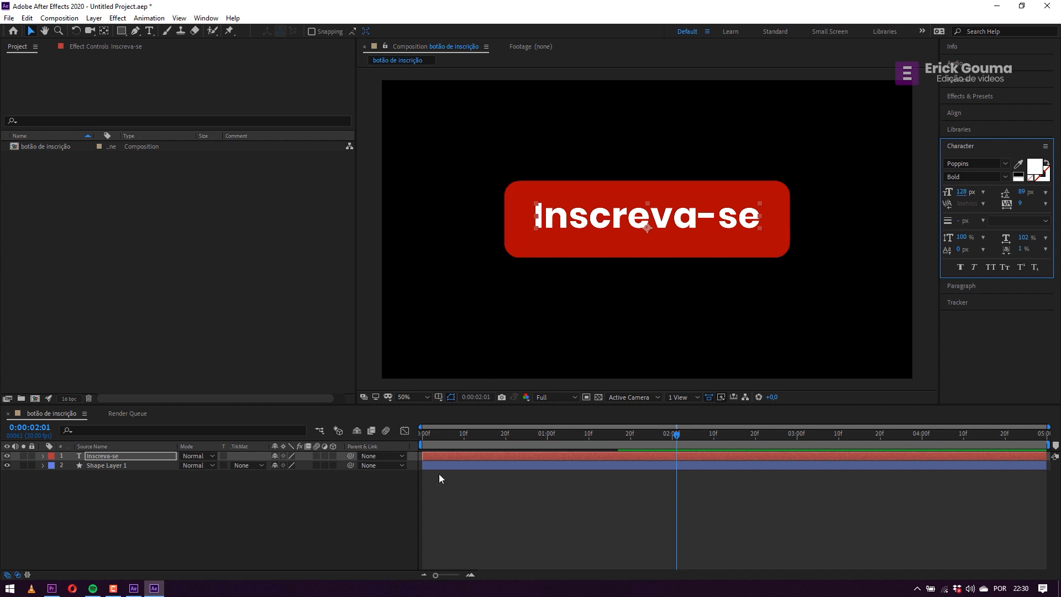
click(370, 544)
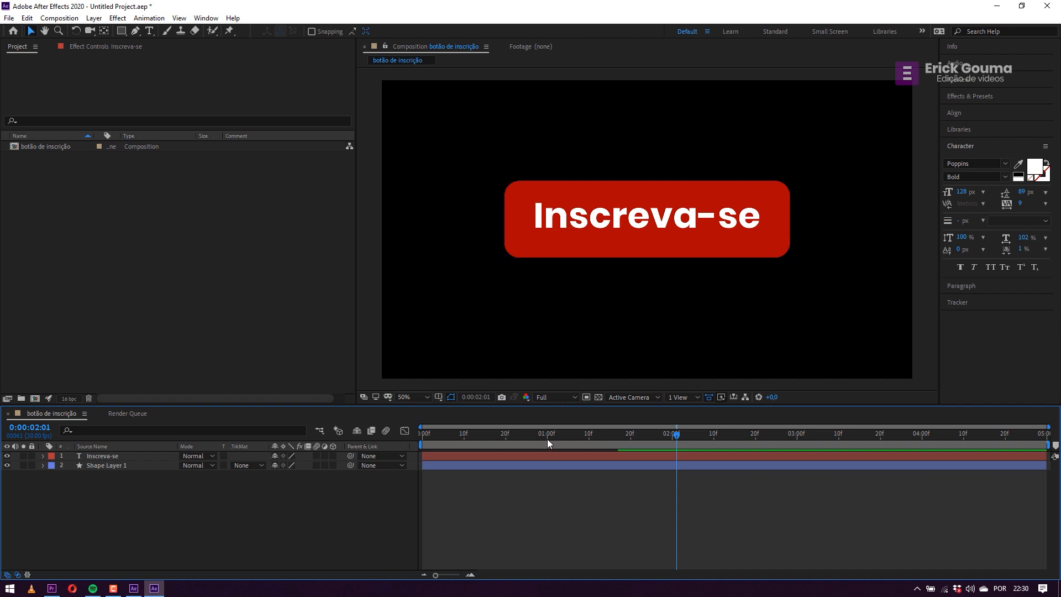
At 0:00:00:21, add a Position keyframe to the text layer with X at 2349,7, placing the text beyond the frame's right edge.
drag(547, 439, 683, 438)
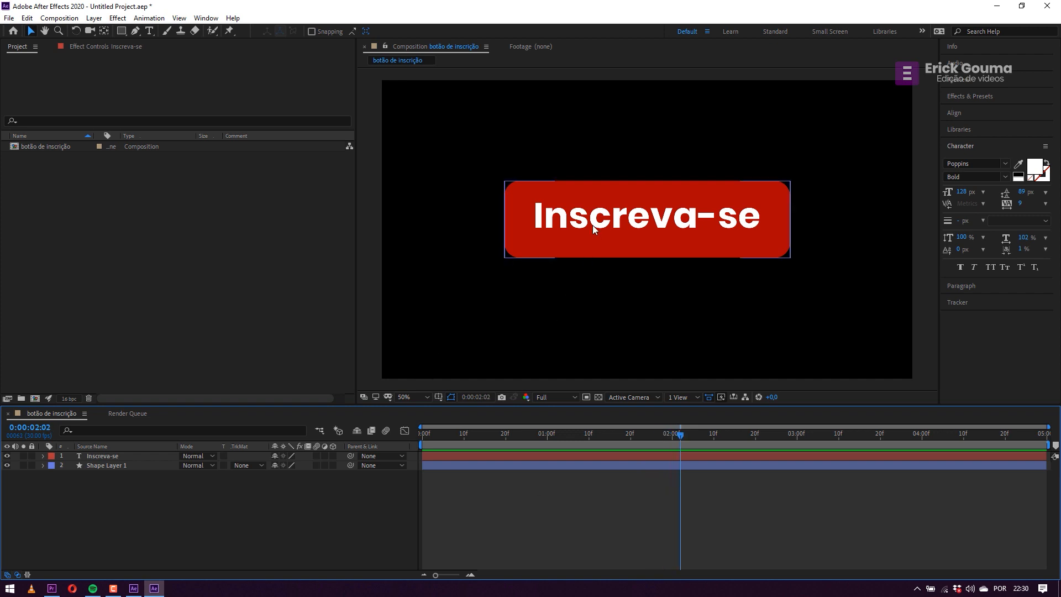
key(comma)
key(comma)
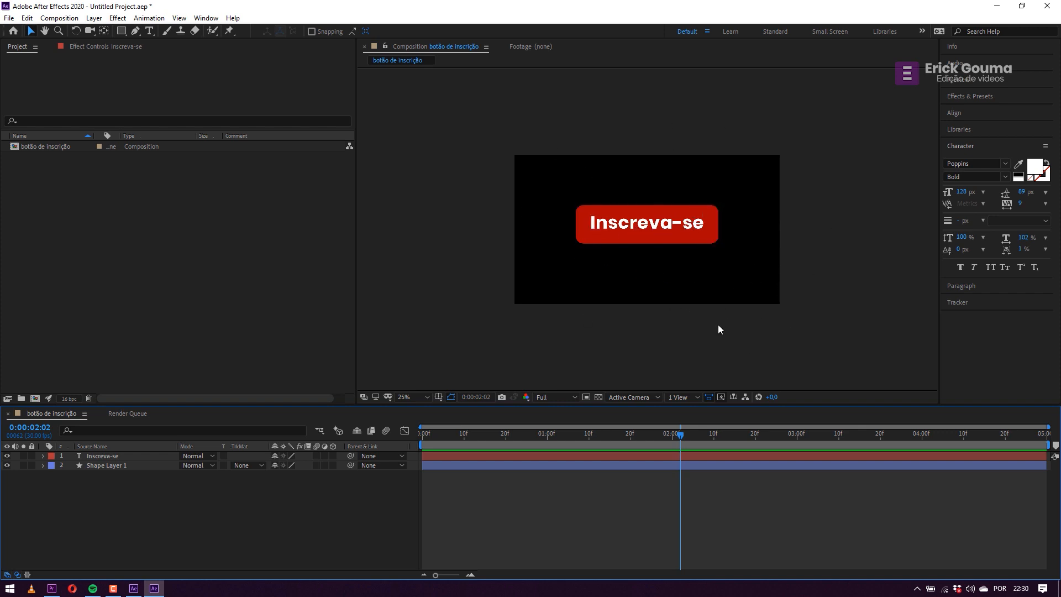
drag(679, 433, 508, 430)
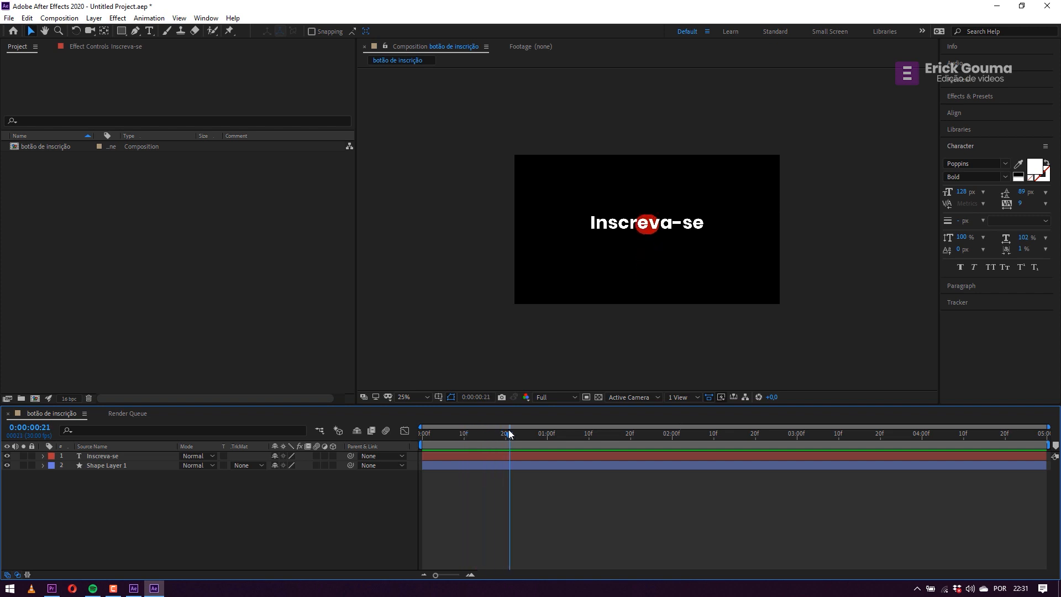
click(519, 456)
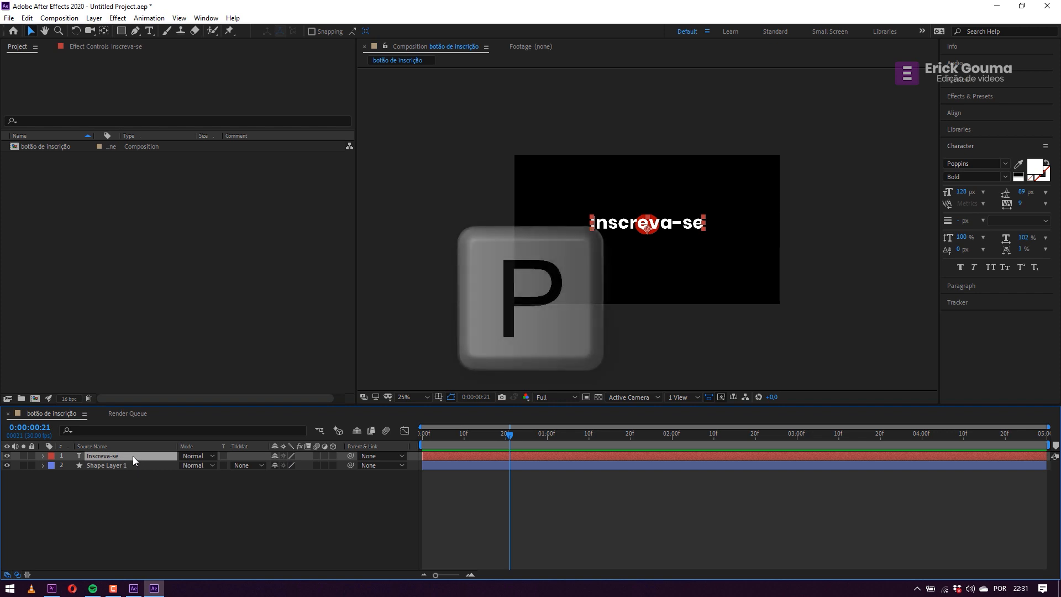
click(44, 454)
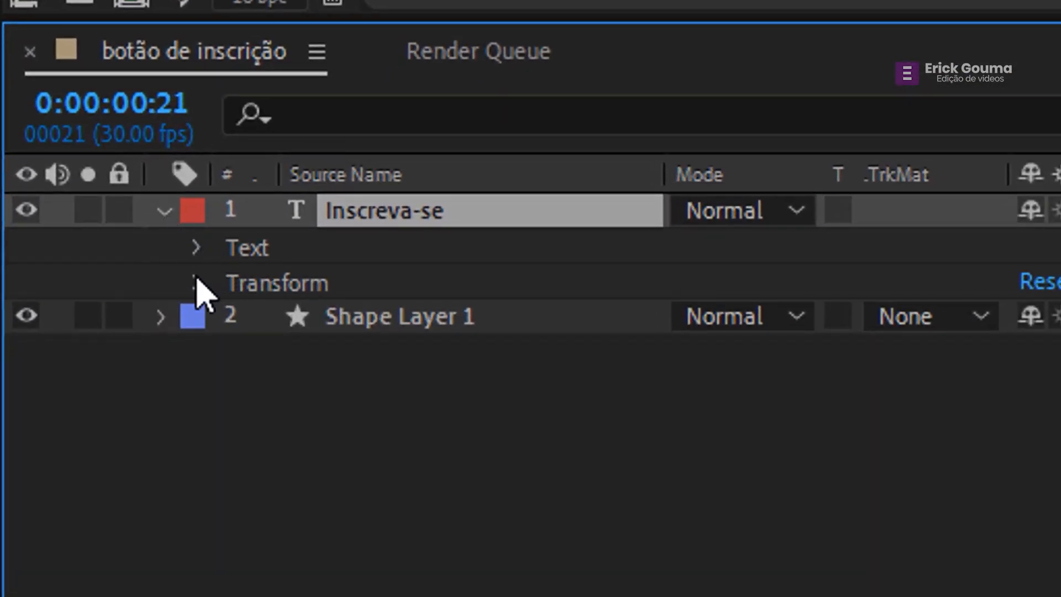
click(197, 284)
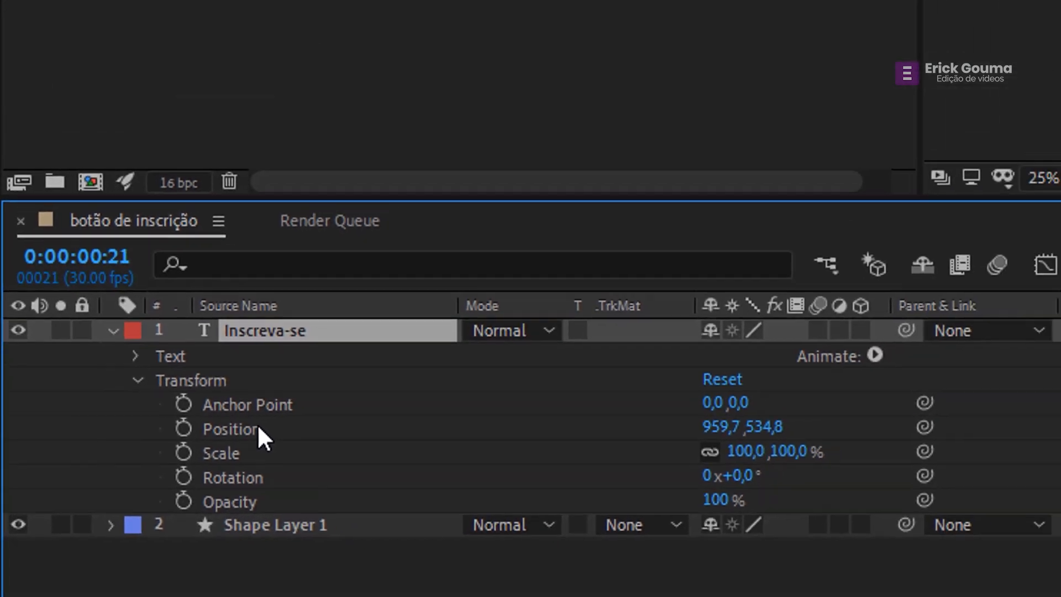
click(236, 438)
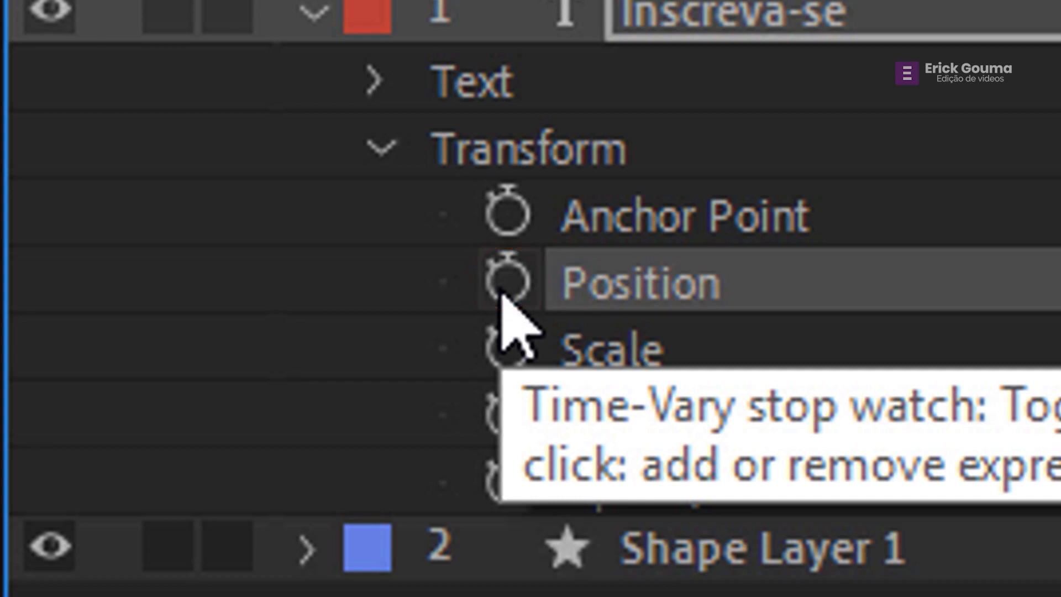
click(502, 295)
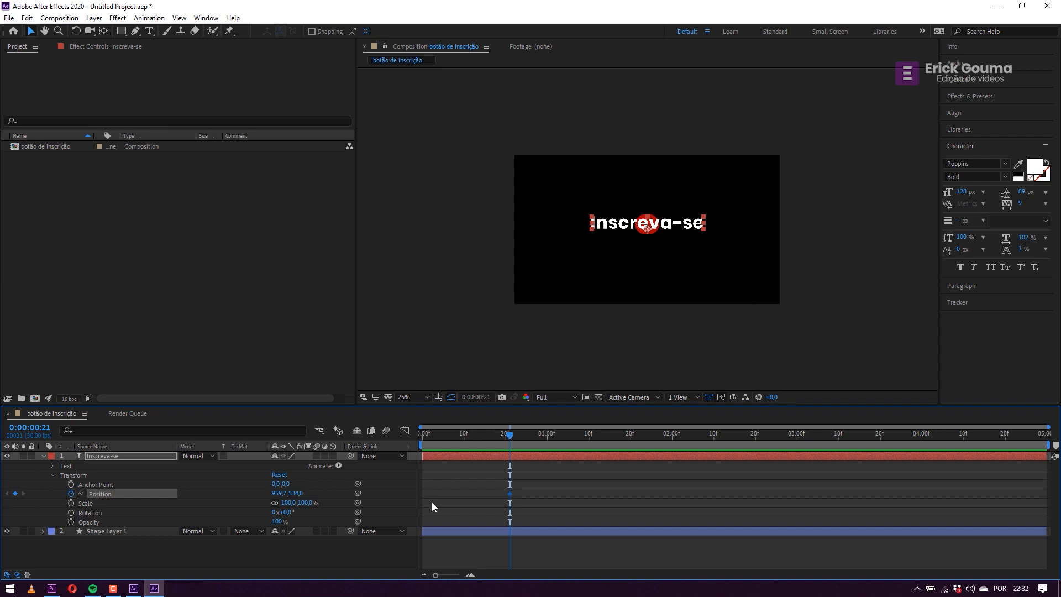
drag(279, 493, 1029, 476)
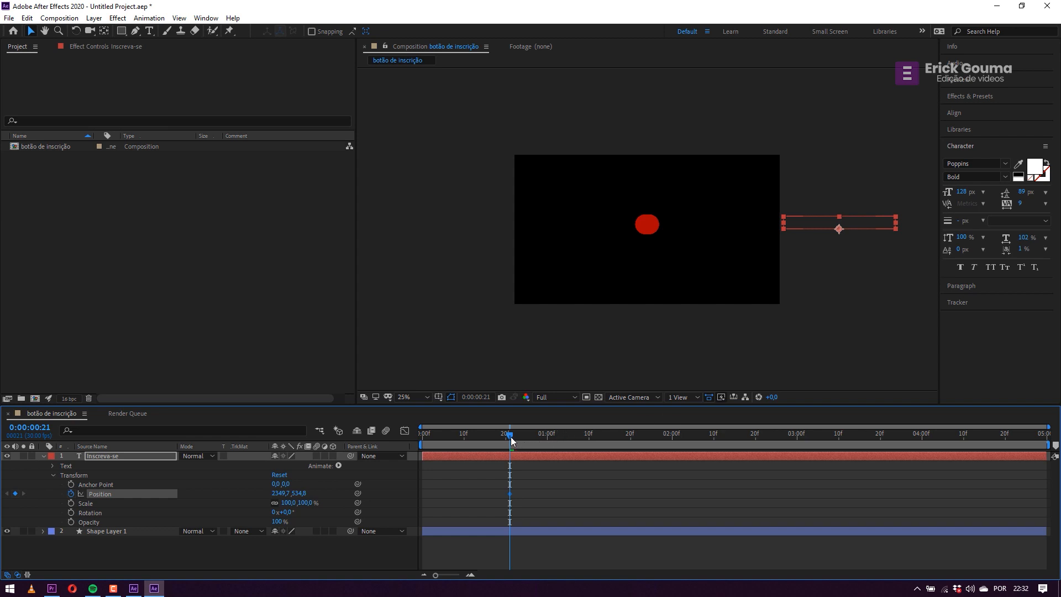
At 0:00:01:12, set the text layer's X position to 955,7 so it slides onto the red button.
drag(511, 438, 597, 438)
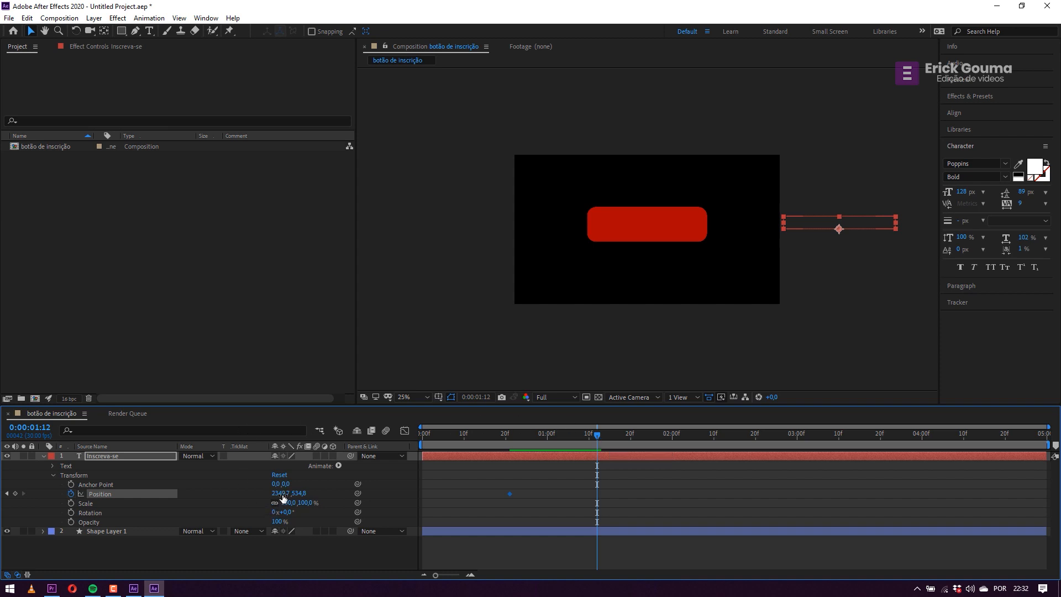
drag(283, 499, 20, 499)
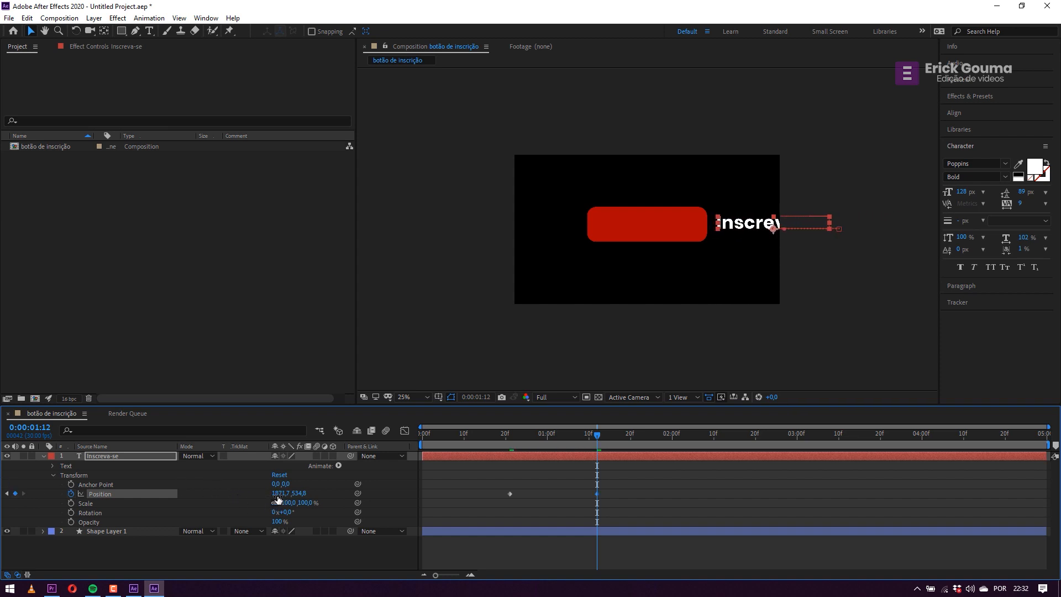
drag(279, 493, 15, 494)
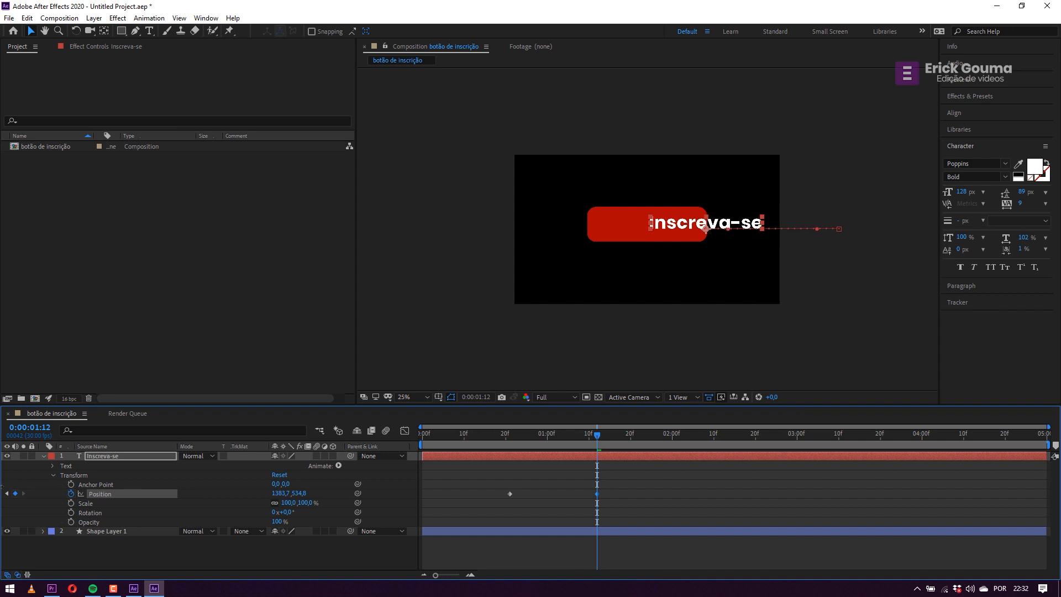
drag(281, 495, 50, 492)
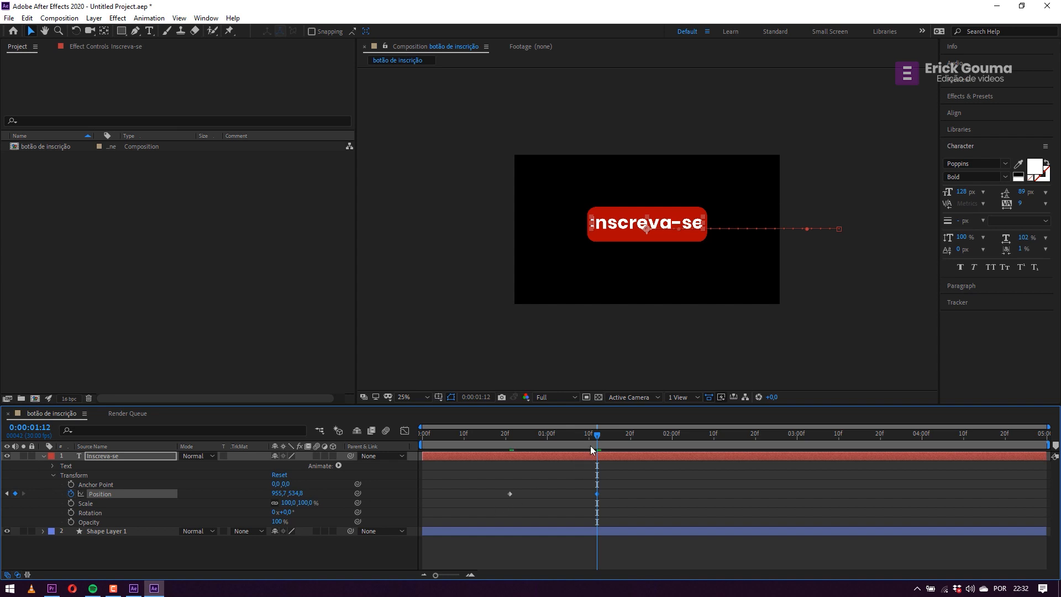
At 0:00:01:27, try nudging the text slightly down on the button to position 959,1, 548,8.
drag(602, 434, 660, 440)
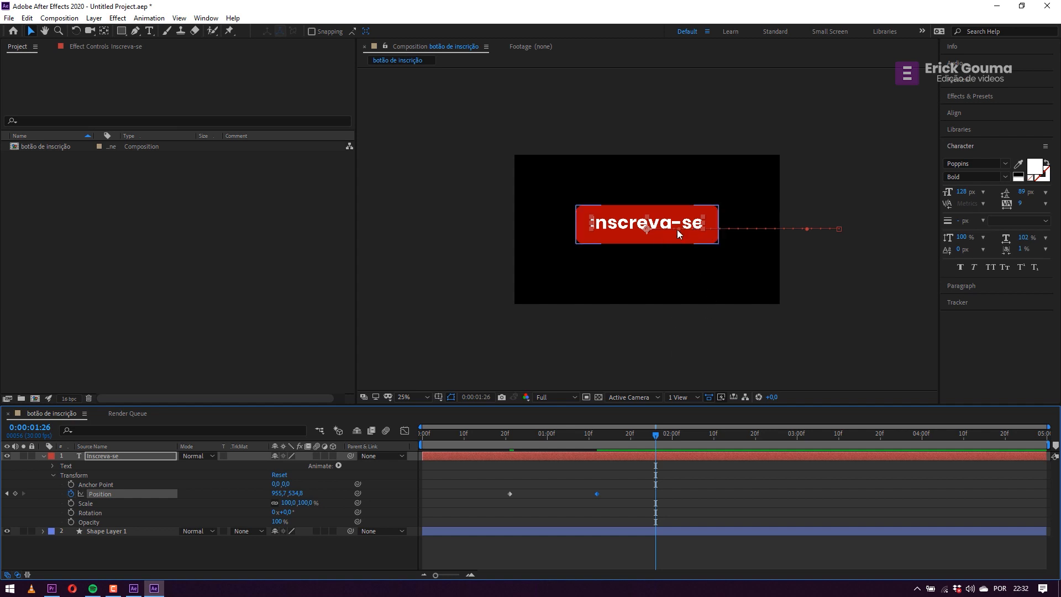
drag(650, 434, 662, 433)
click(678, 456)
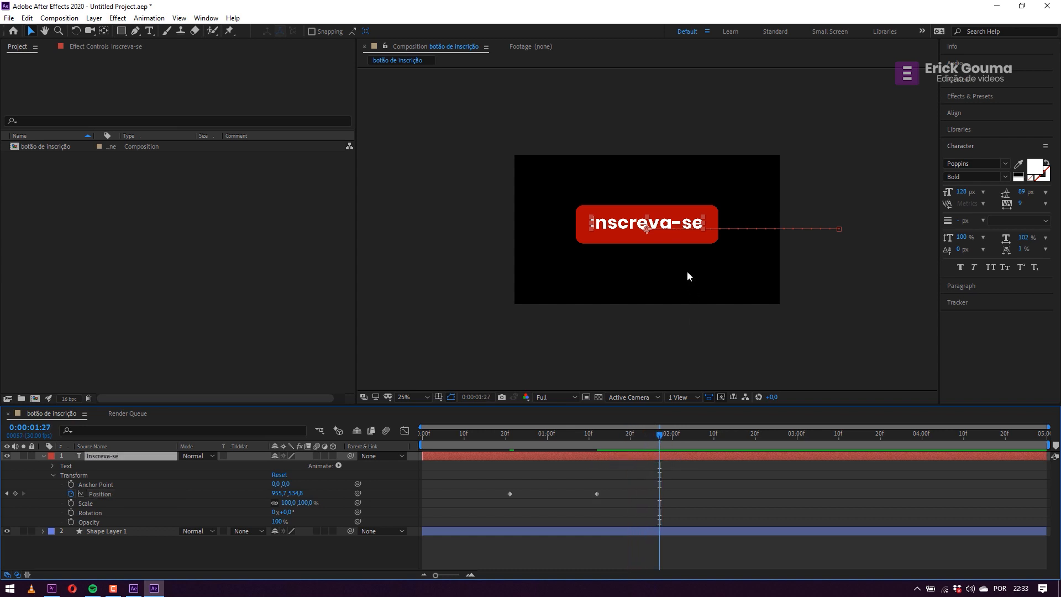
click(673, 227)
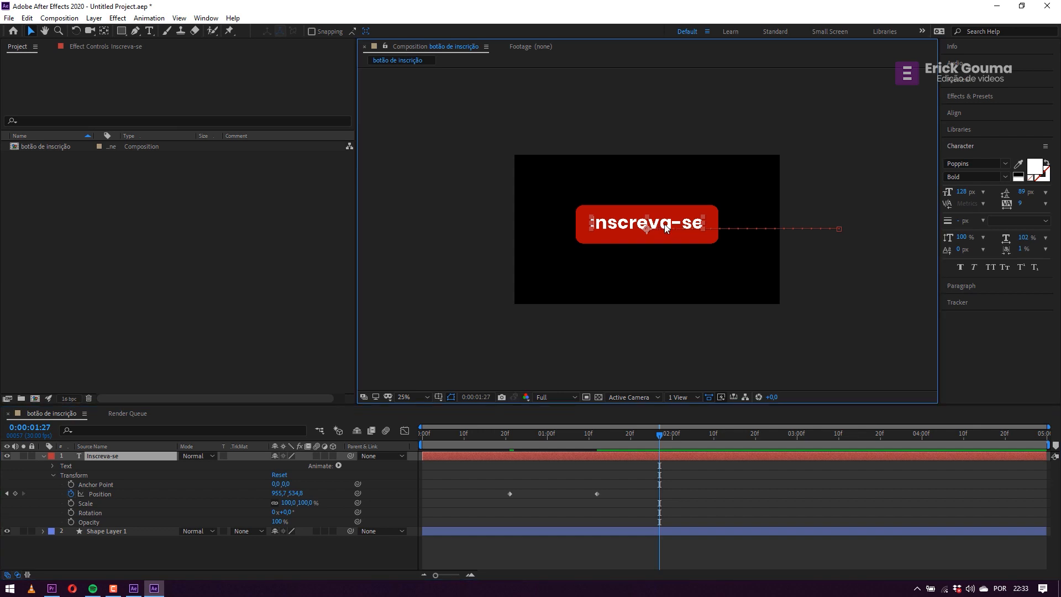
drag(666, 228, 666, 230)
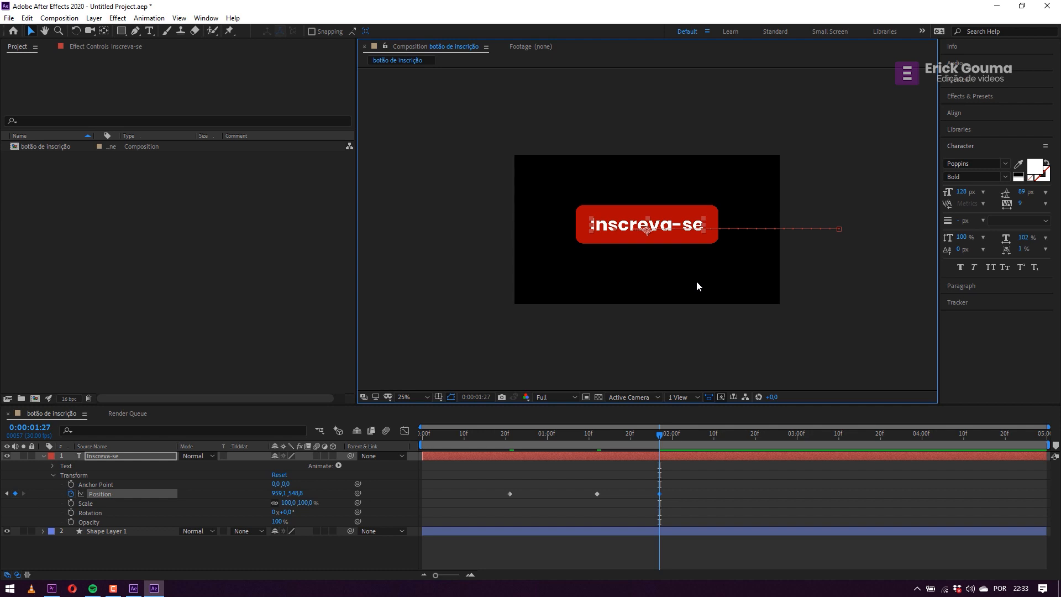
Delete the text layer's Position keyframe at 0:00:01:27.
click(598, 494)
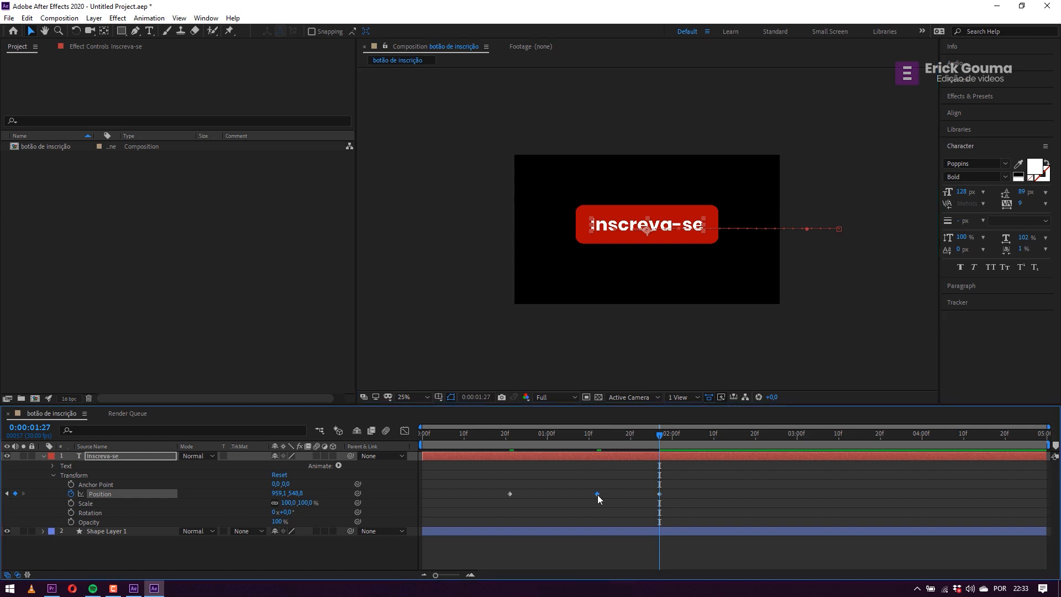
click(660, 495)
mouse_move(661, 495)
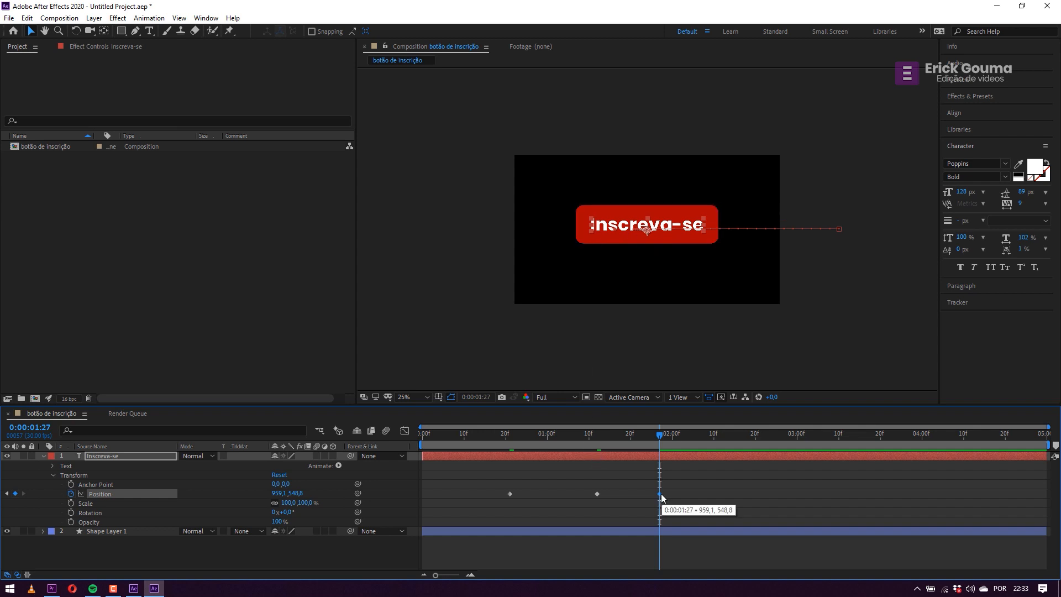
key(Delete)
key(Delete)
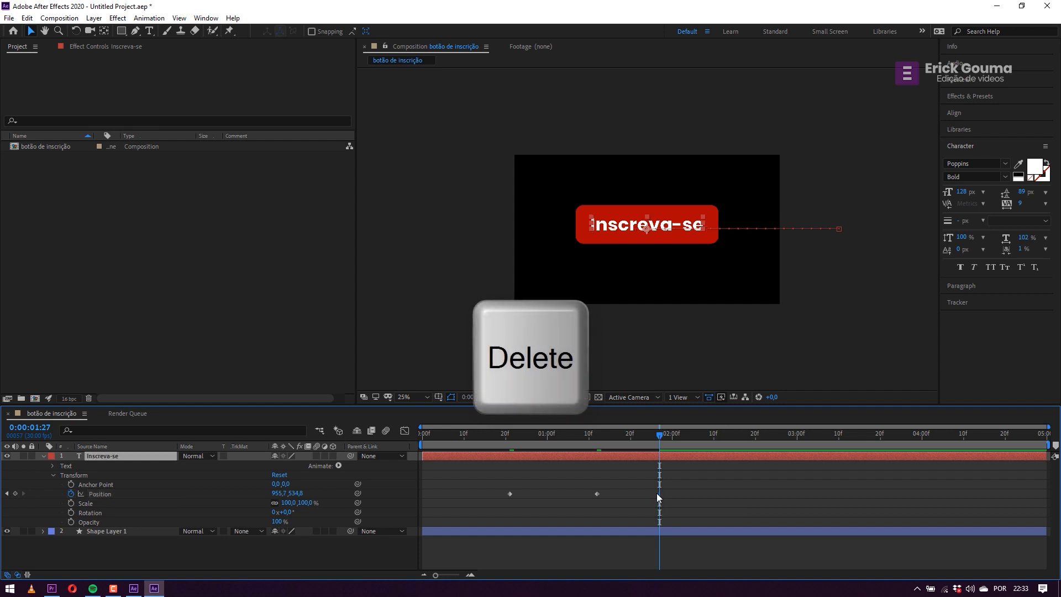
Play the animation from 0:00:00:00 and scrub around 0:00:01:12 to check how the text slides in over the growing button.
drag(608, 438, 365, 434)
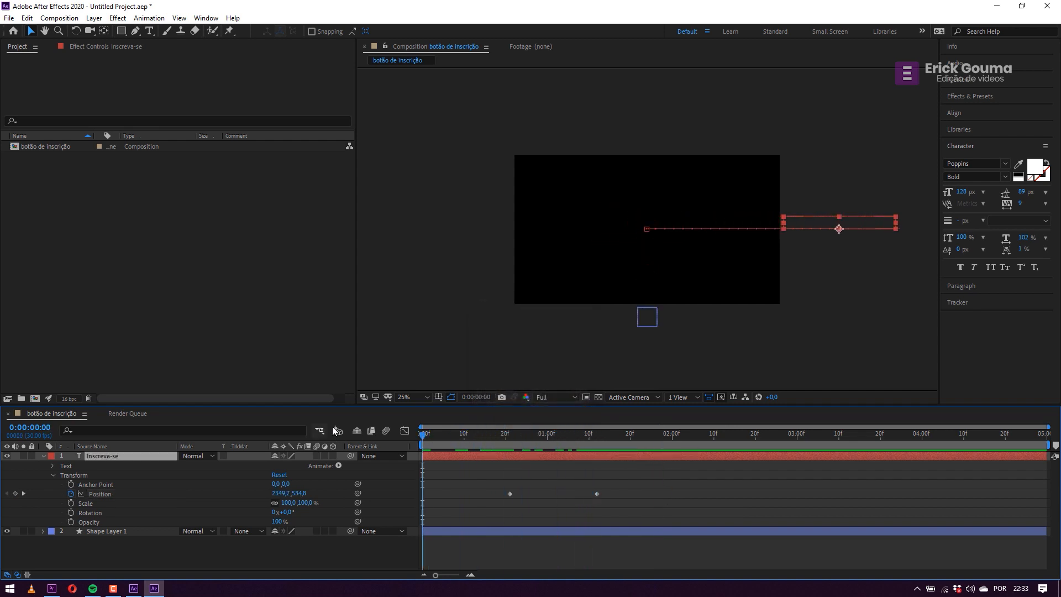
key(space)
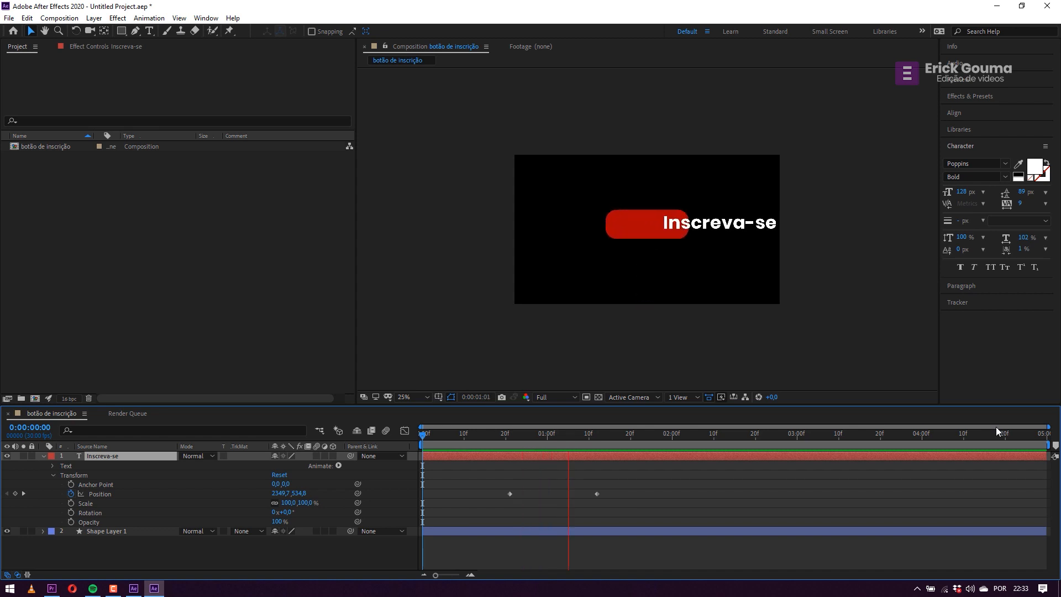
key(space)
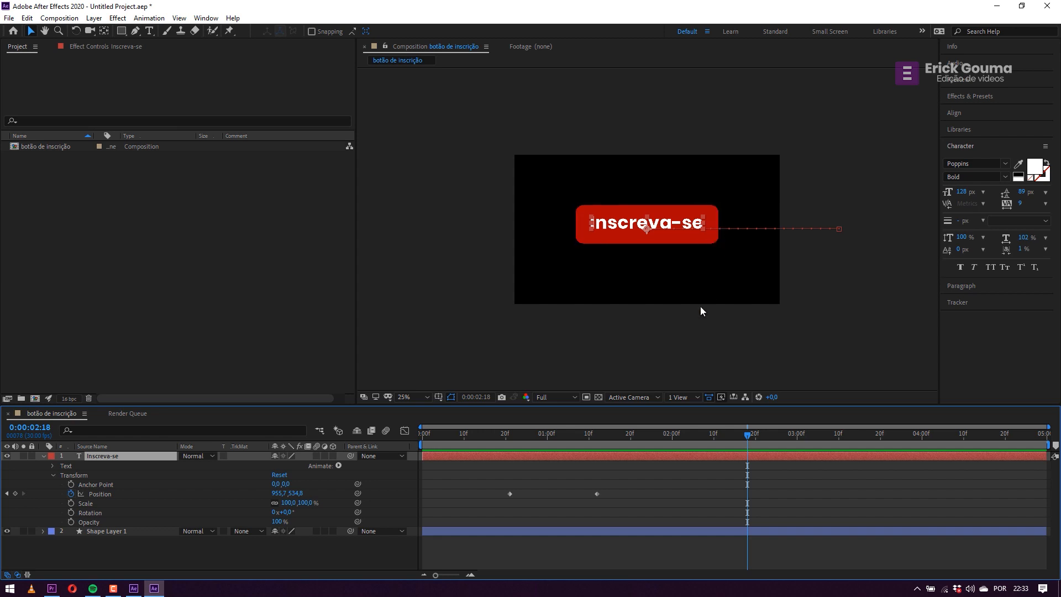
mouse_move(589, 436)
mouse_down()
mouse_move(555, 436)
mouse_move(604, 436)
mouse_up()
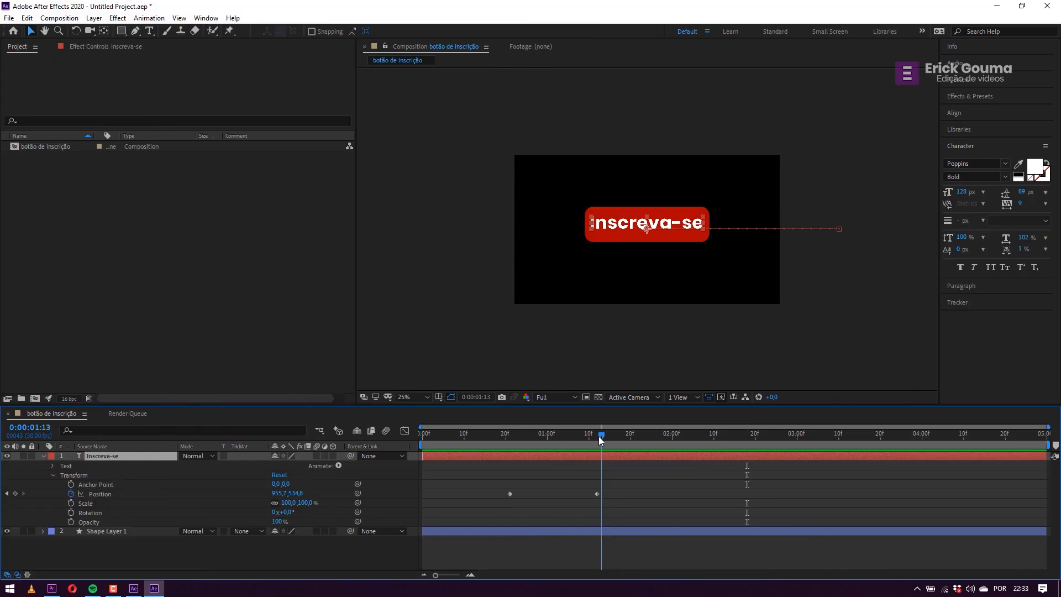
click(598, 436)
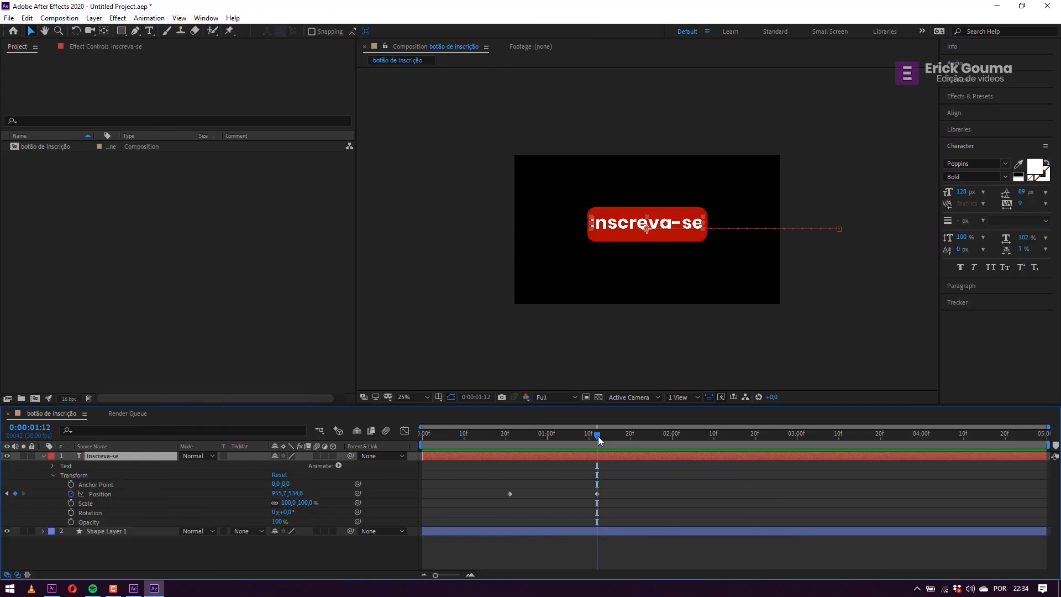
drag(599, 436, 634, 438)
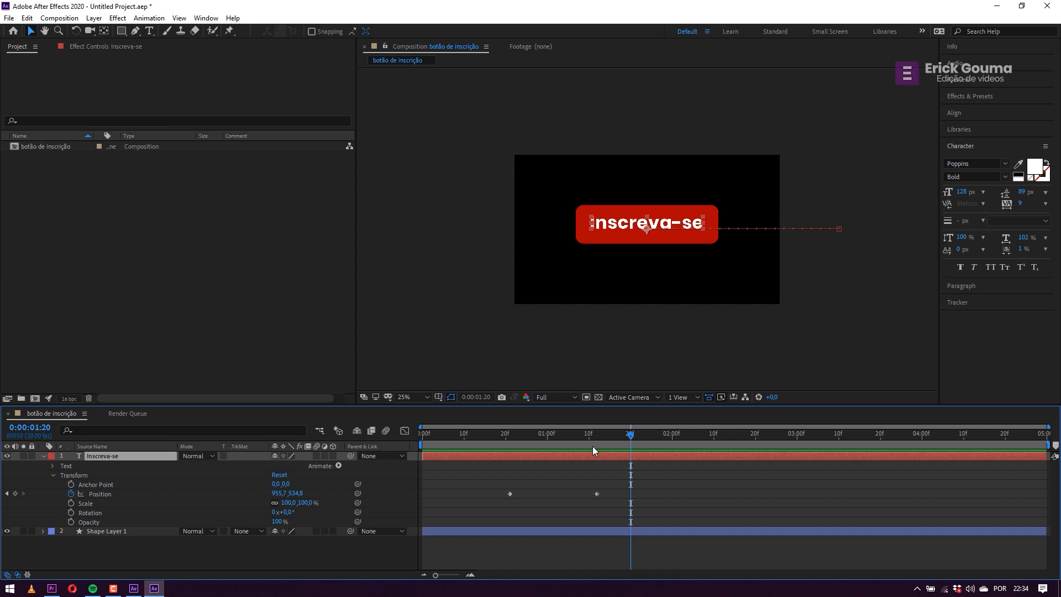
Scrub to 0:00:01:25 and duplicate Shape Layer 1.
click(531, 532)
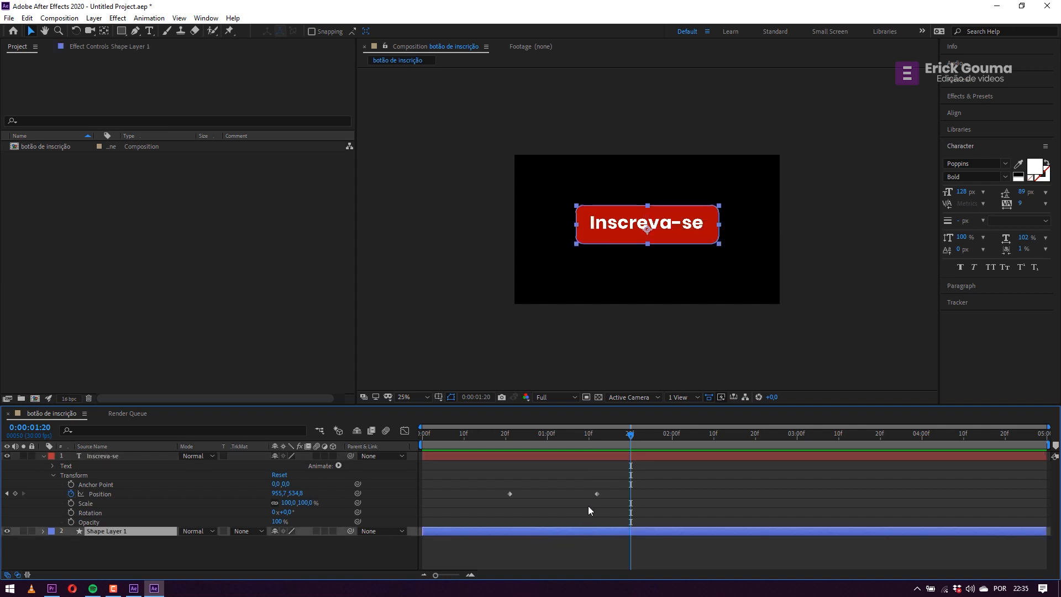
click(520, 437)
drag(519, 439, 651, 439)
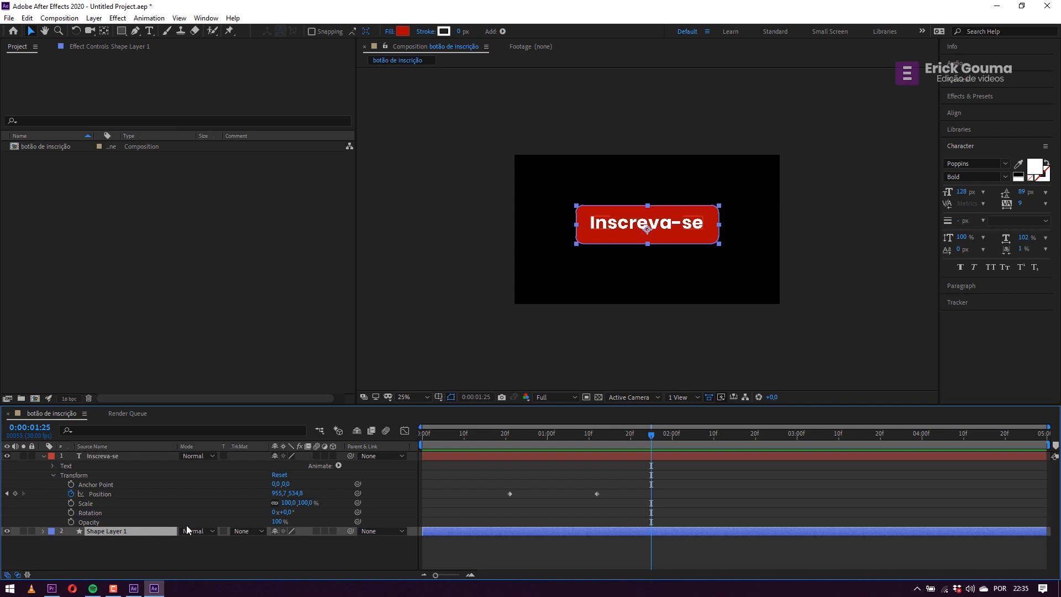
key(ctrl+d)
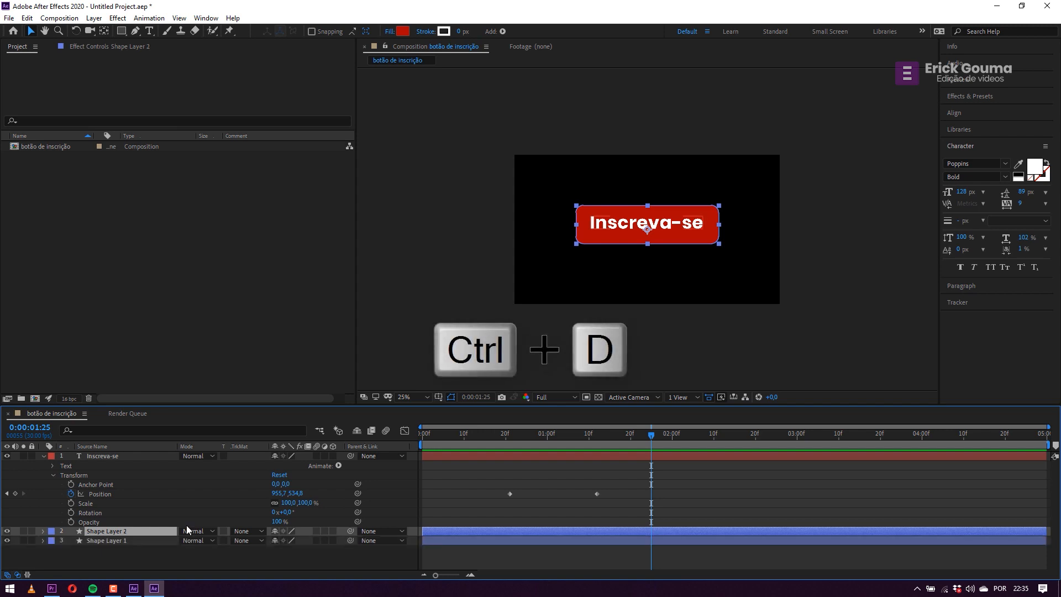
Move the duplicated Shape Layer 2 above the "Inscreva-se" text layer in the layer stack.
click(123, 542)
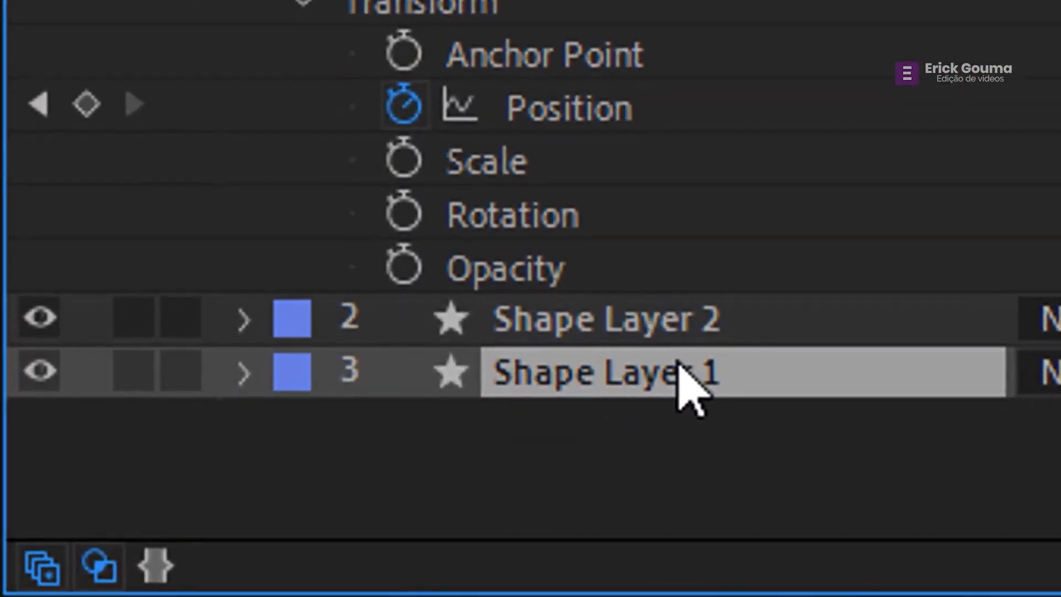
click(702, 334)
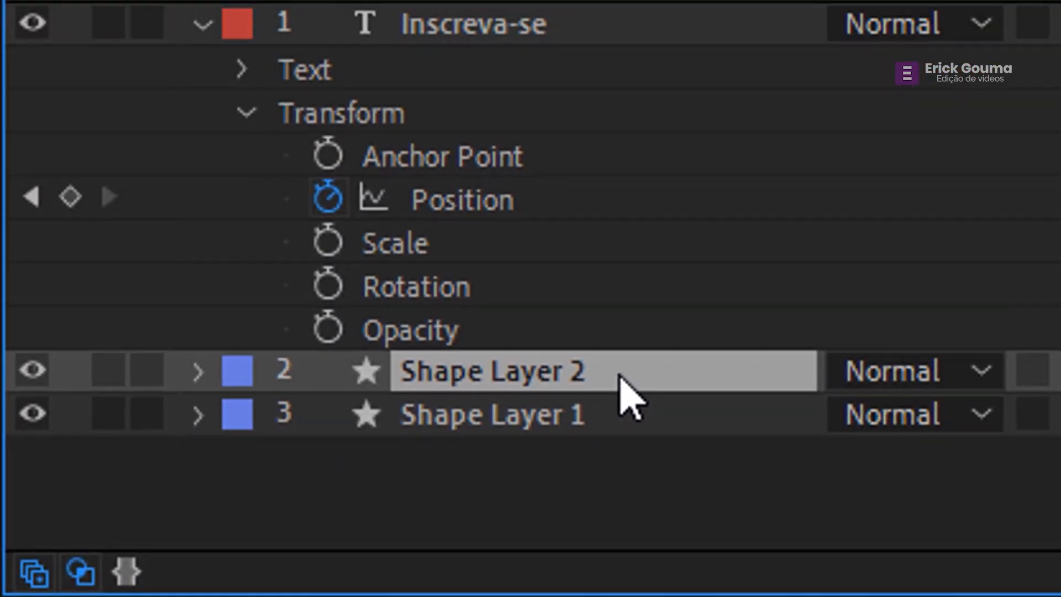
drag(762, 327, 823, 0)
drag(467, 253, 489, 193)
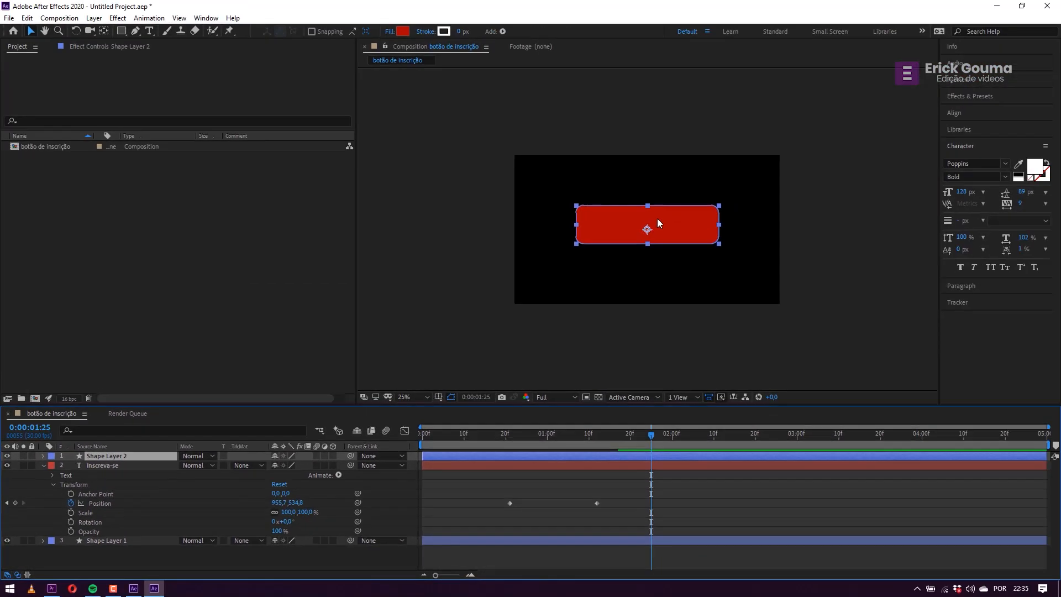
Set the "Inscreva-se" text layer's track matte to Alpha Matte "Shape Layer 2".
scroll(614, 290, up, 2)
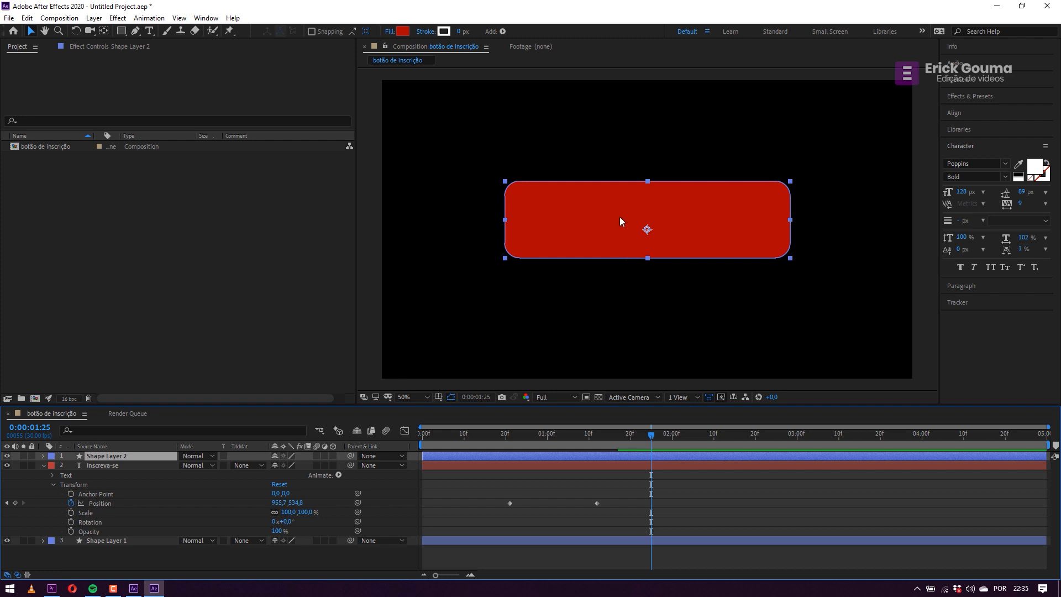
click(548, 467)
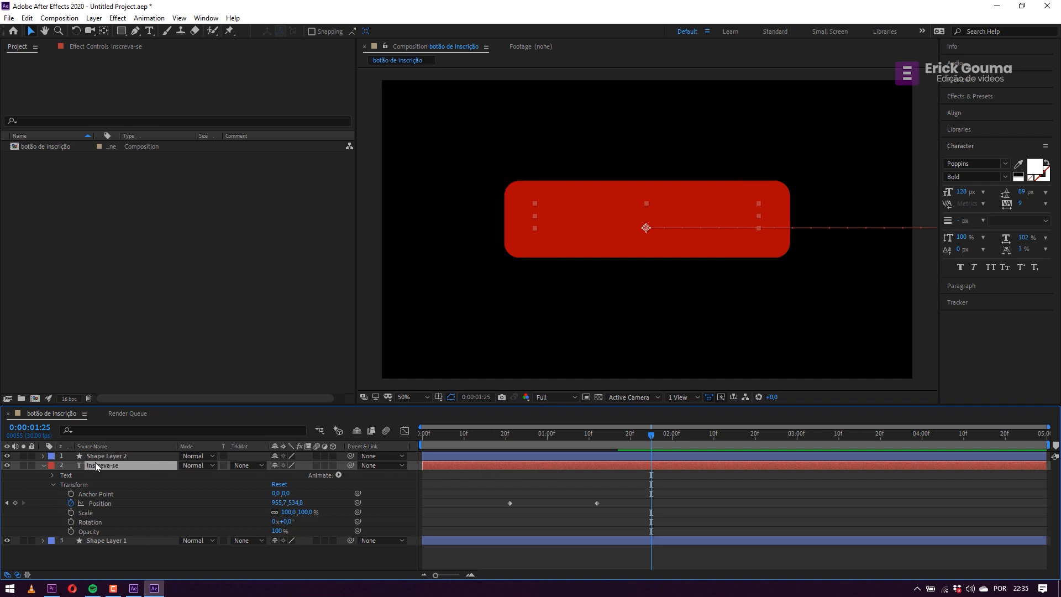
click(260, 466)
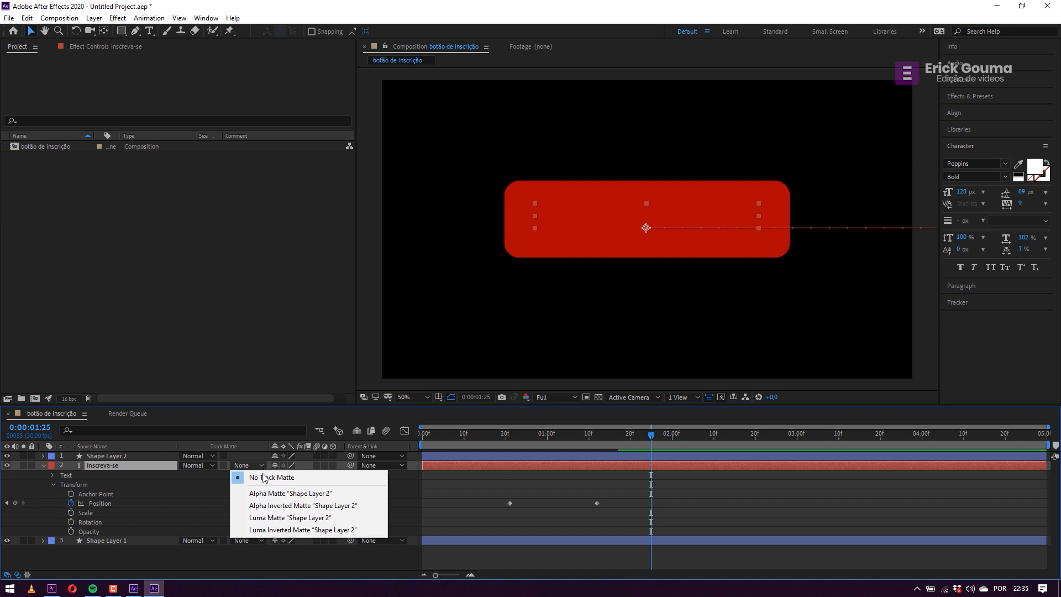
click(280, 496)
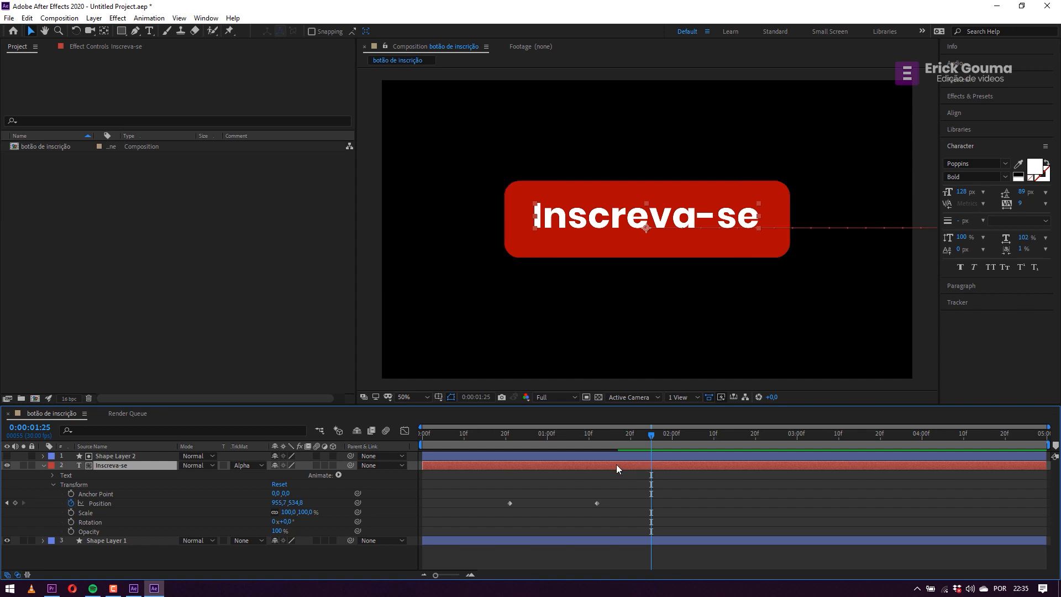
Play the animation twice from 0:00:00:00 to check how the matte clips the text as it slides in.
drag(645, 437, 412, 442)
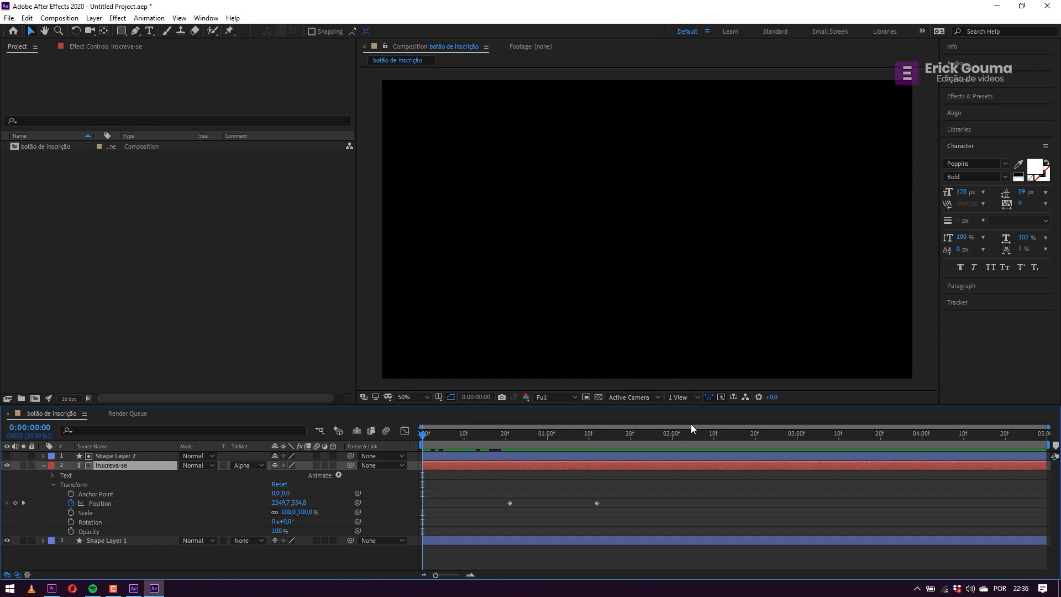
key(space)
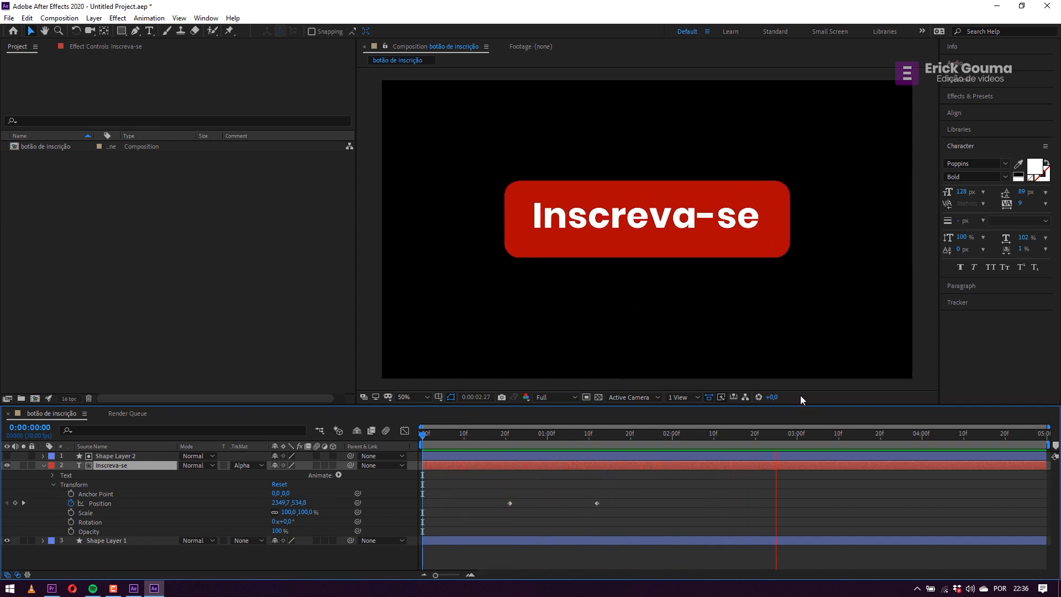
key(space)
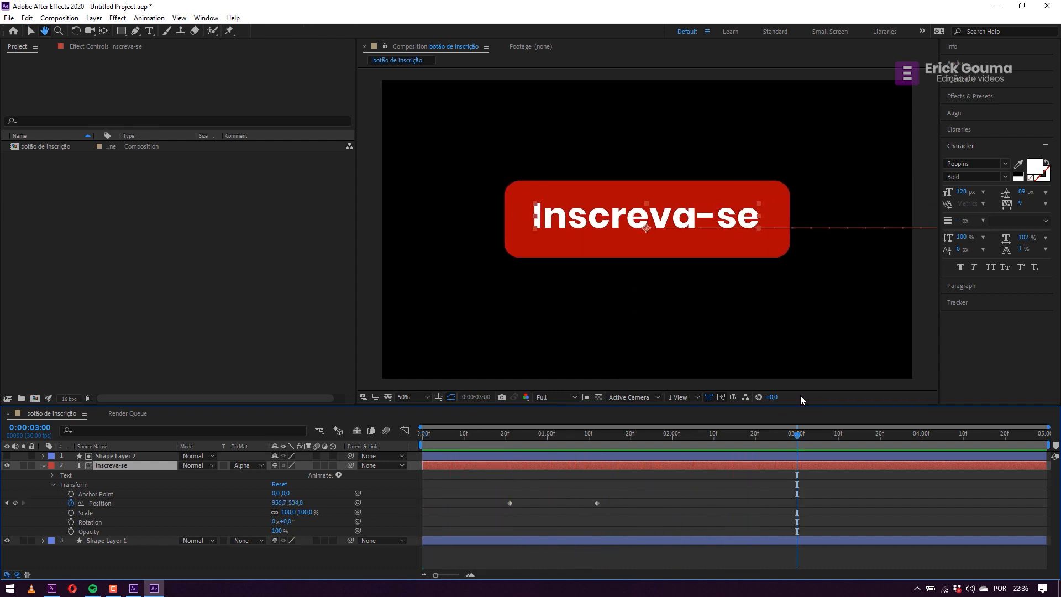
drag(634, 442, 360, 442)
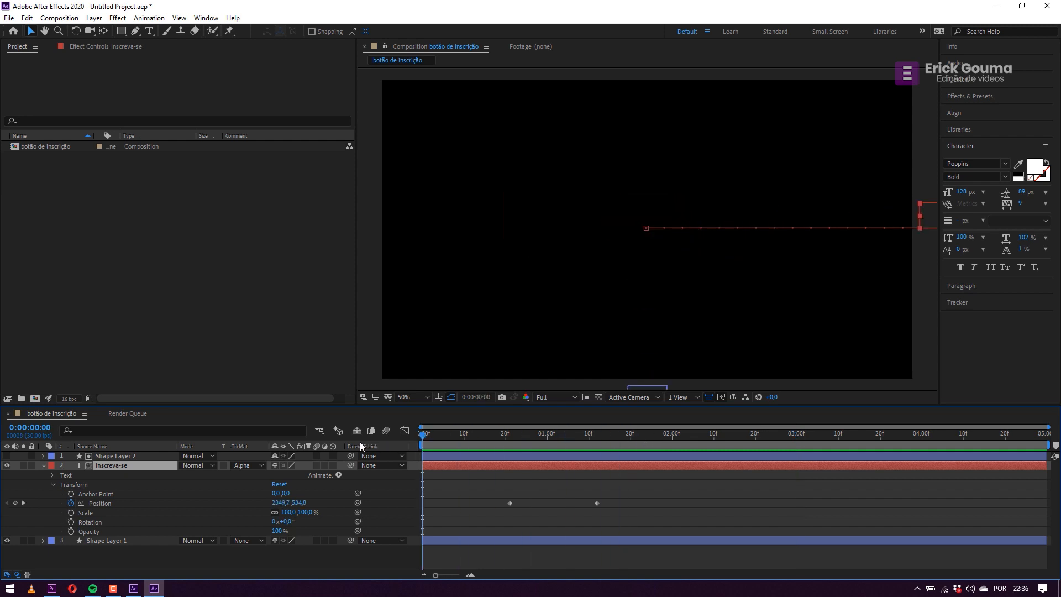
key(space)
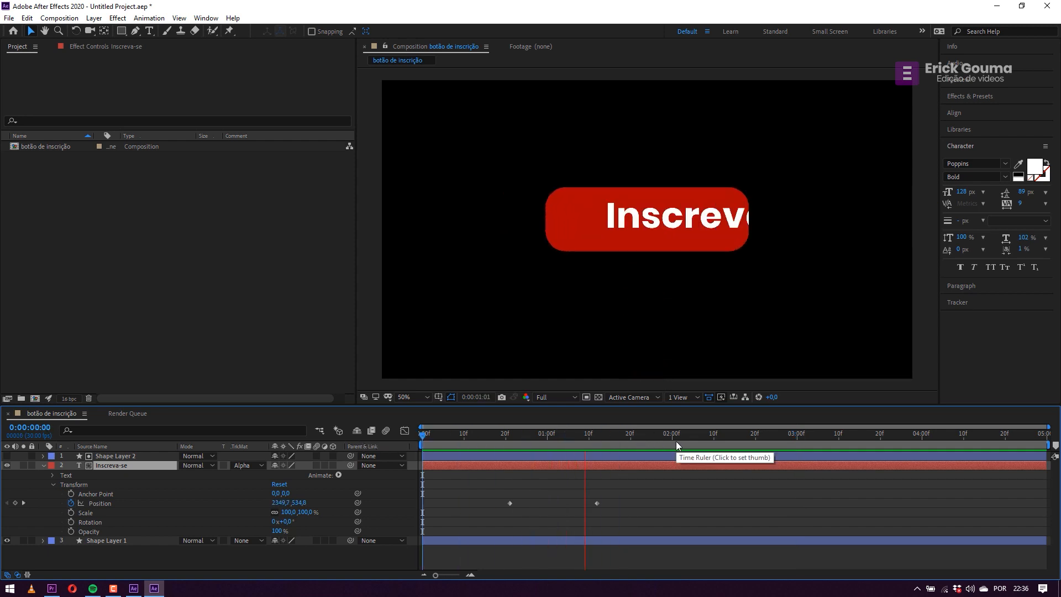
key(space)
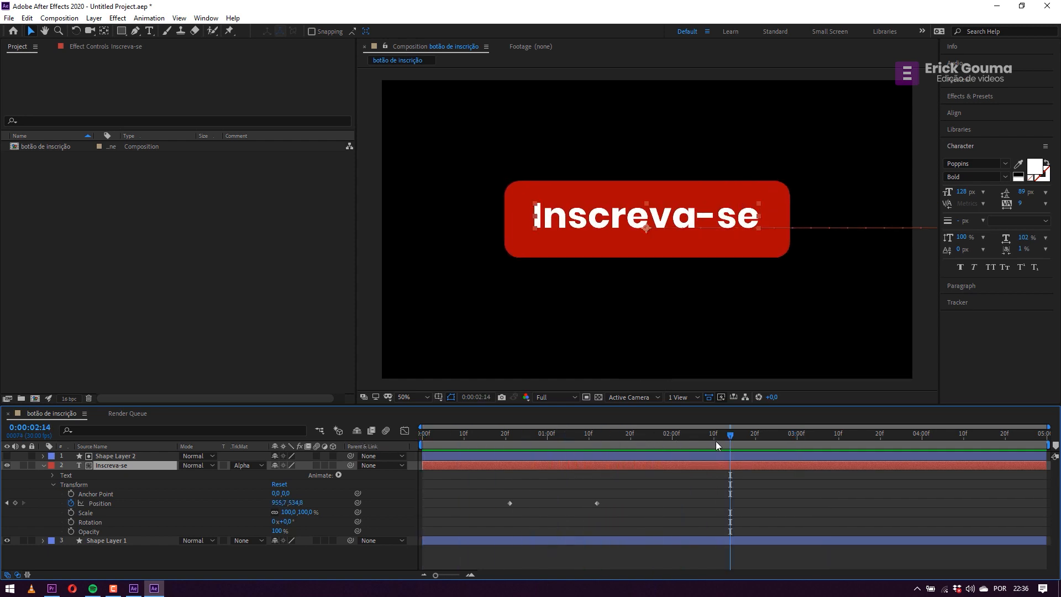
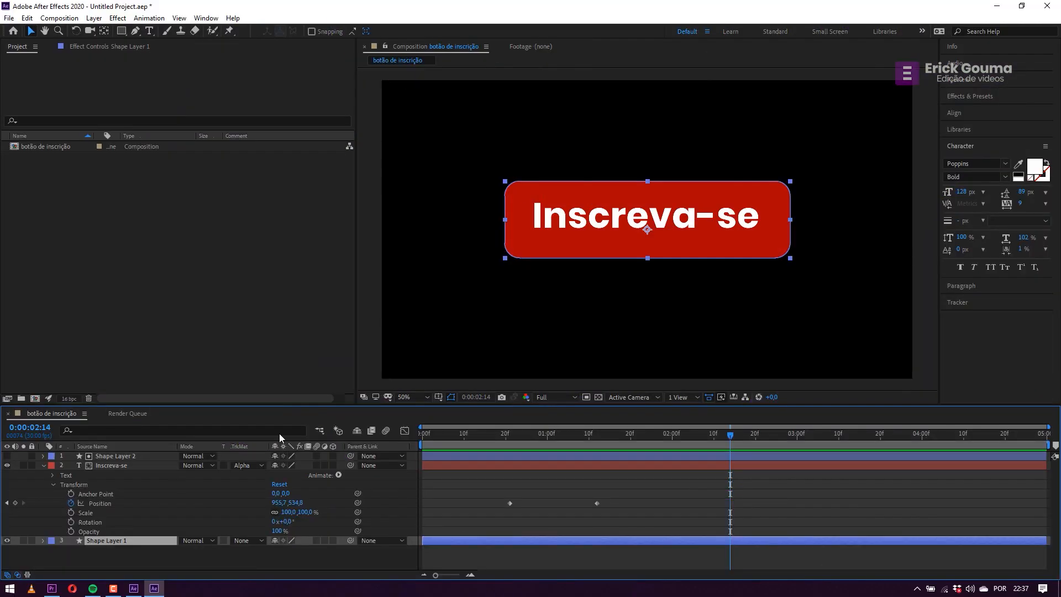
click(128, 413)
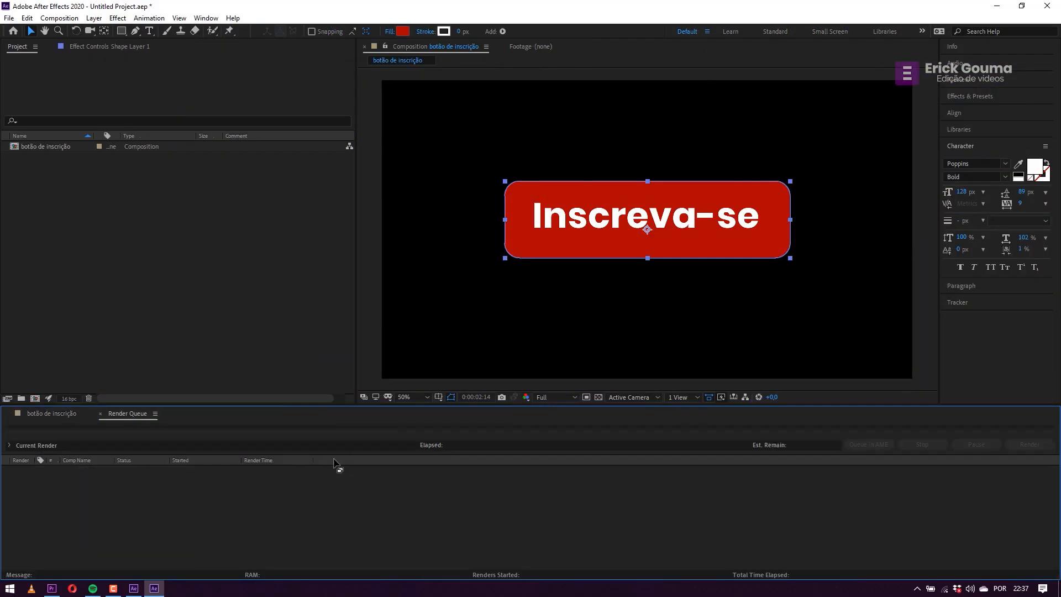
click(43, 415)
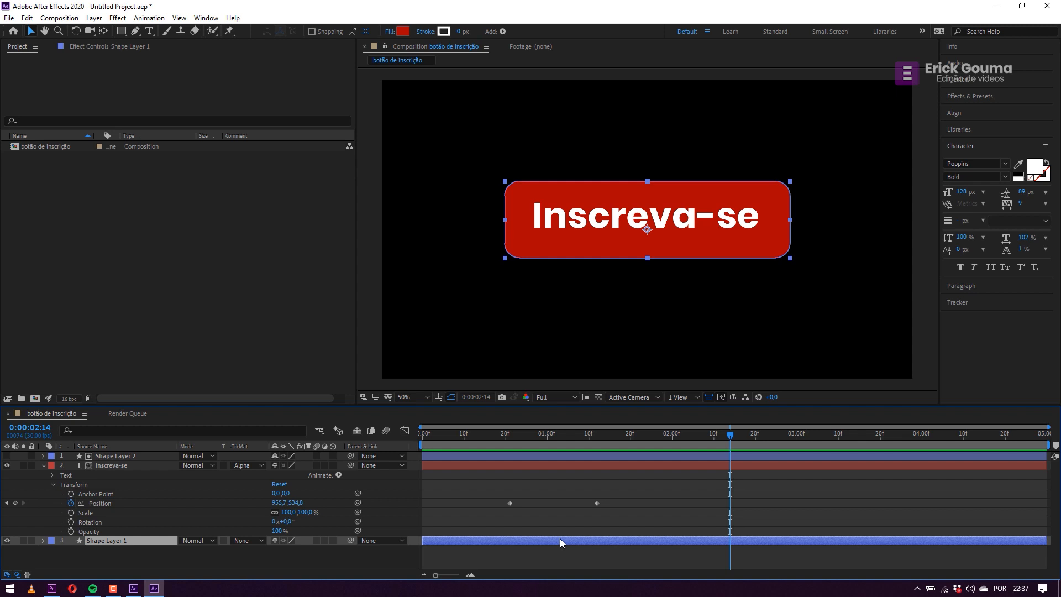
Reveal Shape Layer 1's keyframed properties and set its Size to 1055,4, 293,0 at 0:00:02:02.
key(u)
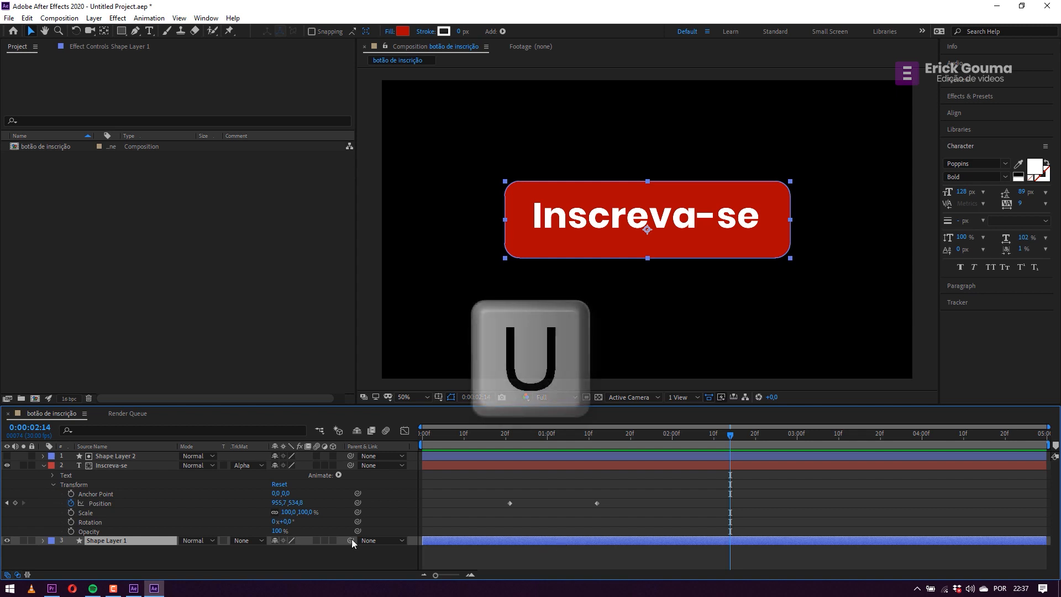
key(u)
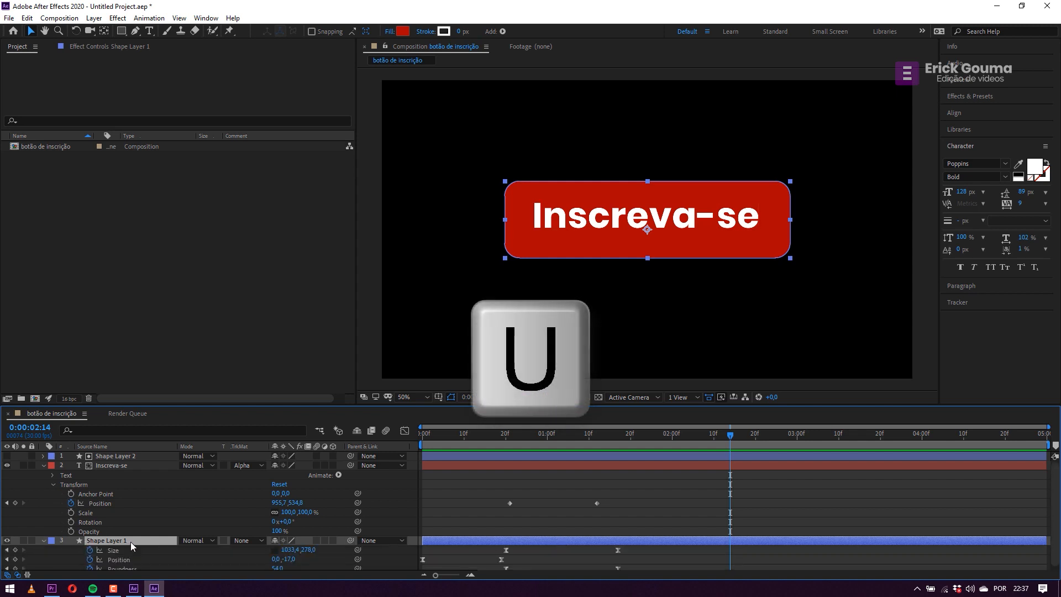
scroll(139, 485, down, 1)
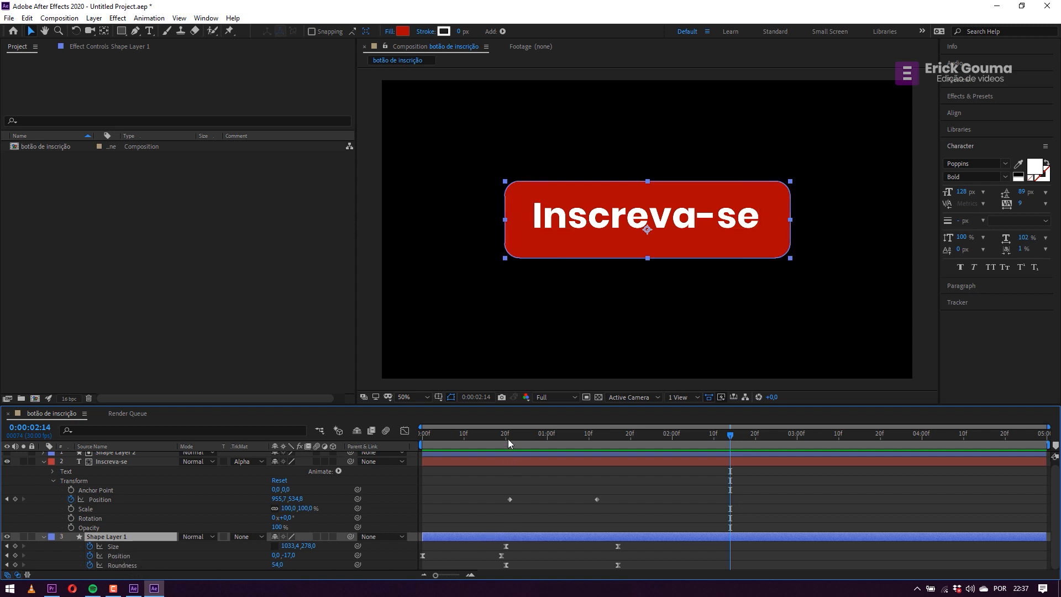
drag(509, 434, 672, 436)
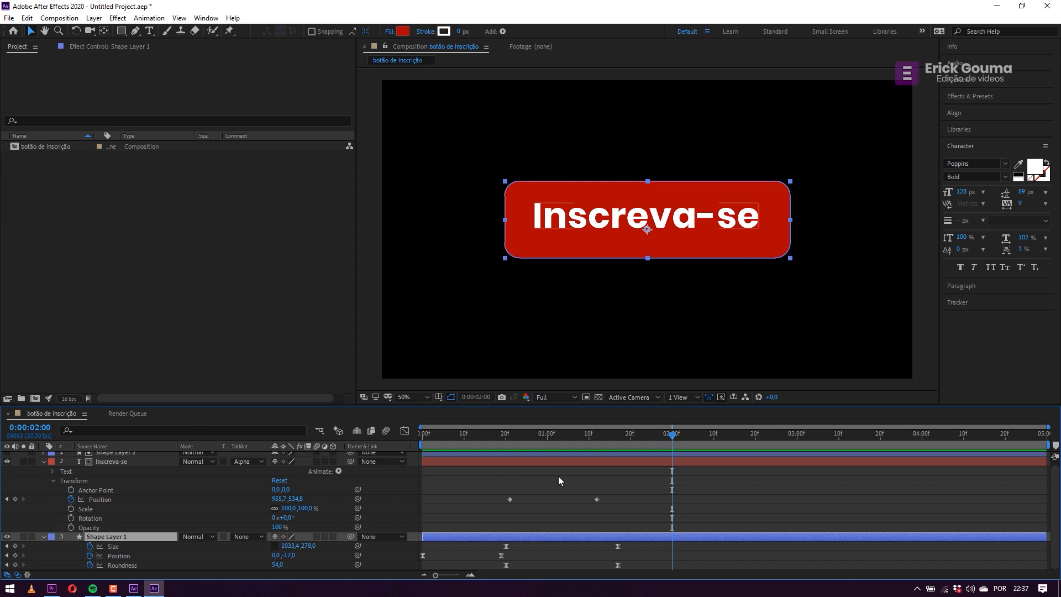
click(680, 436)
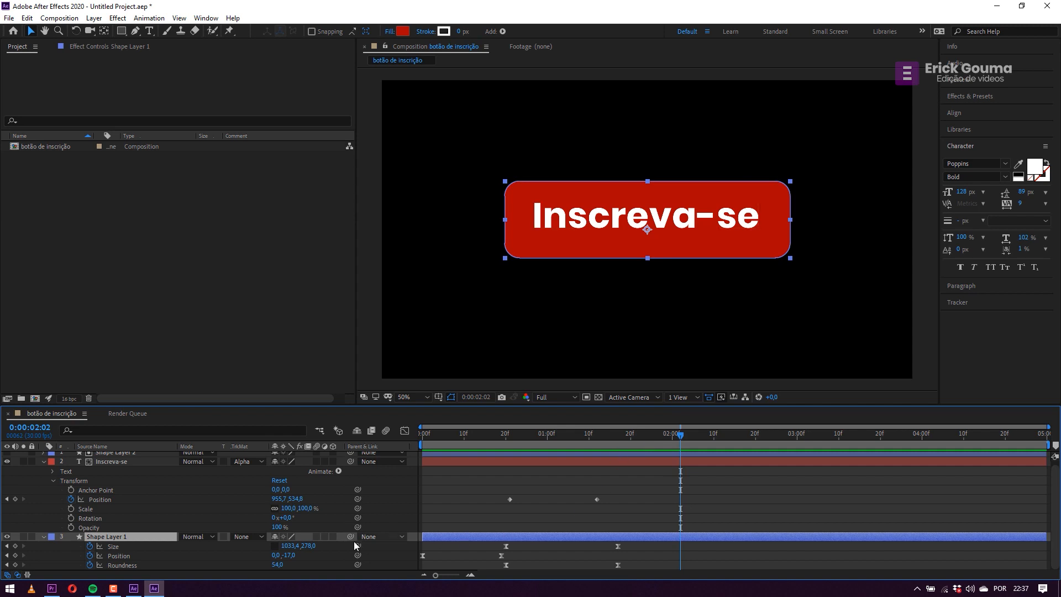
drag(314, 548, 301, 544)
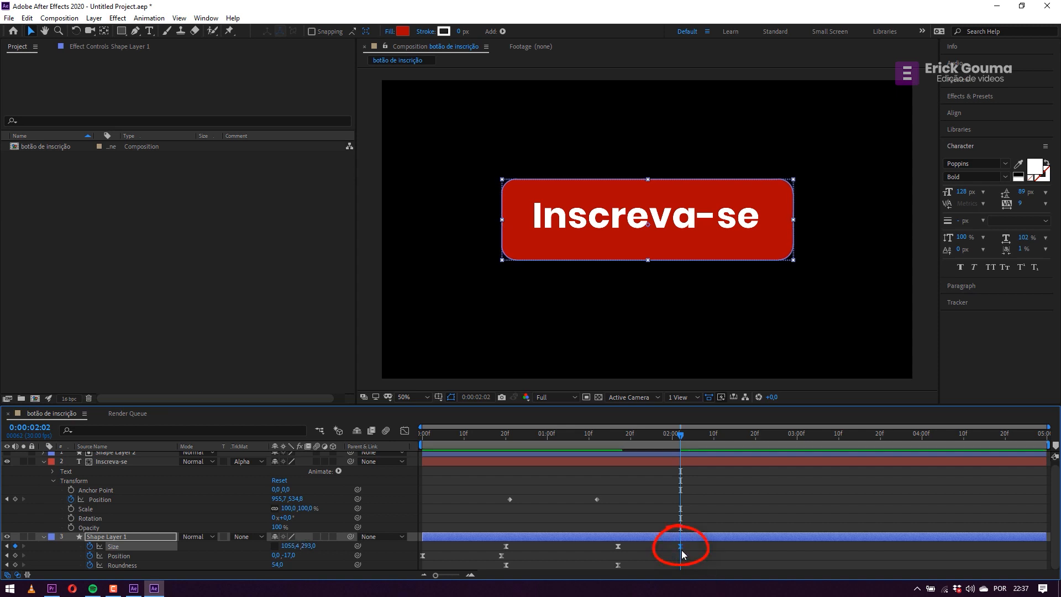
Copy Shape Layer 1's Size keyframe just before 0:00:01:20 and paste it at 0:00:02:17.
click(620, 546)
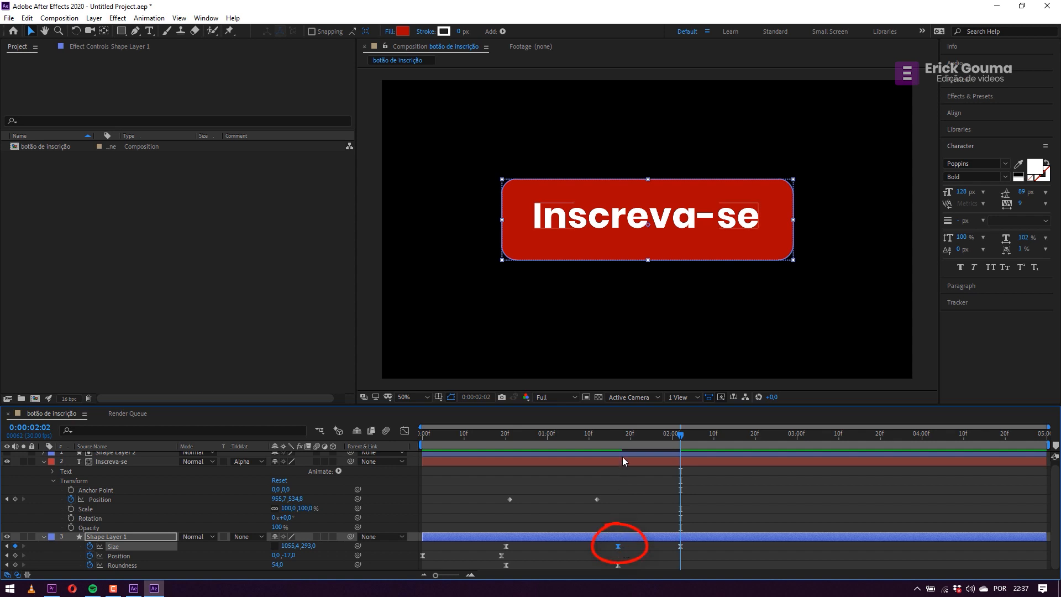
click(678, 437)
mouse_move(681, 436)
mouse_down()
mouse_move(618, 437)
mouse_move(681, 438)
mouse_up()
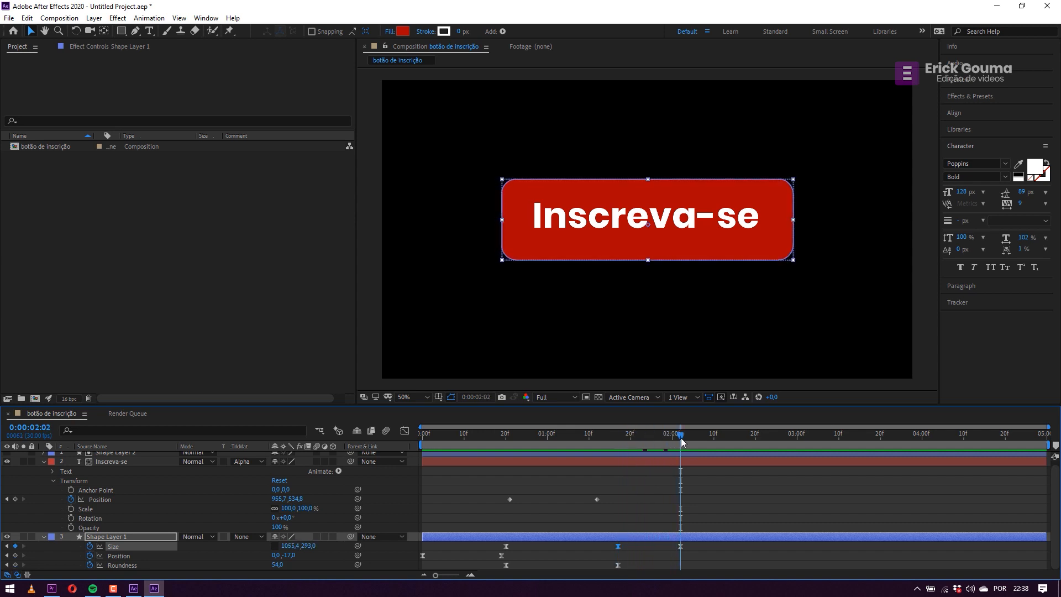
click(622, 545)
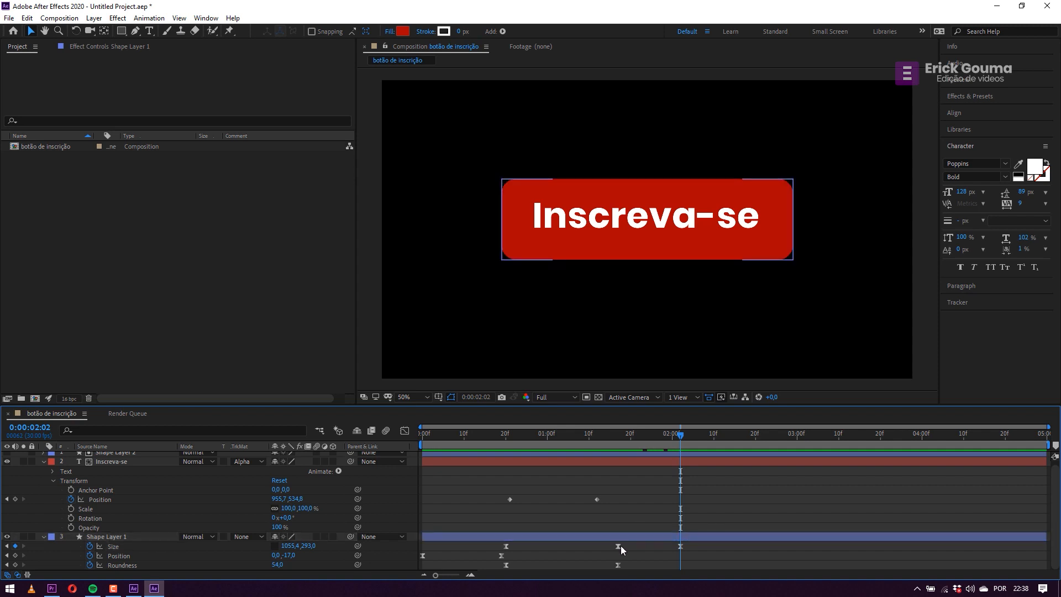
click(619, 548)
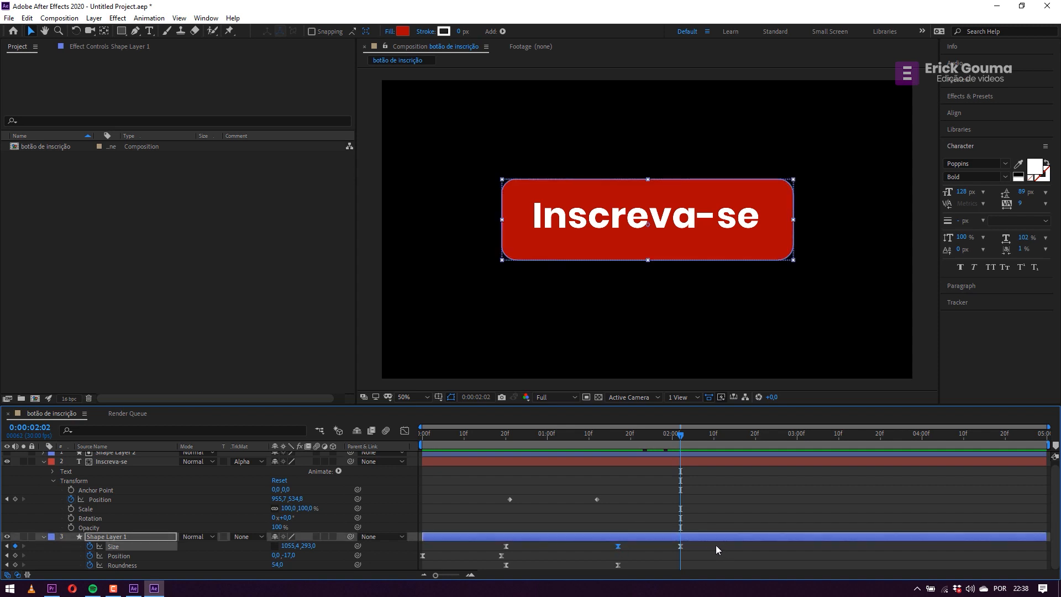
key(ctrl+c)
drag(746, 438, 744, 439)
key(ctrl+v)
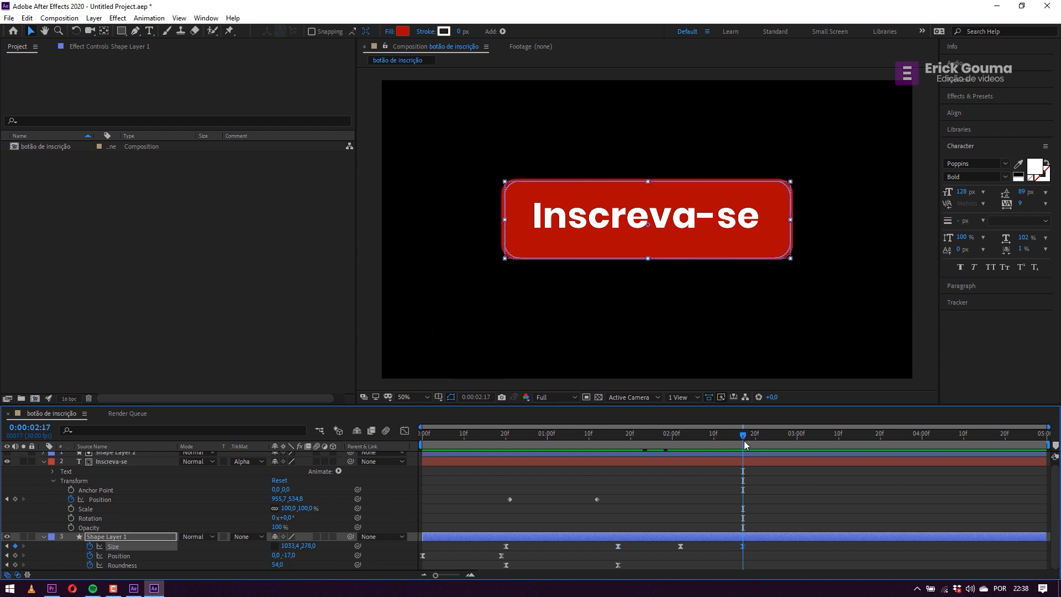
Play the animation from 0:00:01:16 to check the button's size pulse.
drag(659, 438, 614, 448)
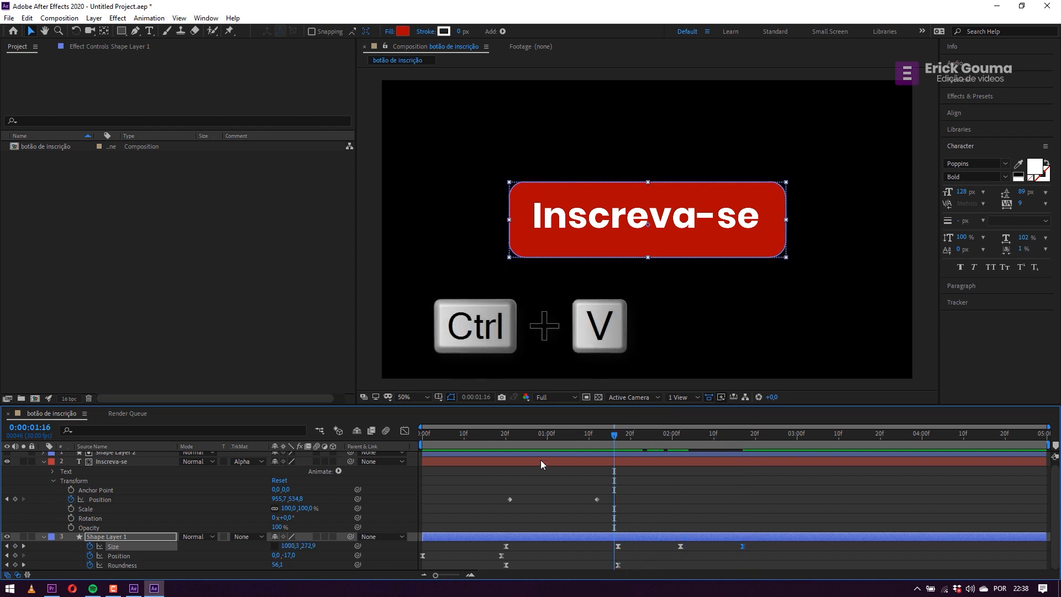
key(space)
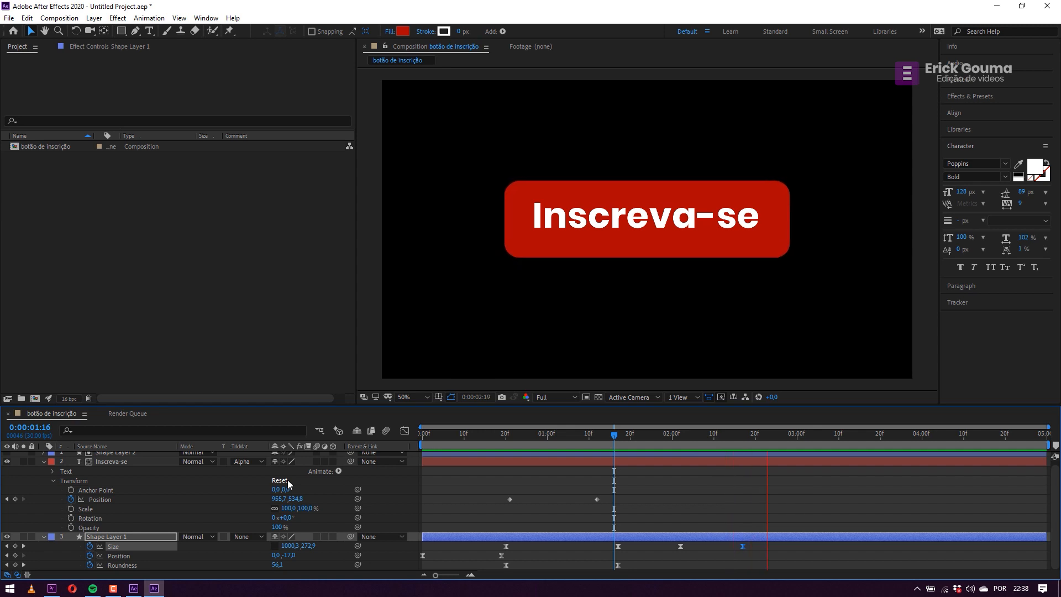
key(space)
Copy Shape Layer 1's Size keyframes at 0:00:02:02 and 0:00:02:17 and paste the pair at 0:00:03:04 and again at 0:00:04:07.
drag(679, 438, 813, 441)
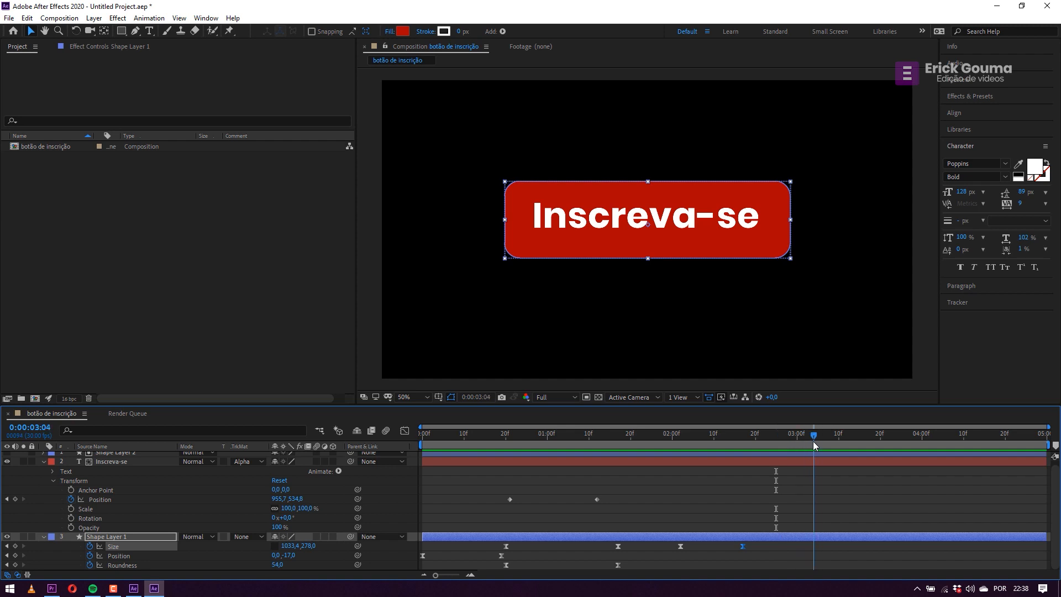
drag(772, 544, 672, 559)
key(ctrl+c)
key(ctrl+v)
drag(822, 437, 951, 438)
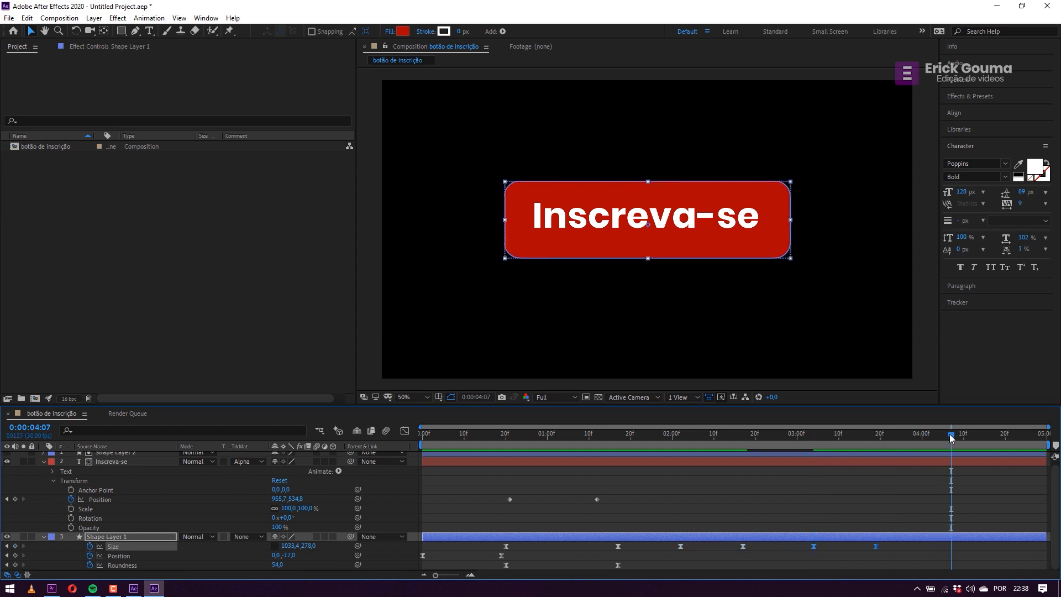
key(ctrl+v)
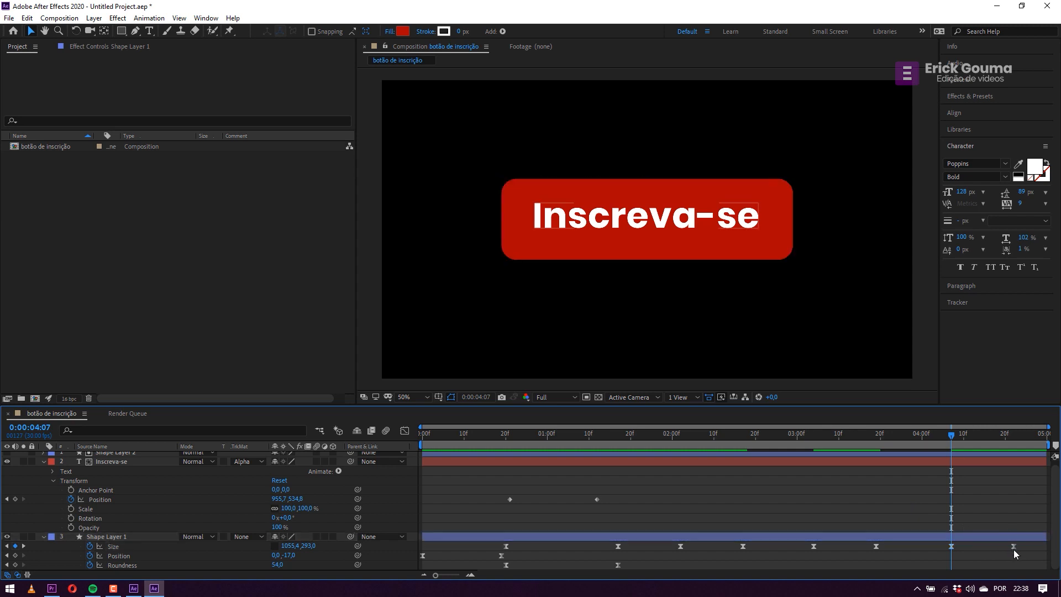
Space out the pasted Size keyframes: move the last near the timeline's end, the one before it to 0:00:04:10, and the preceding one slightly later.
drag(1014, 549, 1044, 553)
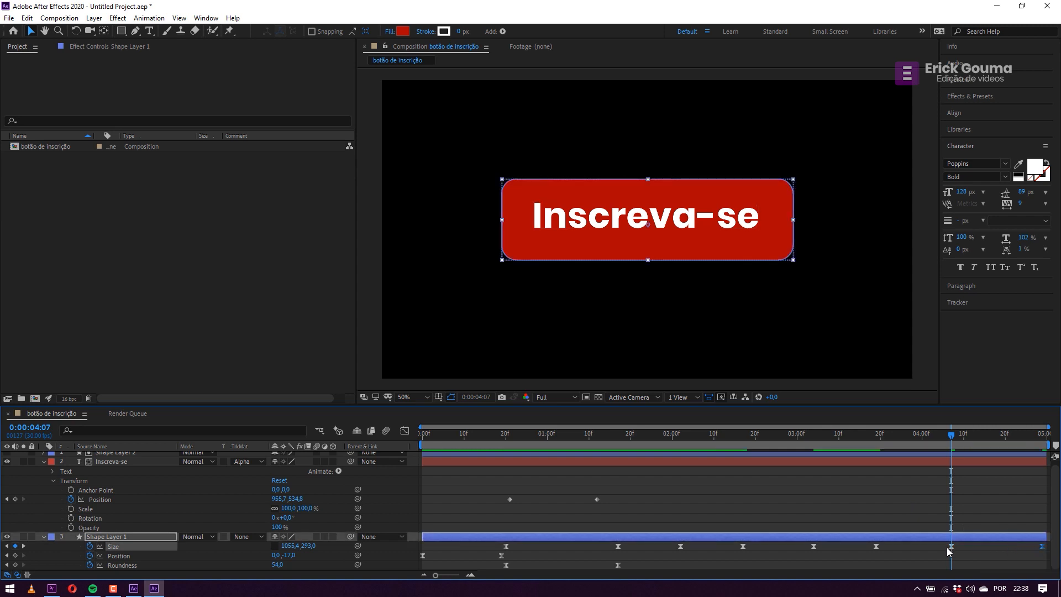
drag(952, 546, 964, 549)
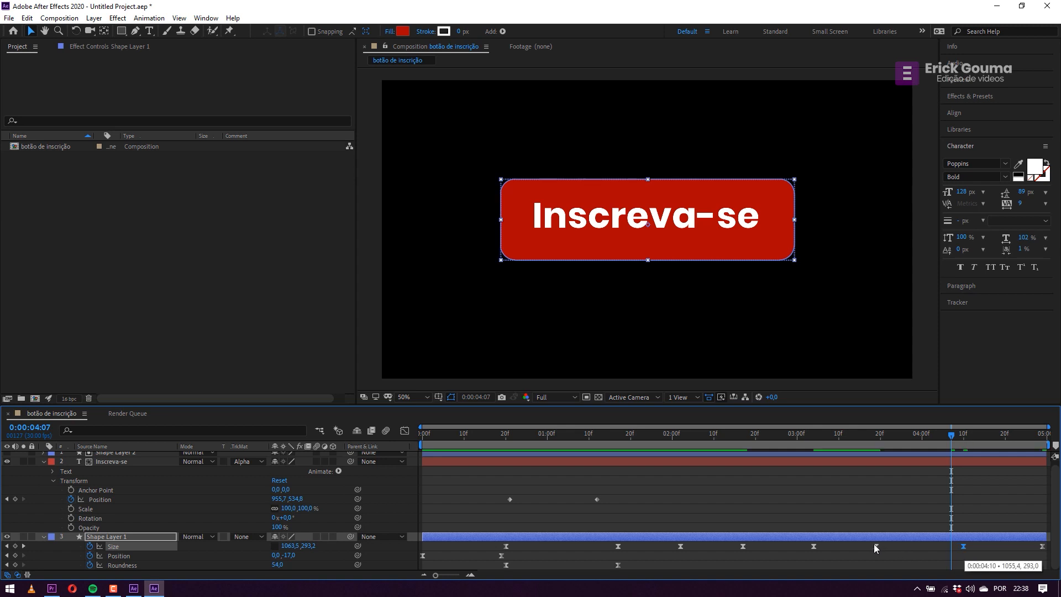
drag(874, 546, 879, 545)
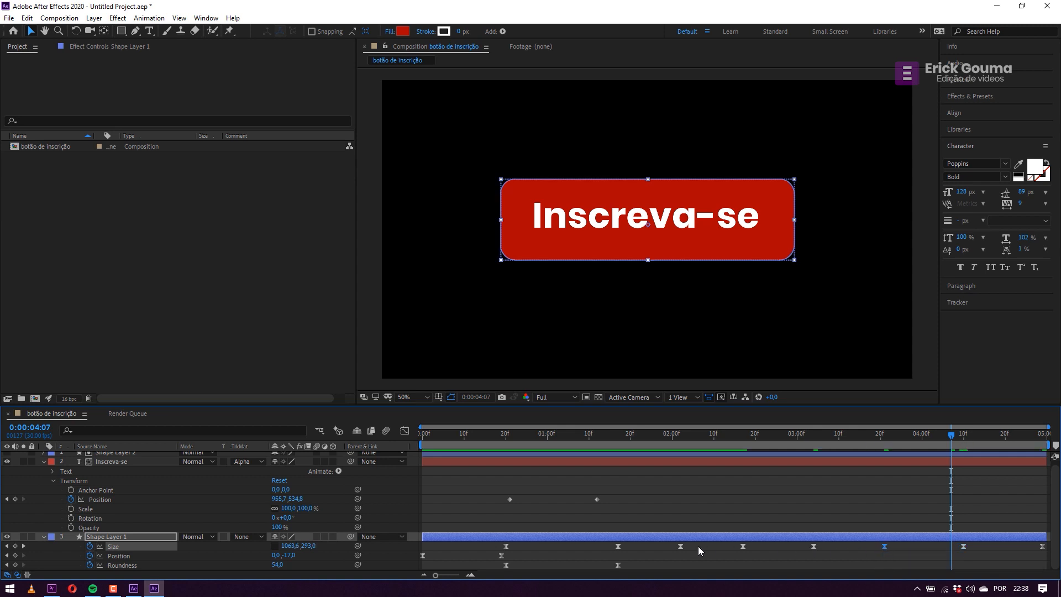
Shift Shape Layer 1's Size keyframes near 0:00:02:02 and 0:00:02:17 slightly earlier, and play the animation from the start.
drag(681, 548, 679, 548)
drag(744, 548, 740, 548)
drag(630, 444, 422, 438)
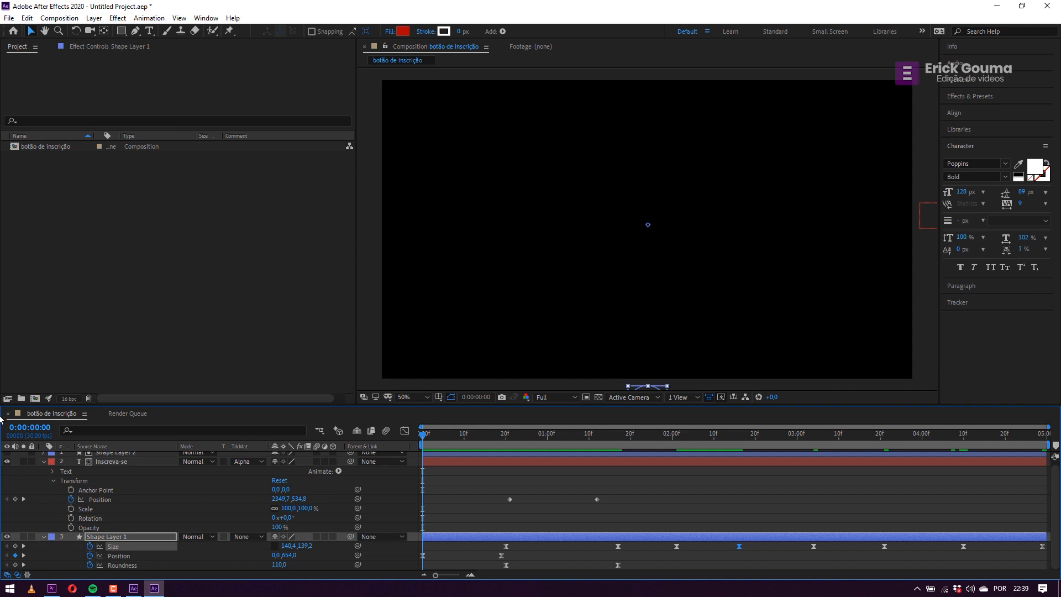
key(space)
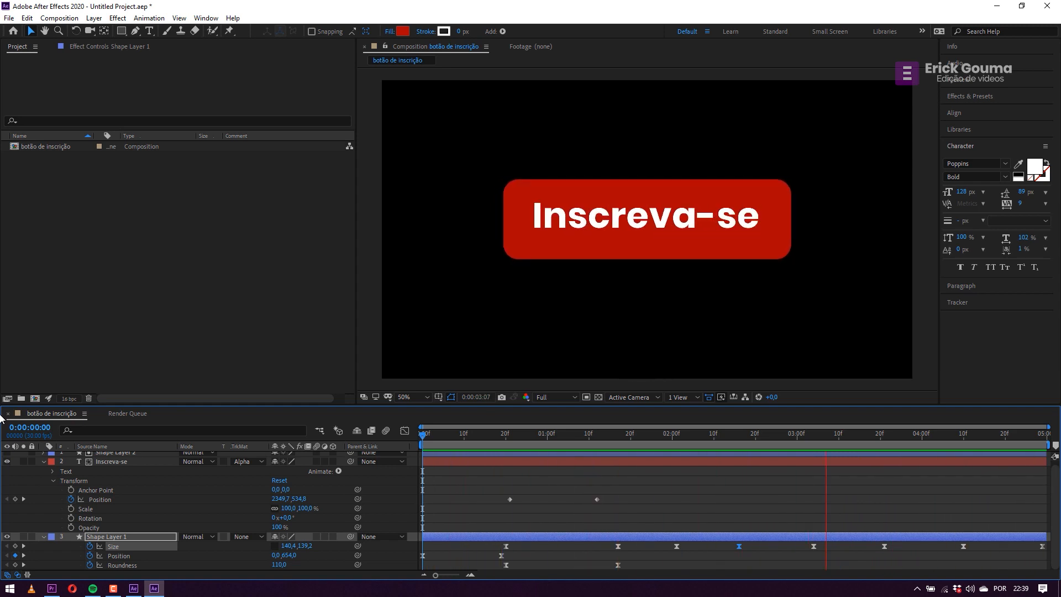
key(space)
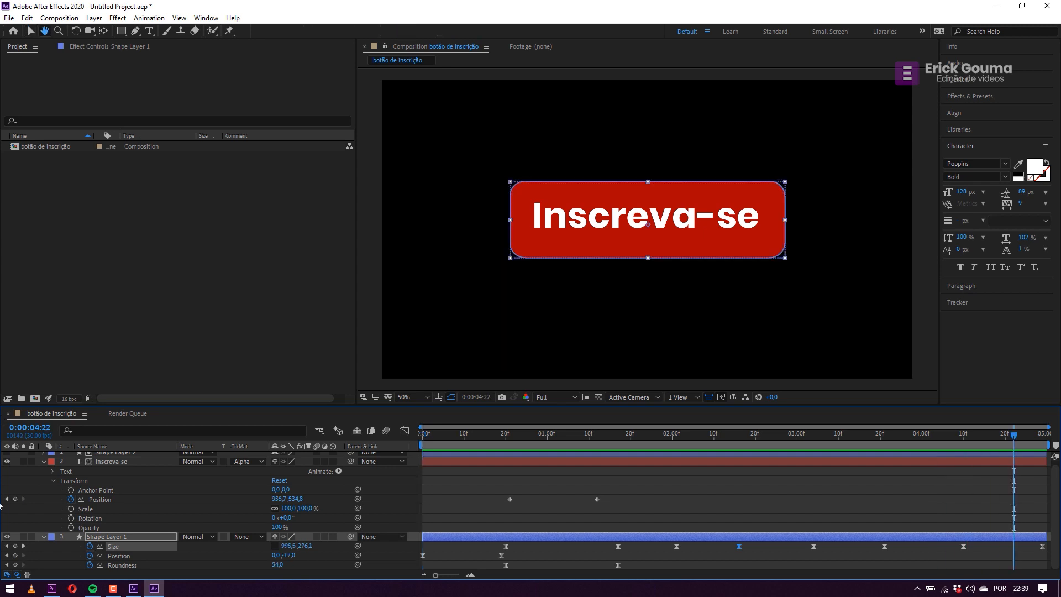
Collapse the Inscreva-se and Shape Layer 1 properties, and select Shape Layer 1, Inscreva-se and Shape Layer 2 in turn.
click(43, 464)
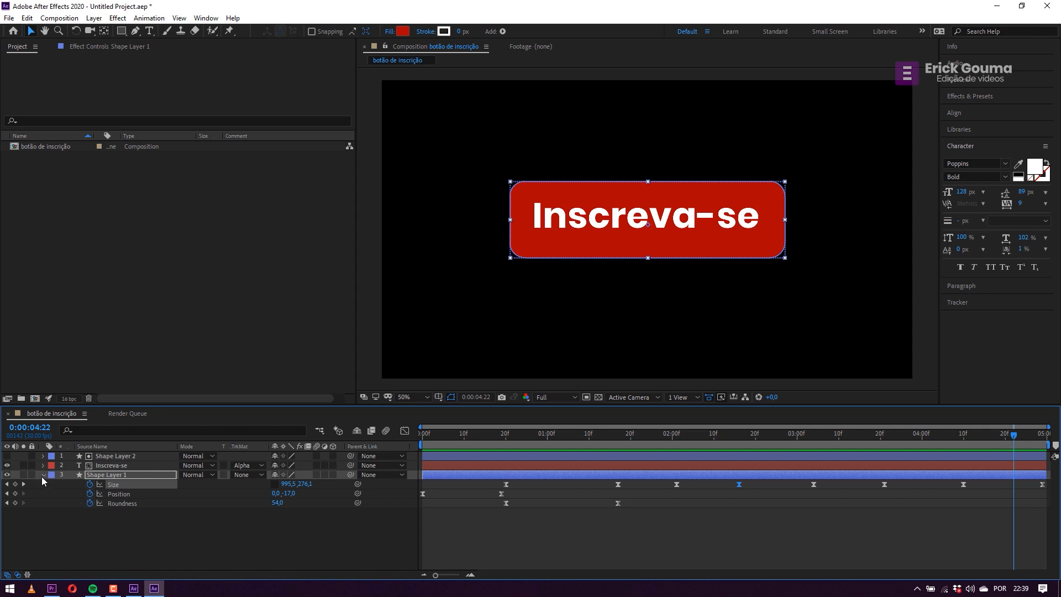
click(43, 475)
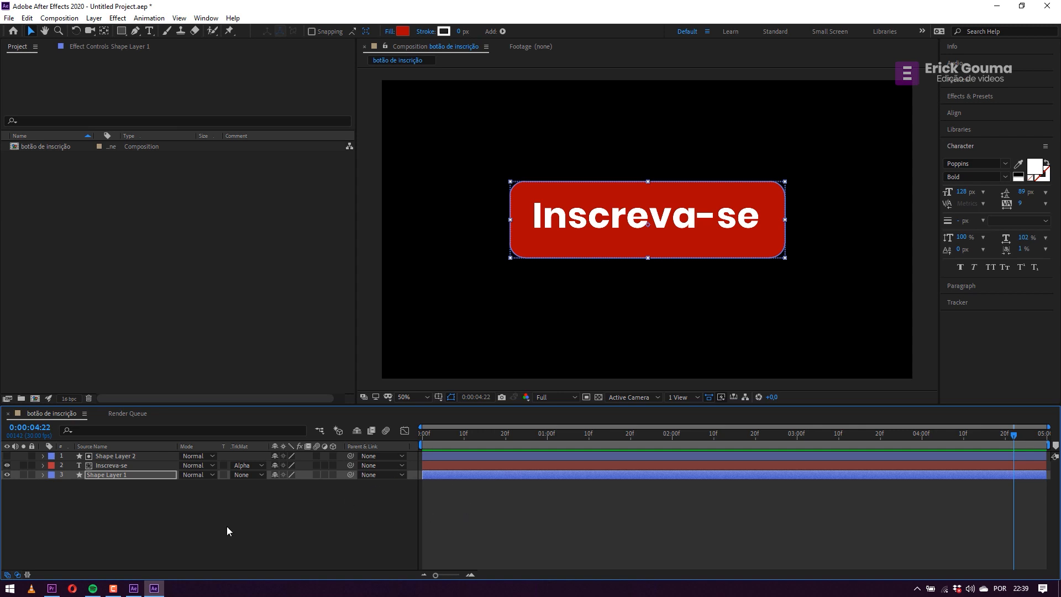
click(115, 480)
click(124, 474)
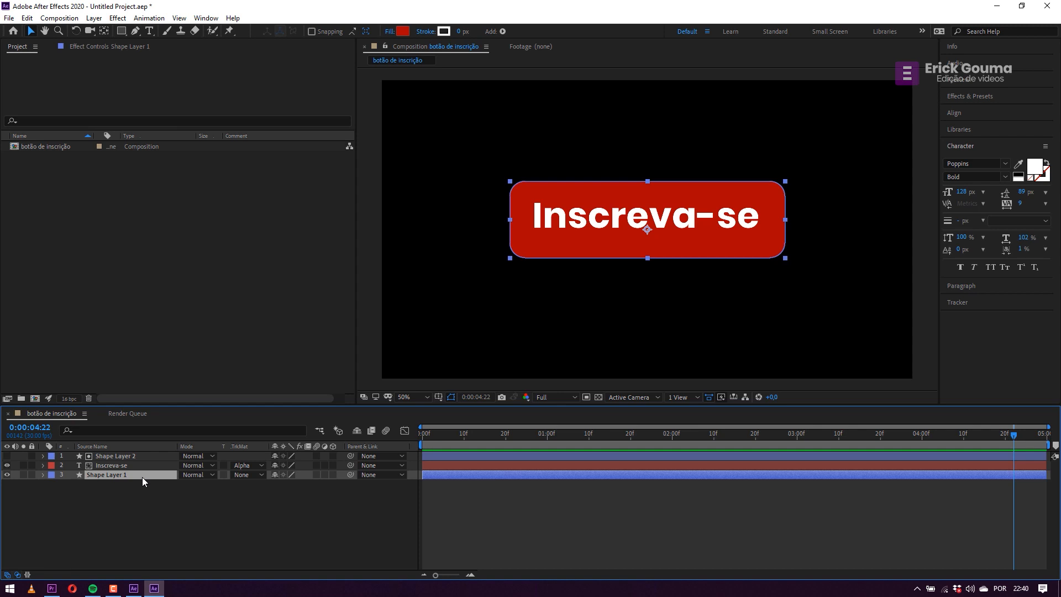
click(121, 465)
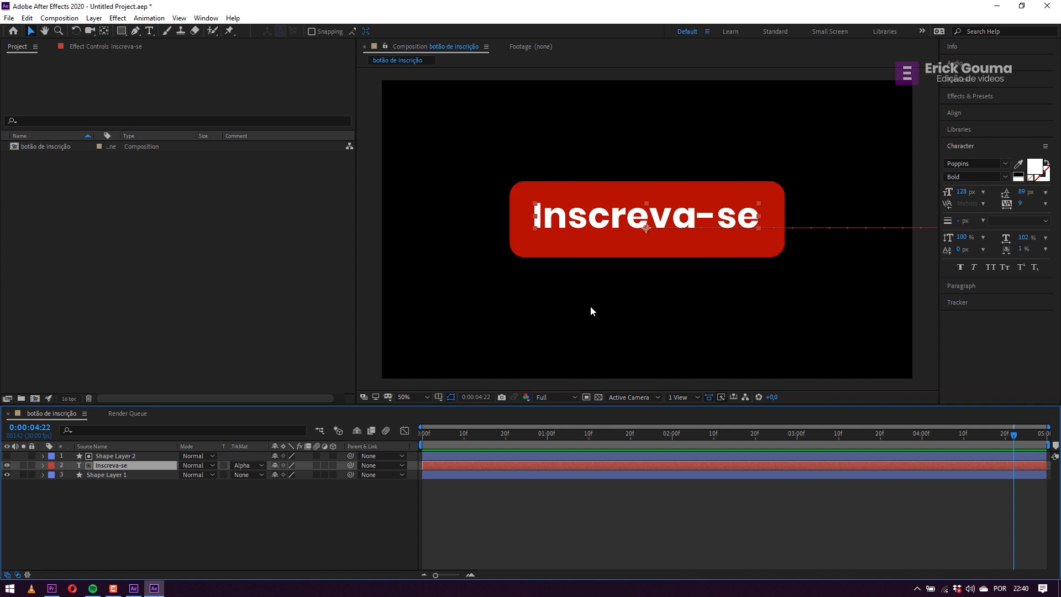
click(128, 457)
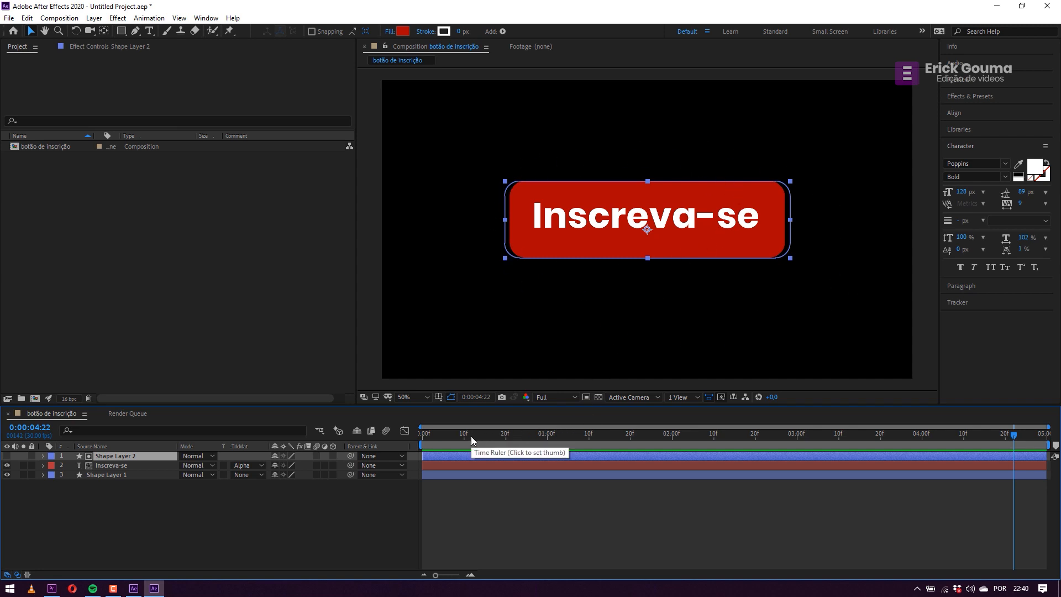
Try setting the Inscreva-se layer to No Track Matte at 0:00:01:07 and scrub through the label's slide-in.
drag(469, 436, 576, 436)
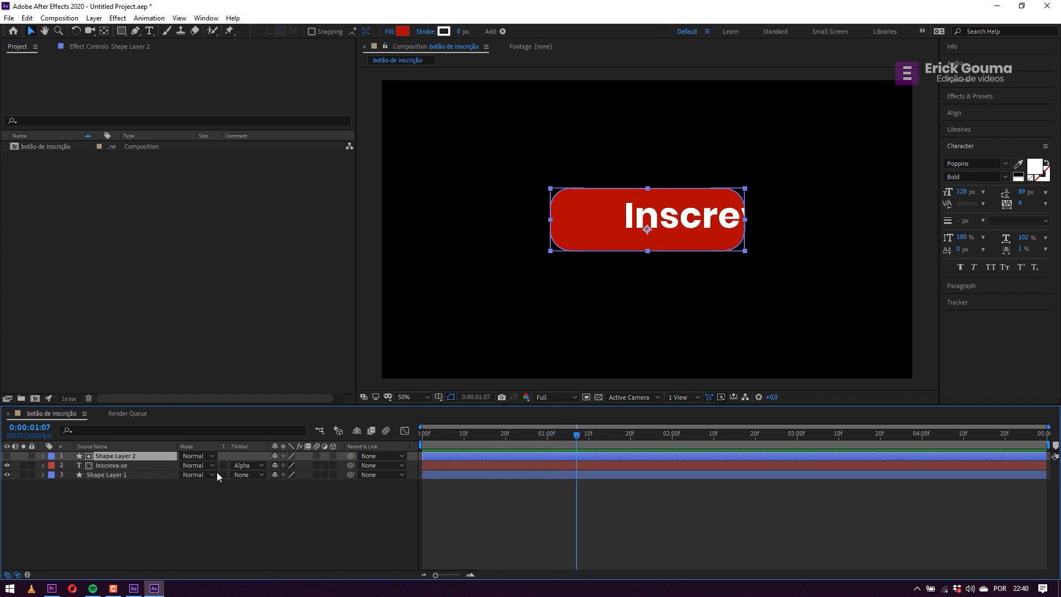
click(260, 464)
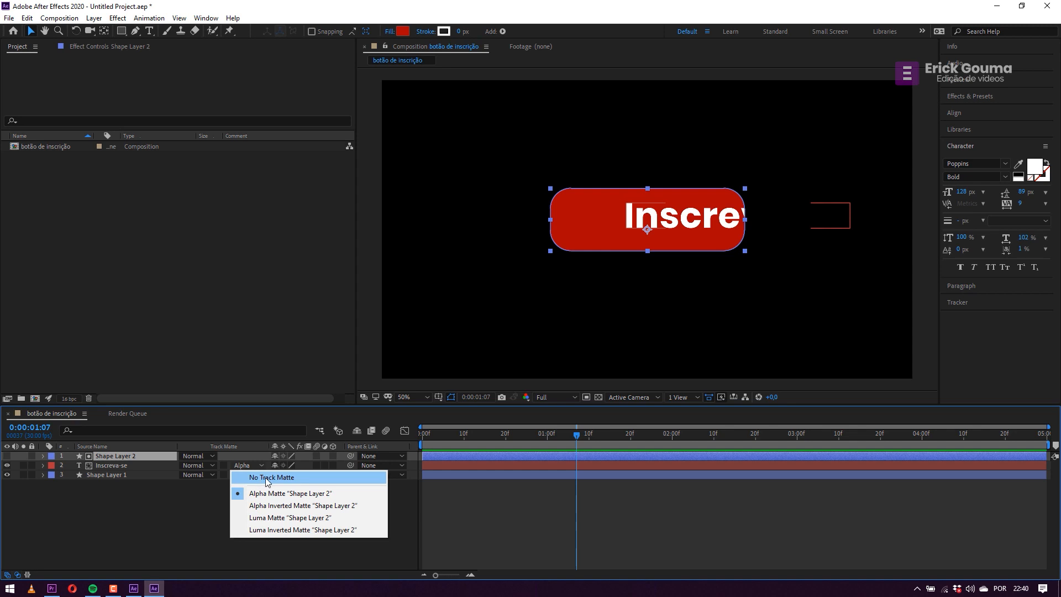
click(266, 478)
click(569, 436)
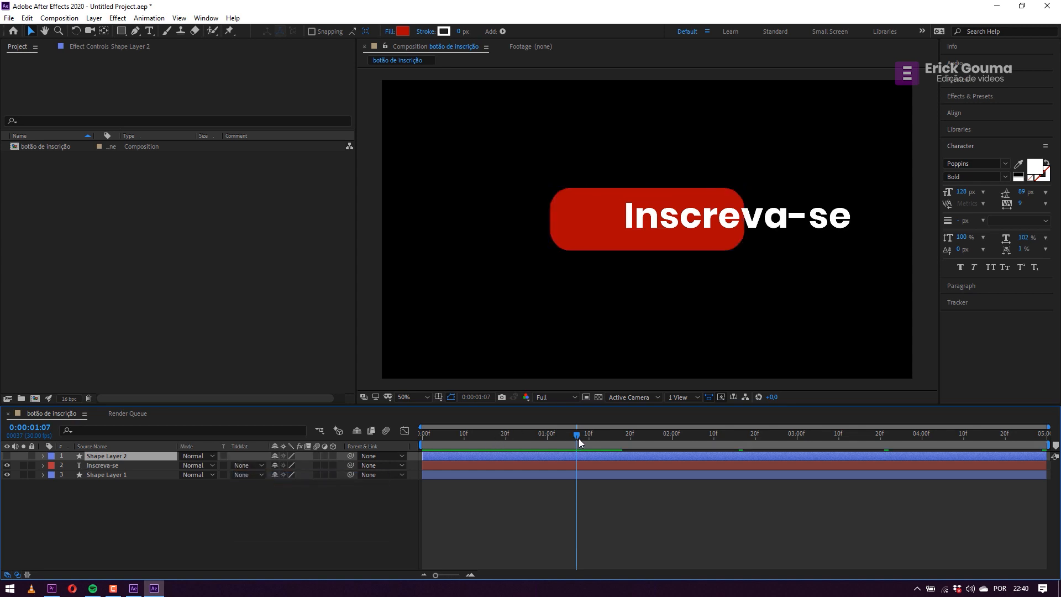
drag(568, 439, 626, 439)
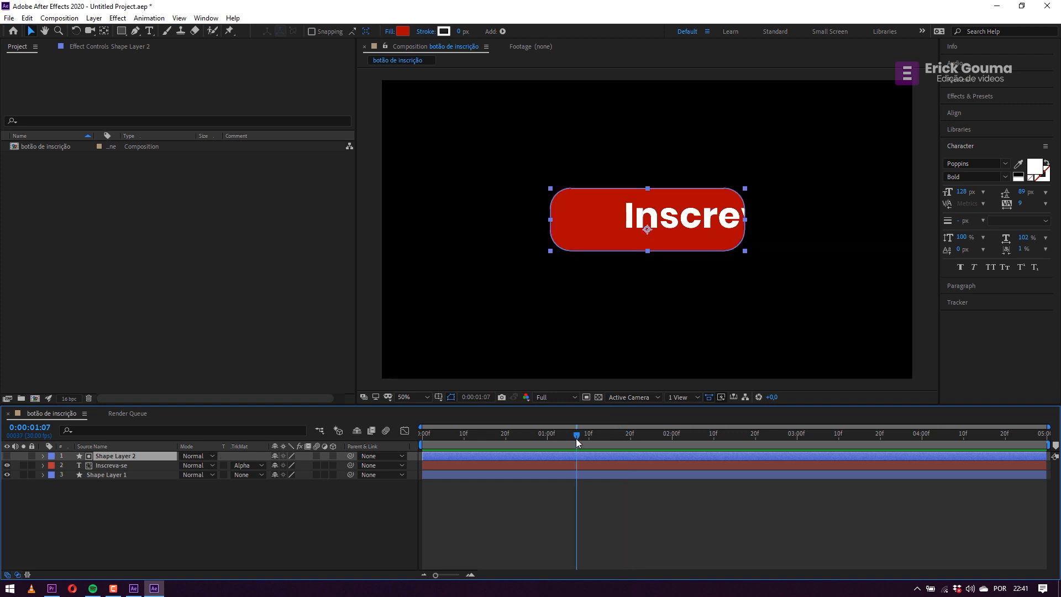
Scrub from the start of the composition to 0:00:01:14 to review the circle expanding and the label sliding in.
mouse_move(576, 441)
mouse_down()
mouse_move(1030, 440)
mouse_move(414, 437)
mouse_up()
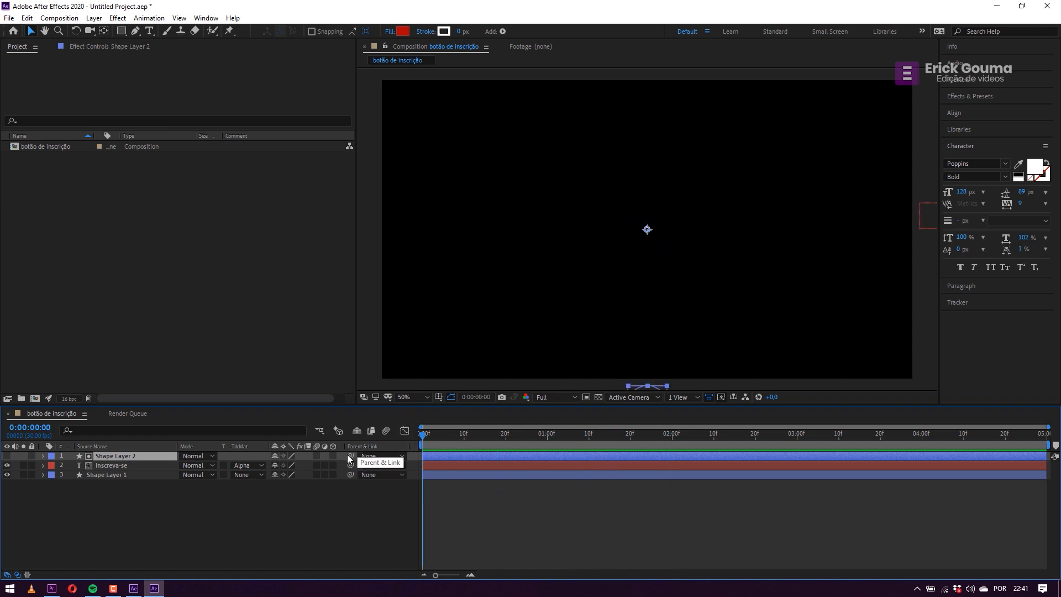
drag(425, 440, 469, 439)
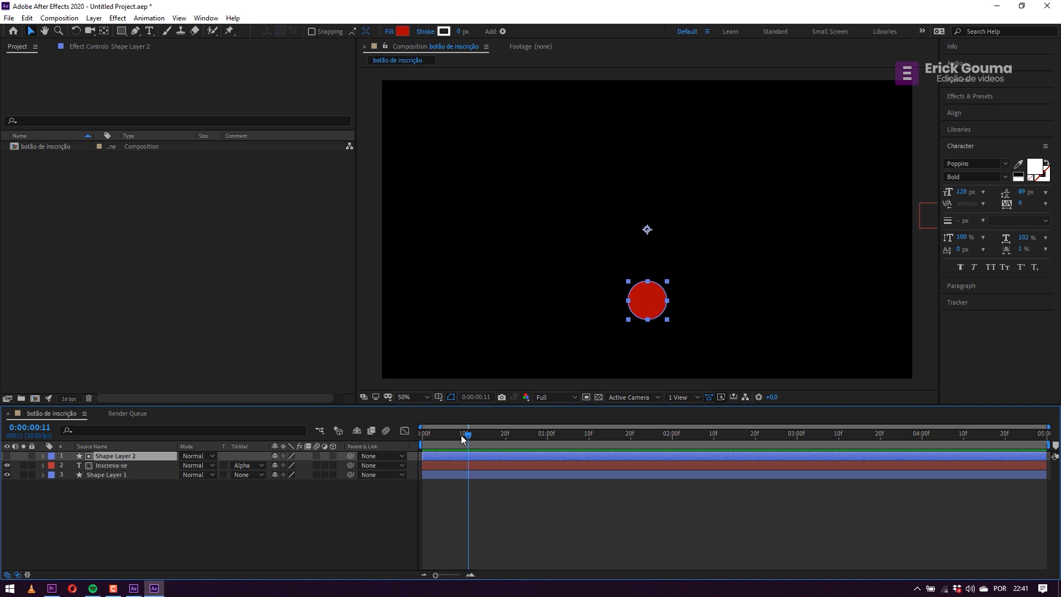
drag(473, 440, 608, 436)
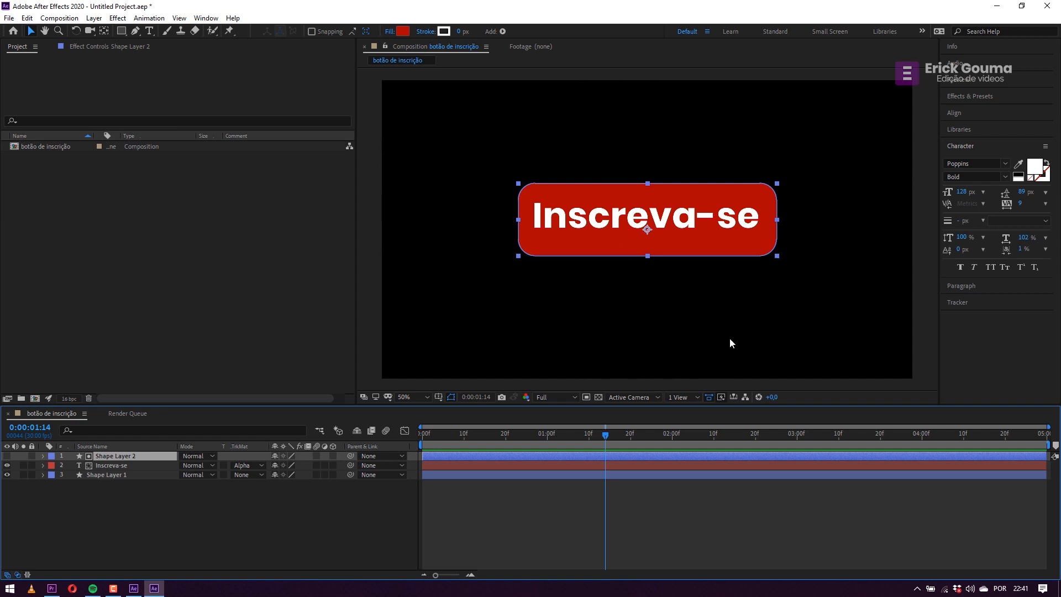
Turn on the transparency grid, scrub to 0:00:04:00 to inspect the button's background, and turn the grid off again.
click(599, 398)
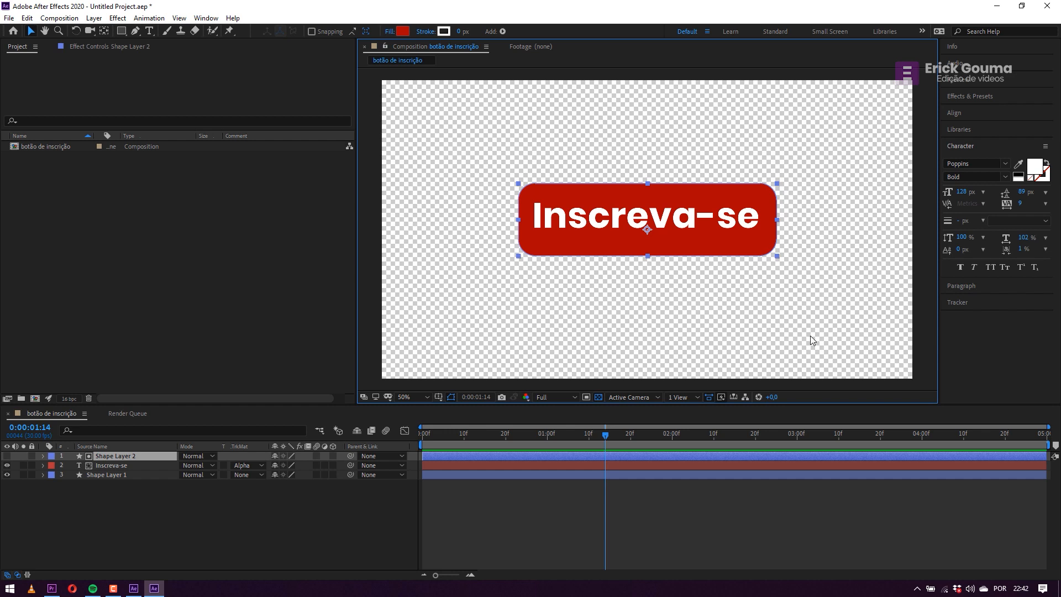
drag(605, 436, 531, 439)
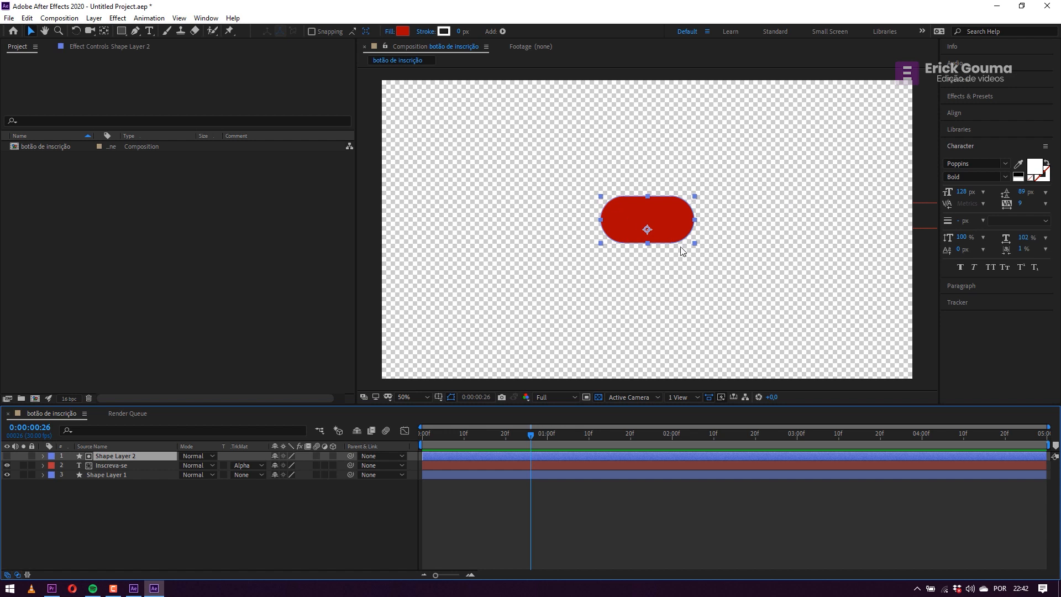
drag(532, 435, 922, 435)
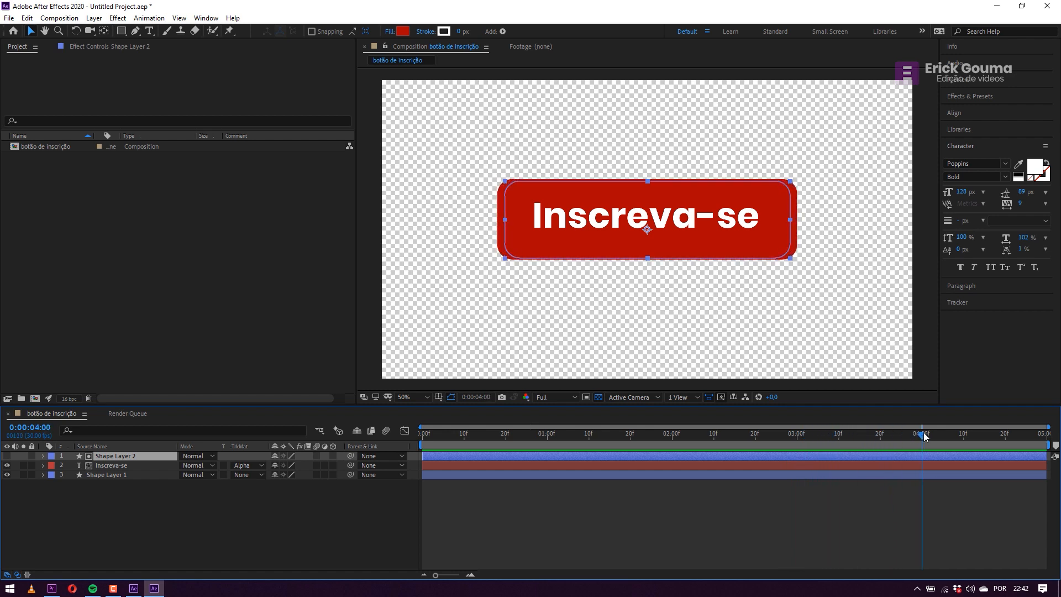
click(598, 397)
click(598, 396)
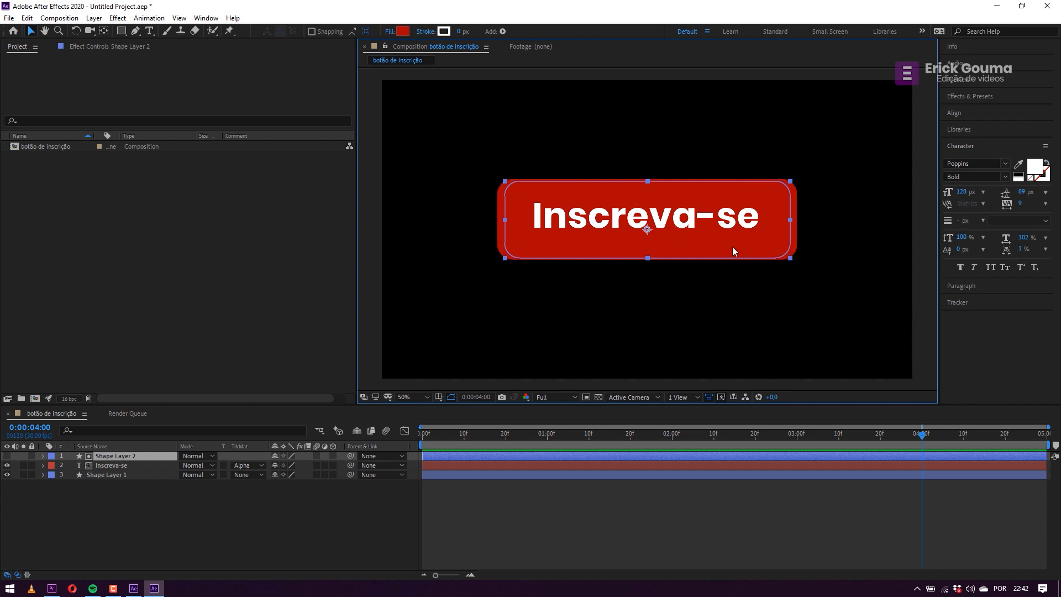
Pre-compose all three layers into a composition named Pre-comp 1, moving all attributes into it.
drag(323, 514, 61, 455)
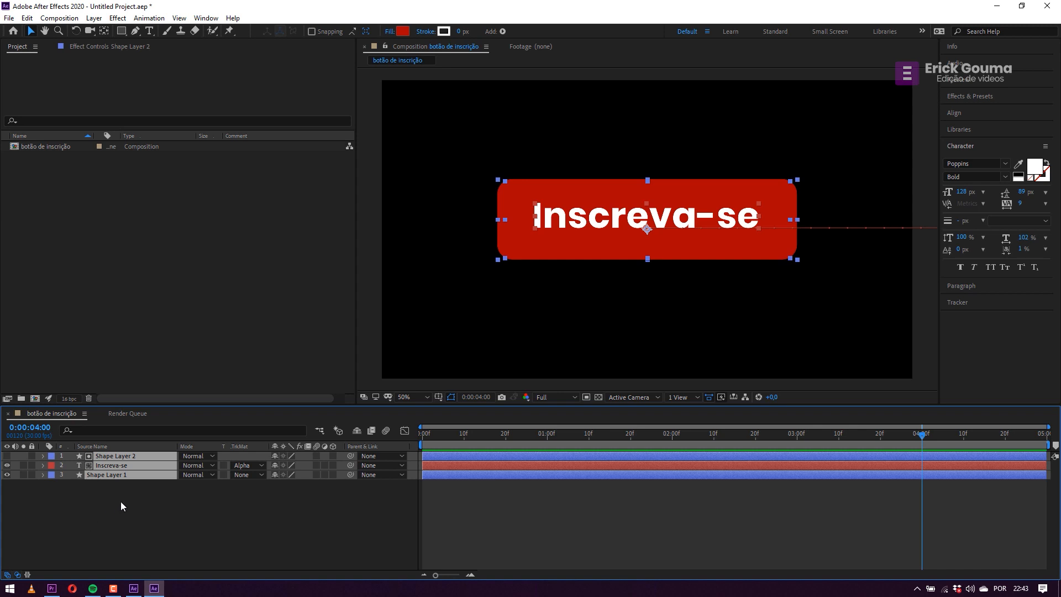
right_click(120, 476)
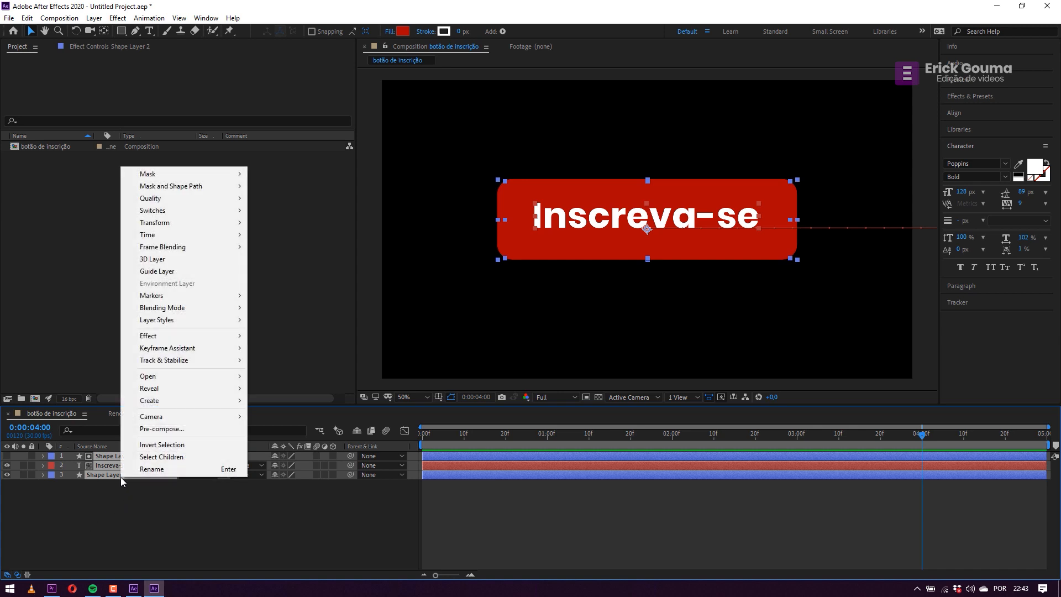
click(164, 430)
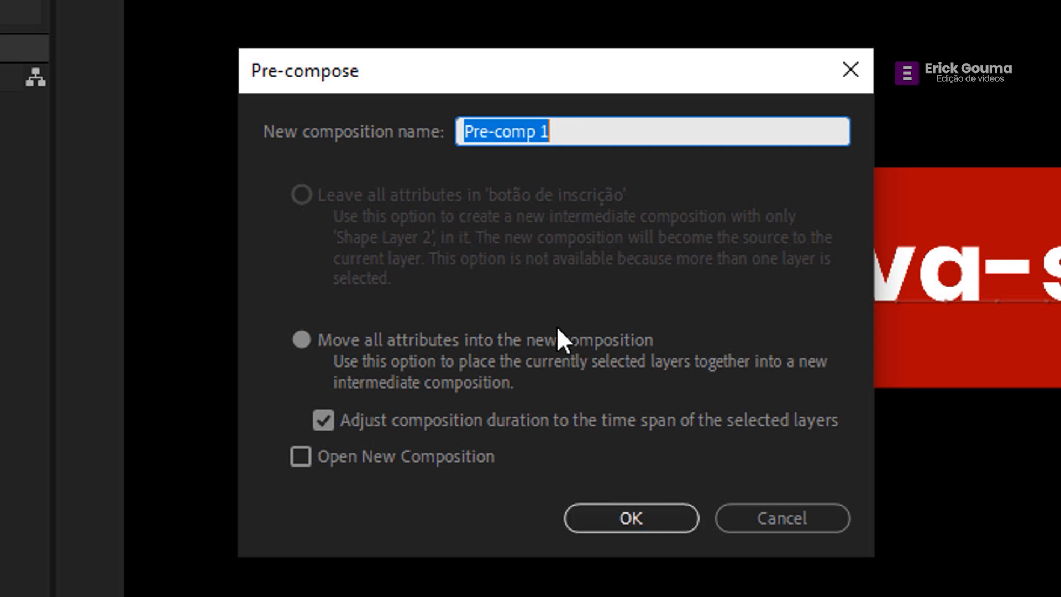
click(616, 519)
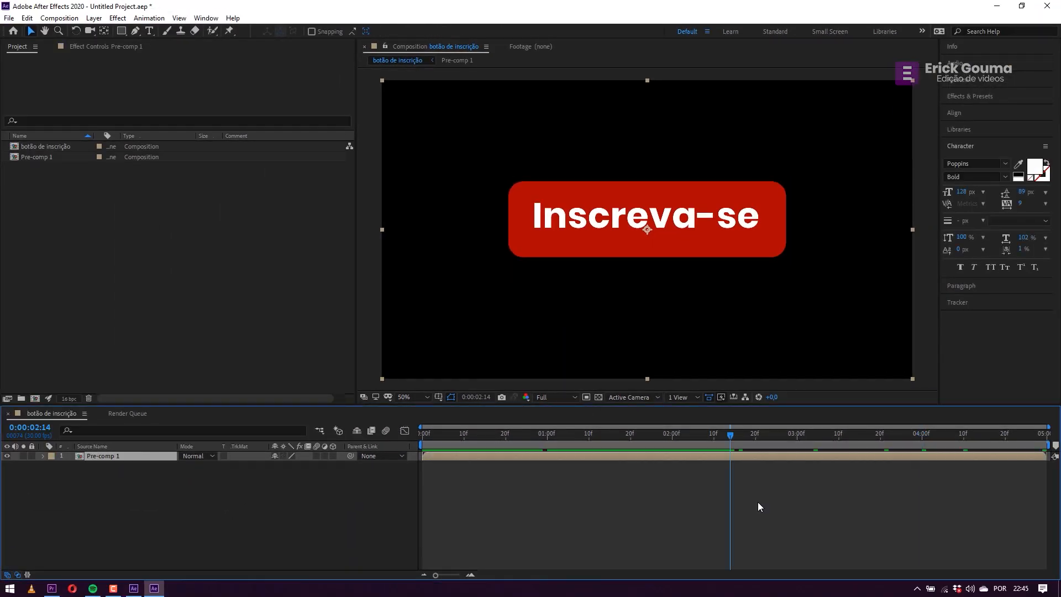
Fade out Pre-comp 1 with Opacity keyframes of 100% at 0:00:04:04 and 0% at 0:00:04:22.
drag(708, 440, 942, 483)
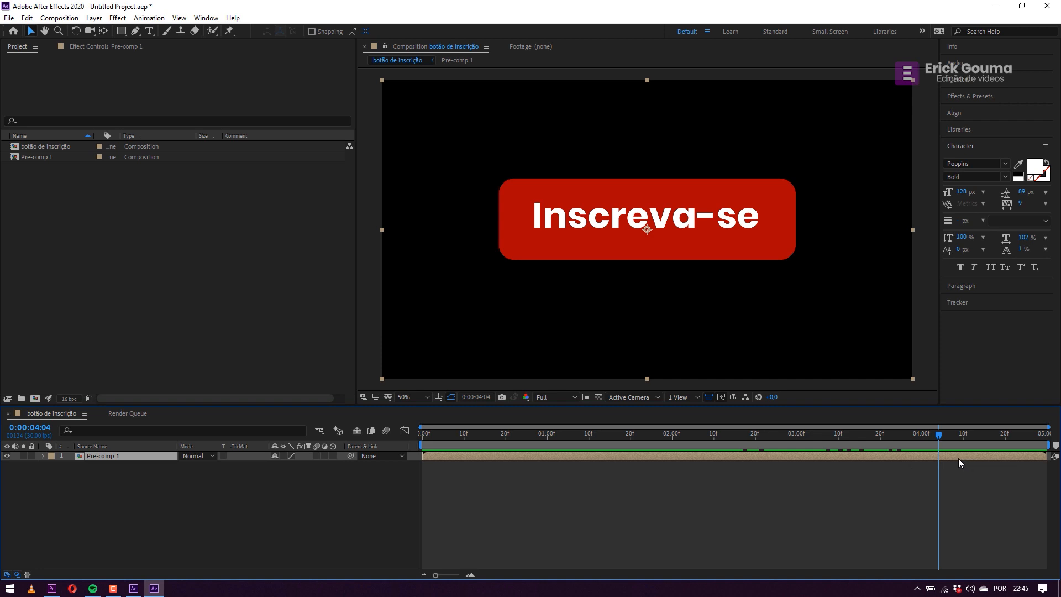
key(t)
click(67, 470)
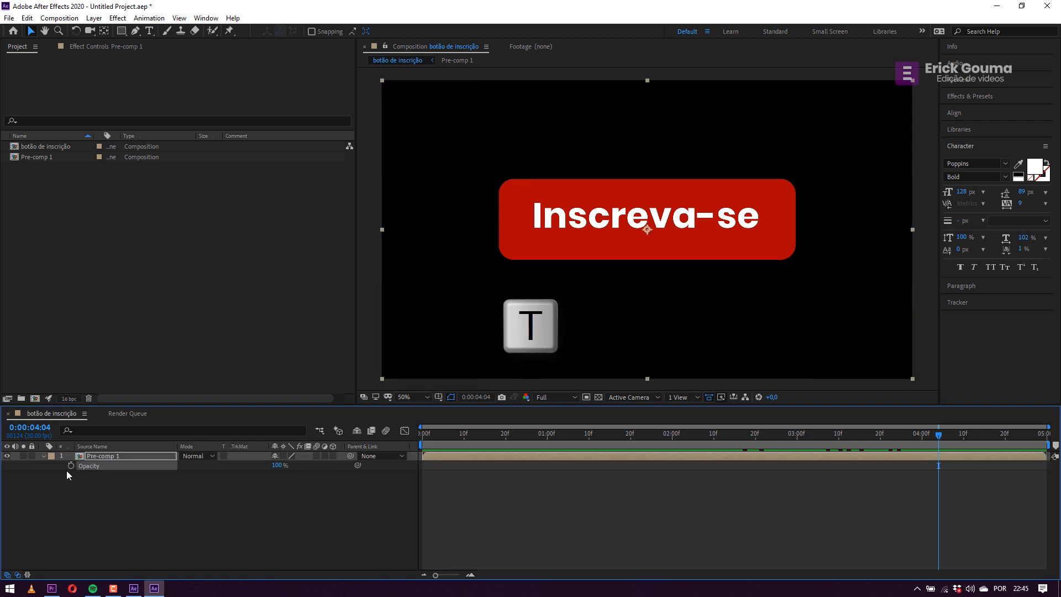
click(71, 467)
drag(938, 440, 1014, 440)
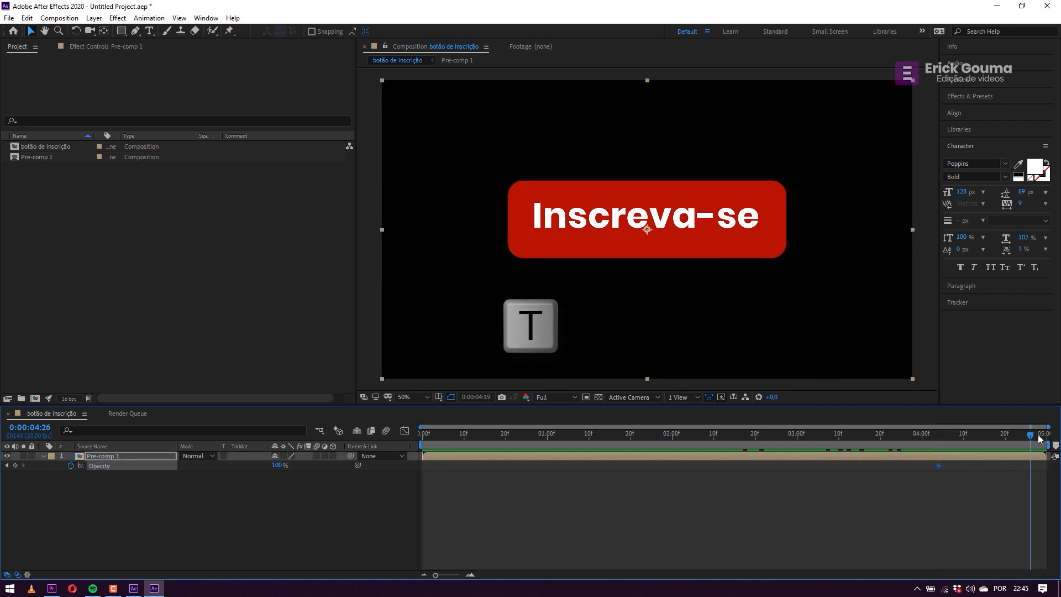
click(278, 466)
text(0)
key(Return)
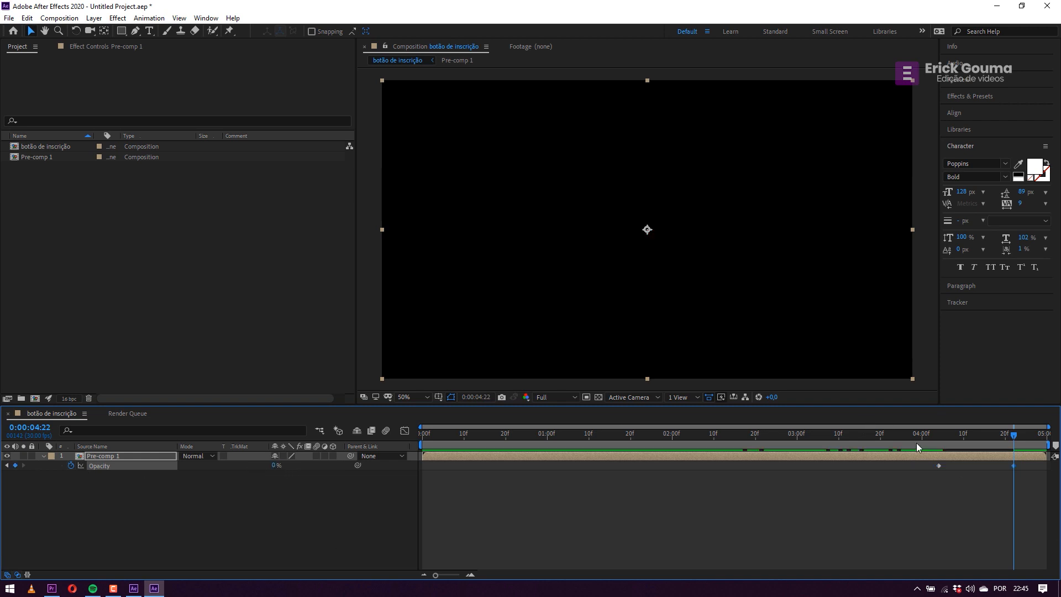
Play the composition from the start to check the opacity fade-out at the end.
click(917, 442)
key(Home)
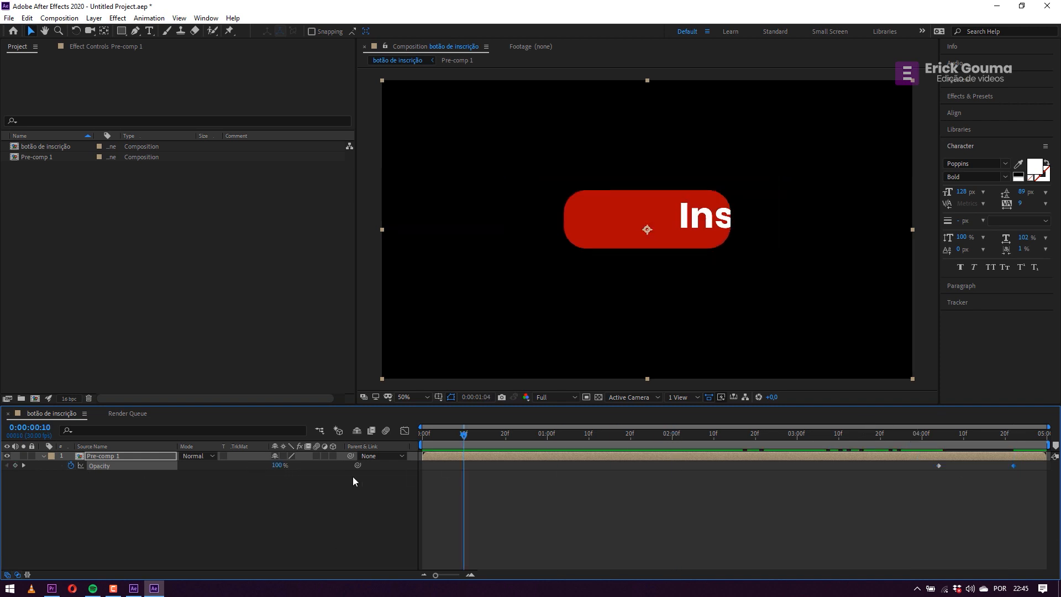
key(space)
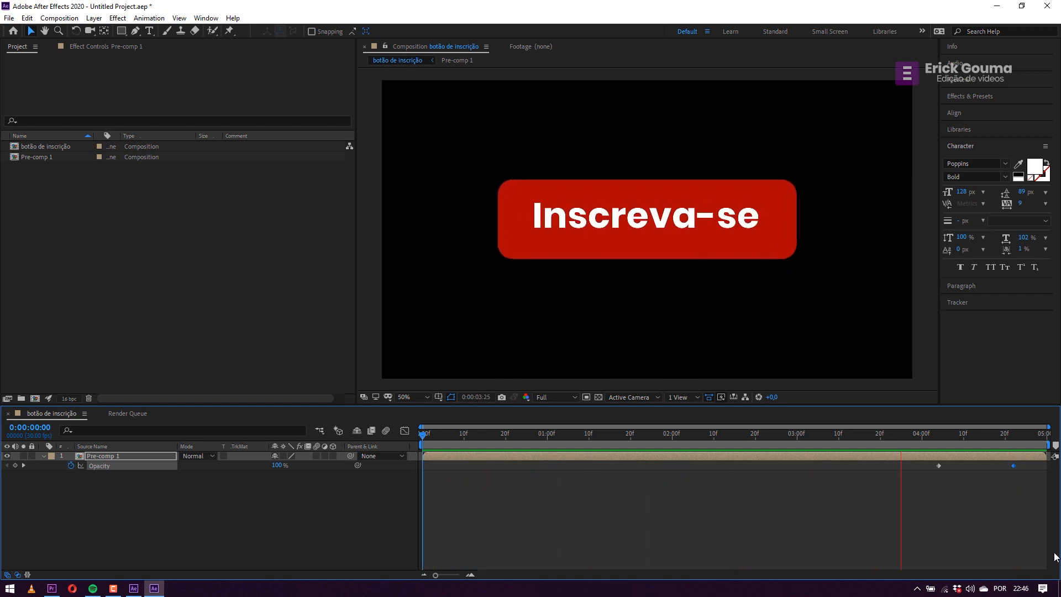
key(space)
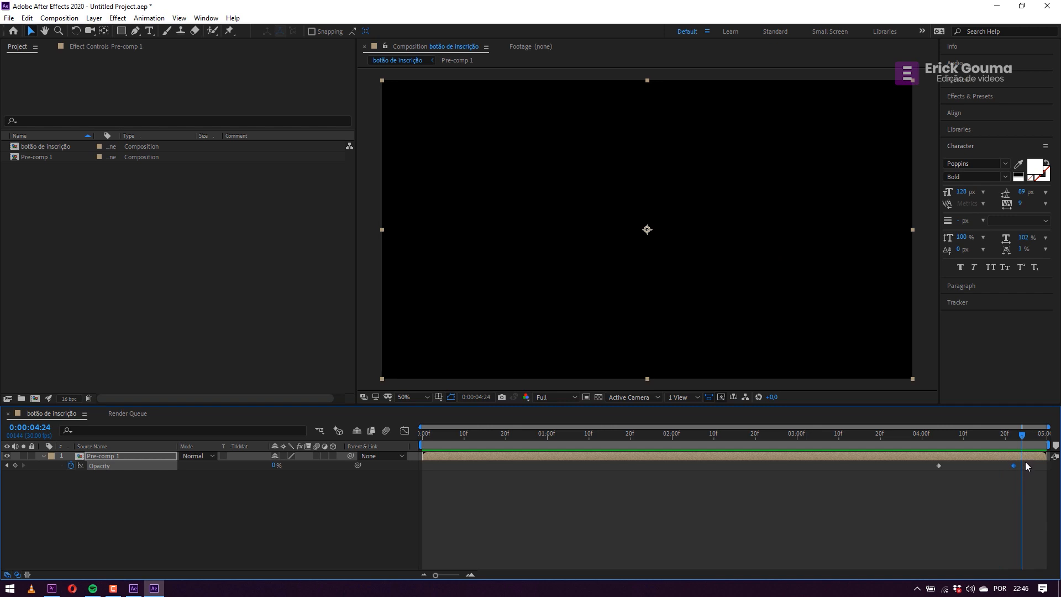
Remove Pre-comp 1's Opacity keyframes, set its Opacity to 100%, and hide the property.
drag(1037, 464, 922, 483)
drag(990, 440, 848, 439)
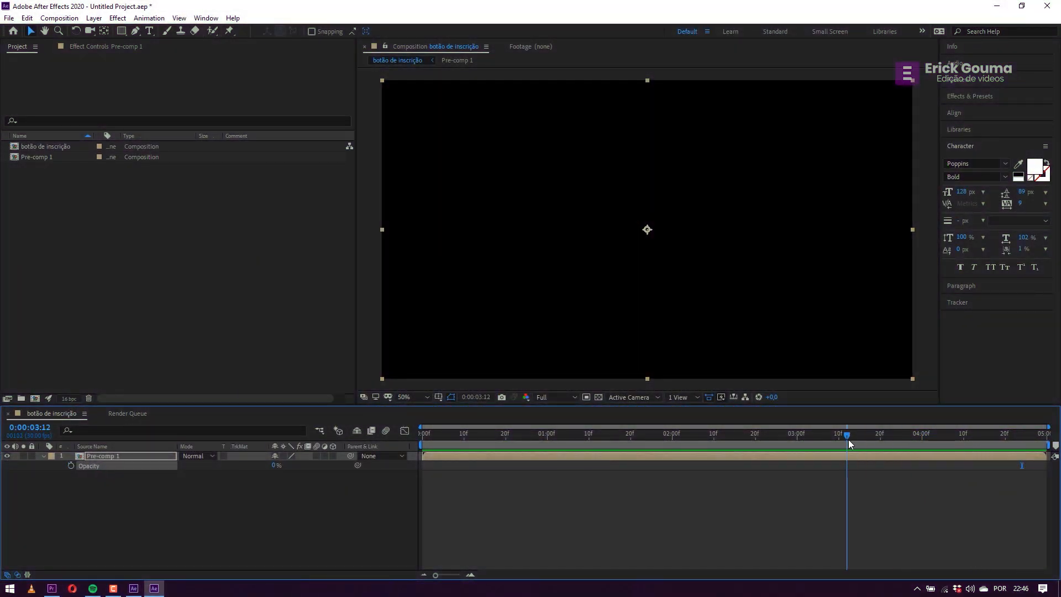
drag(273, 468, 922, 509)
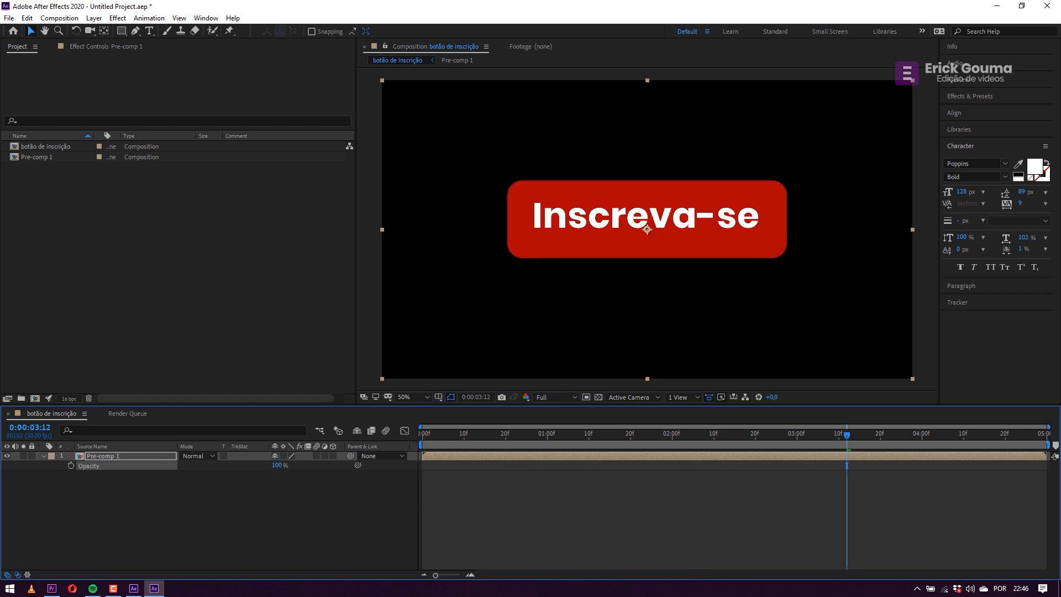
key(t)
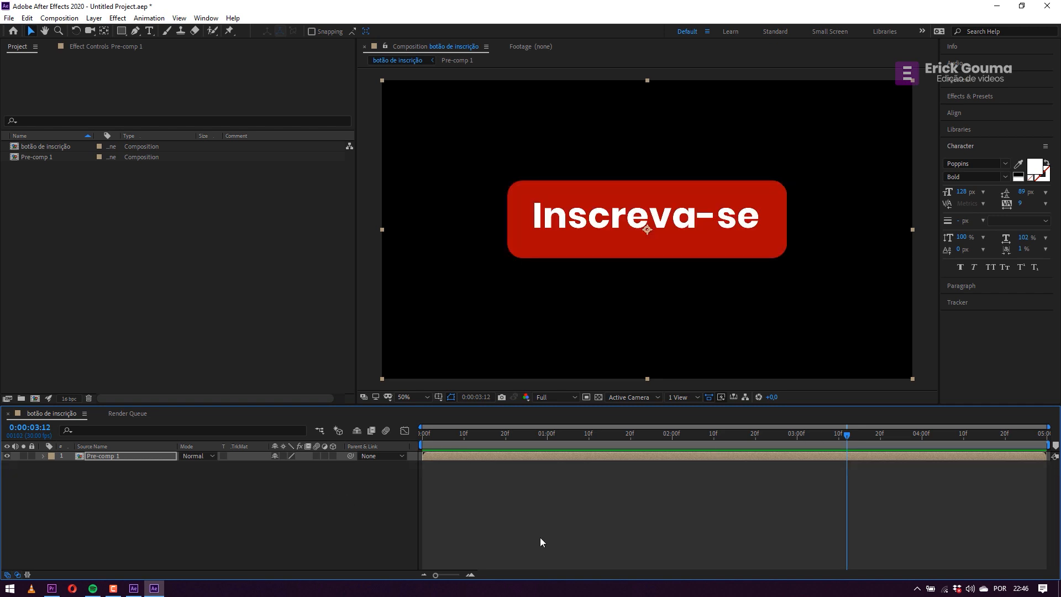
click(216, 521)
Split the Pre-comp 1 layer into two segments at 0:00:02:21.
drag(717, 428, 760, 437)
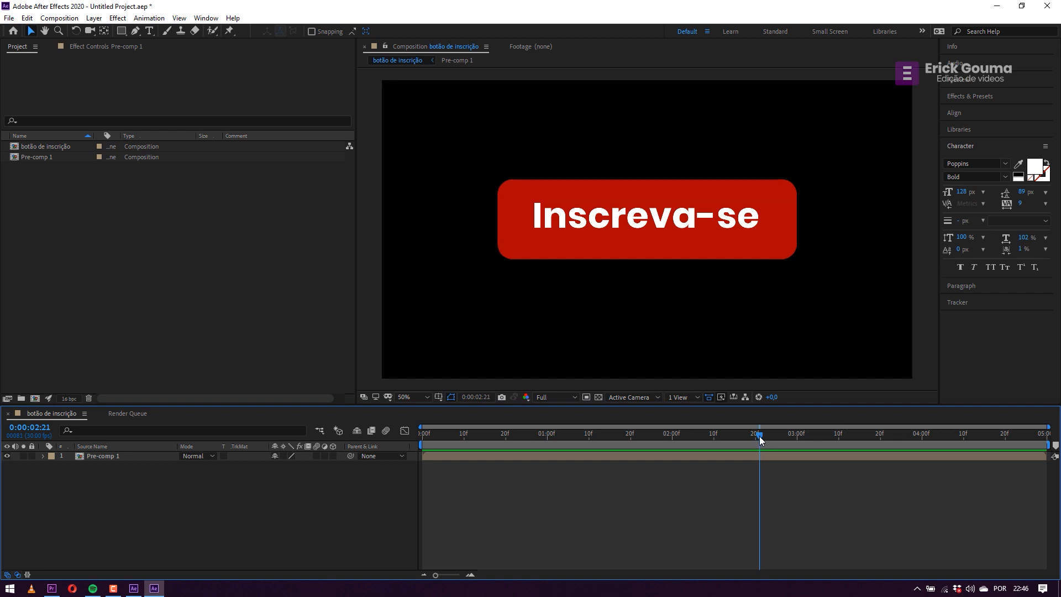
click(767, 456)
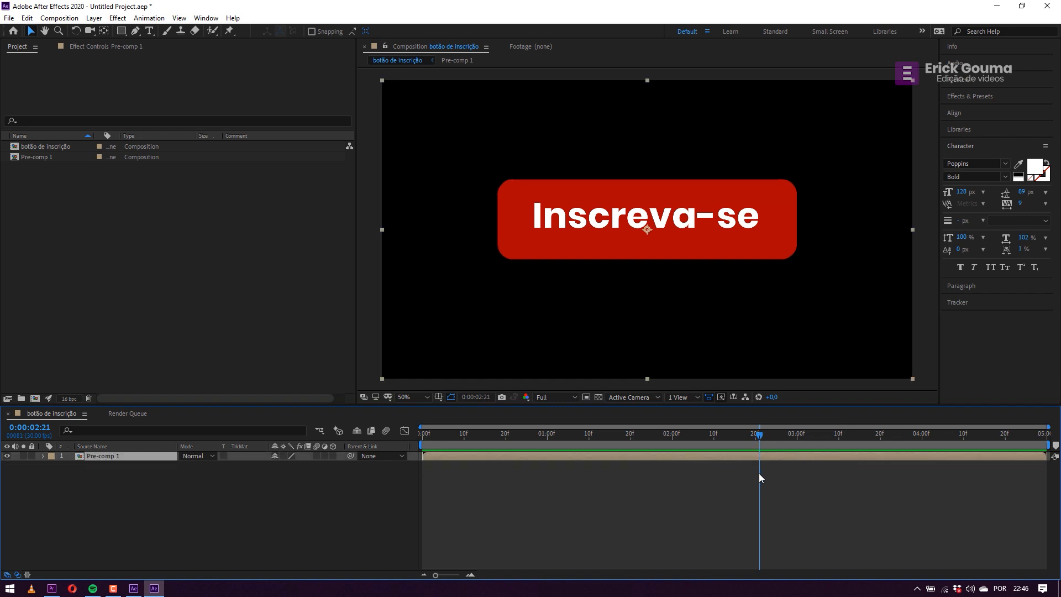
key(ctrl+shift+d)
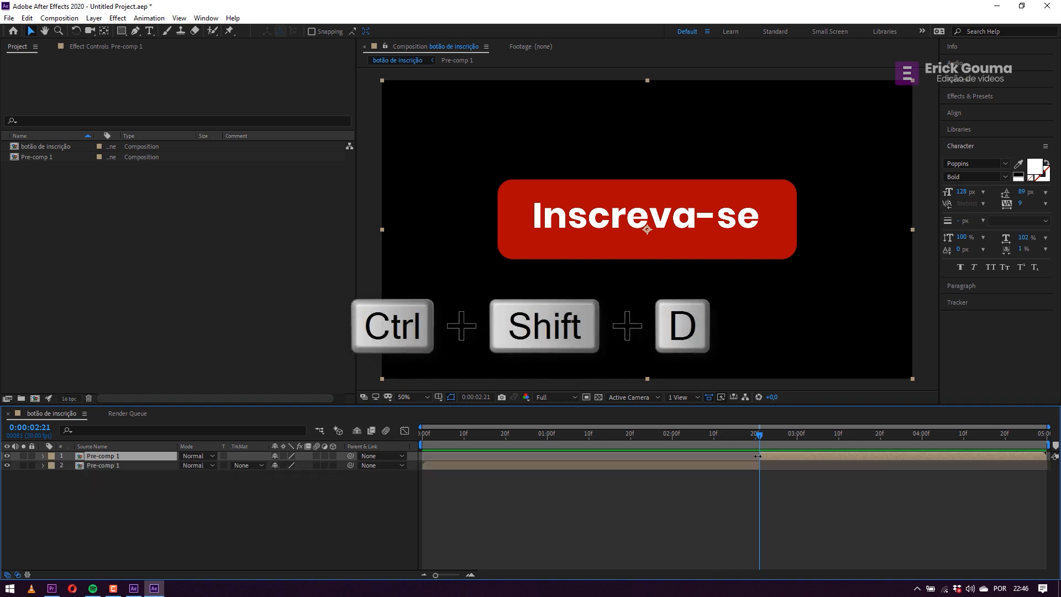
Extend the second Pre-comp 1 segment back to the composition's start and remove its portion after 0:00:02:21.
drag(758, 456, 423, 456)
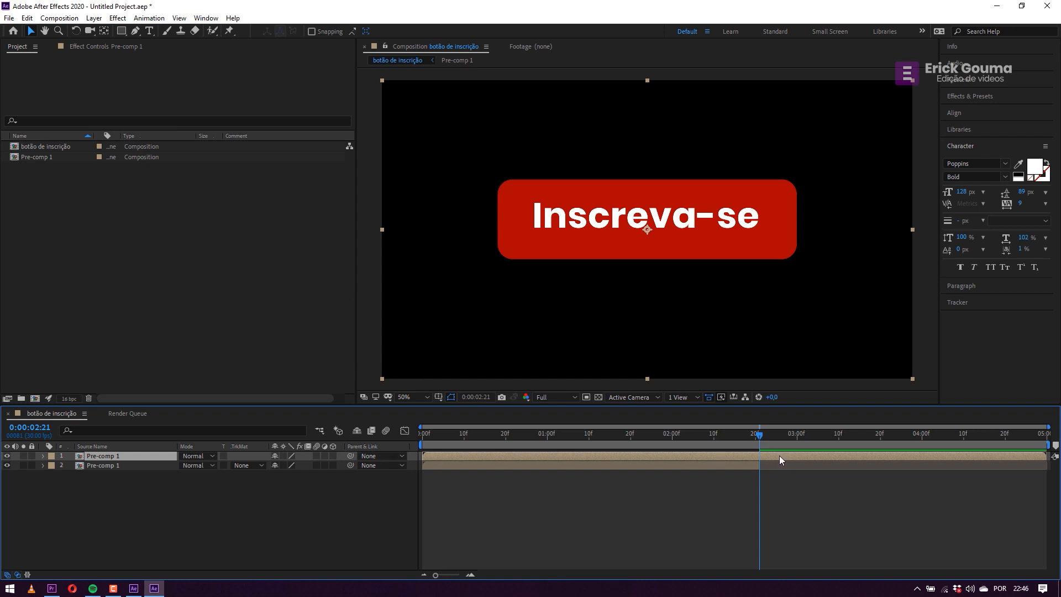
key(ctrl+shift+d)
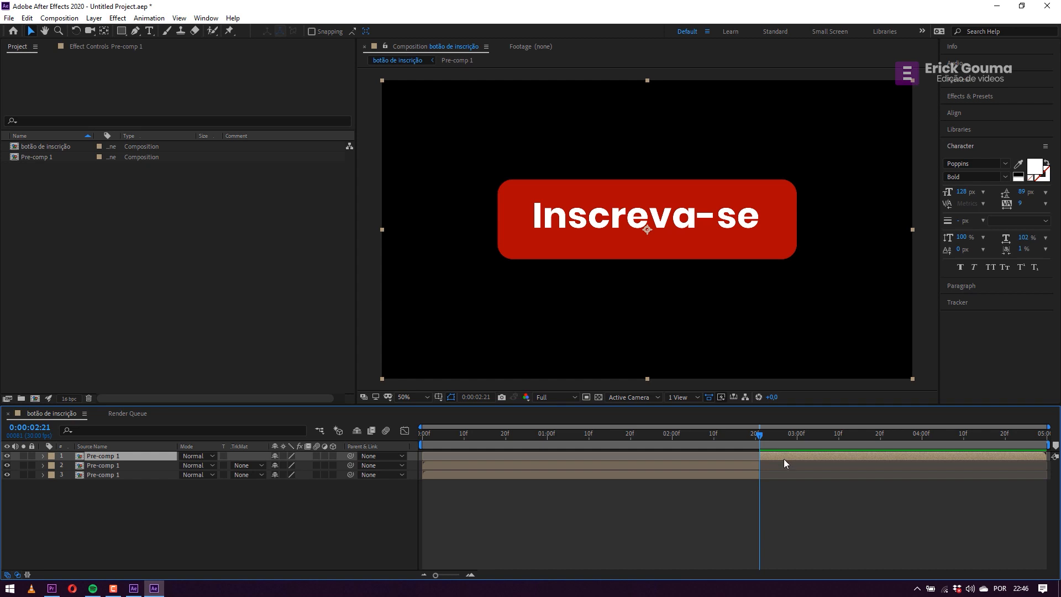
key(Delete)
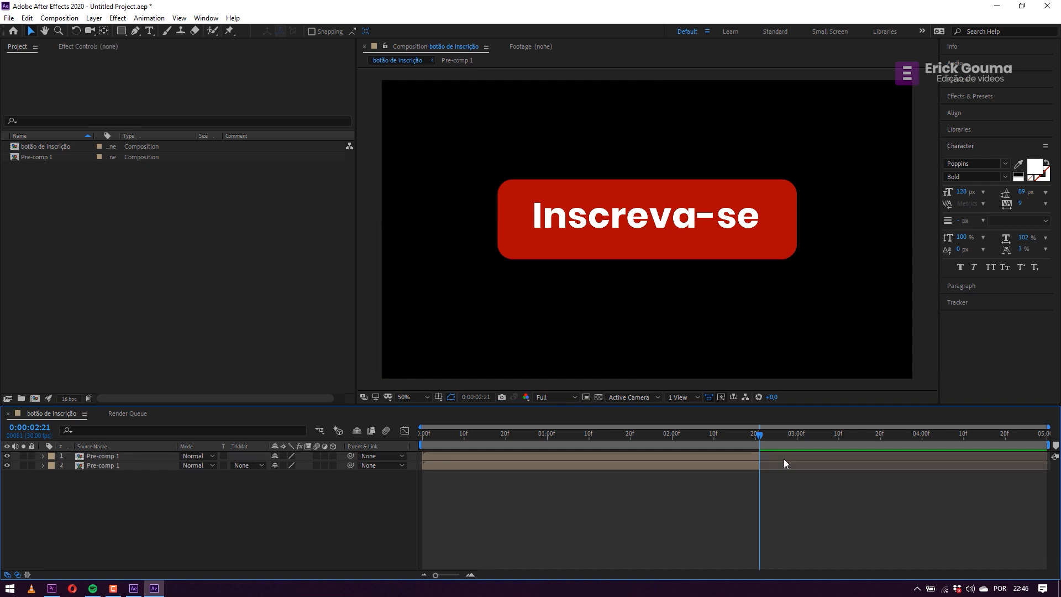
Time-reverse the upper Pre-comp 1 segment and move it to start at 0:00:02:21, where the original segment ends.
click(559, 458)
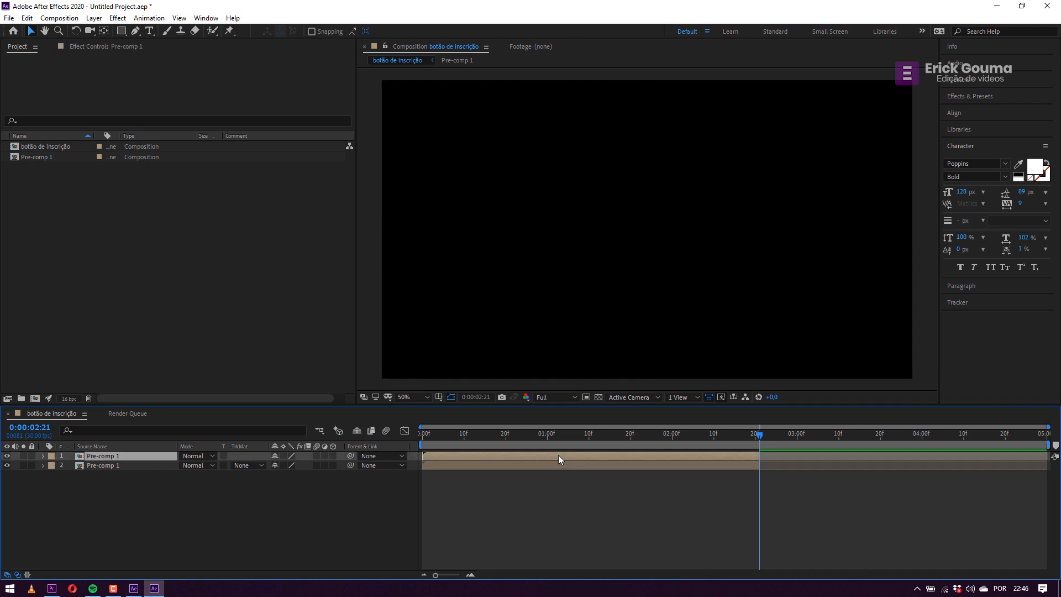
drag(497, 436, 715, 440)
key(space)
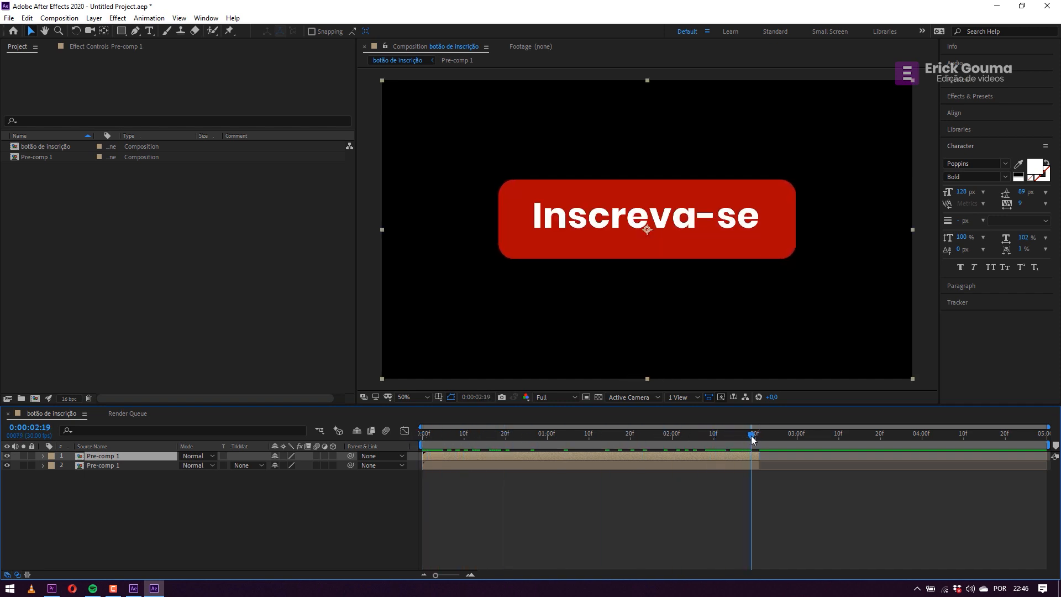
right_click(645, 455)
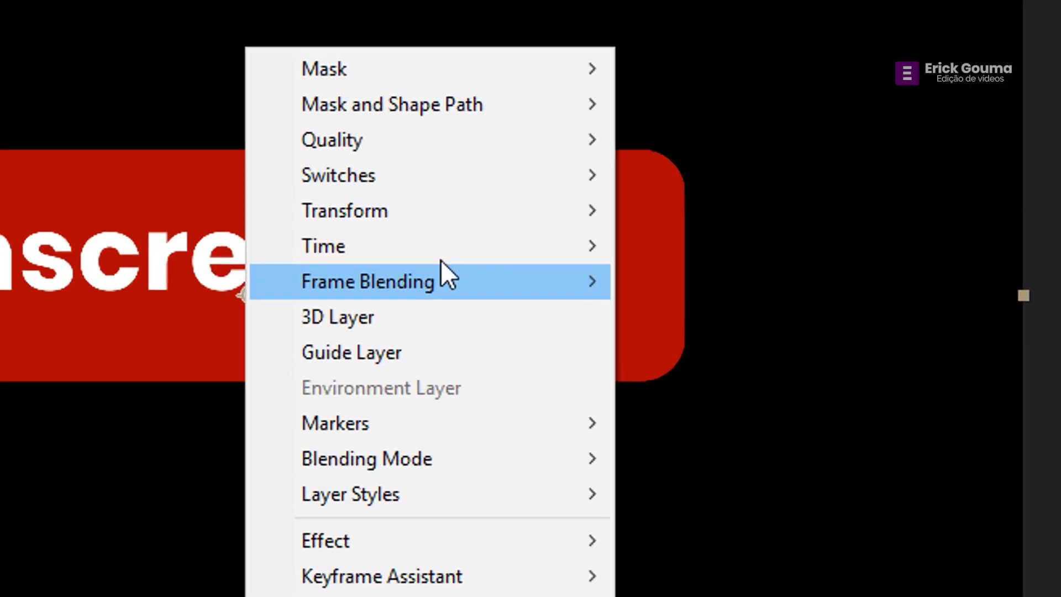
mouse_move(441, 250)
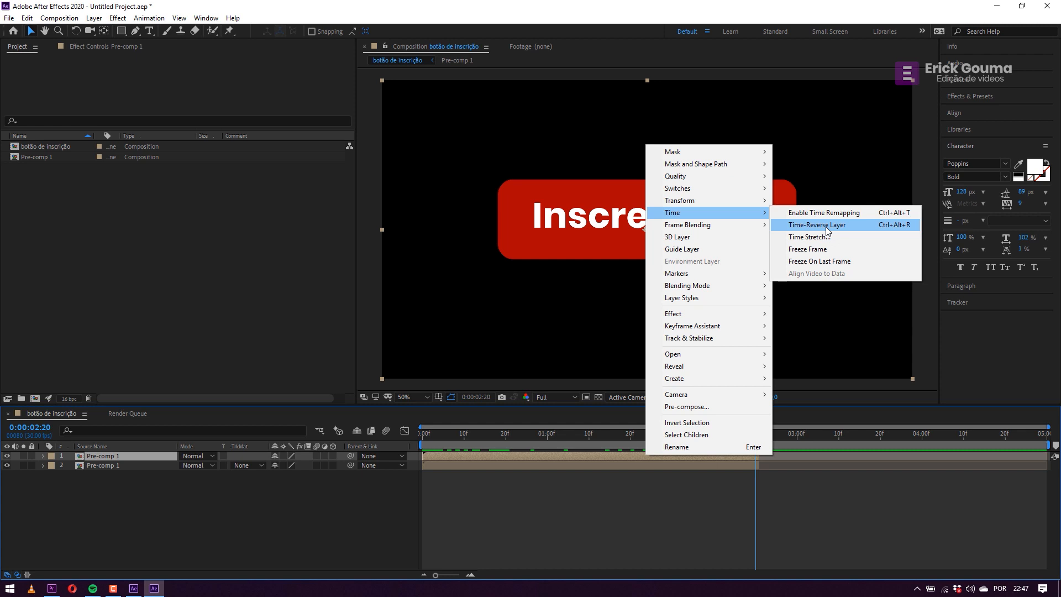
click(826, 227)
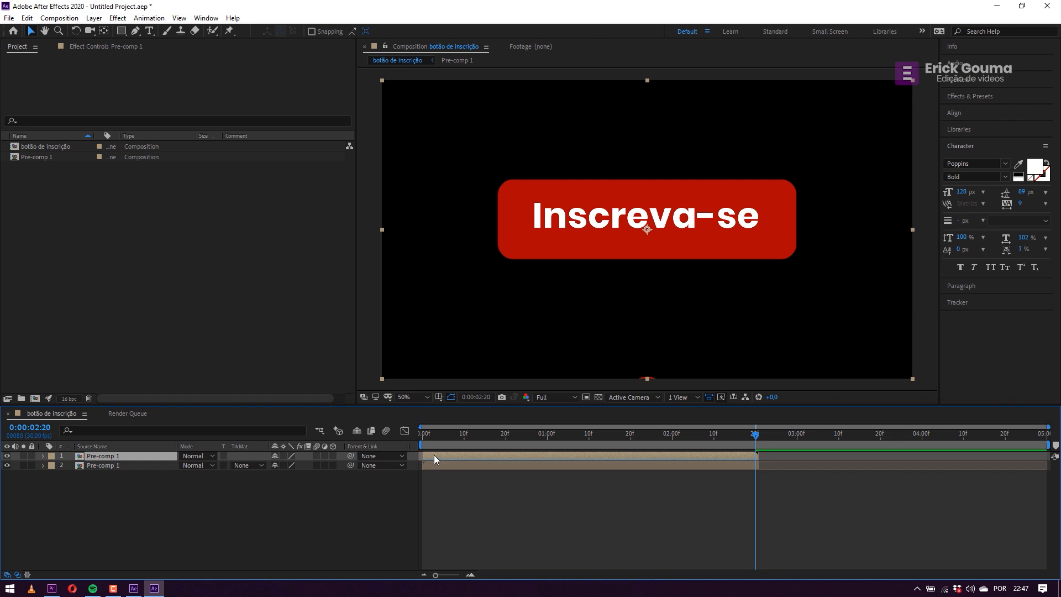
drag(438, 457, 771, 454)
Play the composition from the start and scrub back from the end to check the reversed exit.
key(Home)
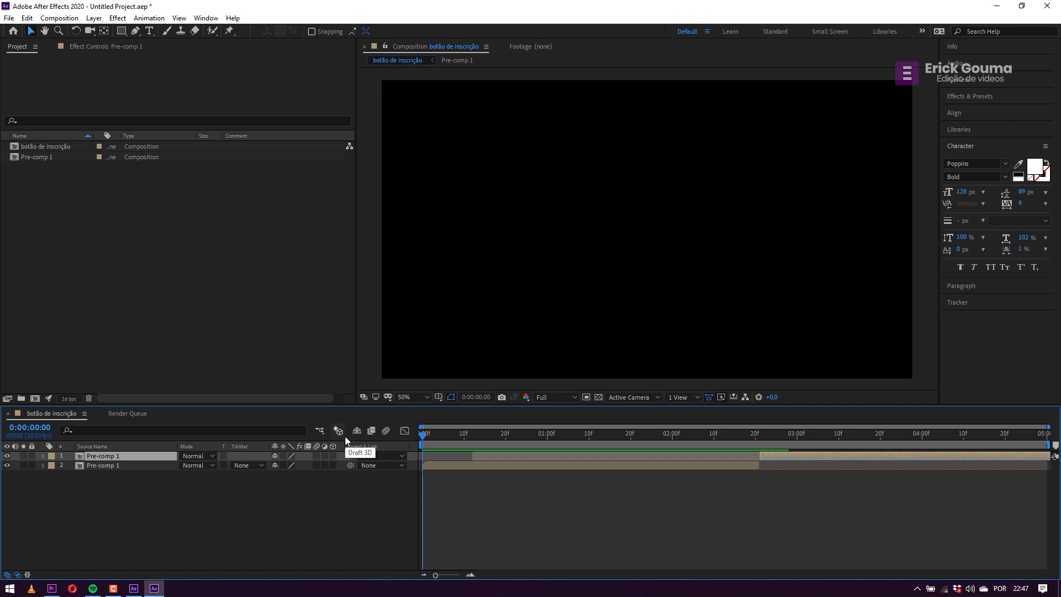
key(h)
key(space)
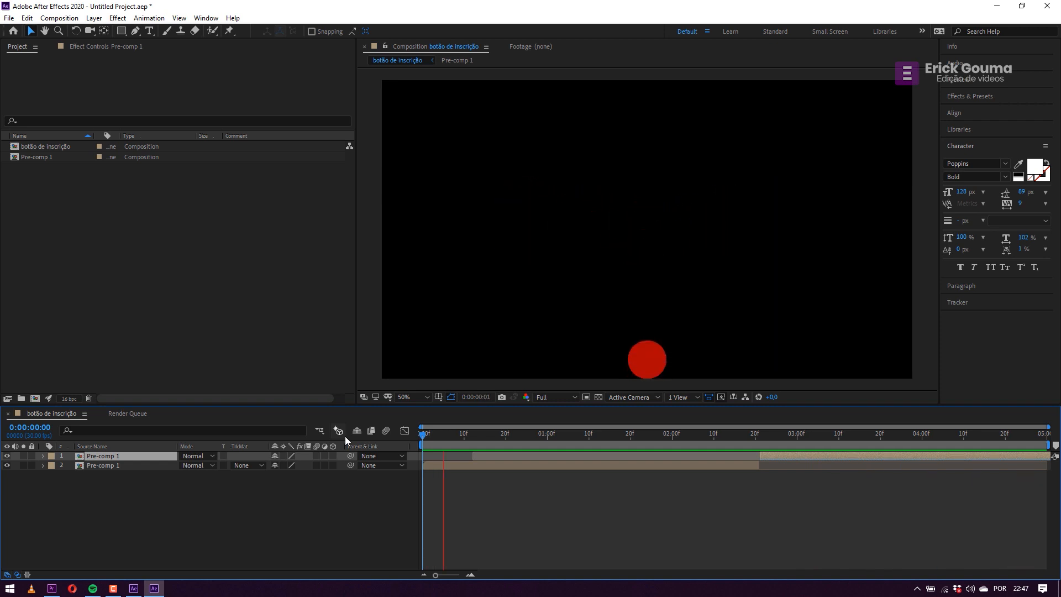
click(1047, 436)
drag(1049, 441, 844, 443)
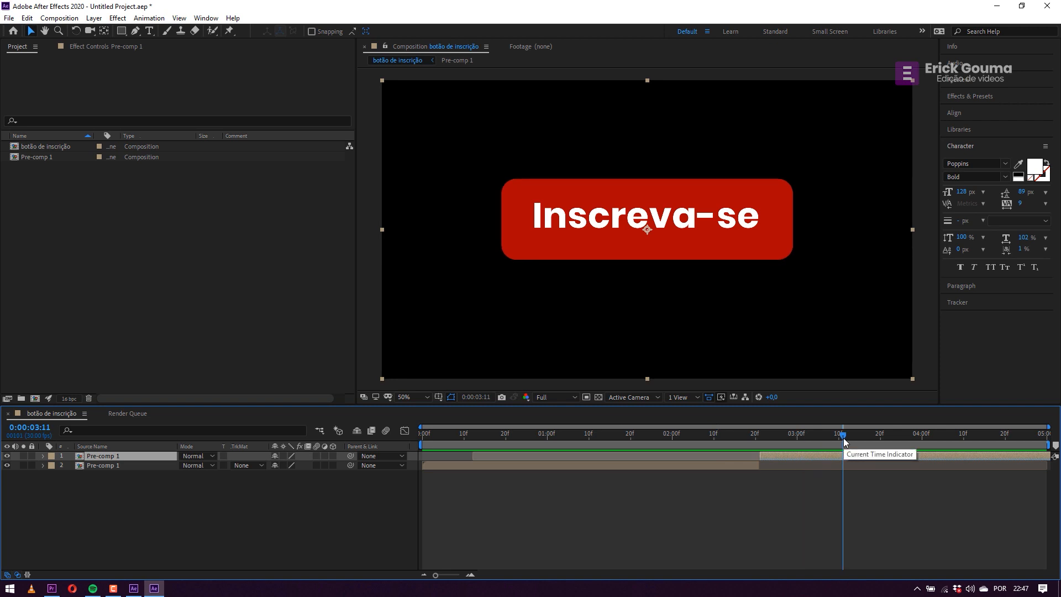
Set the duration of the botão de inscrição composition to 0:00:08:00.
key(ctrl+k)
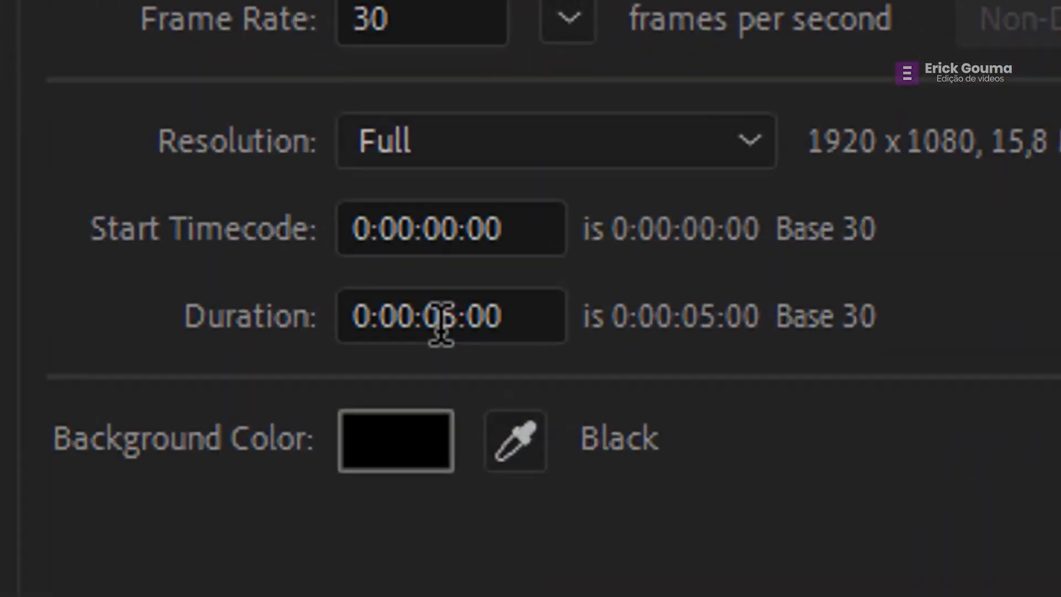
click(486, 290)
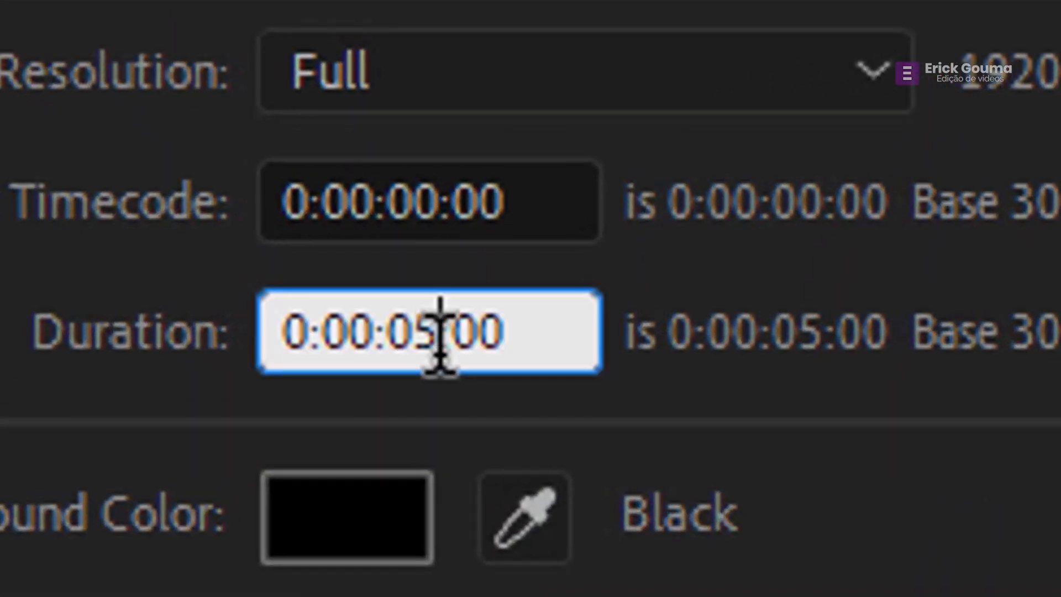
key(BackSpace)
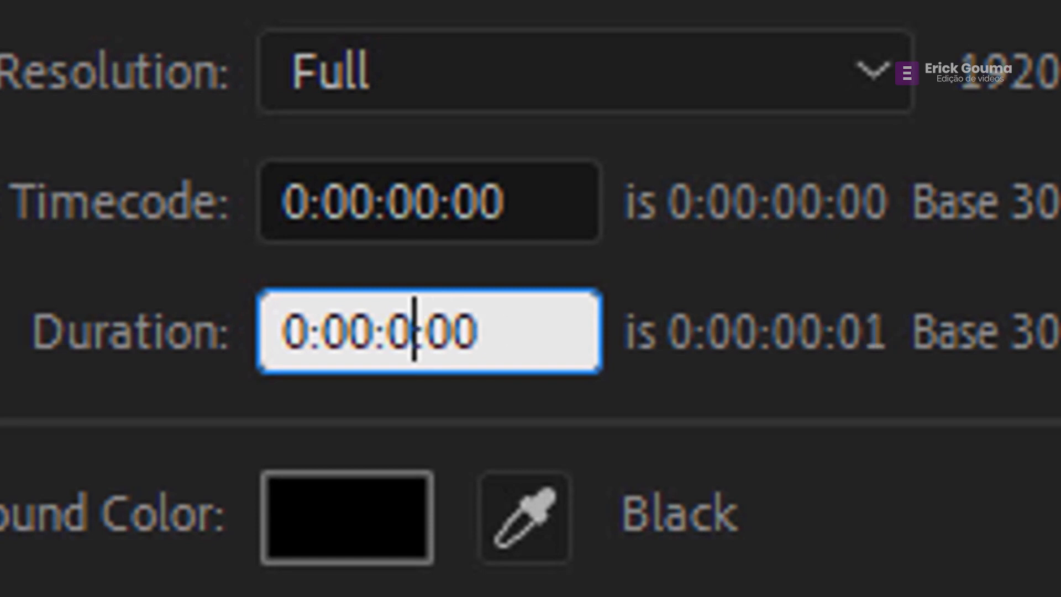
text(8)
key(Return)
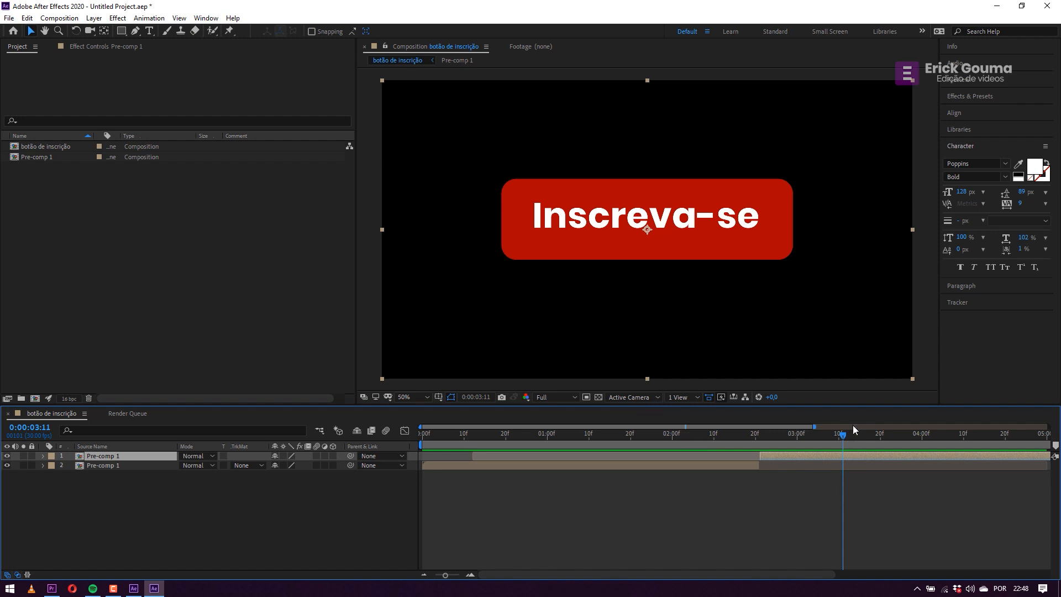
Locate the end of the reversed segment and shorten the composition's duration to 0:00:05:12 to match it.
click(890, 501)
scroll(891, 502, down, 2)
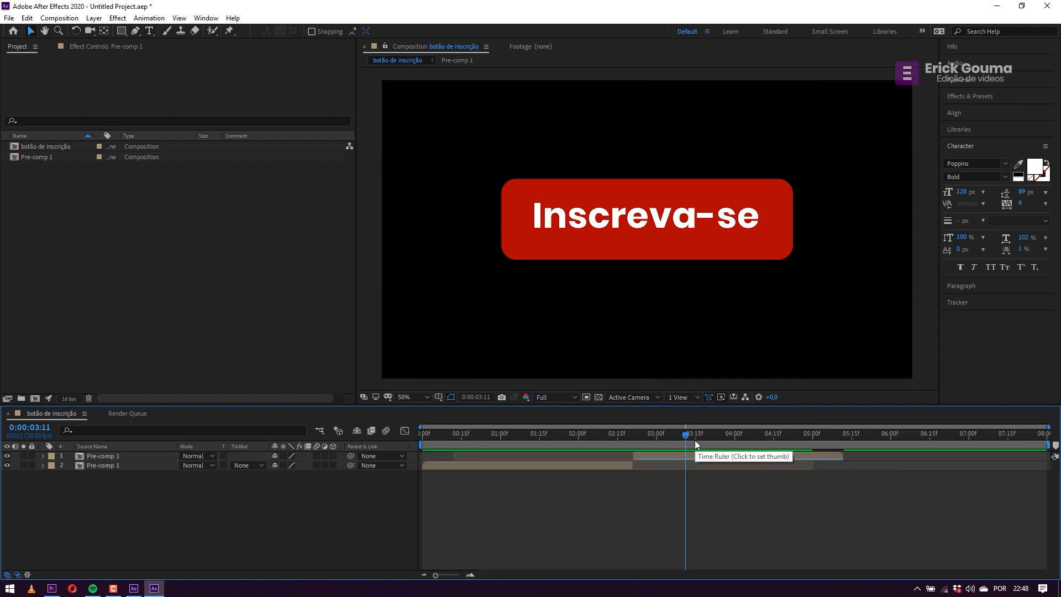
drag(695, 439, 843, 442)
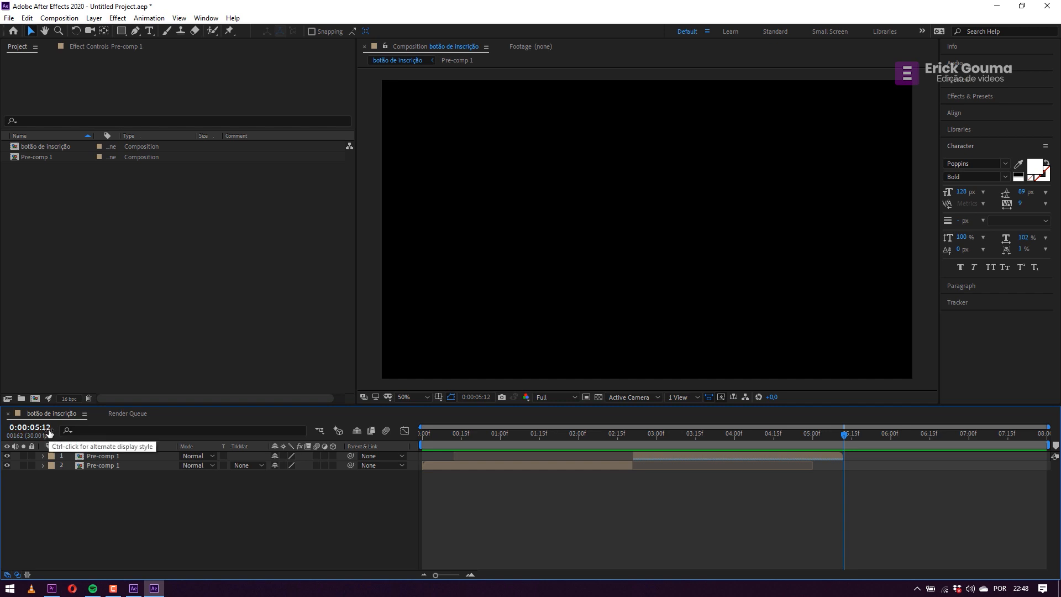
key(ctrl+k)
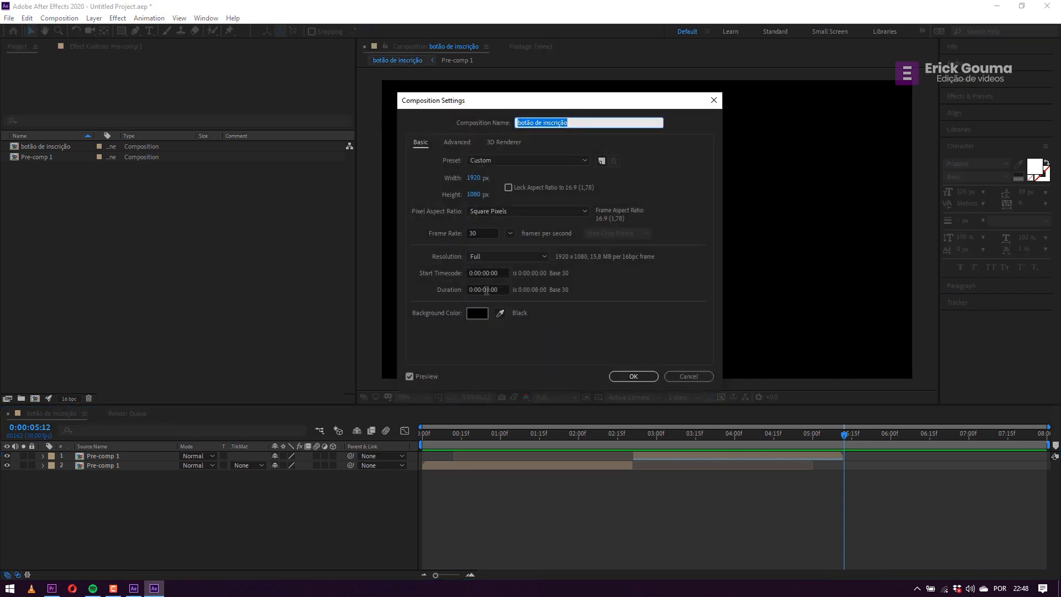
click(485, 290)
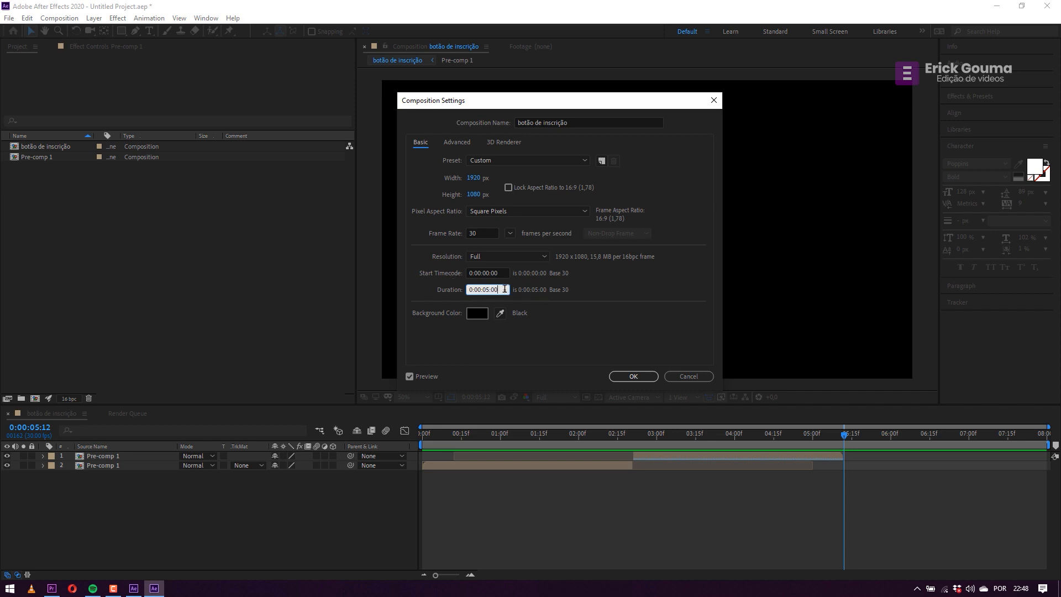
text(:12)
key(Return)
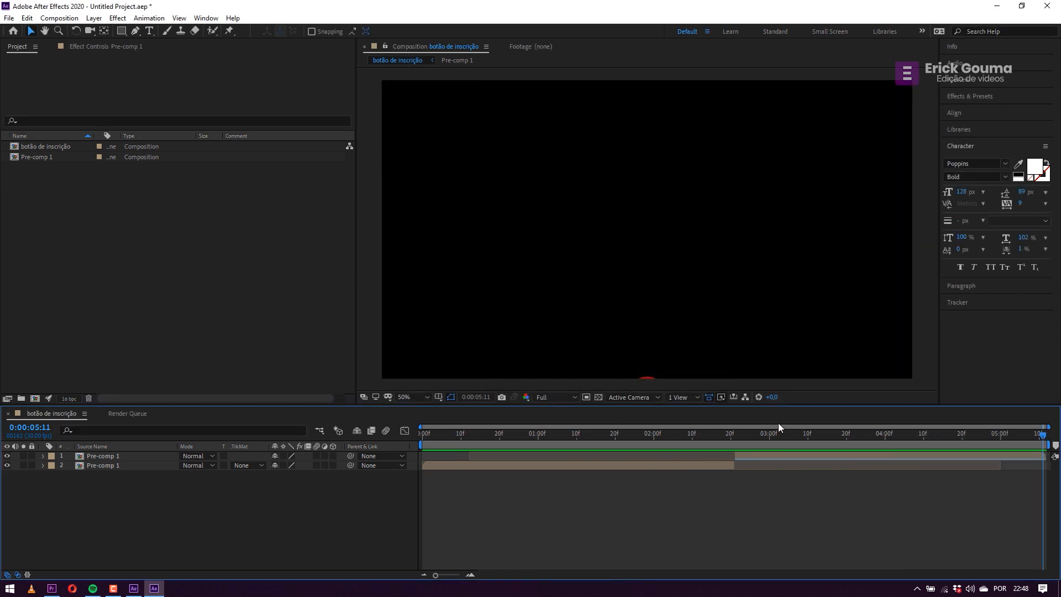
Play the shortened composition from the start to review the entrance animation.
drag(812, 444, 224, 447)
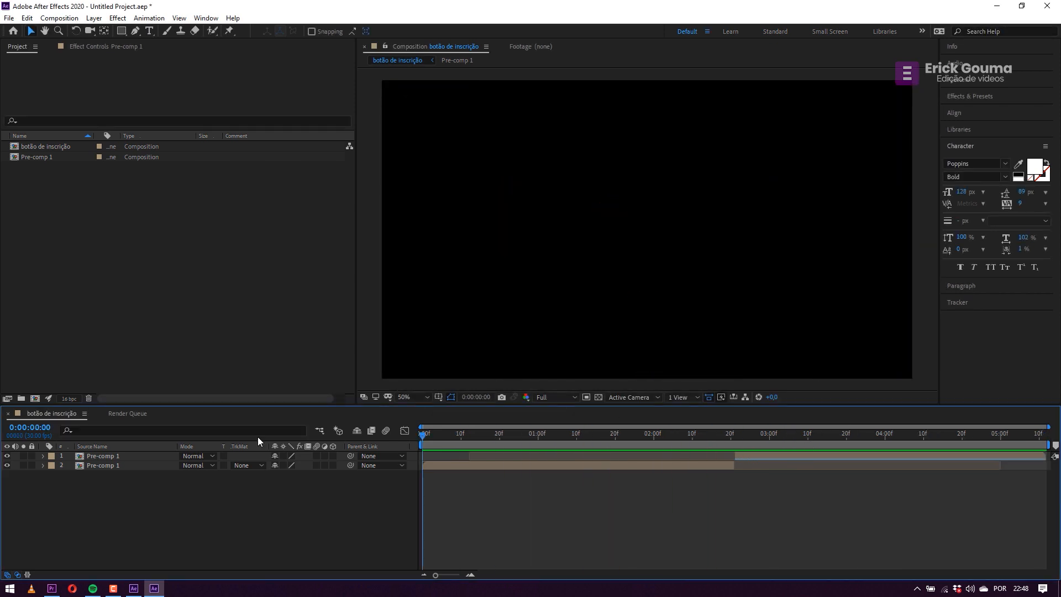
key(space)
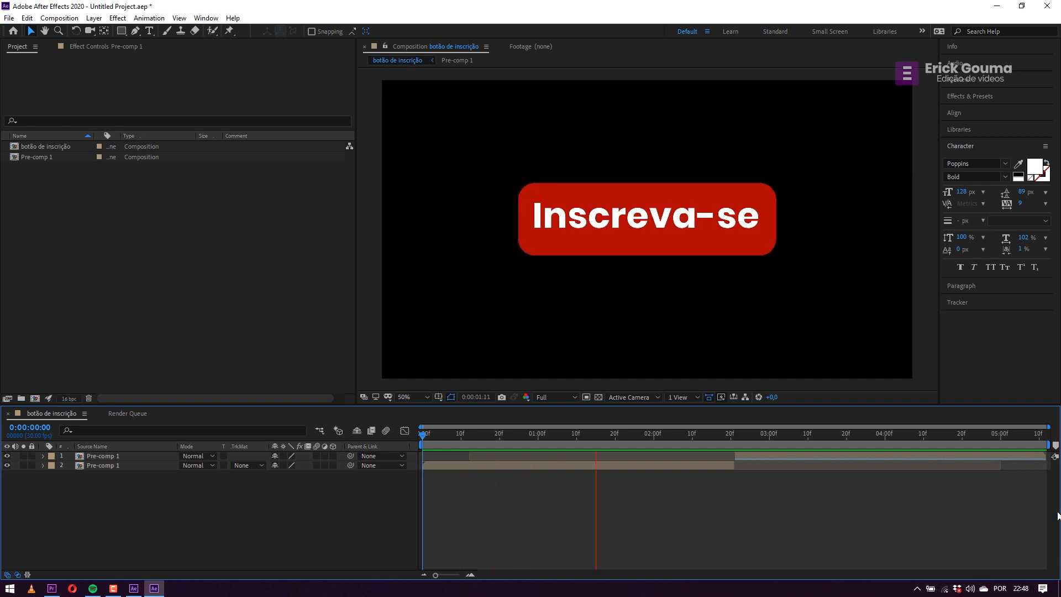
key(space)
Delete the reversed Pre-comp 1 segment and extend the remaining layer's end back out to 0:00:05:00.
click(882, 458)
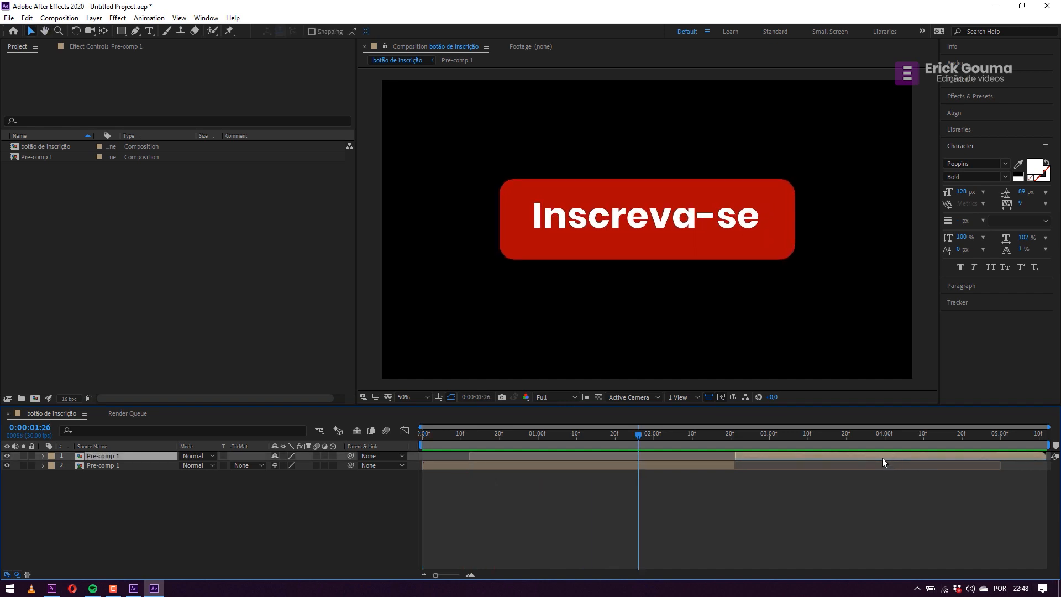
key(q)
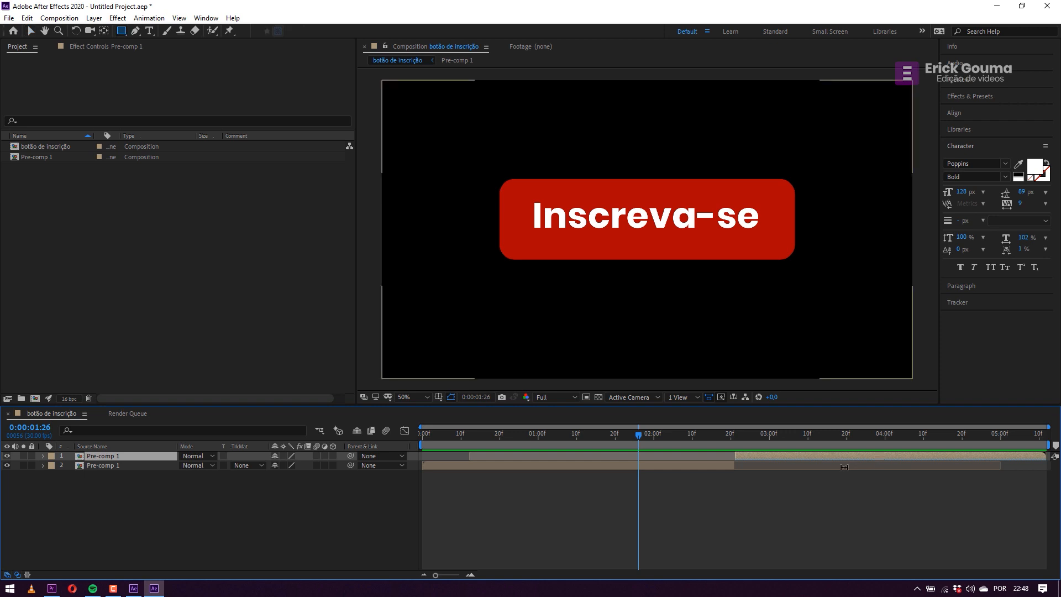
key(Delete)
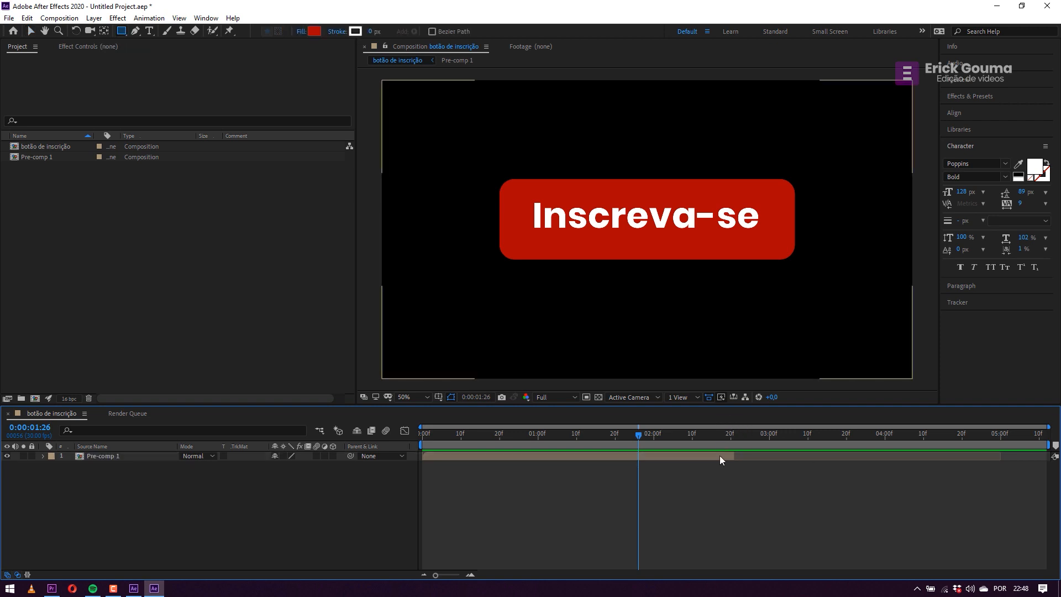
click(731, 456)
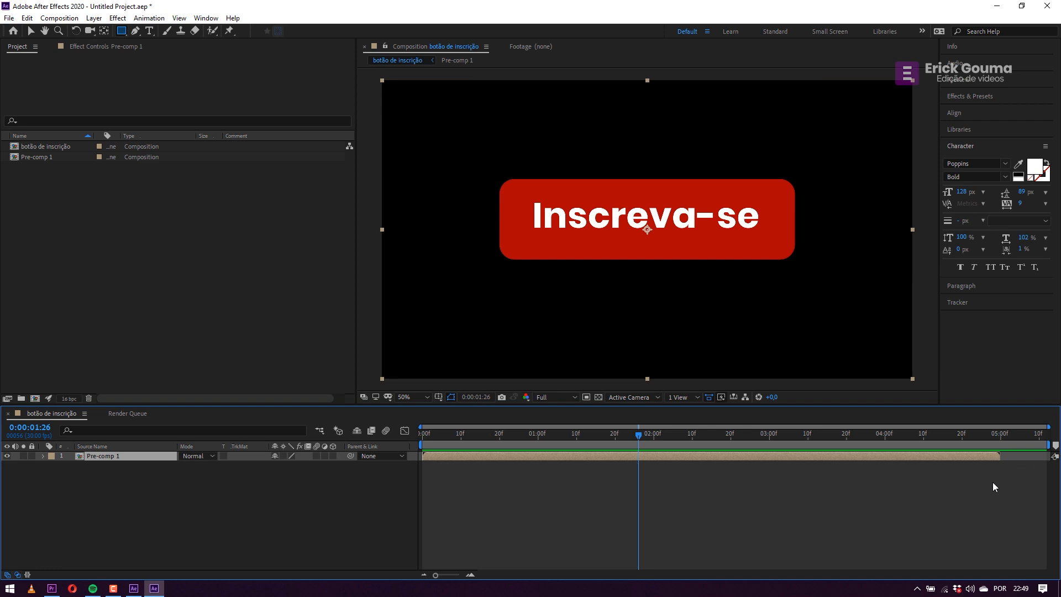
Set the composition's duration to 0:00:05:00 to match the end of the Pre-comp 1 layer.
click(1001, 436)
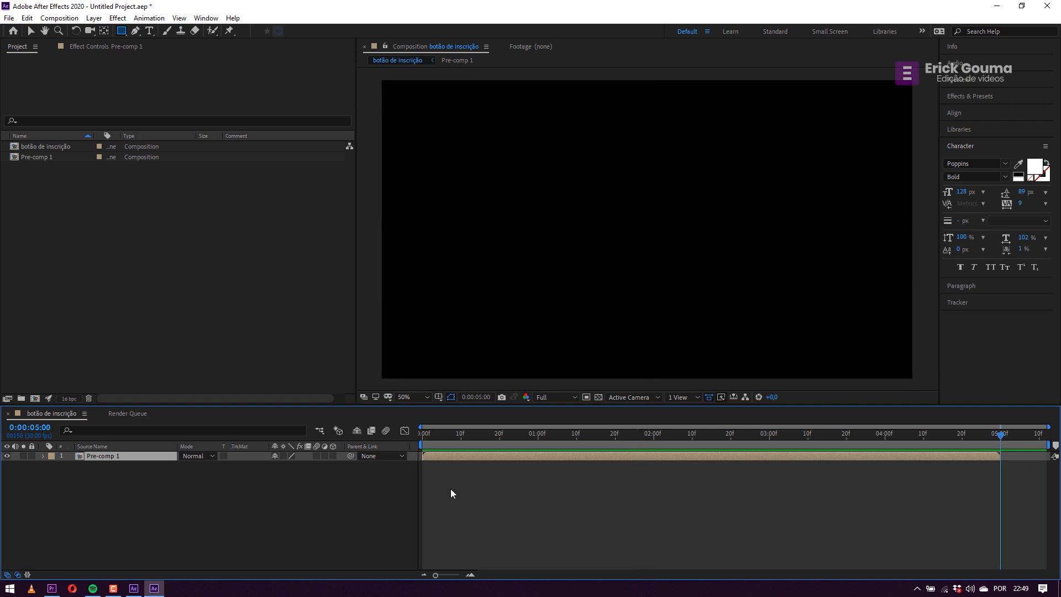
key(ctrl+k)
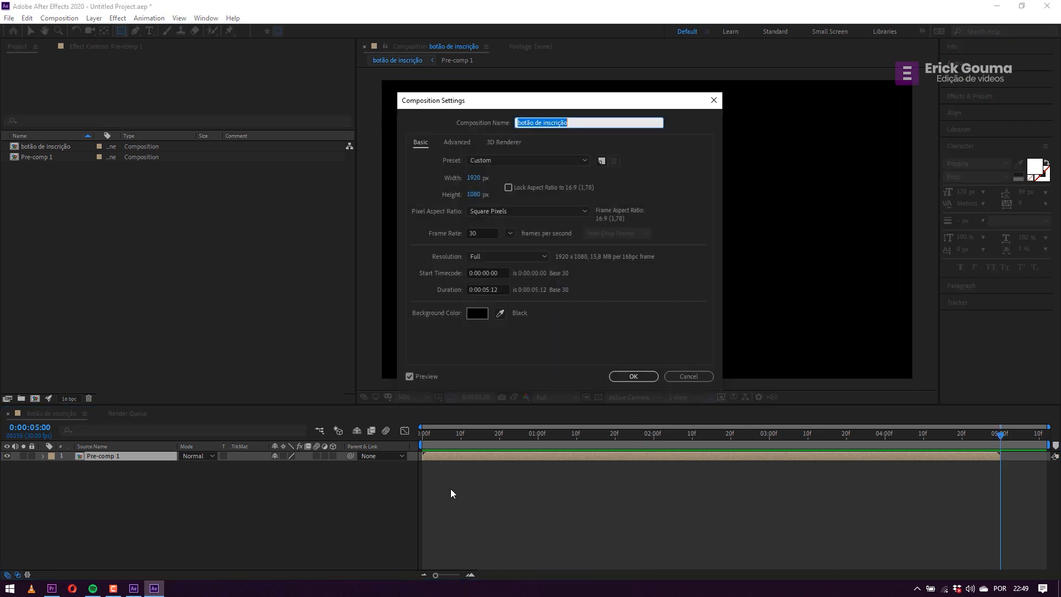
click(493, 291)
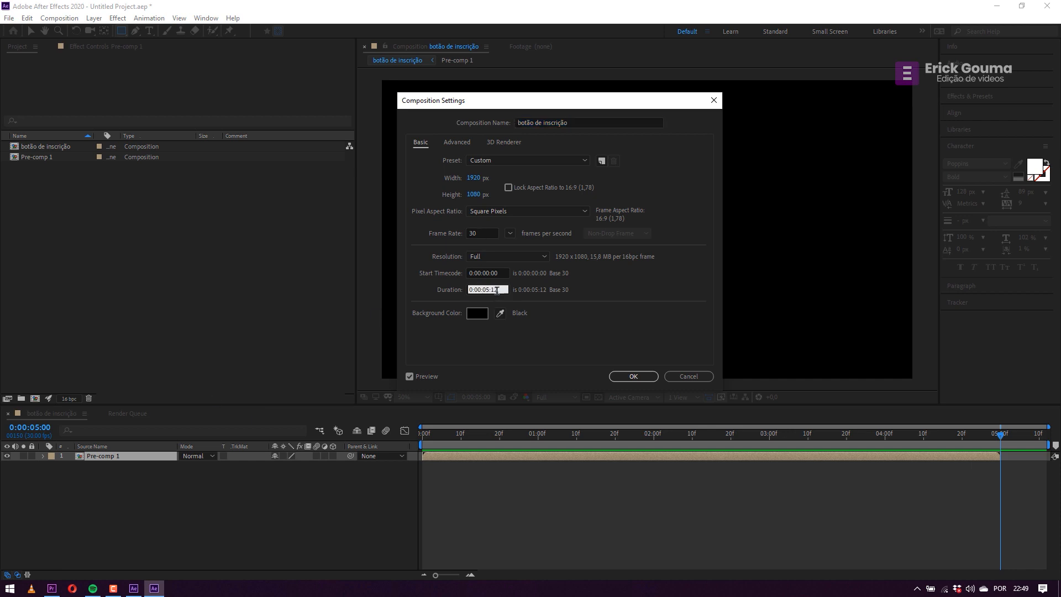
key(BackSpace)
key(BackSpace)
click(633, 377)
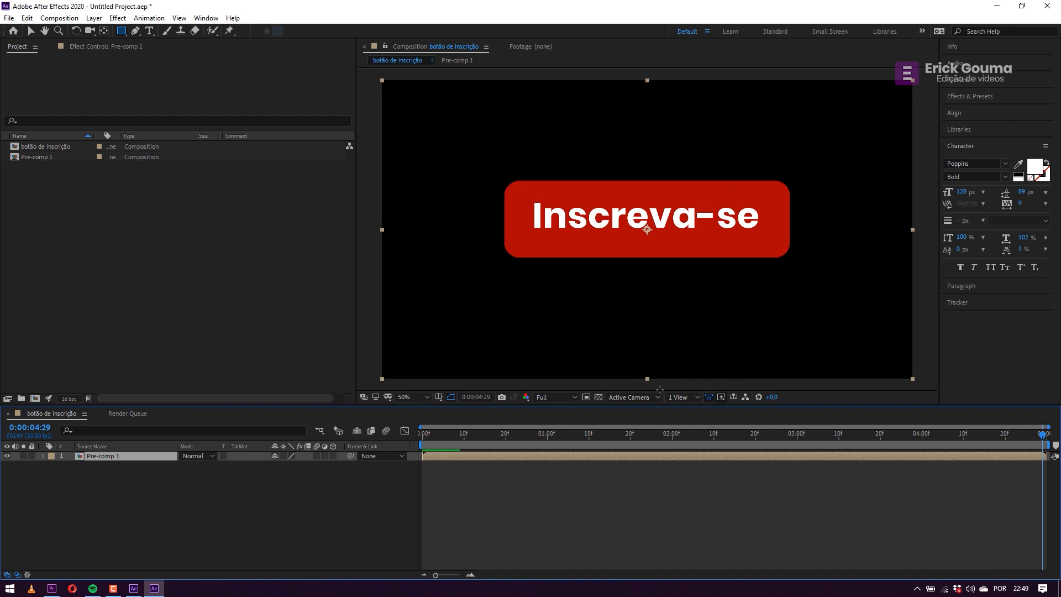
Move the playhead to 0:00:00:19 and add the botão de inscrição composition to the Render Queue.
mouse_move(511, 439)
mouse_down()
mouse_move(481, 440)
mouse_move(951, 440)
mouse_move(448, 439)
mouse_move(1045, 440)
mouse_move(501, 439)
mouse_up()
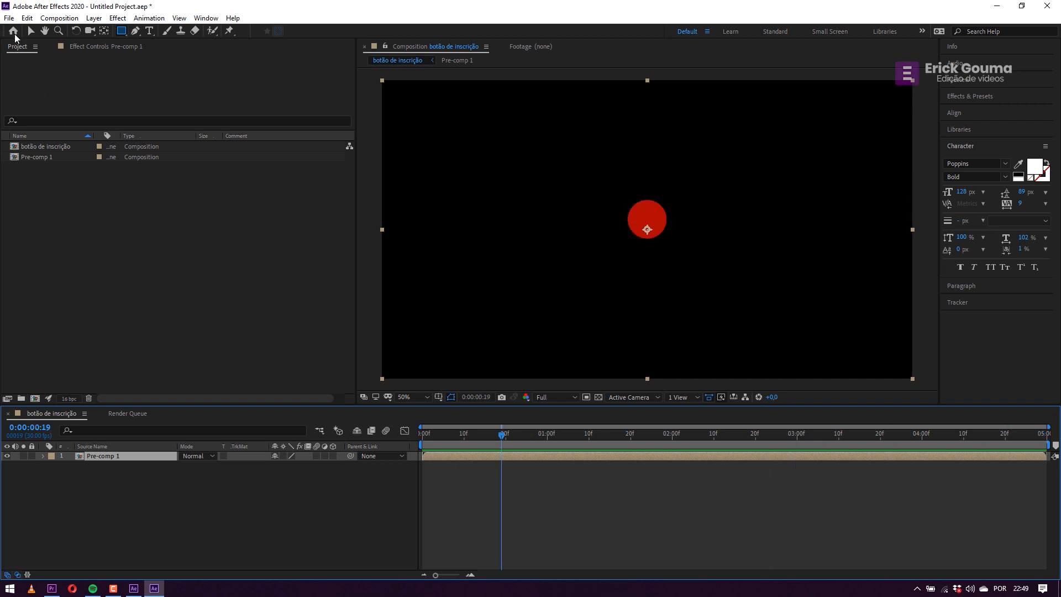
click(10, 18)
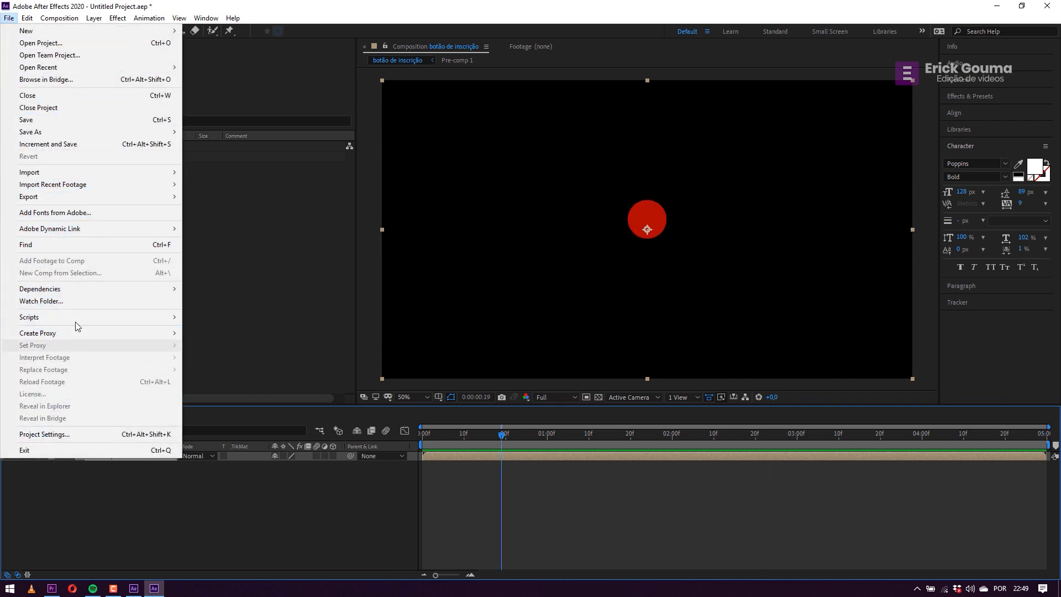
mouse_move(95, 197)
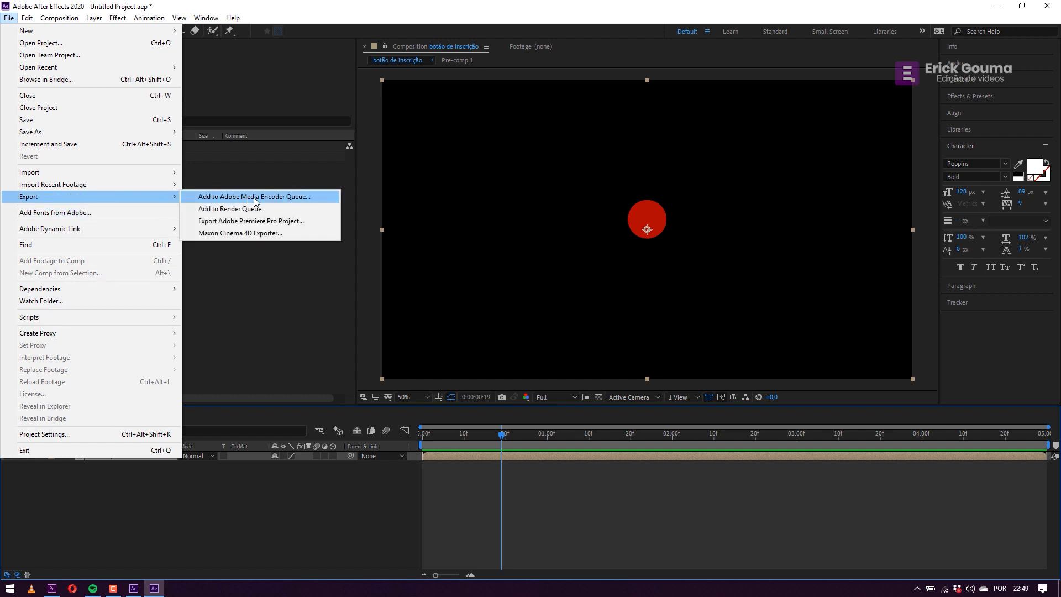
click(237, 211)
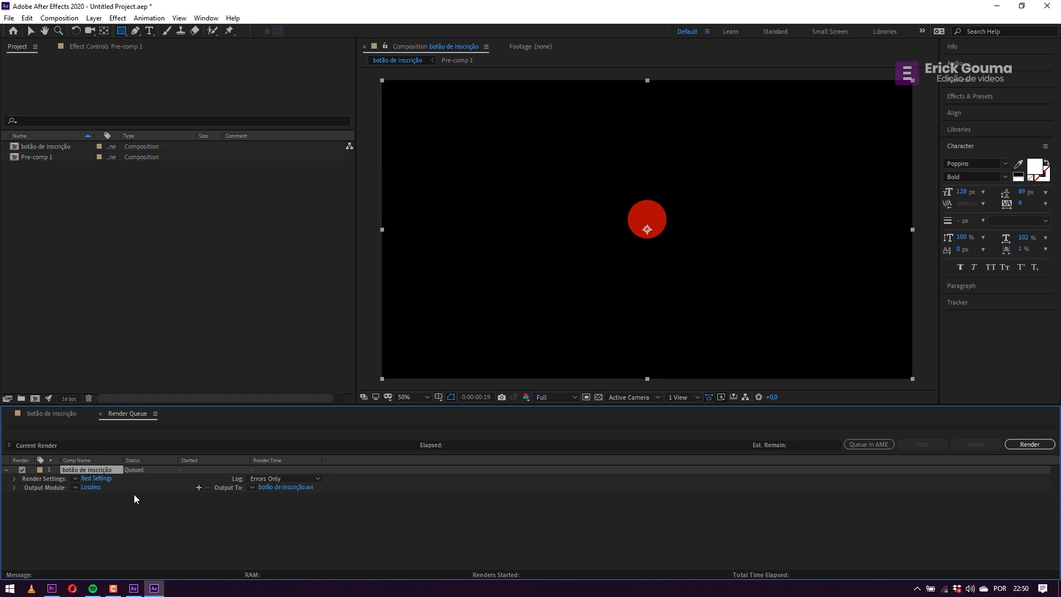
key(ctrl+s)
Set the output module's format to PNG Sequence with RGB + Alpha channels.
click(88, 489)
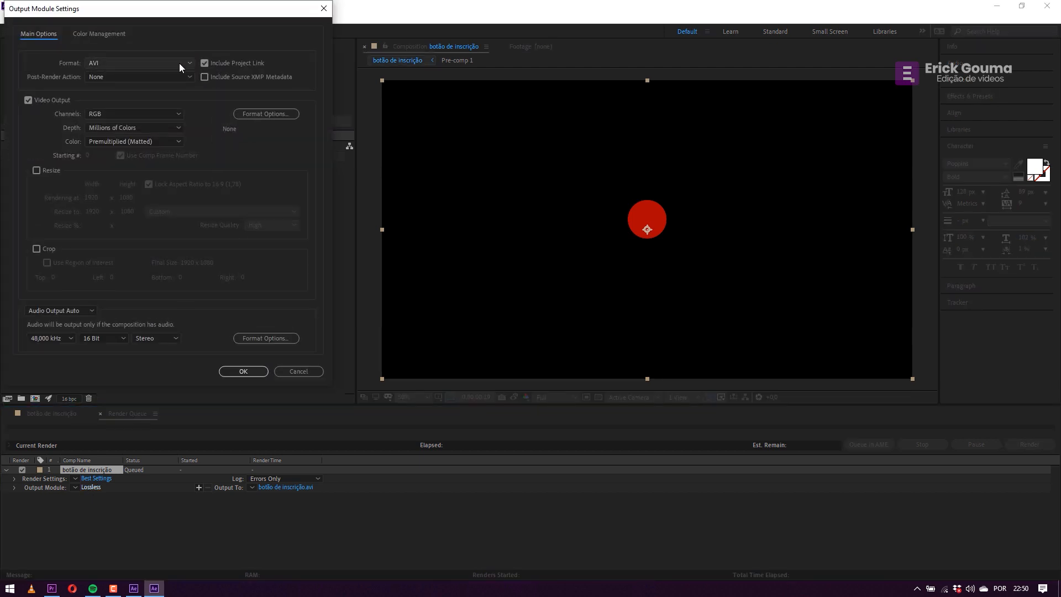
click(157, 67)
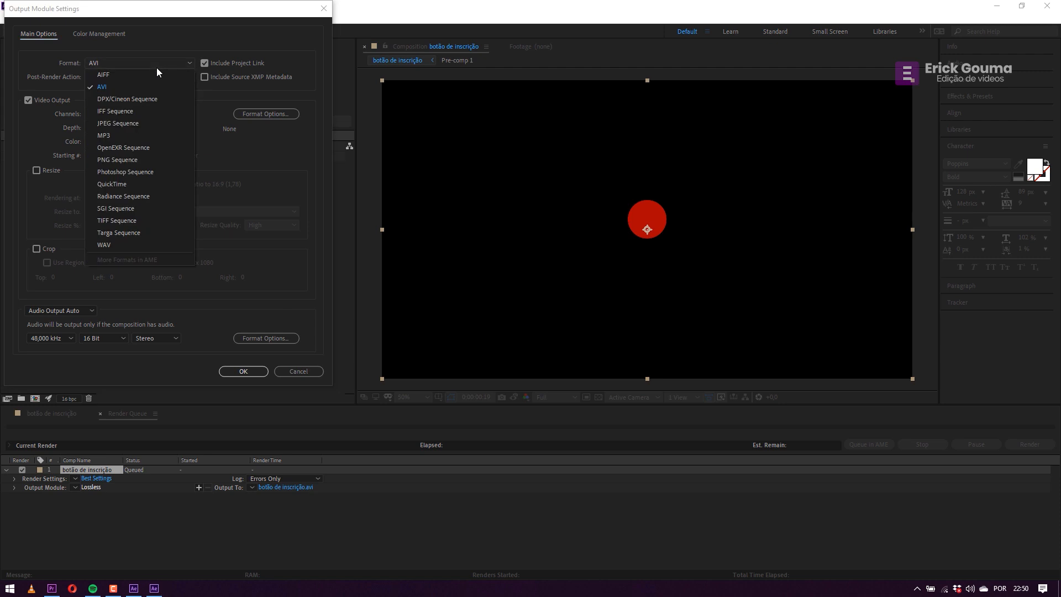
click(116, 160)
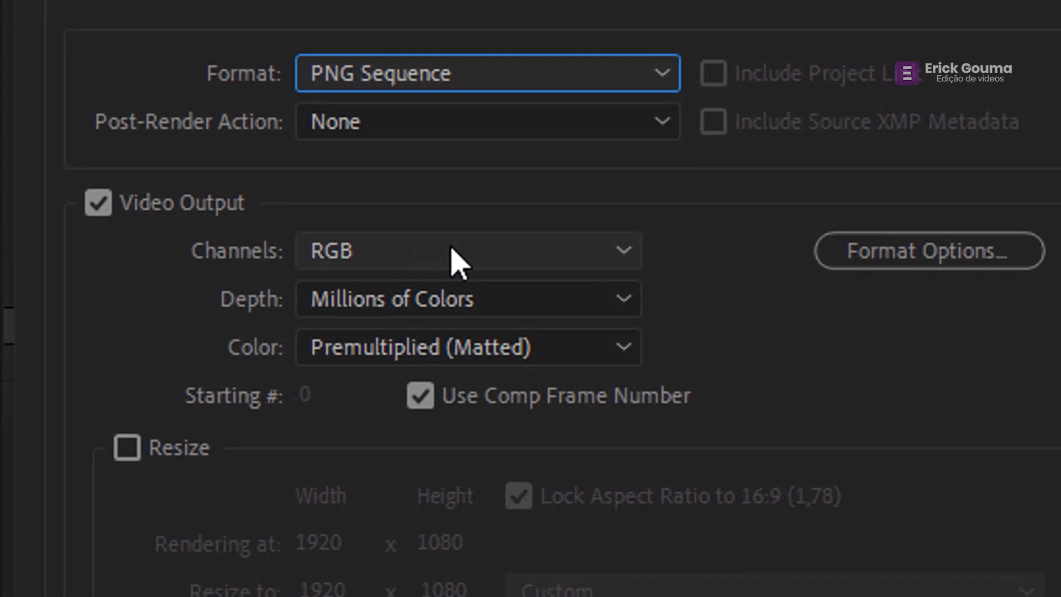
click(128, 113)
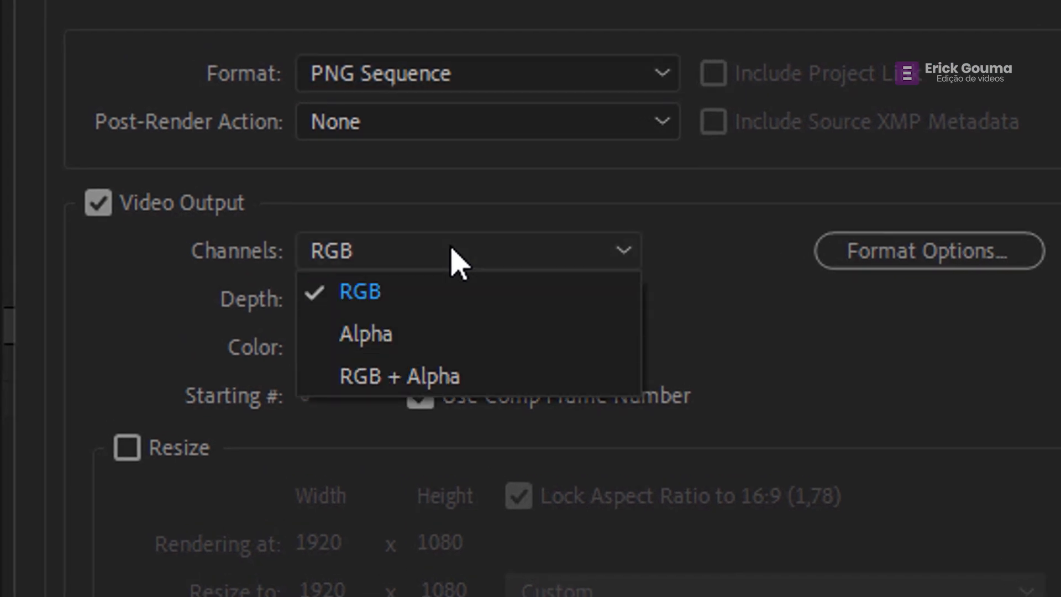
click(426, 381)
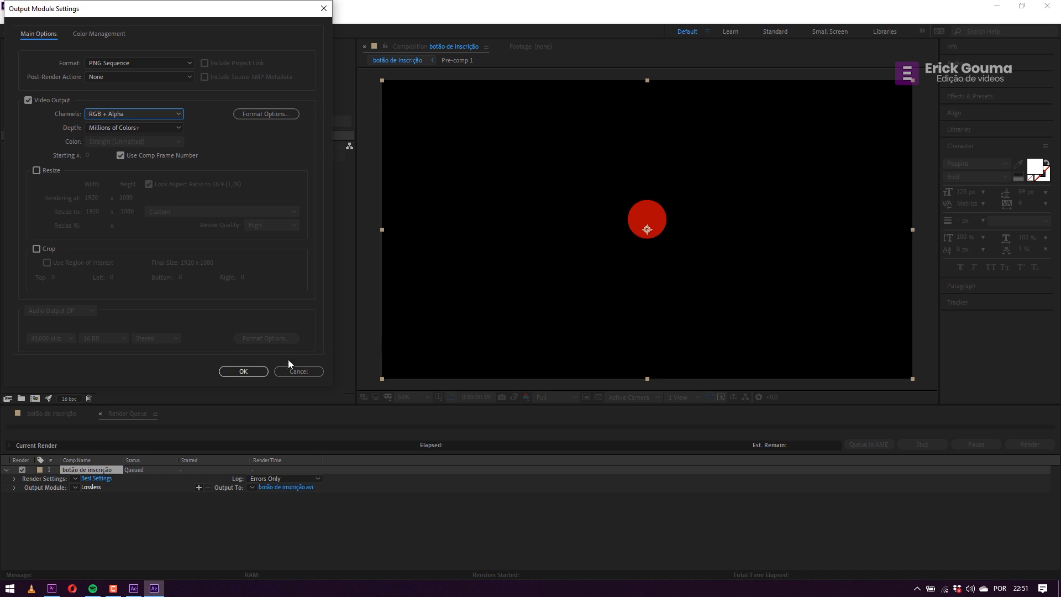
click(264, 372)
Turn on the transparency grid in the composition preview and return to the Render Queue.
click(576, 400)
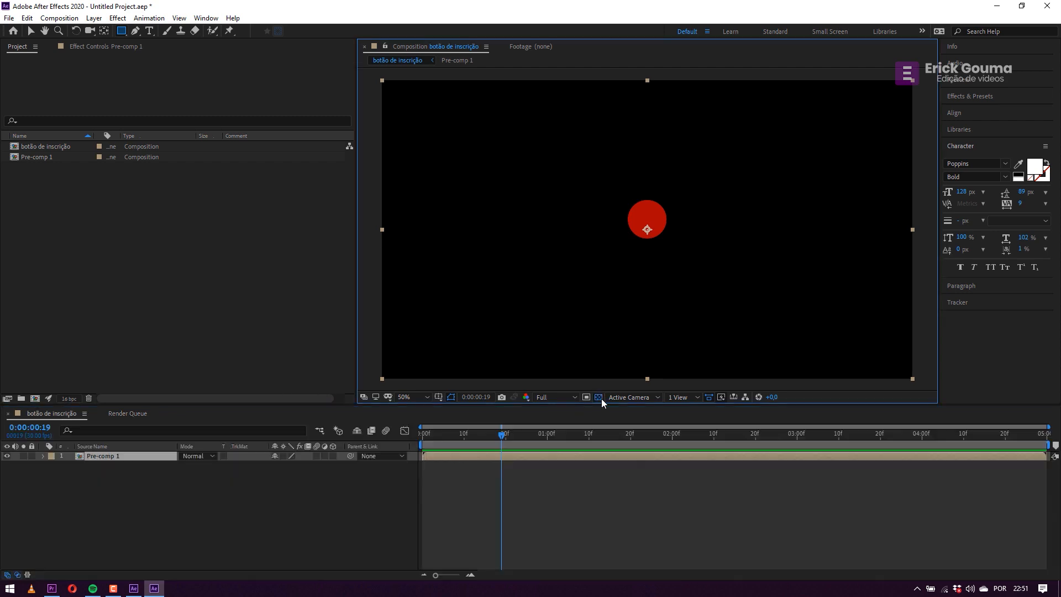
click(600, 398)
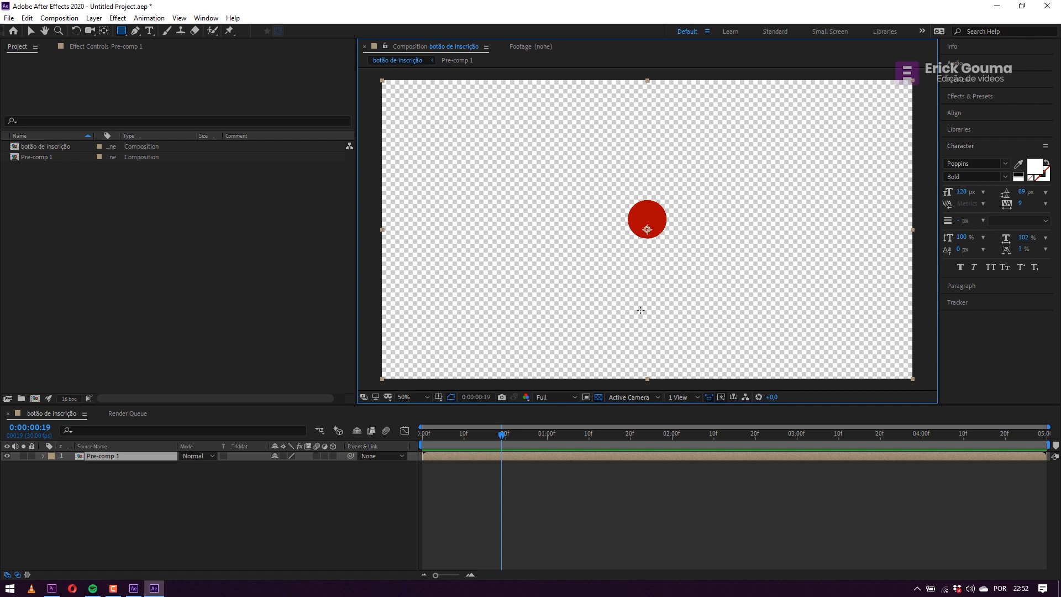
click(123, 415)
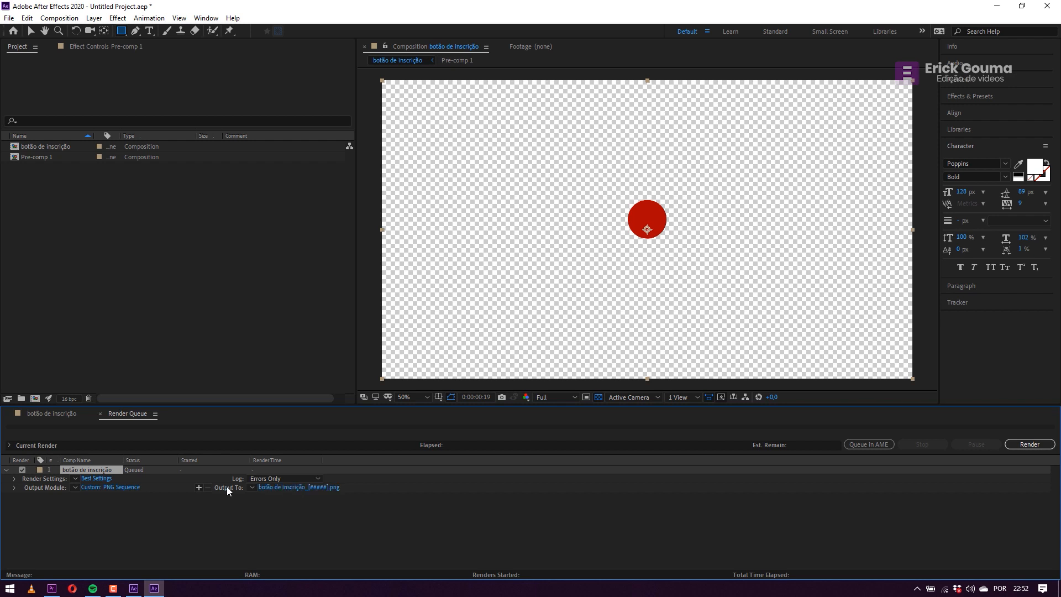
Open the render's output destination, go to Materiais gráficos AULA YOUTUBE and create a new folder for the subscribe button's frames.
click(290, 493)
click(297, 489)
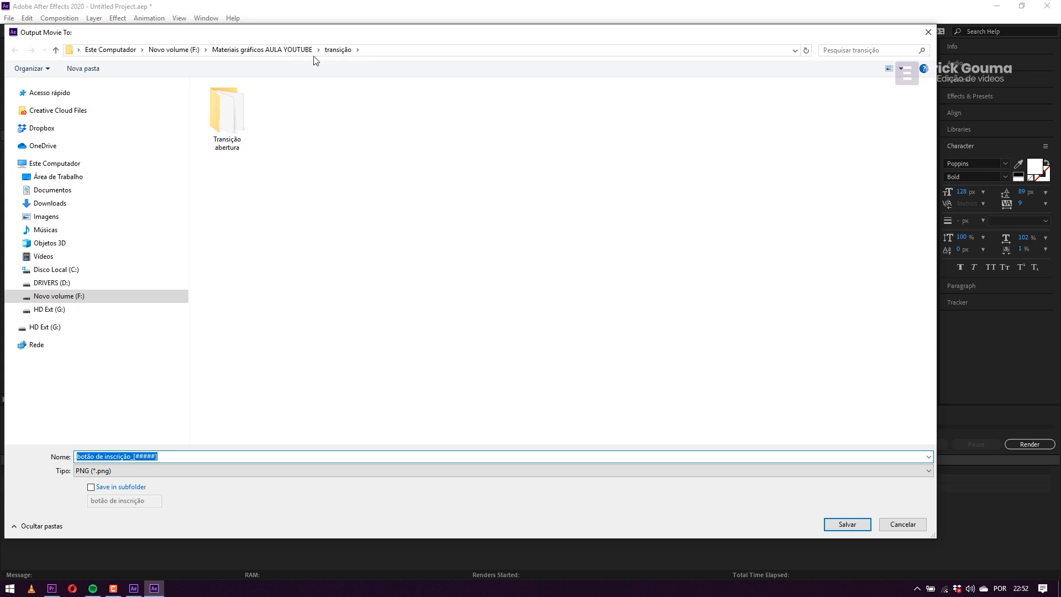
click(295, 54)
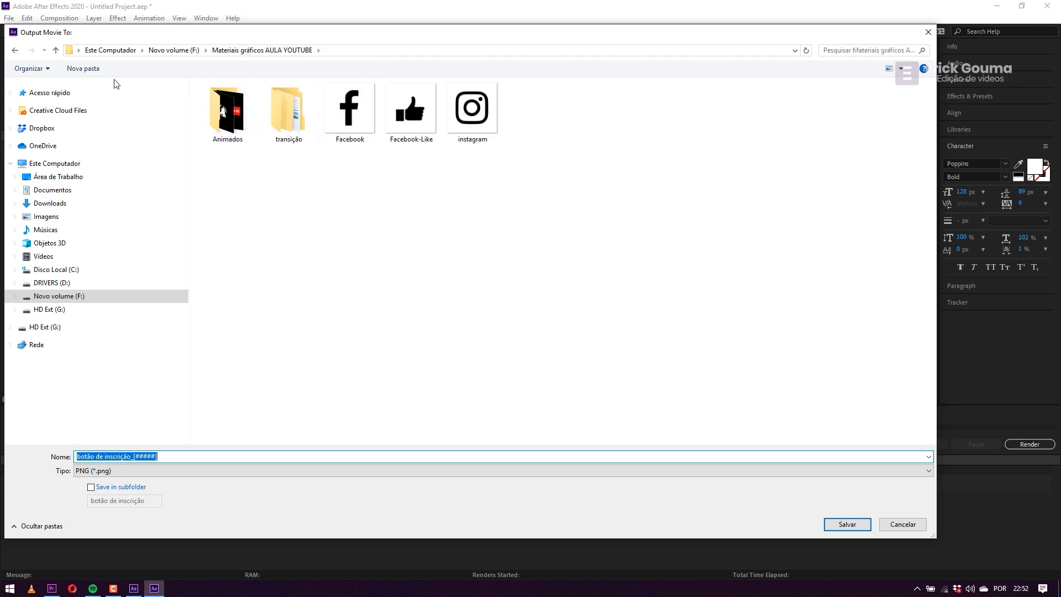
click(80, 69)
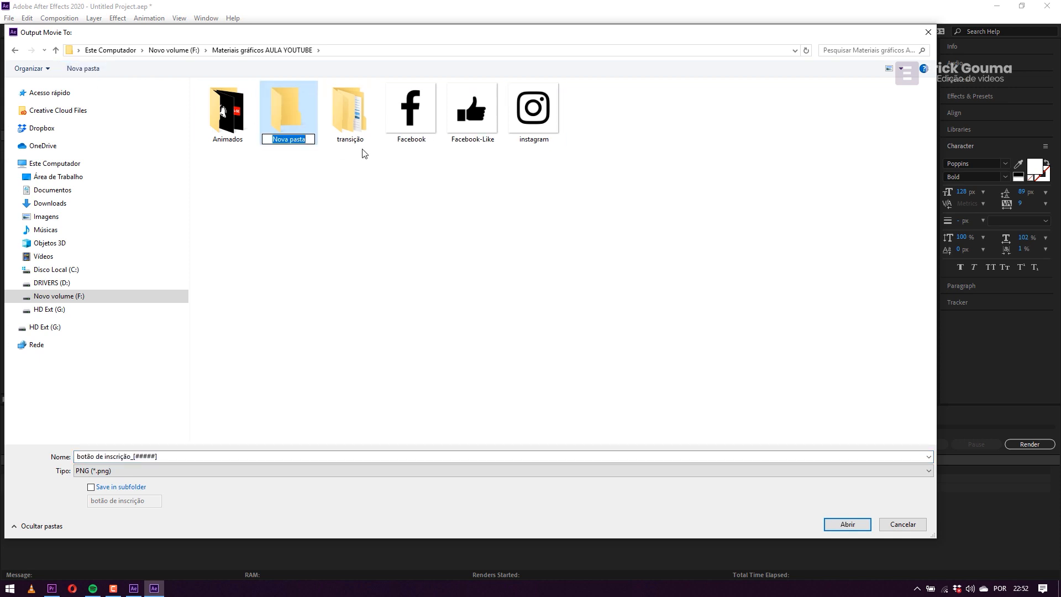
text(BOTÃ)
text(O CUR)
key(BackSpace)
key(BackSpace)
key(BackSpace)
text(INSCRI;ÃO DO CANAL)
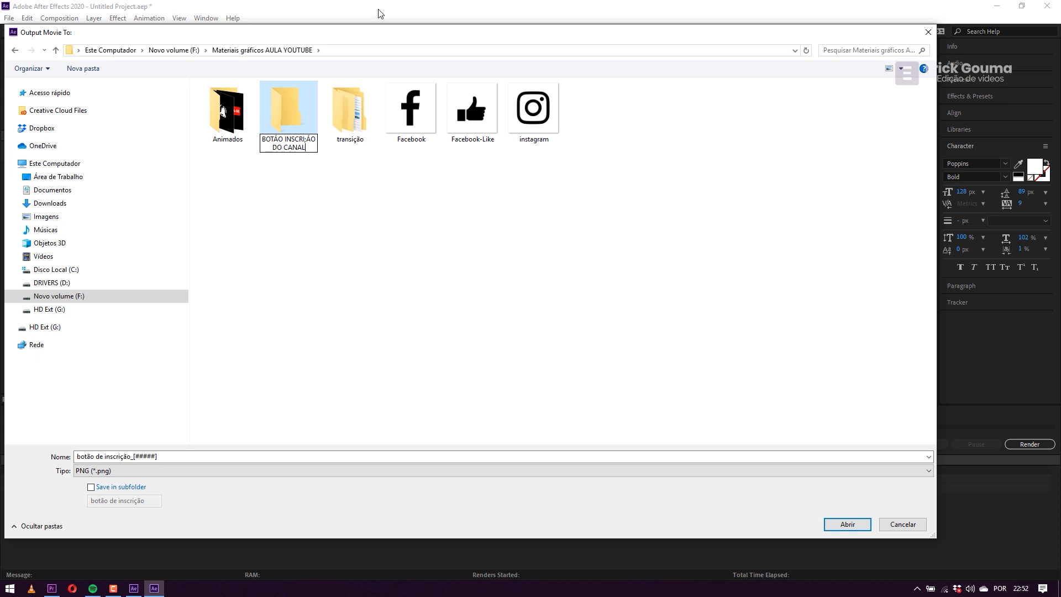
Correct the new folder's name to BOTÃO INSCRIÇÃO DO CANAL.
click(311, 138)
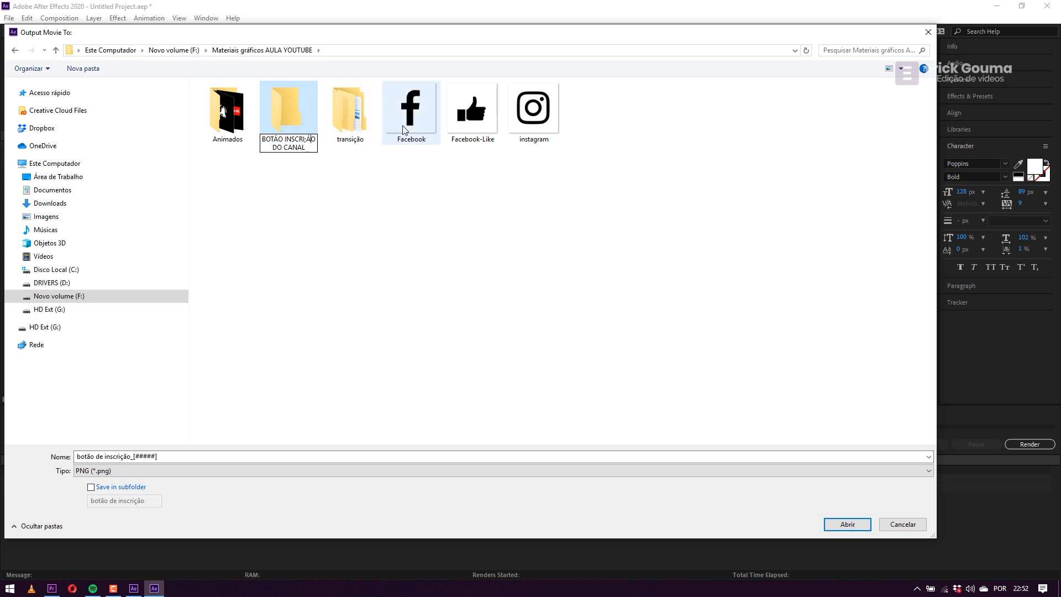
key(BackSpace)
key(BackSpace)
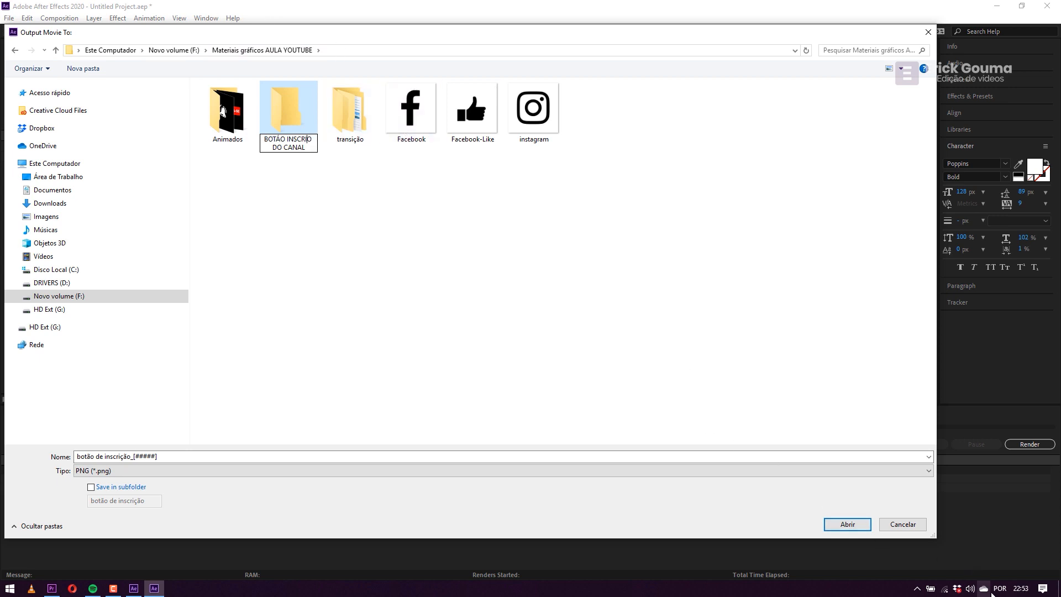
click(983, 591)
click(970, 499)
text(ÇÃ)
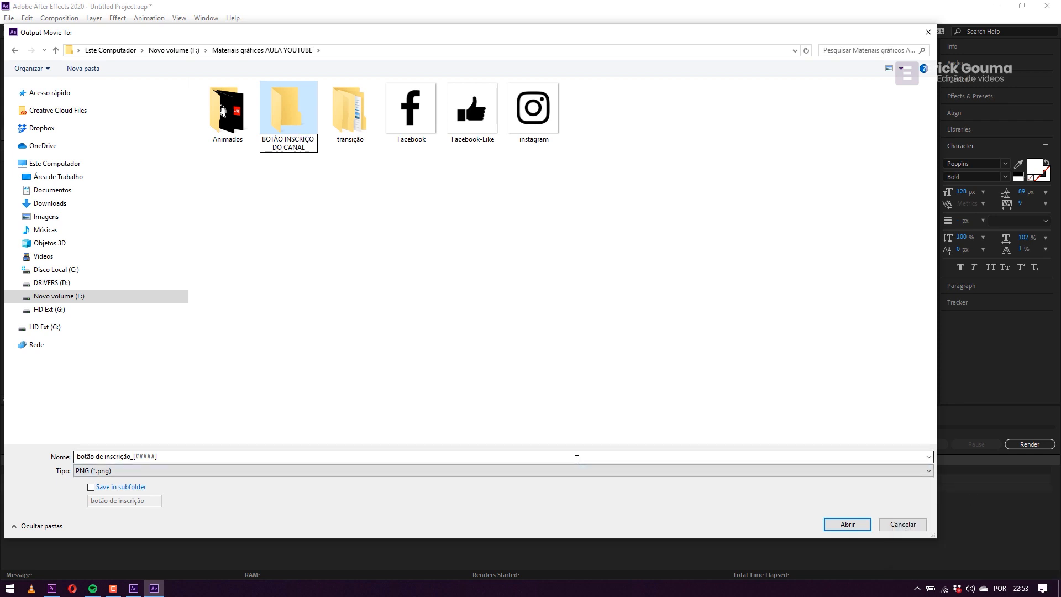
click(384, 198)
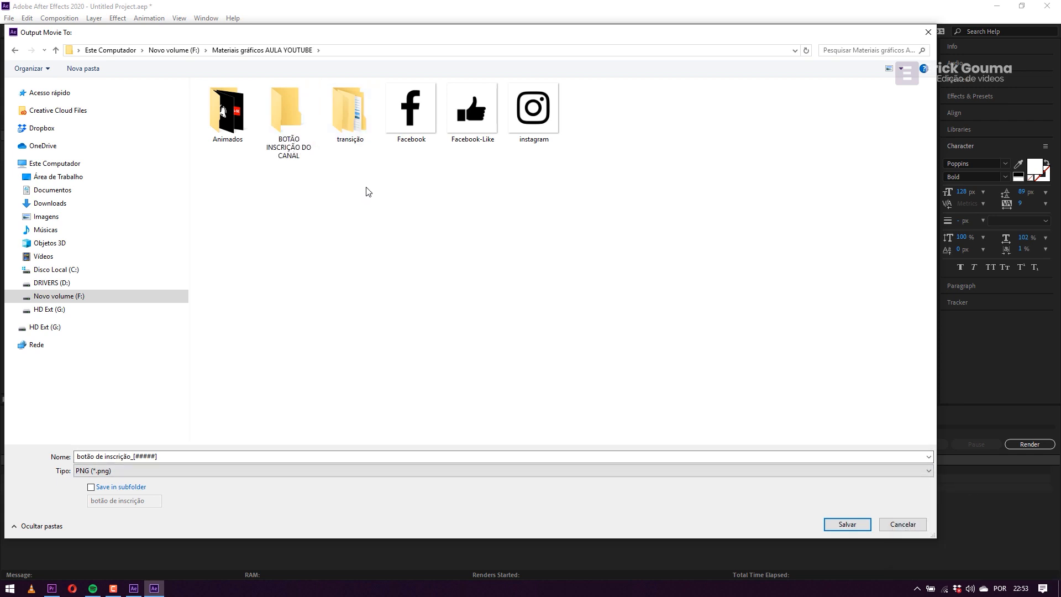
Save the output as INSCREVA-SE inside the BOTÃO INSCRIÇÃO DO CANAL folder and render the PNG sequence.
click(288, 123)
double_click(288, 126)
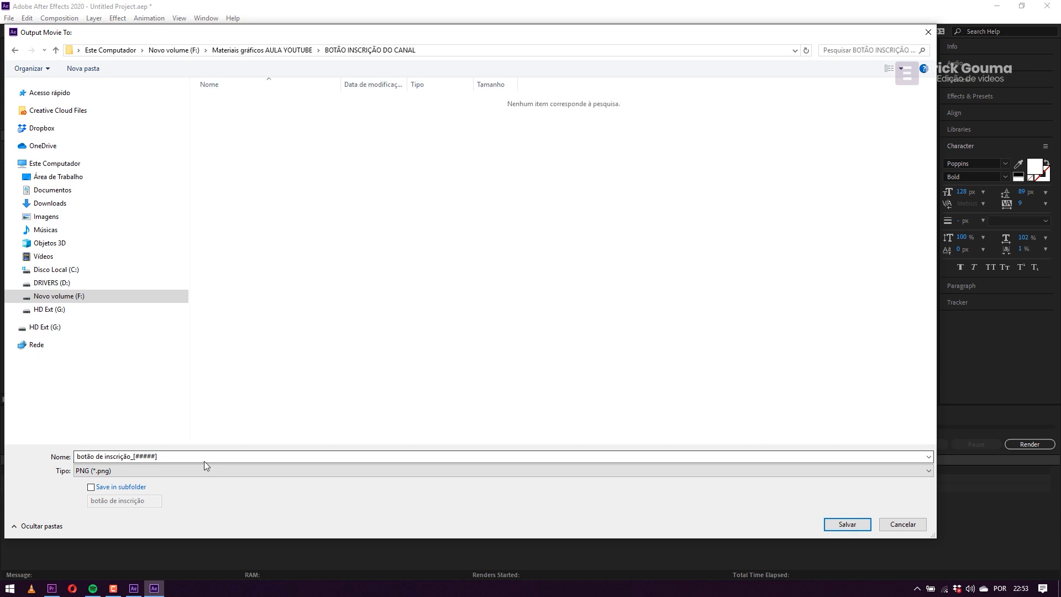
click(189, 458)
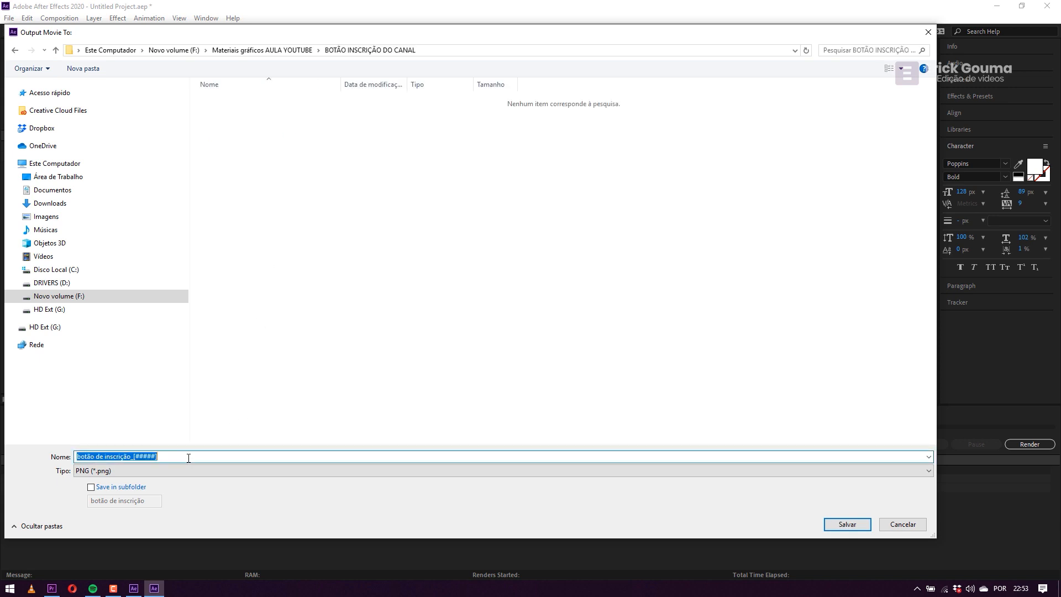
text(INSCREVA-SE)
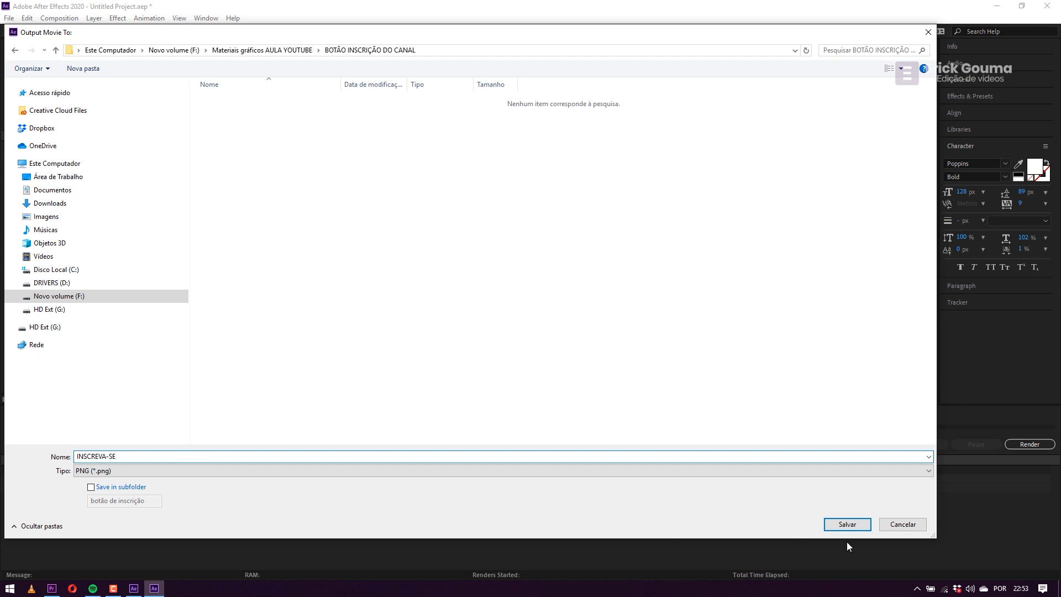
click(848, 524)
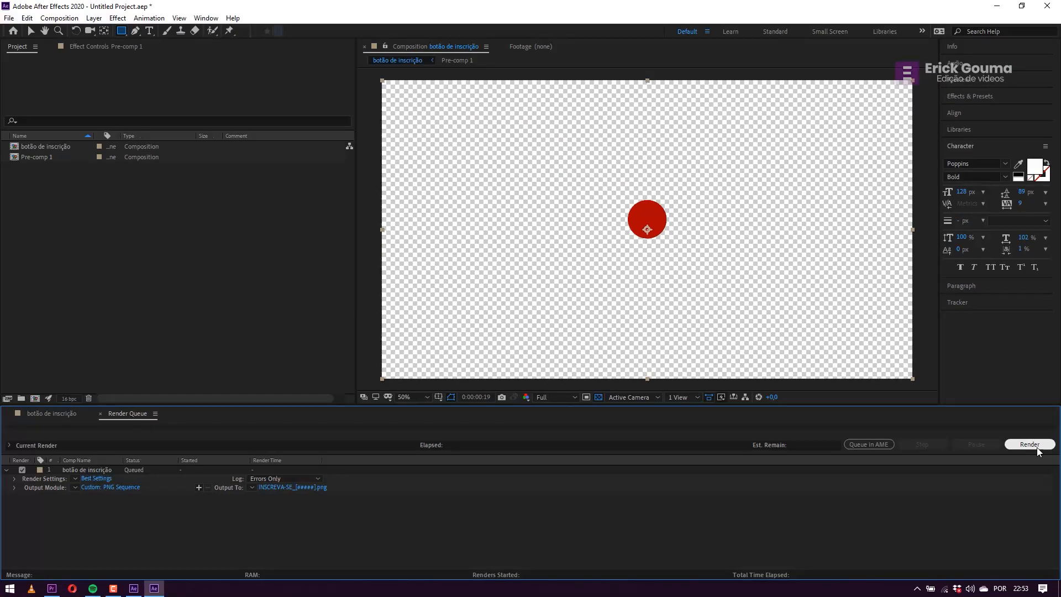
click(1036, 447)
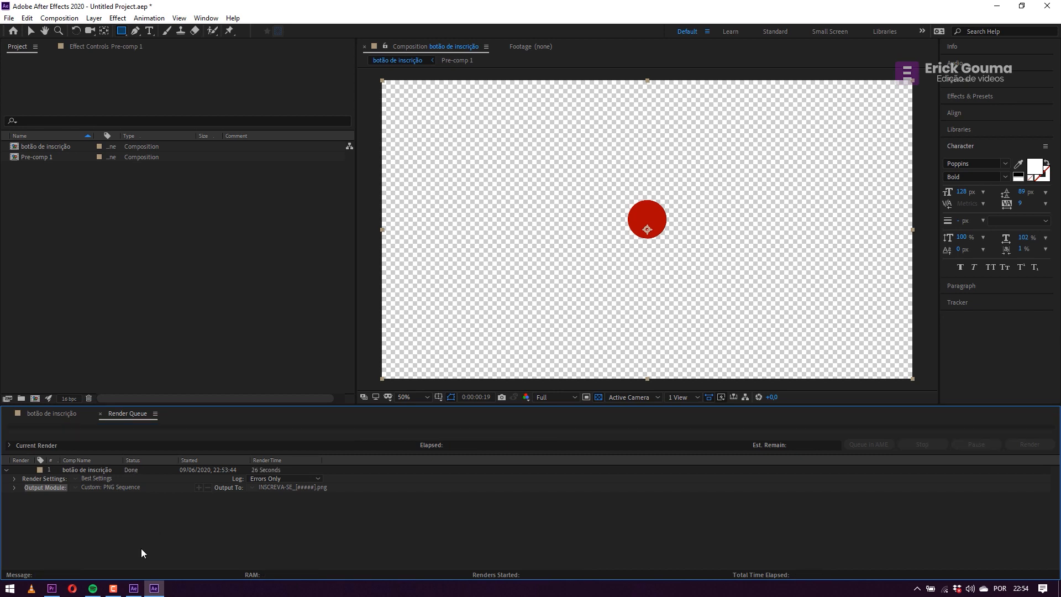
Switch to Premiere Pro and create a sequence from the lesson clip, with the playhead at 00:01:10:01 and track A1 muted.
click(52, 589)
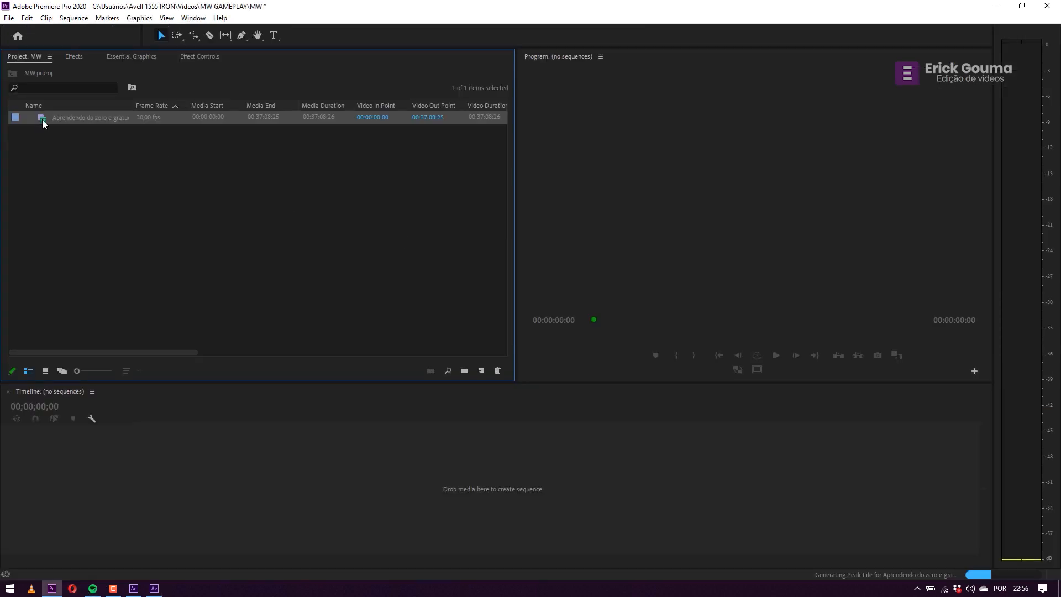
drag(40, 117, 362, 498)
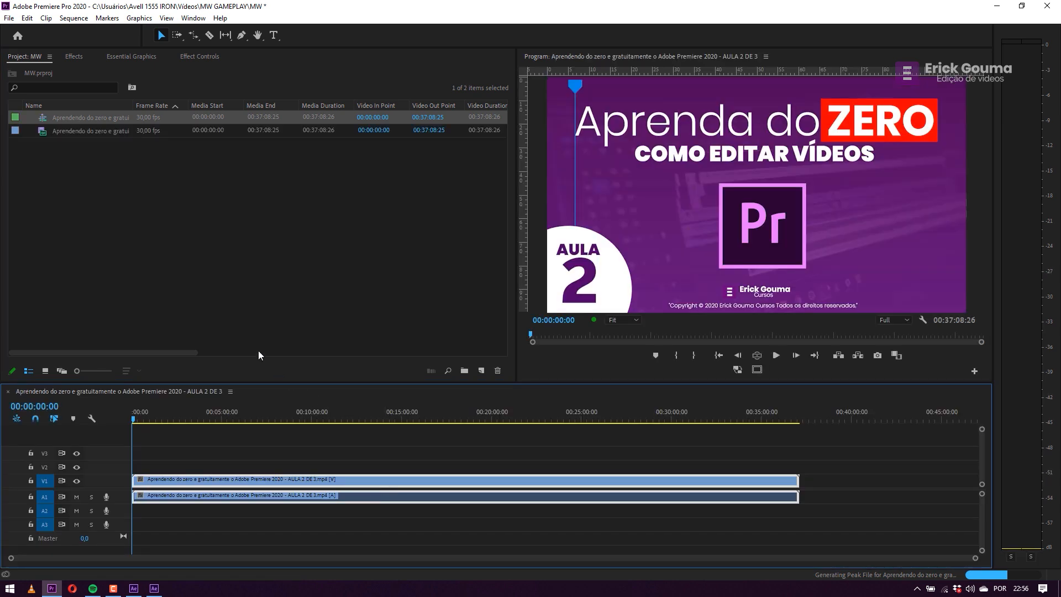
drag(133, 419, 153, 461)
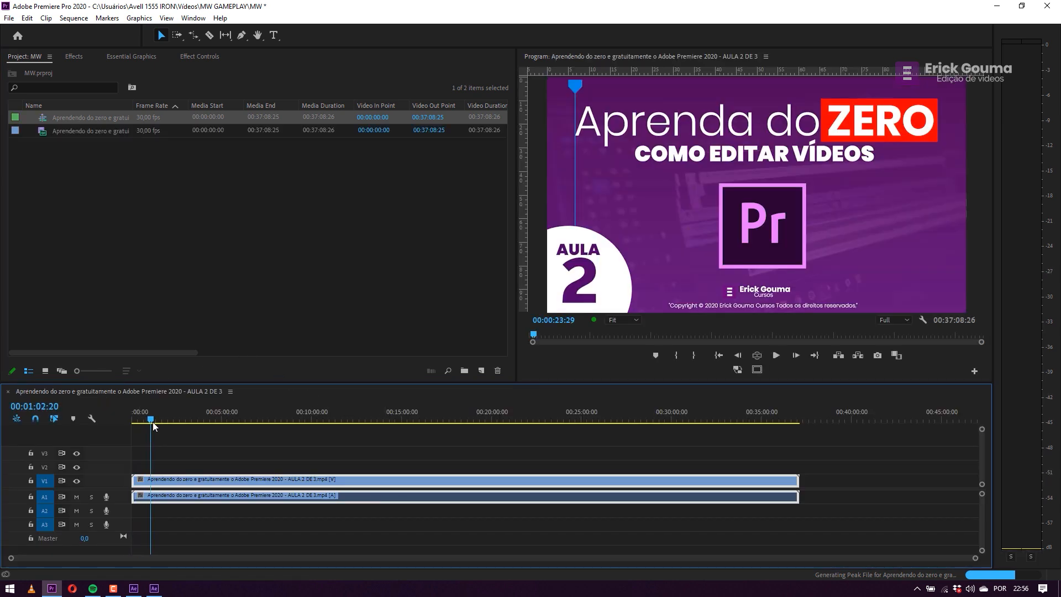
click(78, 499)
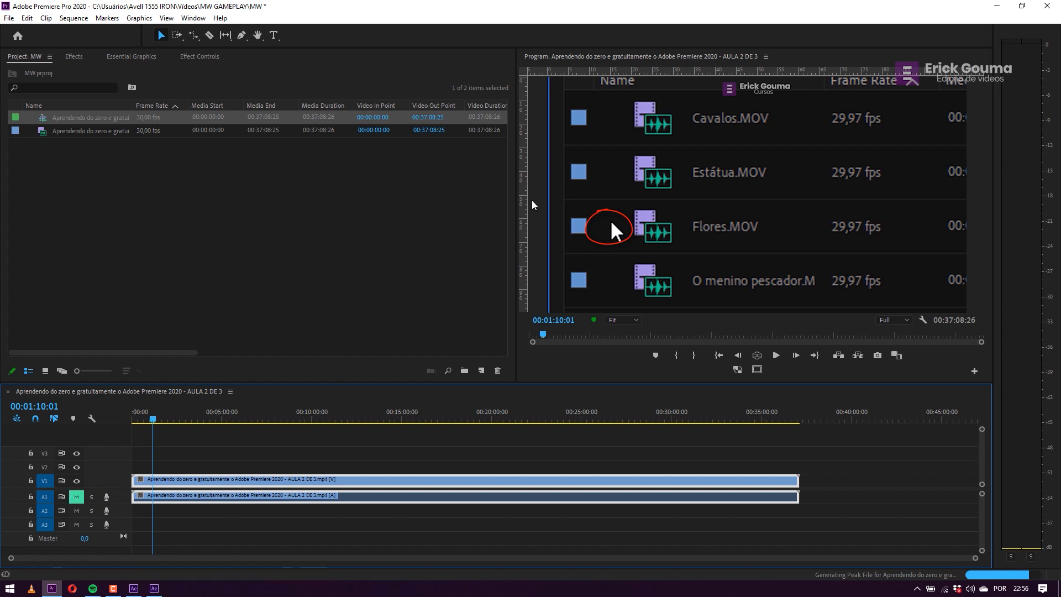
Import the INSCREVA-SE PNG frames from the BOTÃO INSCRIÇÃO DO CANAL folder as an image sequence, starting from INSCREVA-SE_00000.
click(118, 208)
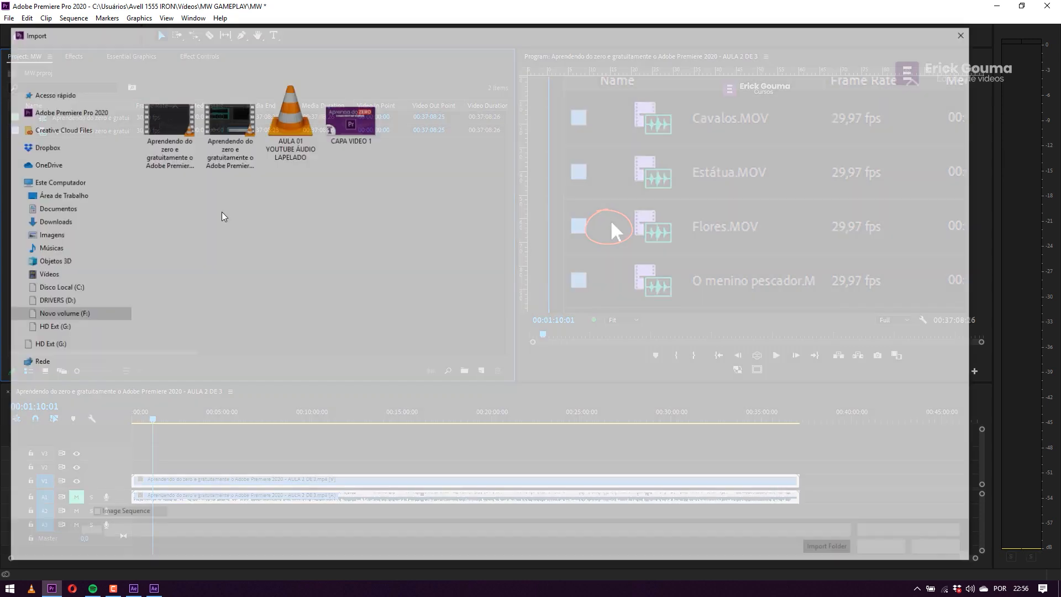
double_click(138, 174)
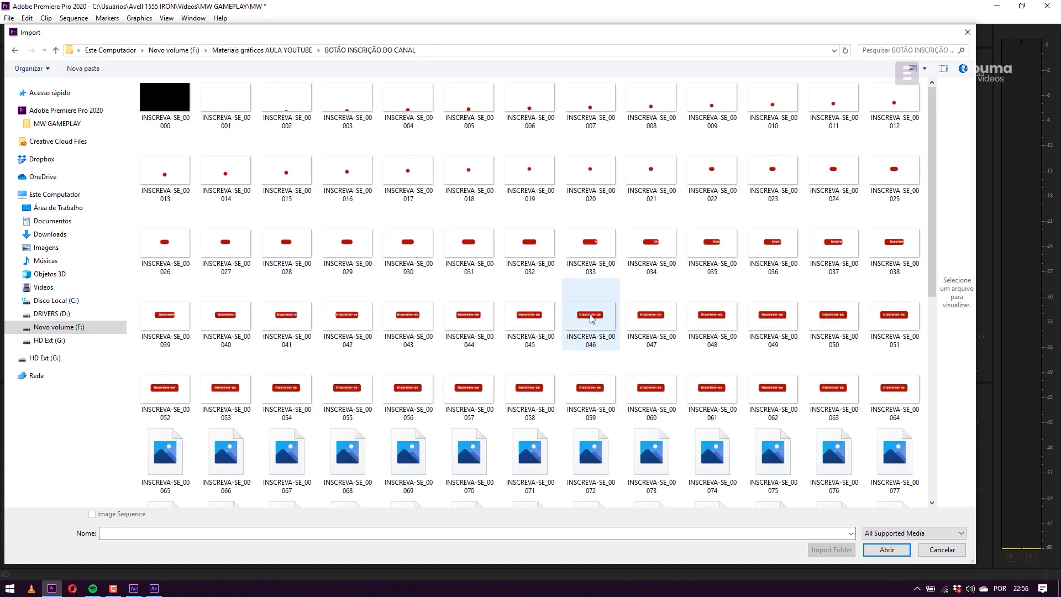
scroll(541, 317, down, 8)
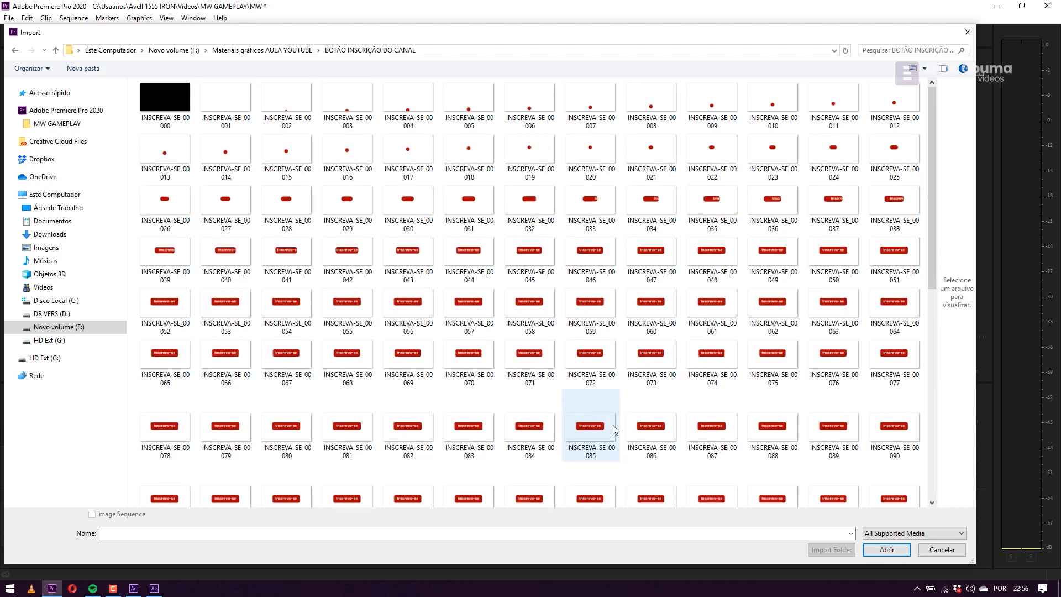
scroll(608, 421, up, 5)
click(154, 95)
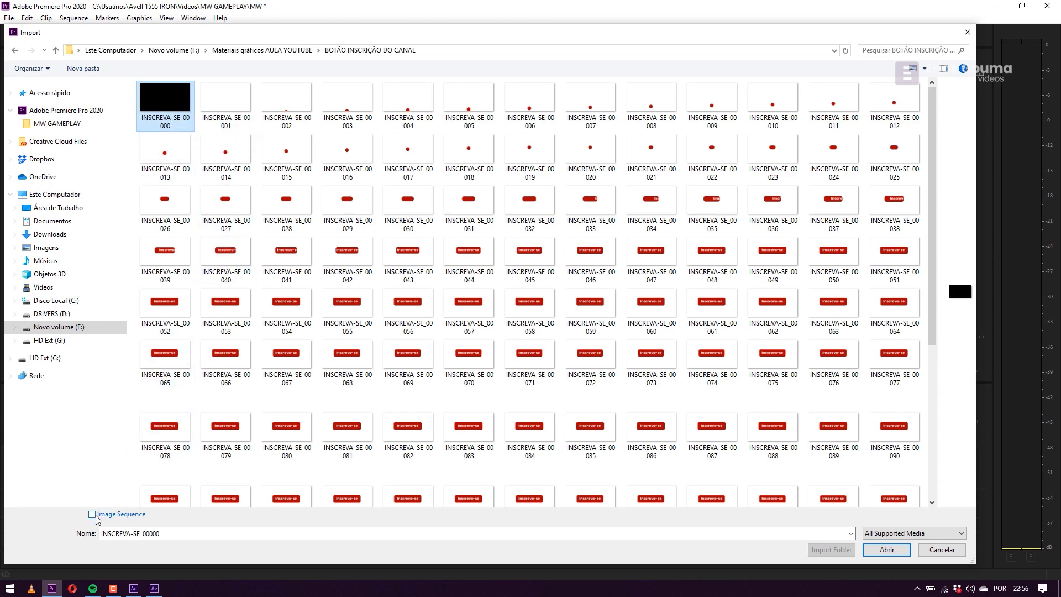
scroll(362, 259, down, 4)
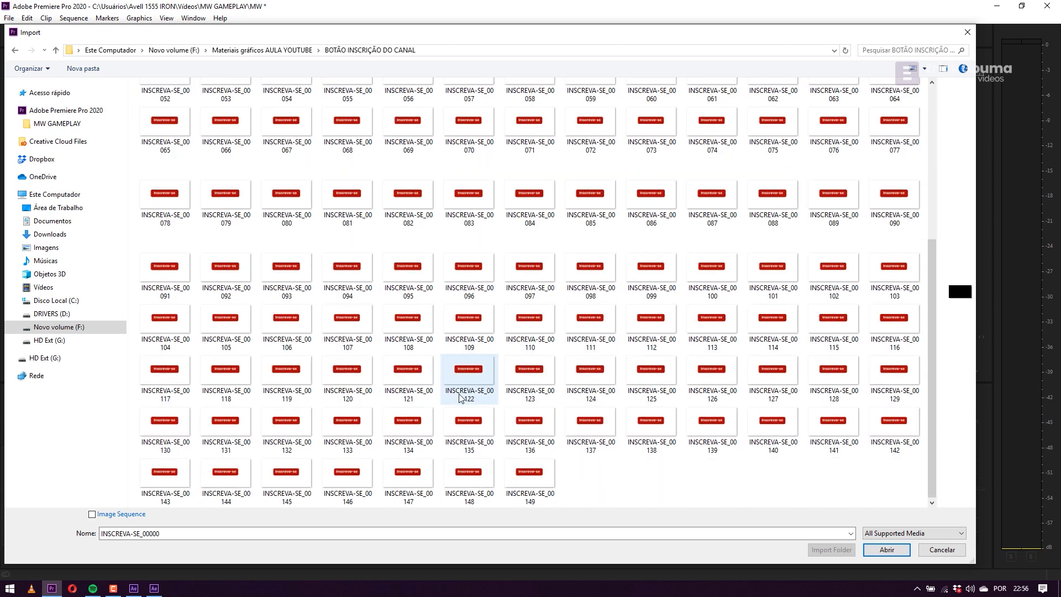
scroll(414, 436, up, 4)
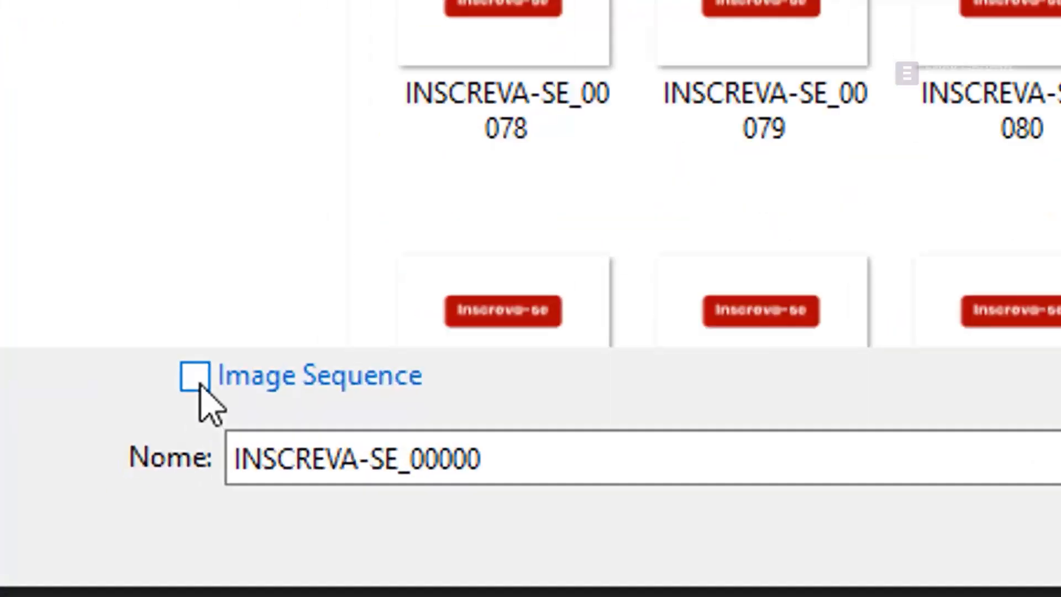
click(198, 385)
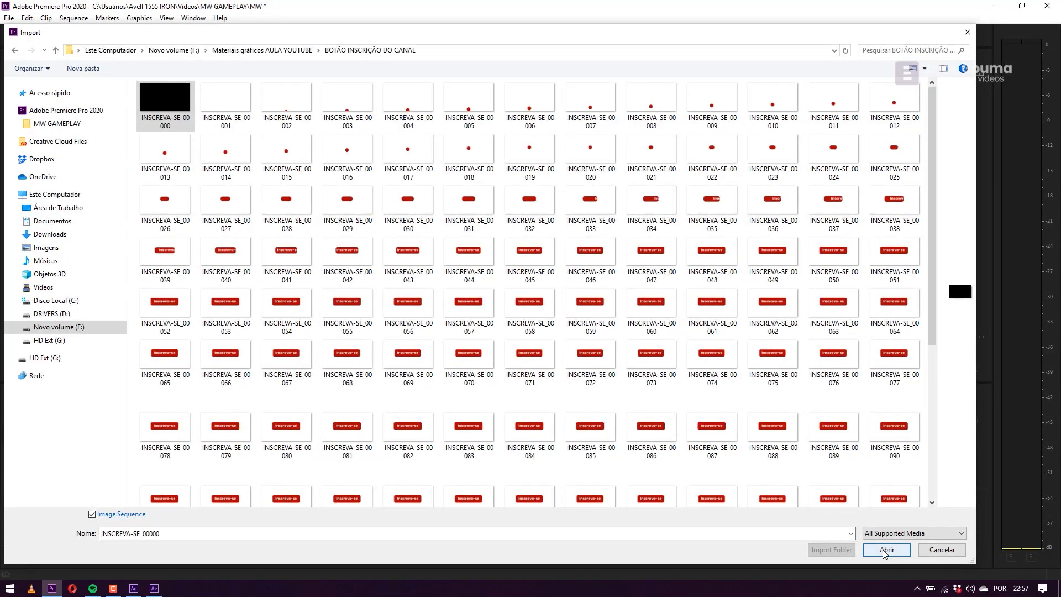
click(886, 550)
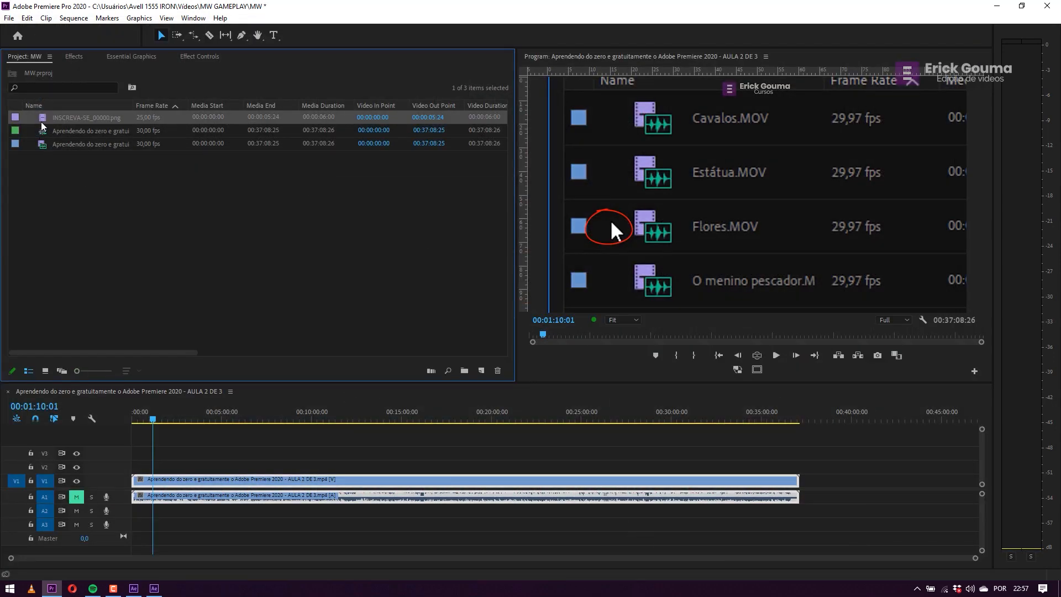
Place the imported INSCREVA-SE_00000.png sequence on track V2, starting at 00:01:10:01 above the lesson clip.
drag(113, 218, 157, 470)
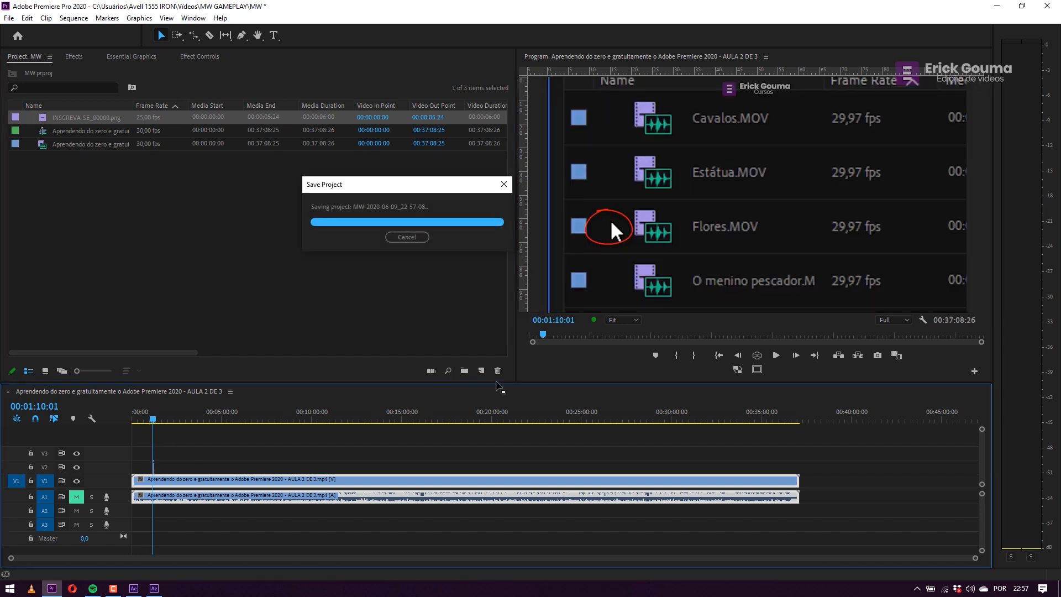
key(equal)
key(equal)
key(equal)
key(equal)
key(equal)
key(equal)
key(equal)
key(equal)
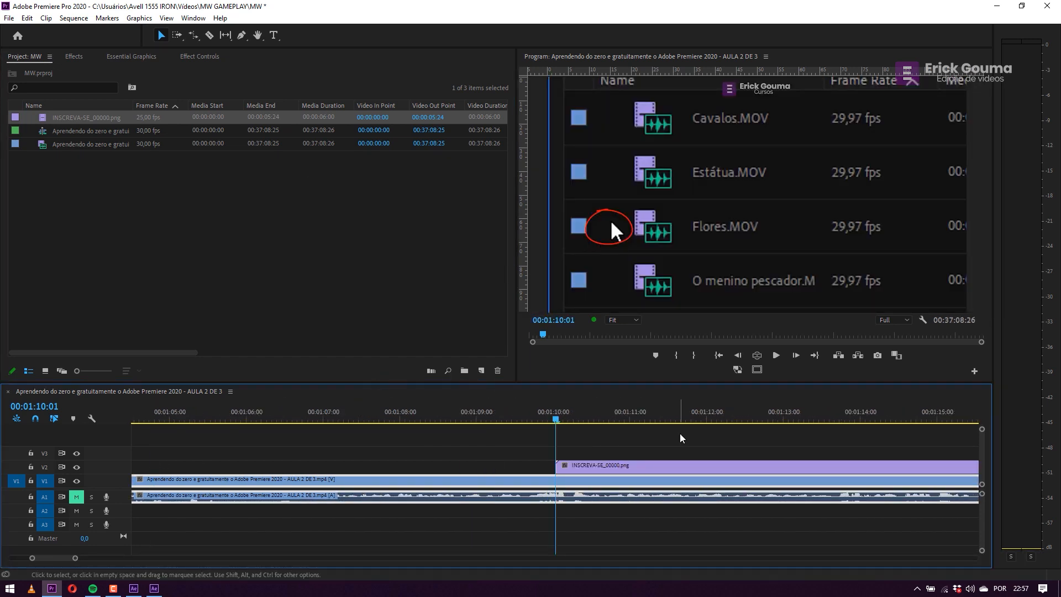
scroll(652, 453, right, 3)
scroll(649, 469, right, 1)
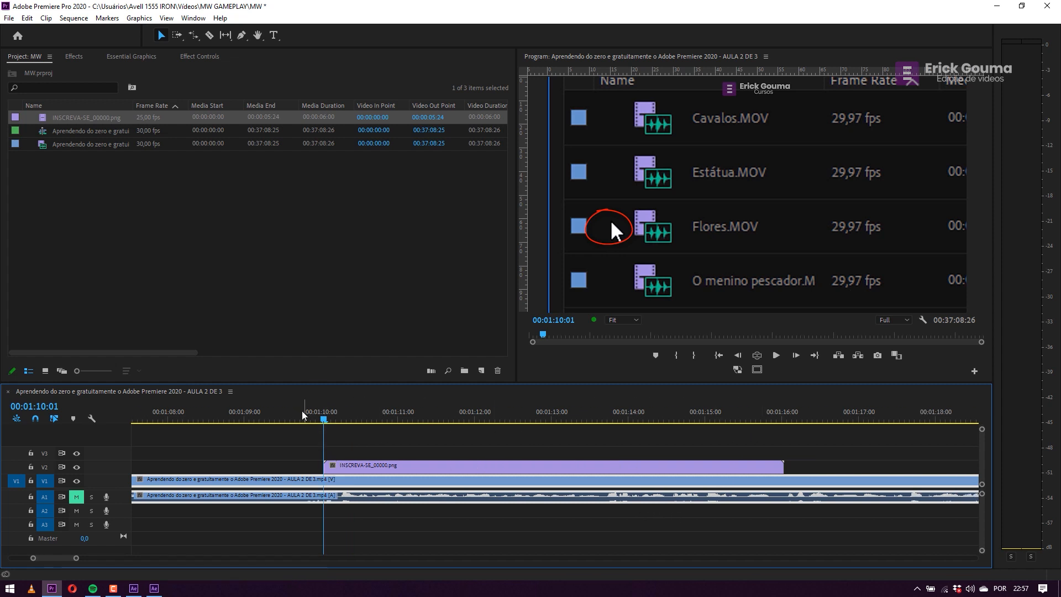
Play the timeline from just before the INSCREVA-SE clip to examine the button animation over the video.
drag(276, 418, 233, 417)
key(space)
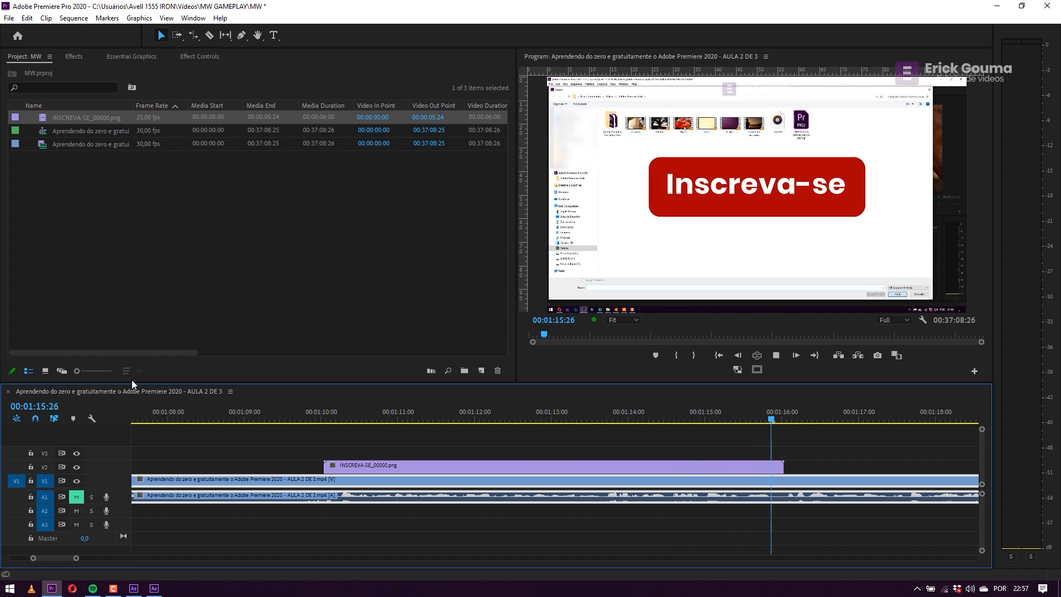
key(space)
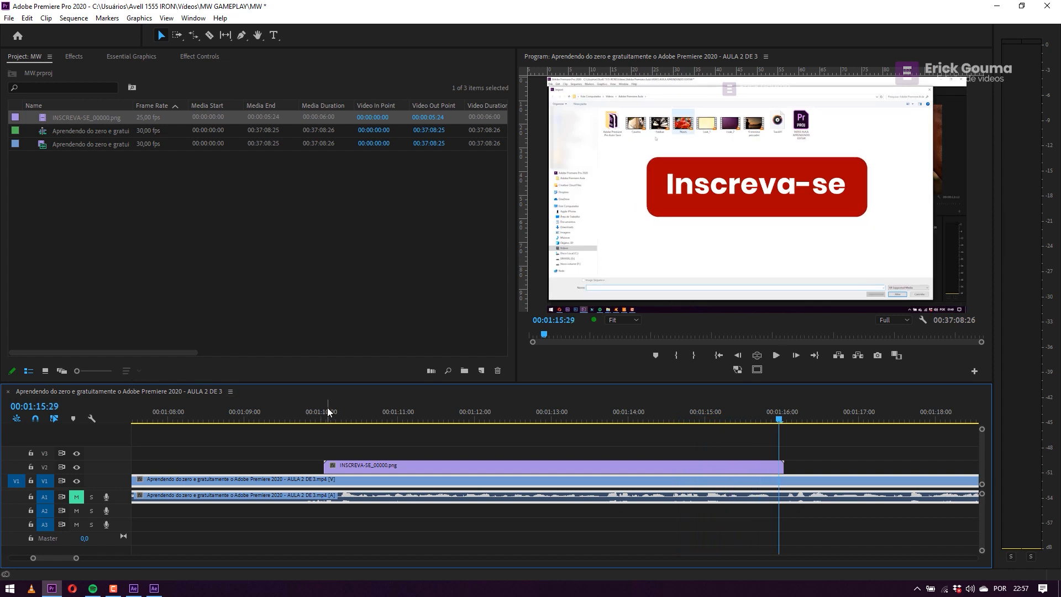
scroll(415, 481, down, 5)
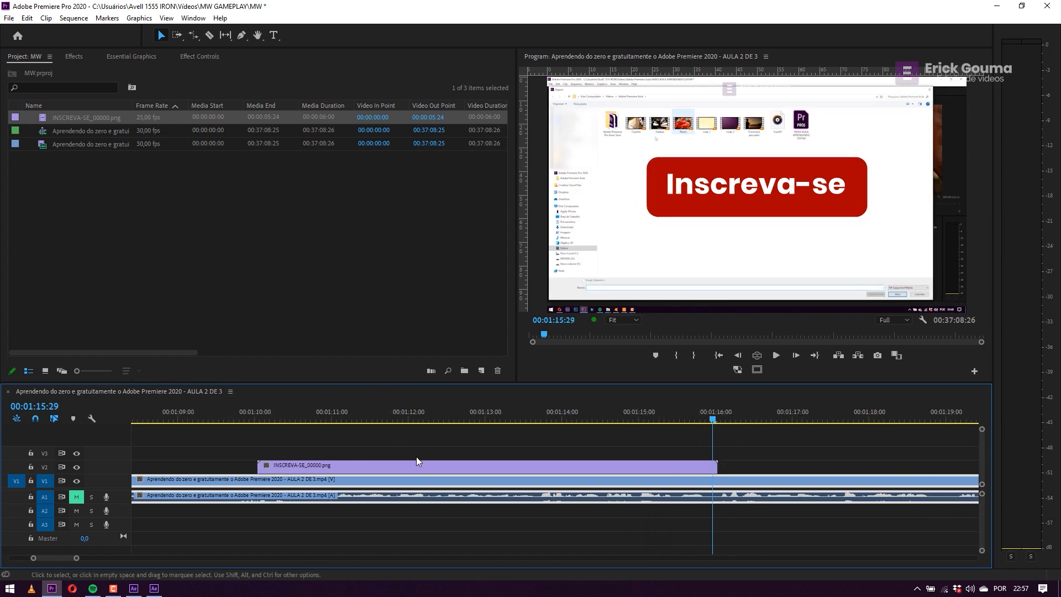
scroll(416, 483, down, 2)
scroll(475, 437, up, 5)
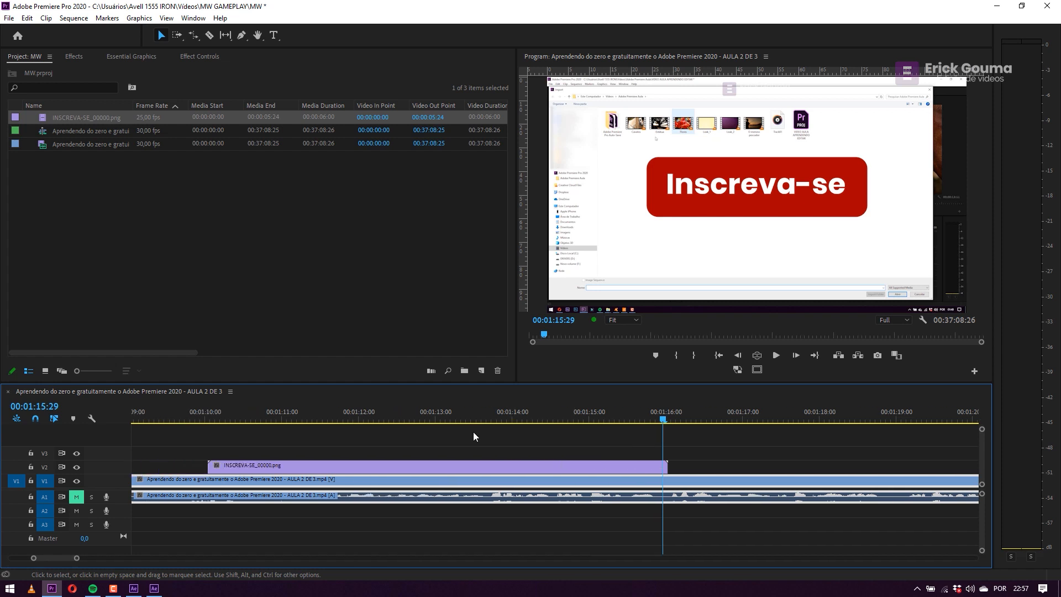
click(253, 415)
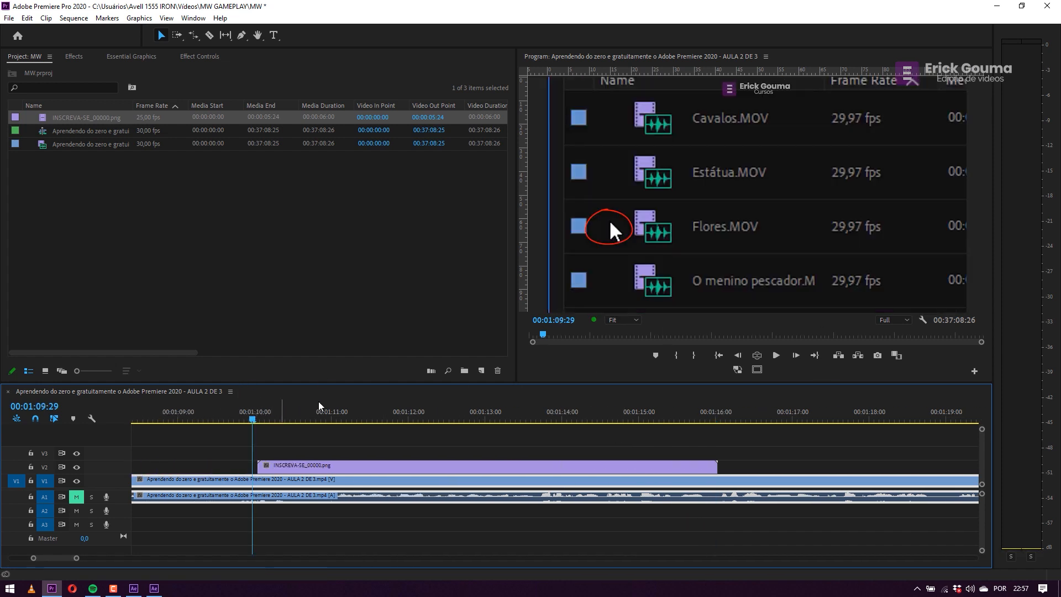
key(space)
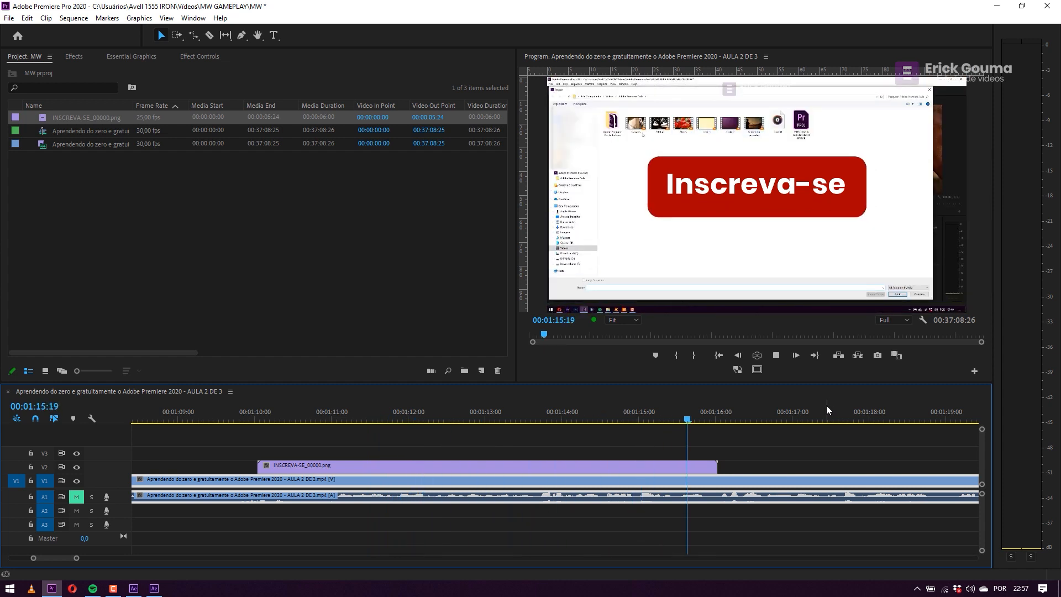
key(space)
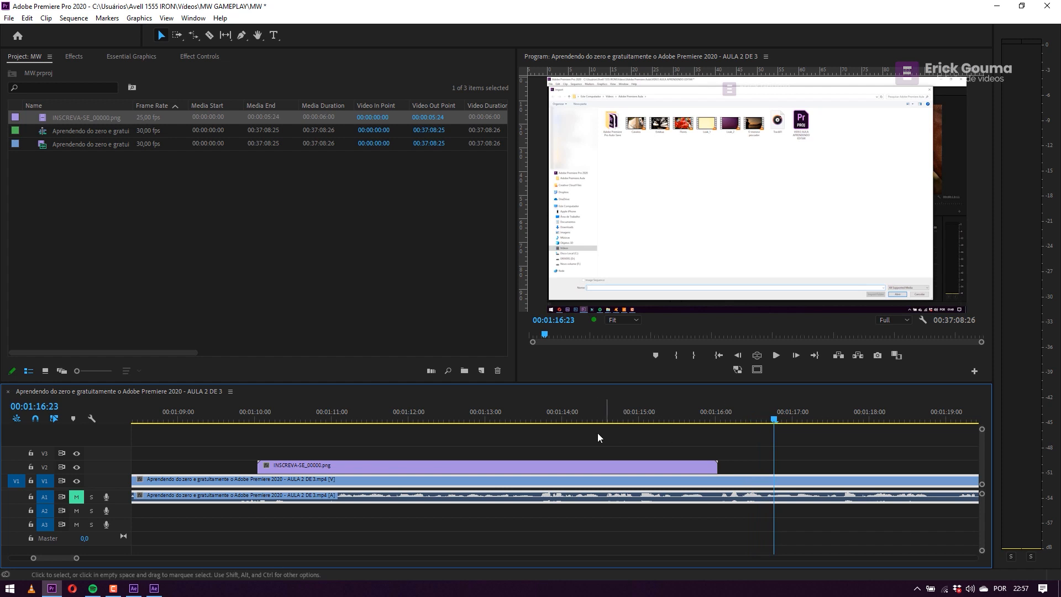
Duplicate the INSCREVA-SE clip on V2 directly after the original and play across the junction between them.
key(minus)
key(minus)
click(539, 463)
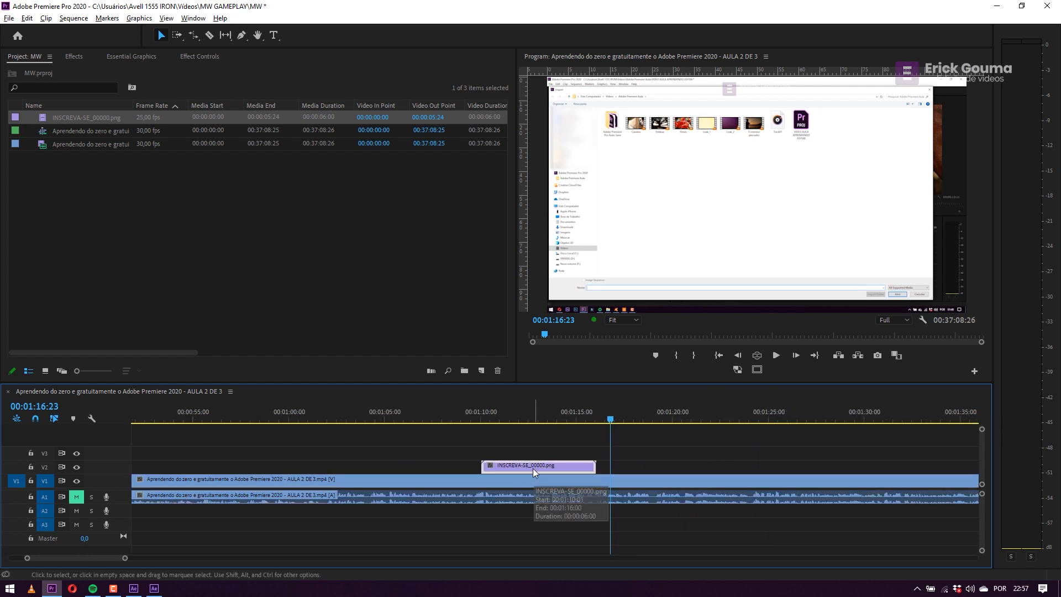
drag(532, 466, 610, 468)
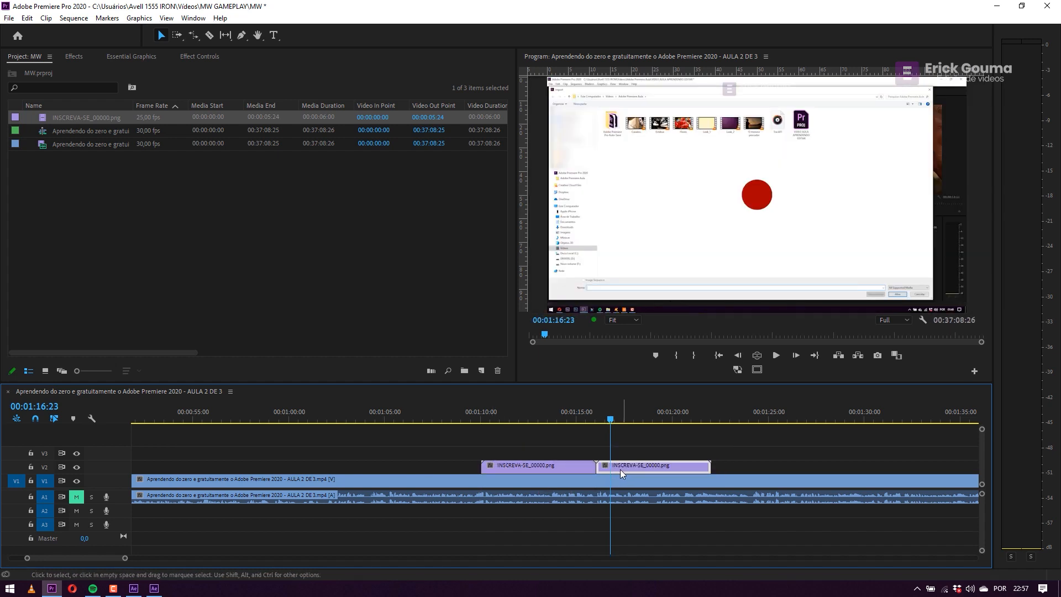
click(582, 417)
key(space)
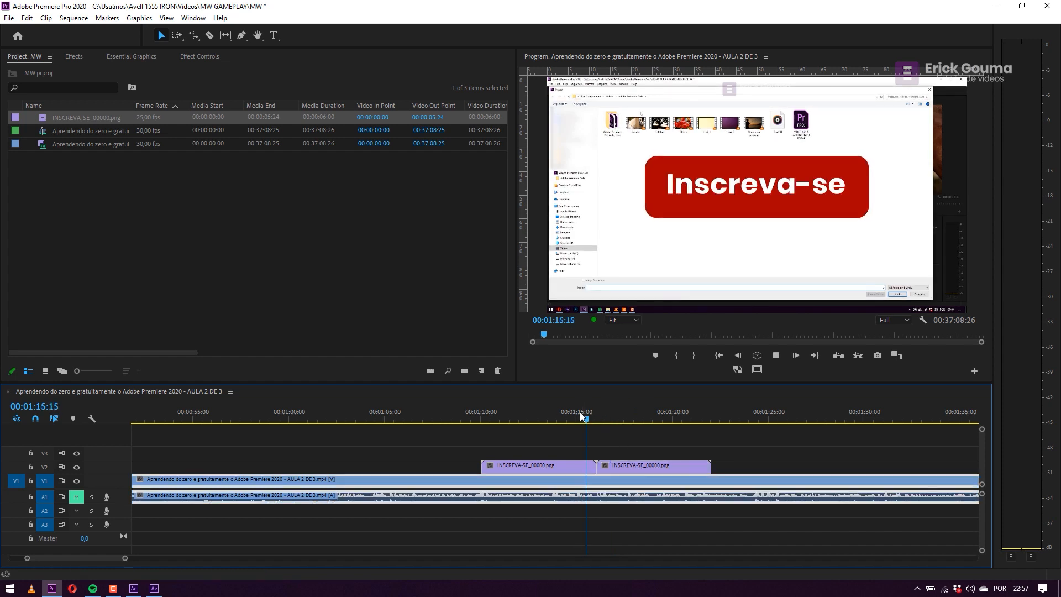
key(space)
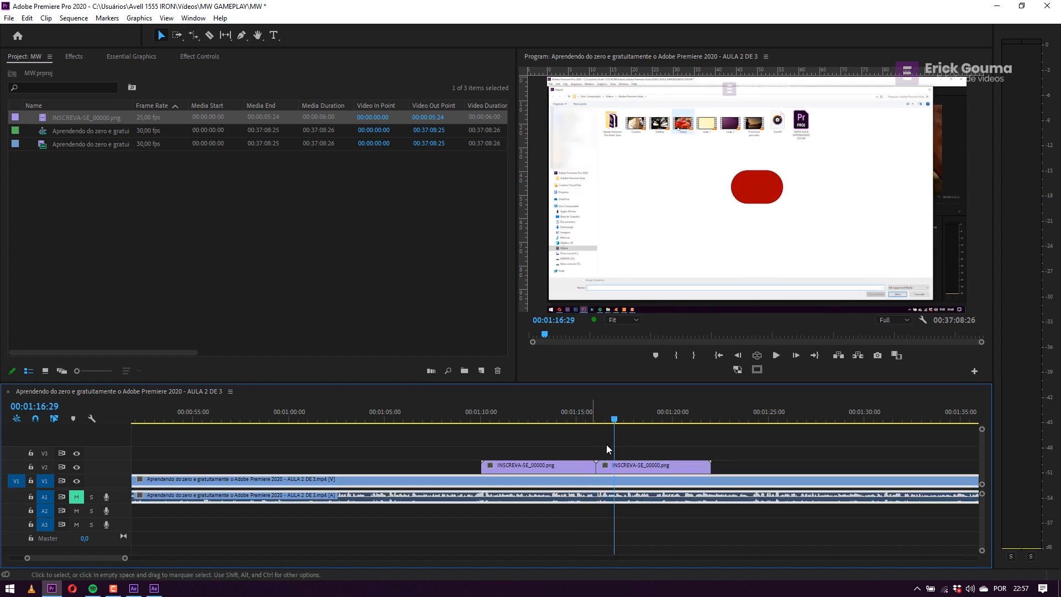
Reverse the speed of the second INSCREVA-SE clip and play both clips from before the first one.
click(643, 466)
right_click(642, 466)
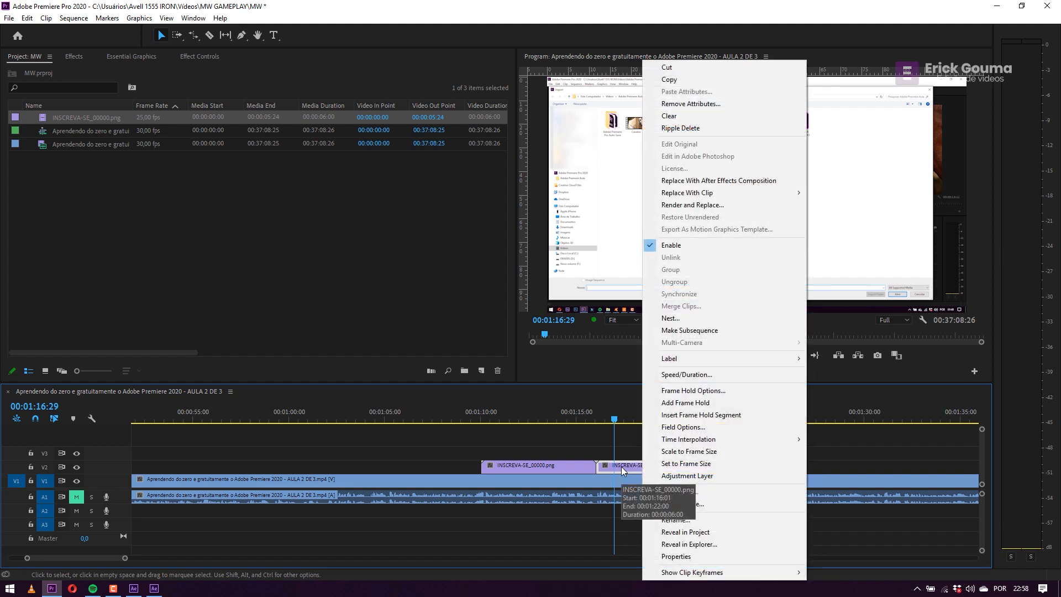
click(687, 375)
click(482, 296)
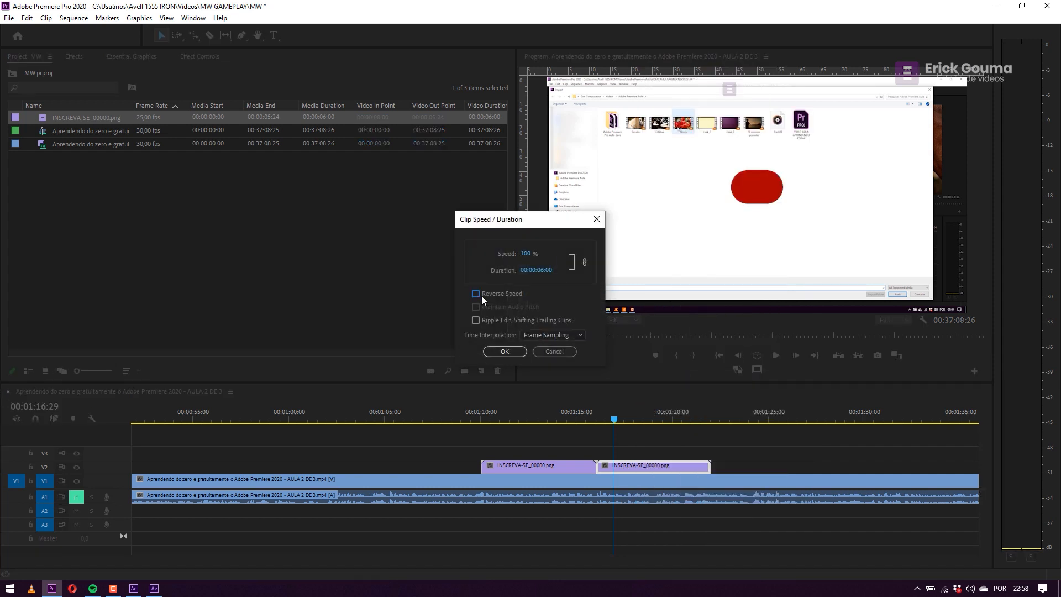
click(504, 352)
click(461, 414)
key(space)
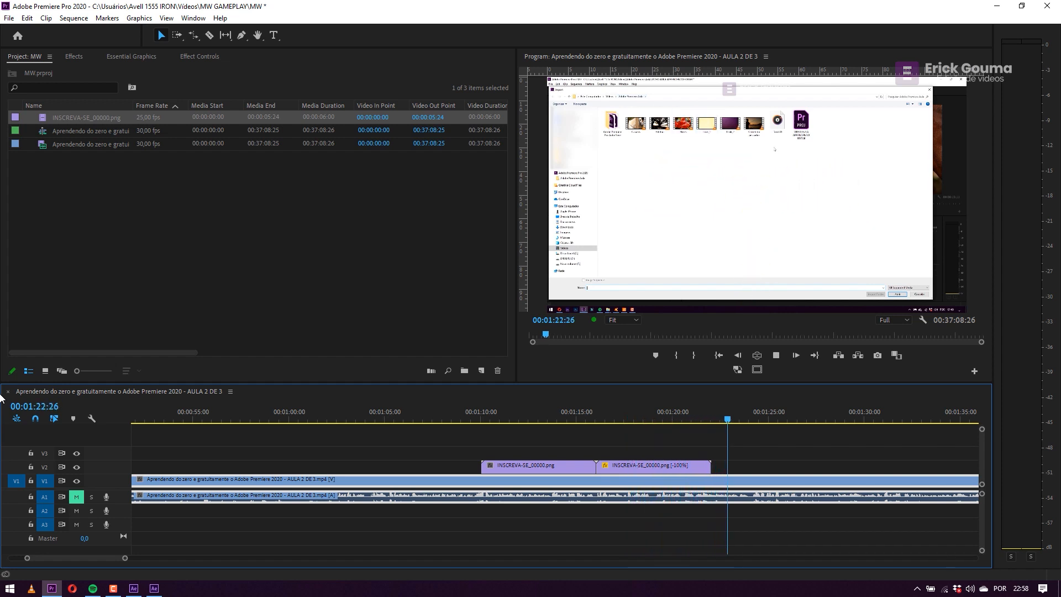
key(space)
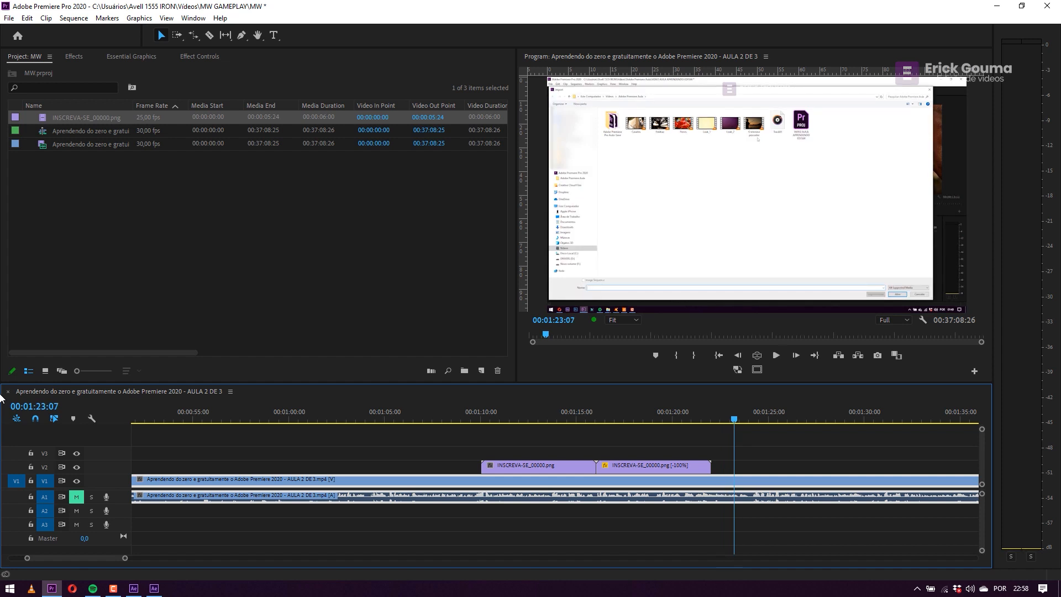
Nest the two INSCREVA-SE clips on V2 as BOTÃO INSCREVA-SE and play the beginning of the nested sequence.
click(537, 419)
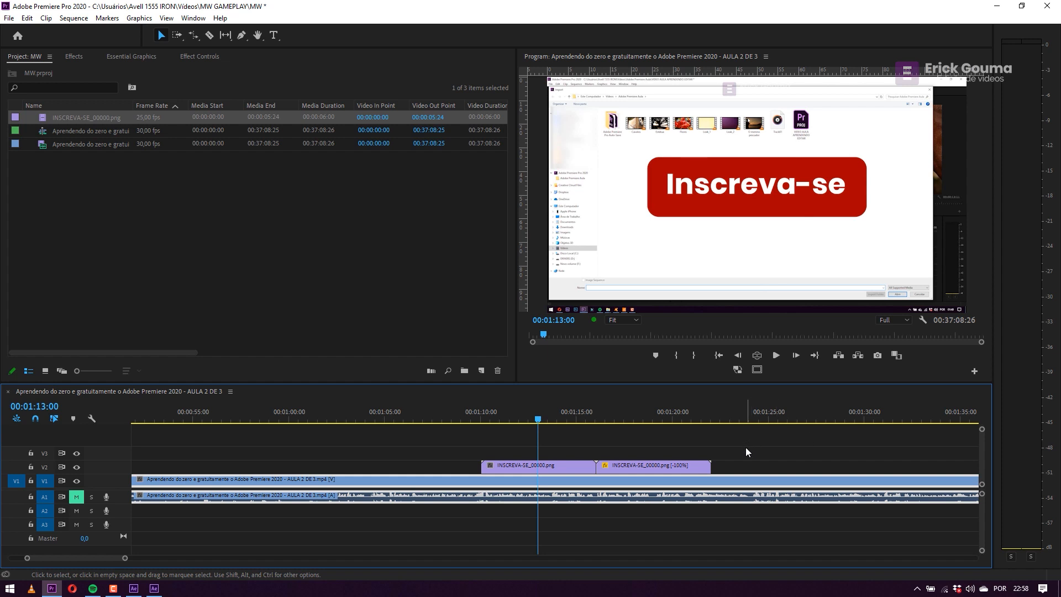
drag(744, 447, 547, 469)
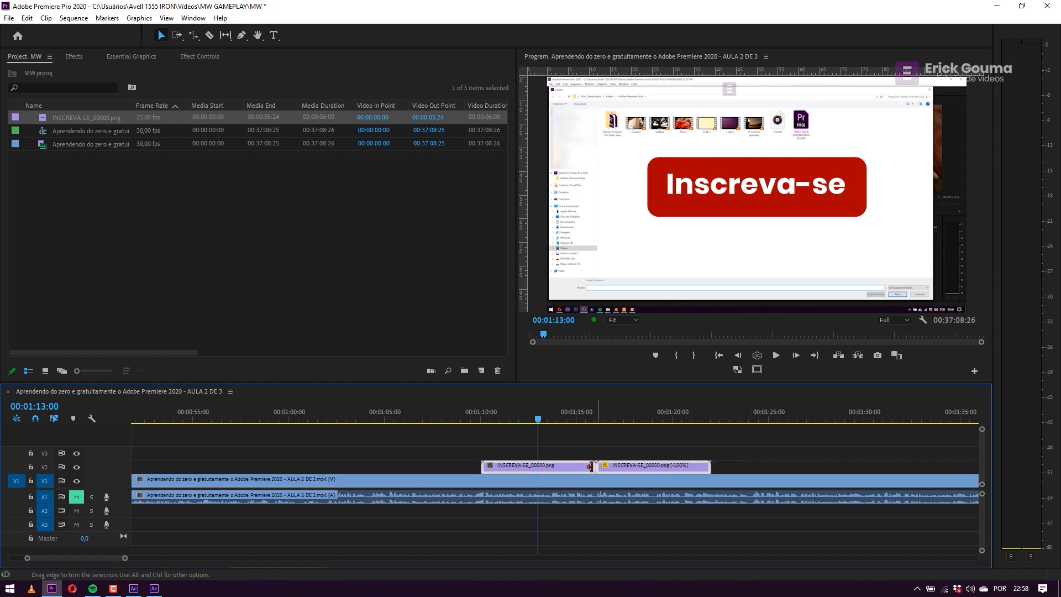
right_click(579, 468)
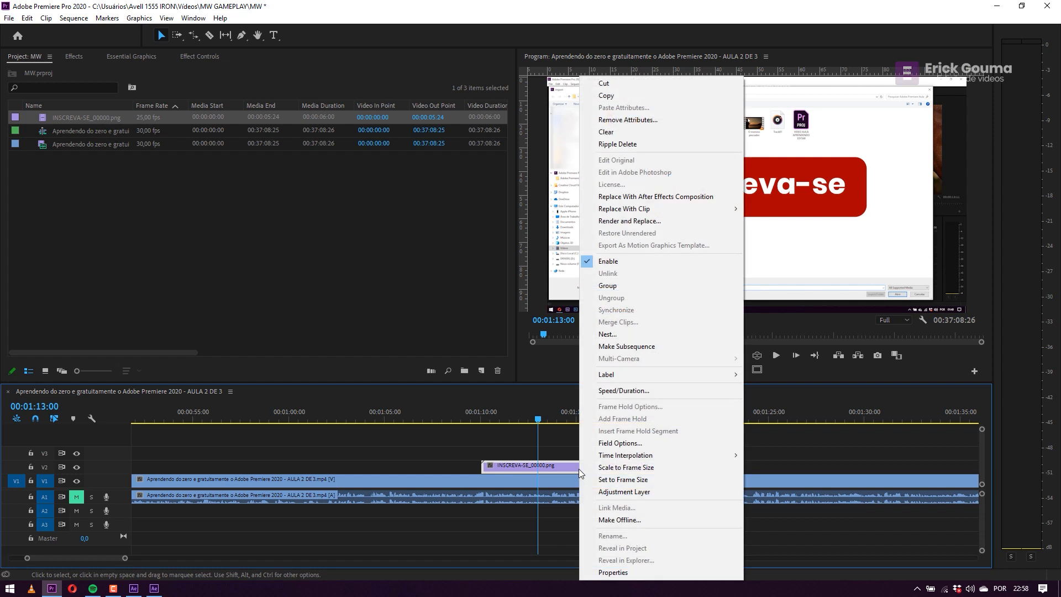
click(629, 335)
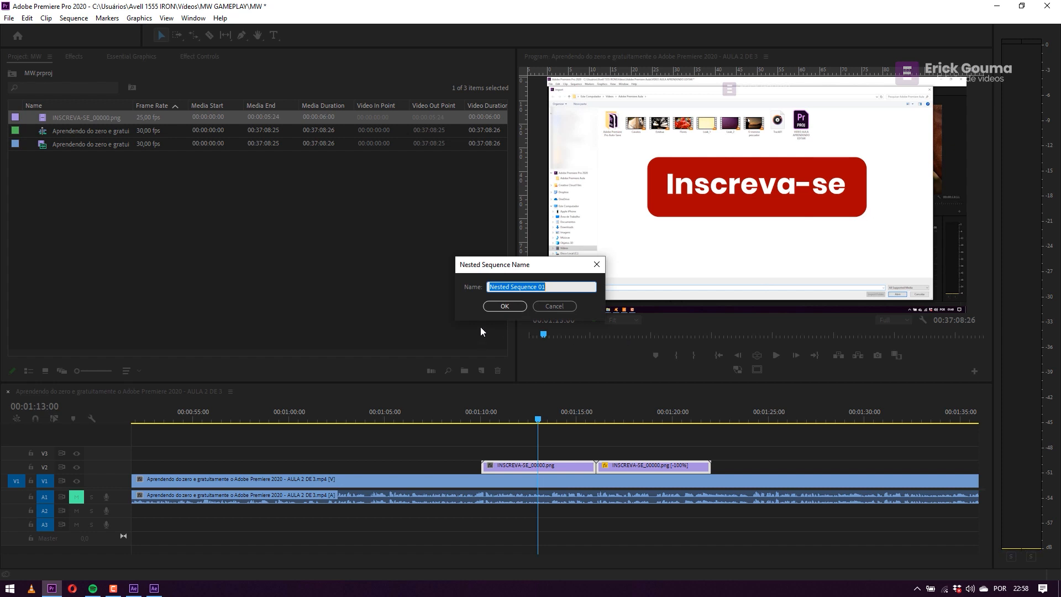
text(BOTÃO INSCREV-SEA)
click(503, 307)
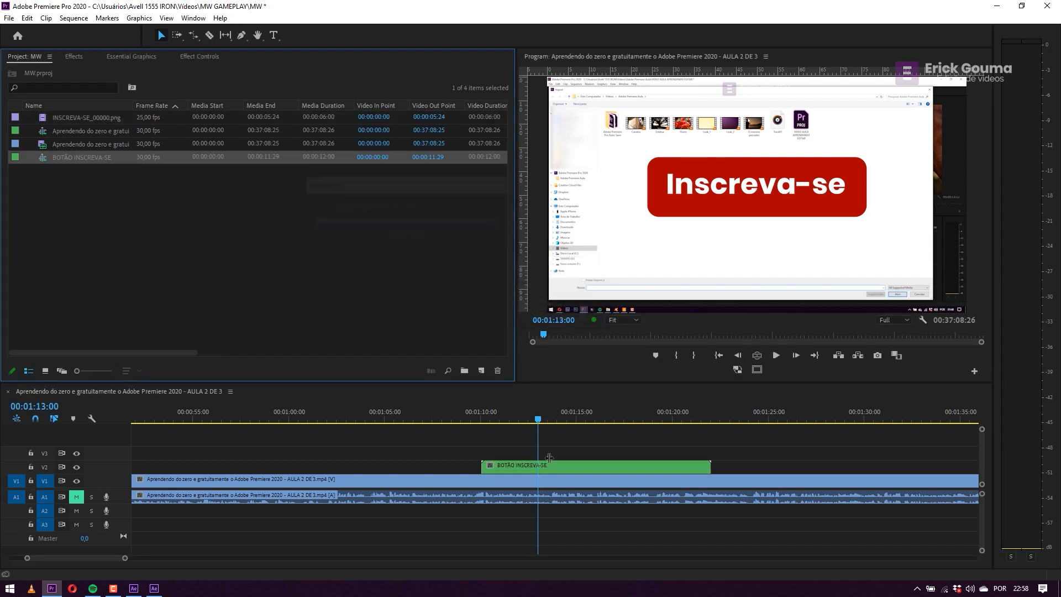
click(480, 420)
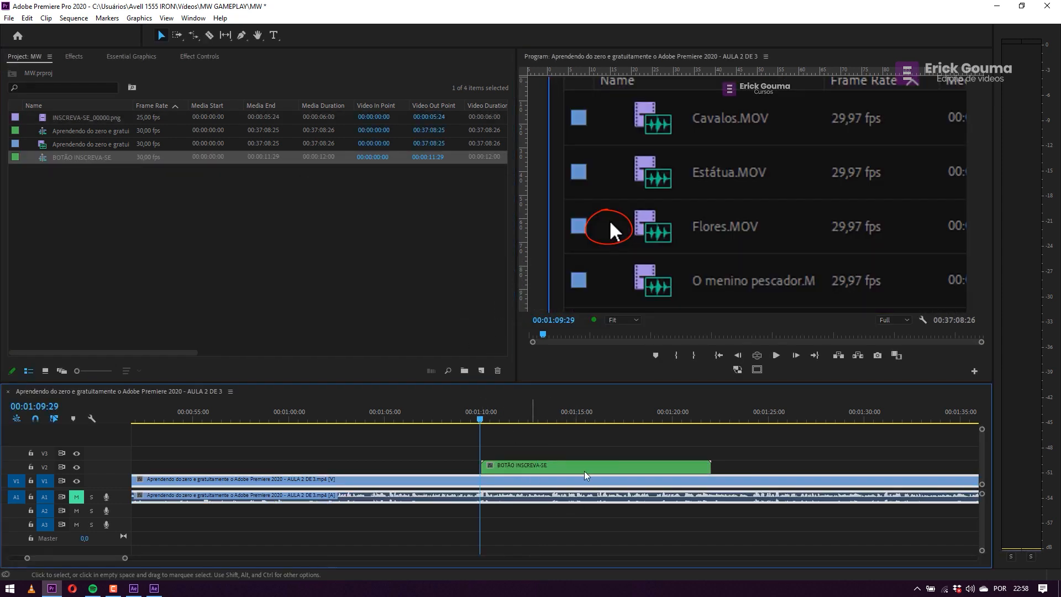
key(space)
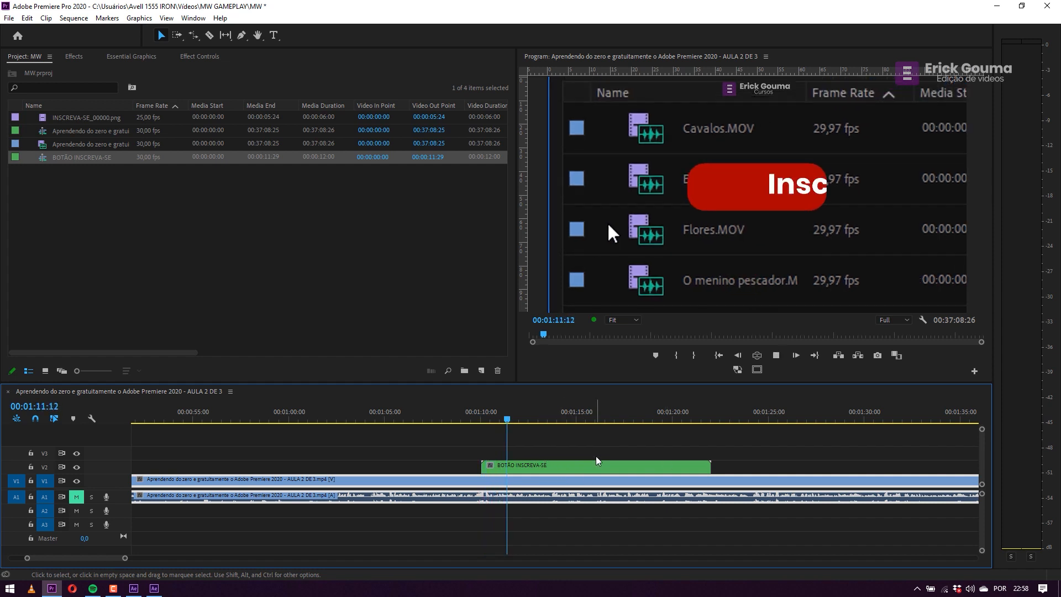
key(space)
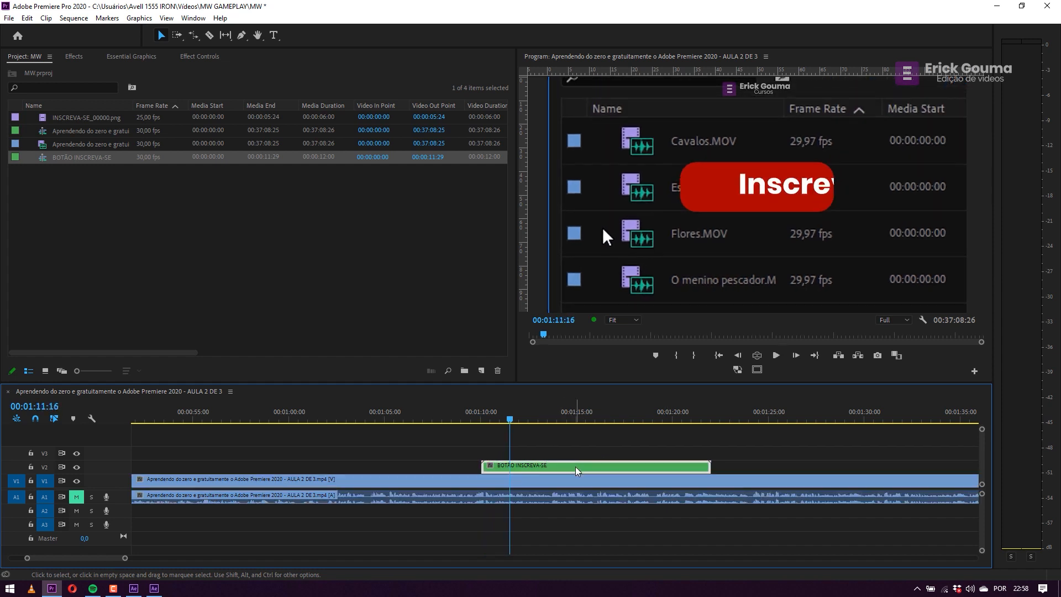
Set the BOTÃO INSCREVA-SE clip's Scale to 62 and start playback to check its size.
click(200, 58)
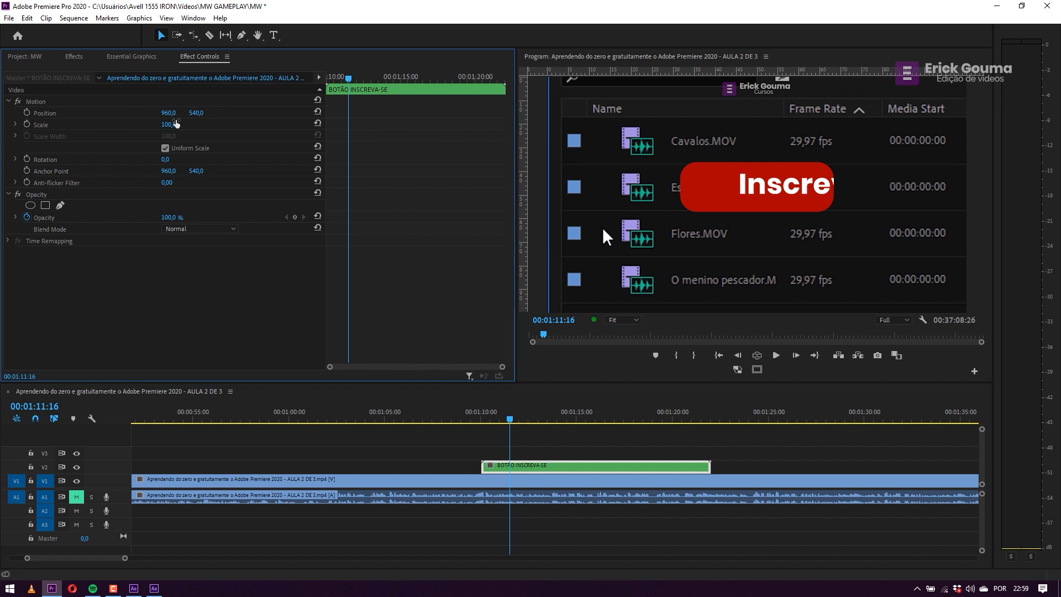
drag(169, 126, 145, 127)
key(space)
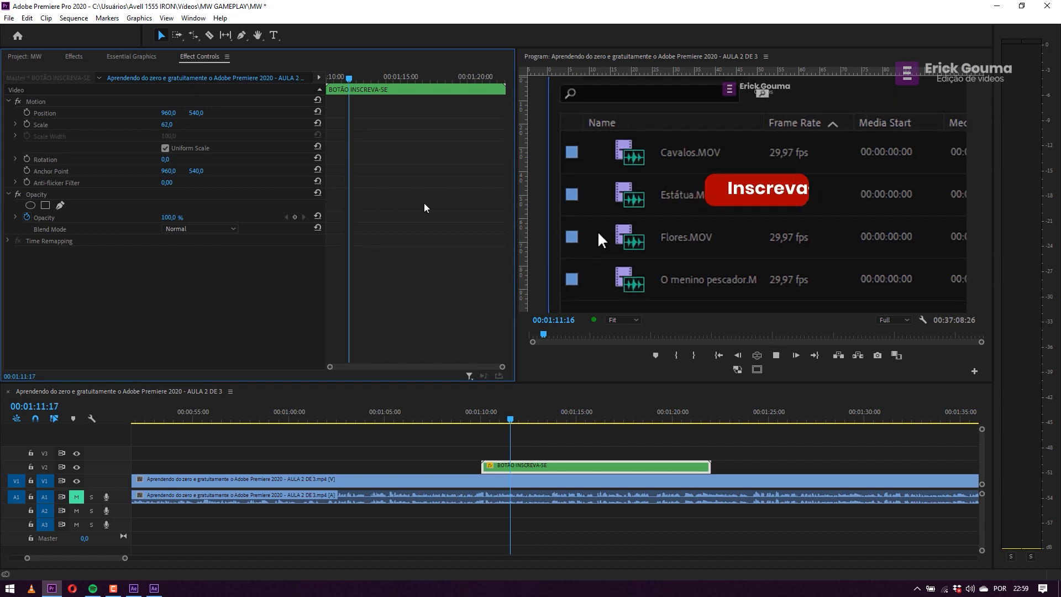